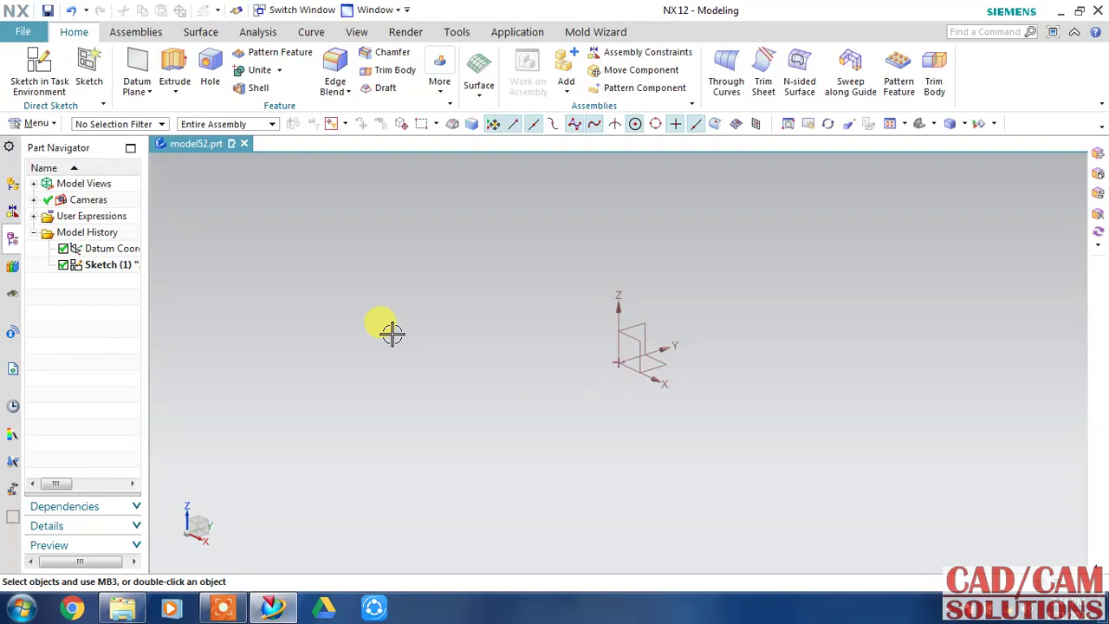
Create a sketch on the XZ datum plane, using the X axis as the horizontal reference
{"action": "left_click", "coordinate": [39, 65]}
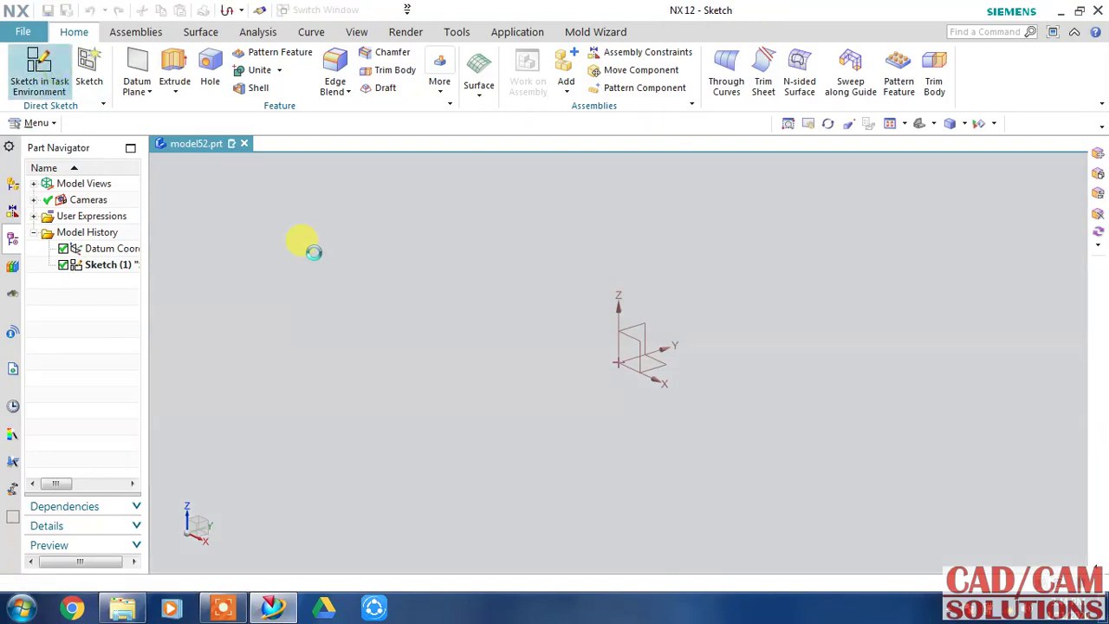
{"action": "left_click", "coordinate": [660, 325]}
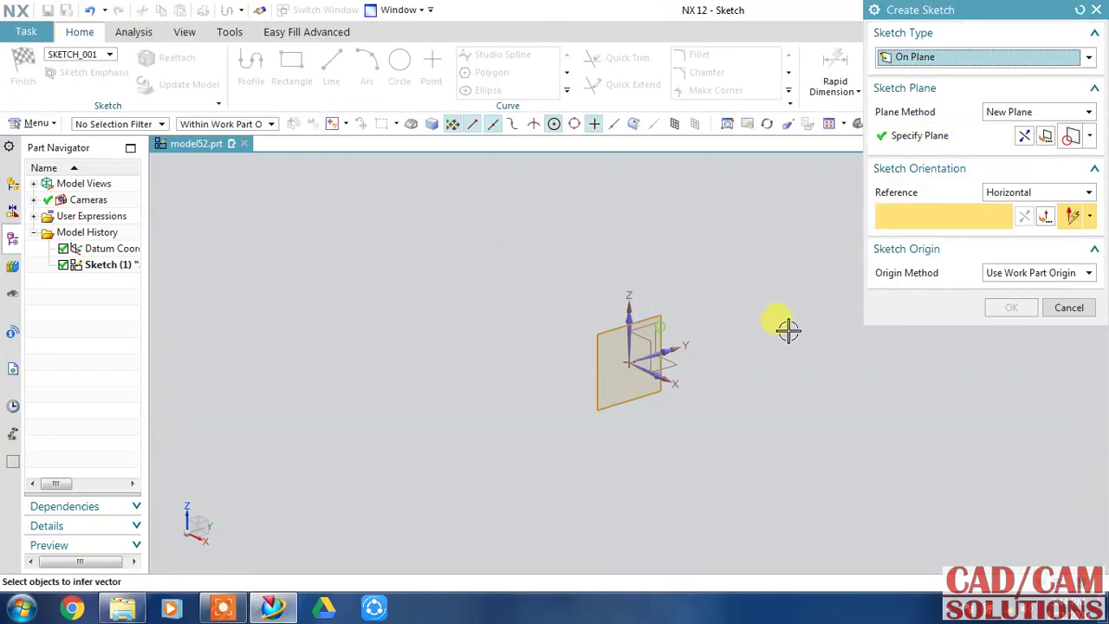
{"action": "left_click", "coordinate": [650, 329]}
{"action": "left_click", "coordinate": [1011, 309]}
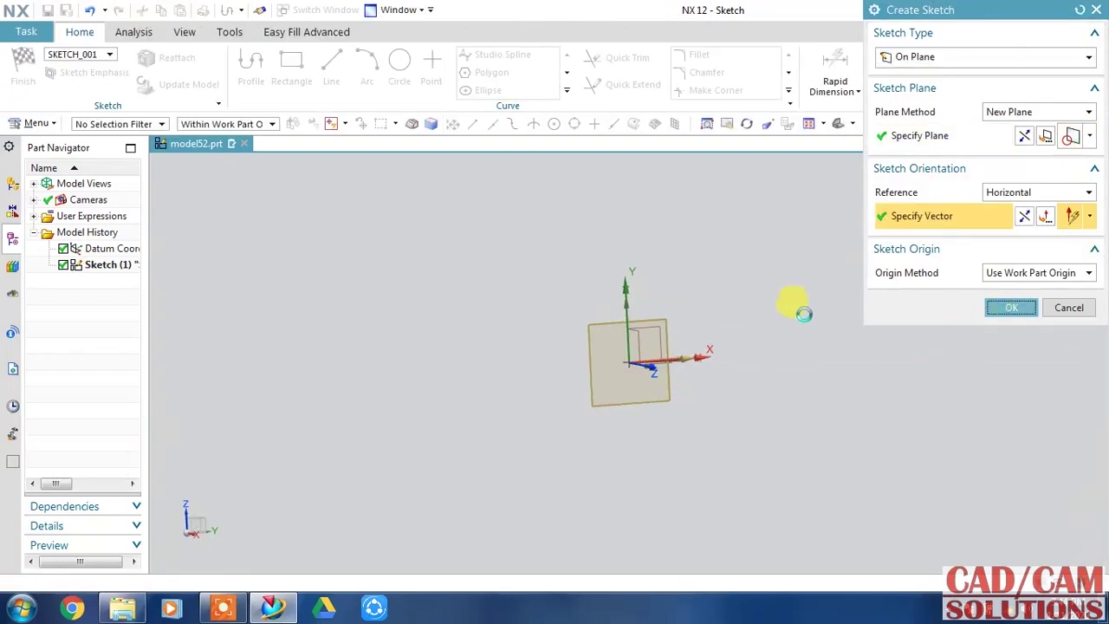
Draw a from-centre rectangle above the origin, roughly 68 by 38
{"action": "middle_click_drag", "start_coordinate": [676, 295], "coordinate": [636, 351], "text": "shift"}
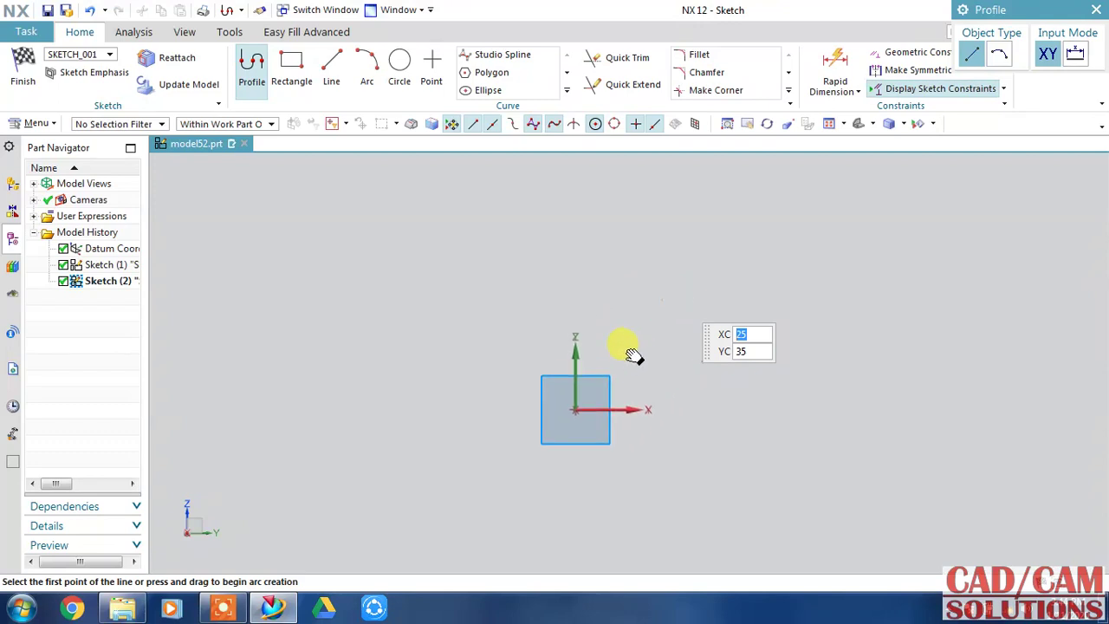
{"action": "left_click", "coordinate": [297, 85]}
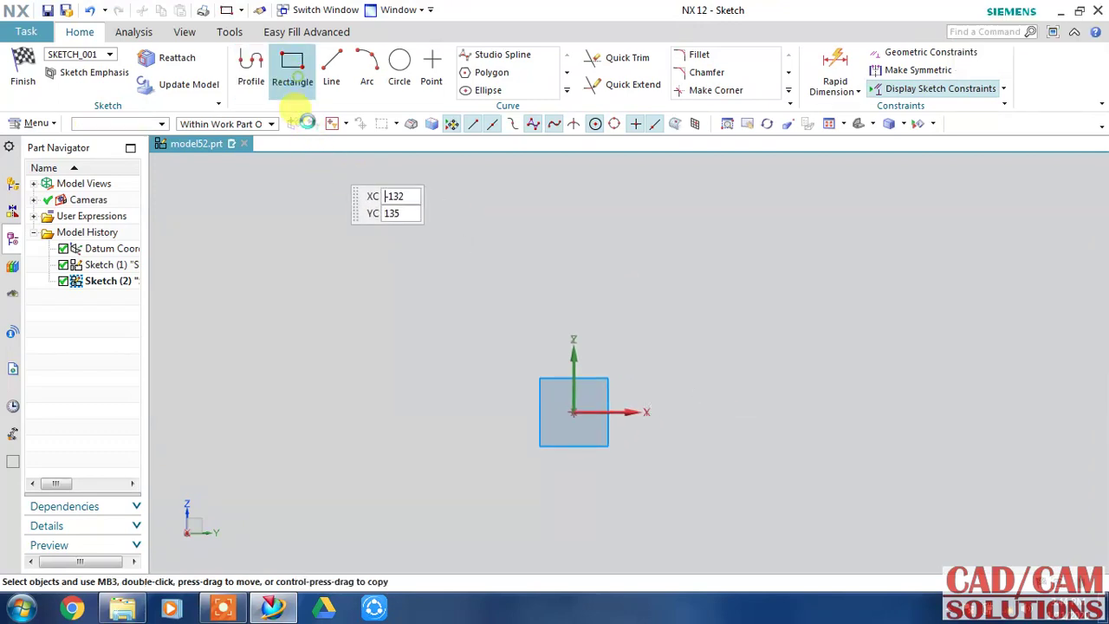
{"action": "left_click_drag", "start_coordinate": [1001, 17], "coordinate": [294, 184]}
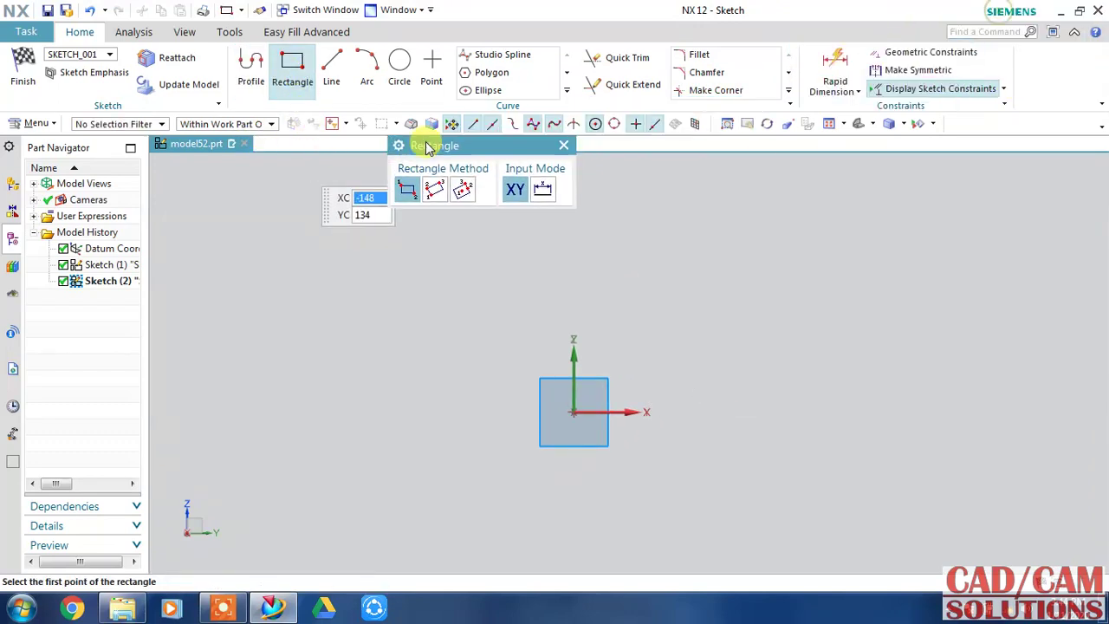
{"action": "left_click", "coordinate": [300, 229]}
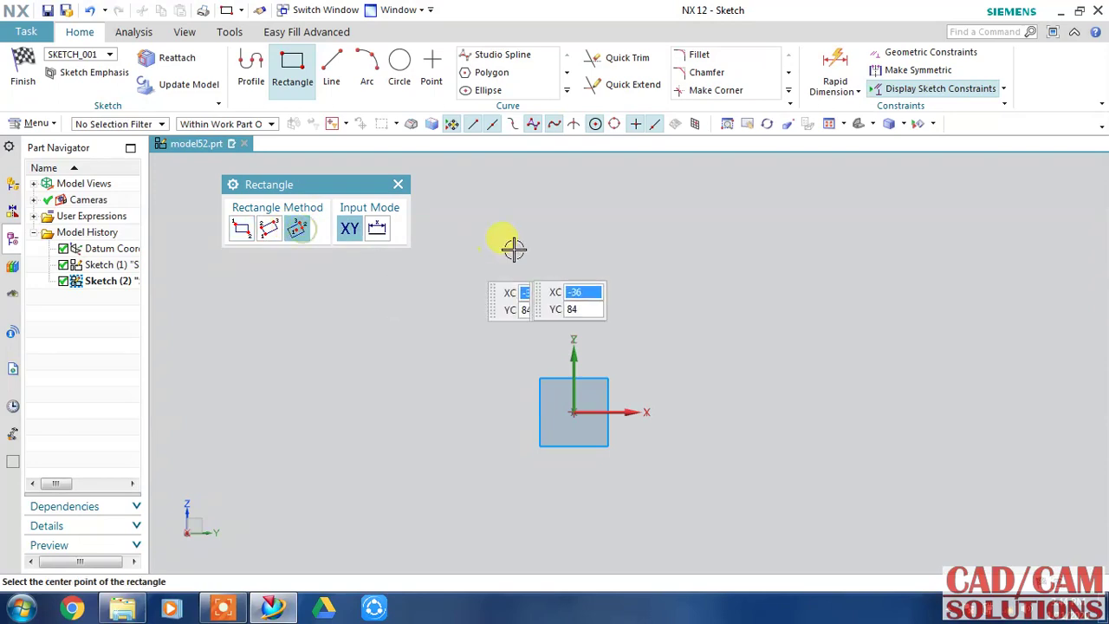
{"action": "left_click", "coordinate": [574, 201]}
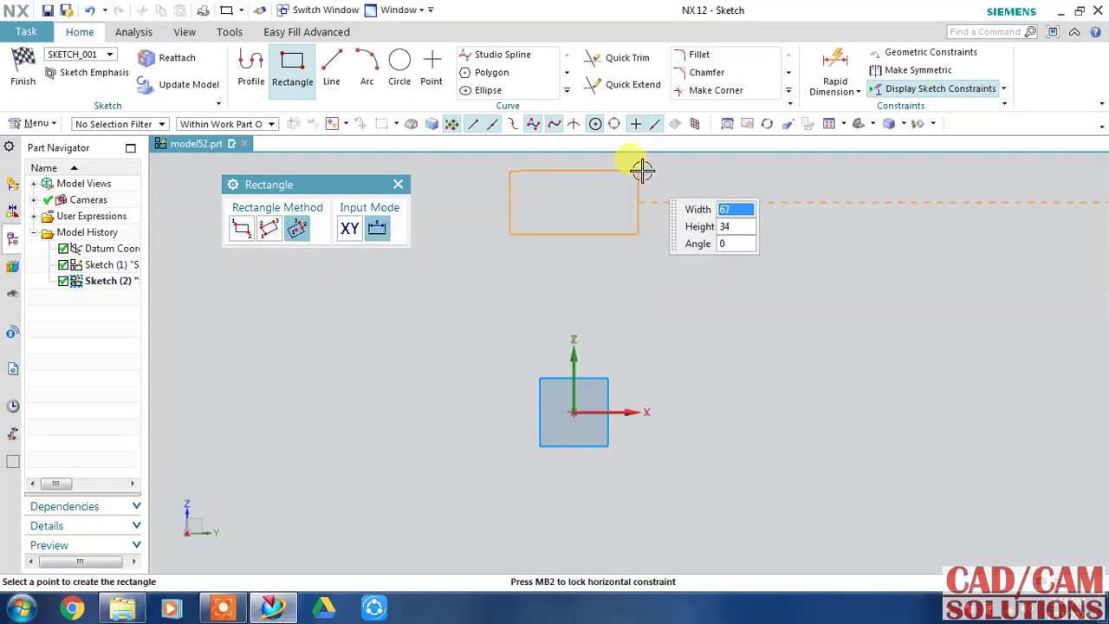
{"action": "left_click", "coordinate": [639, 169]}
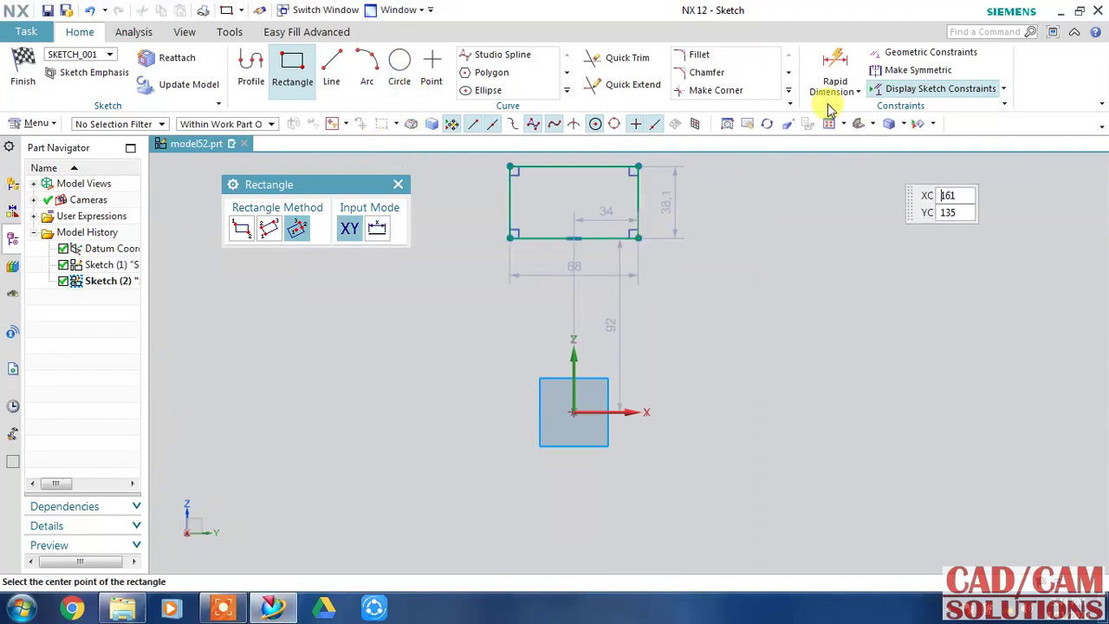
{"action": "key", "text": "Escape"}
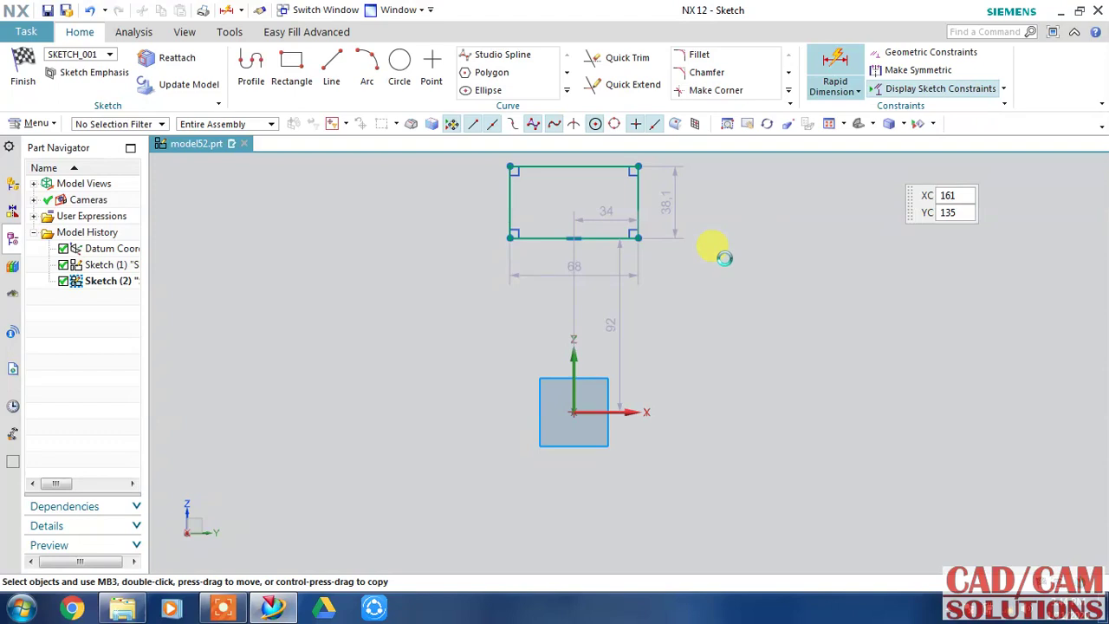
Dimension the rectangle height to 12 and its bottom edge 53 above the origin
{"action": "key", "text": "d"}
{"action": "left_click", "coordinate": [684, 213]}
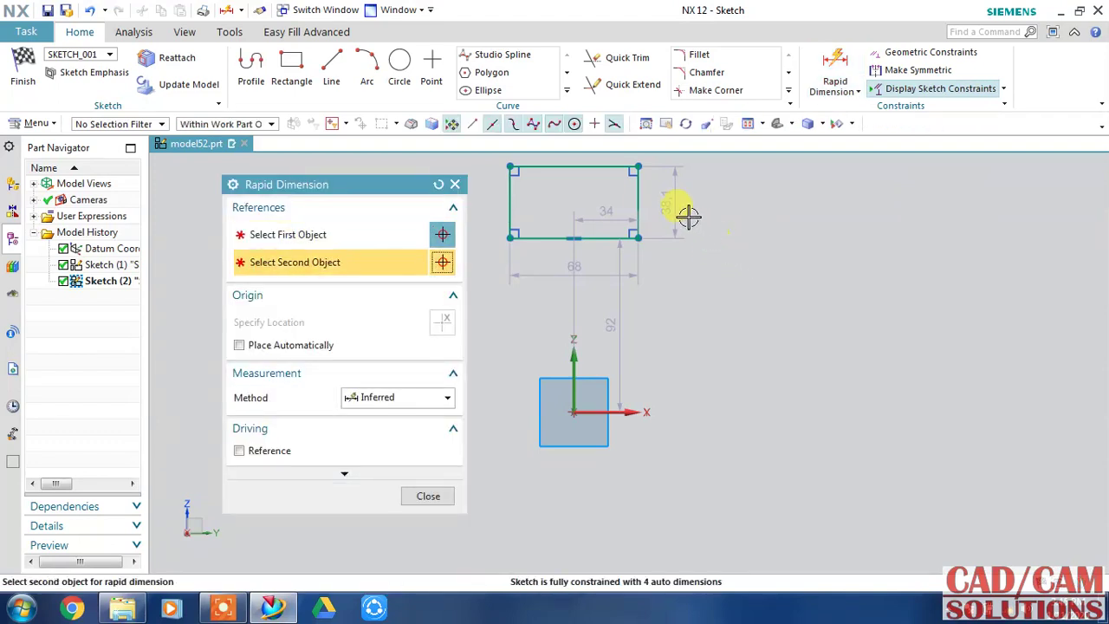
{"action": "left_click", "coordinate": [675, 203]}
{"action": "type", "text": "12"}
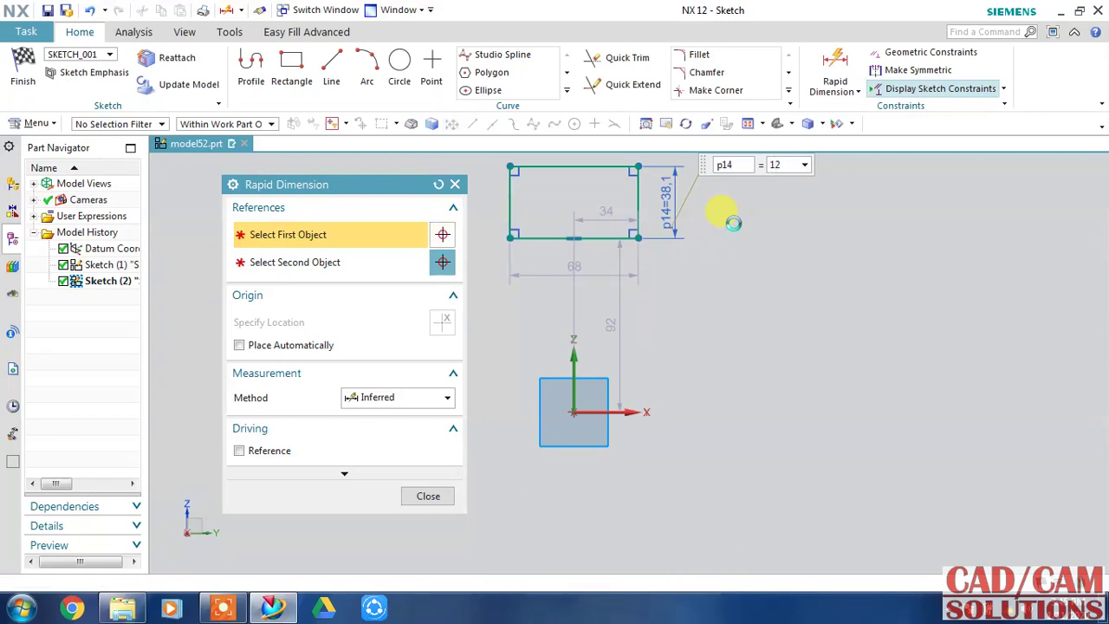
{"action": "key", "text": "Return"}
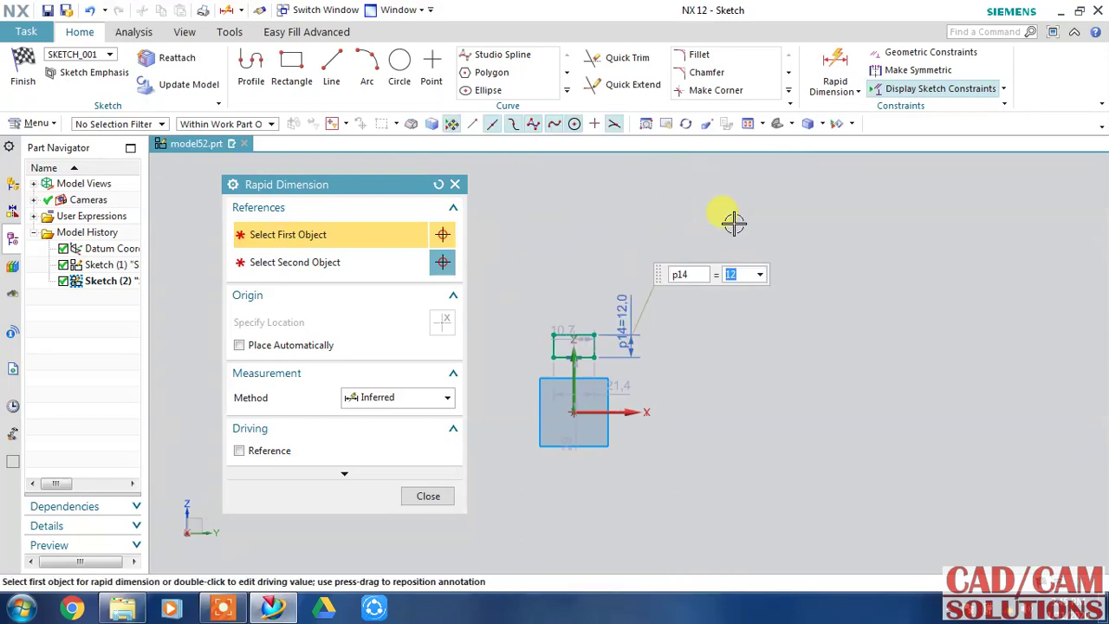
{"action": "left_click", "coordinate": [575, 354]}
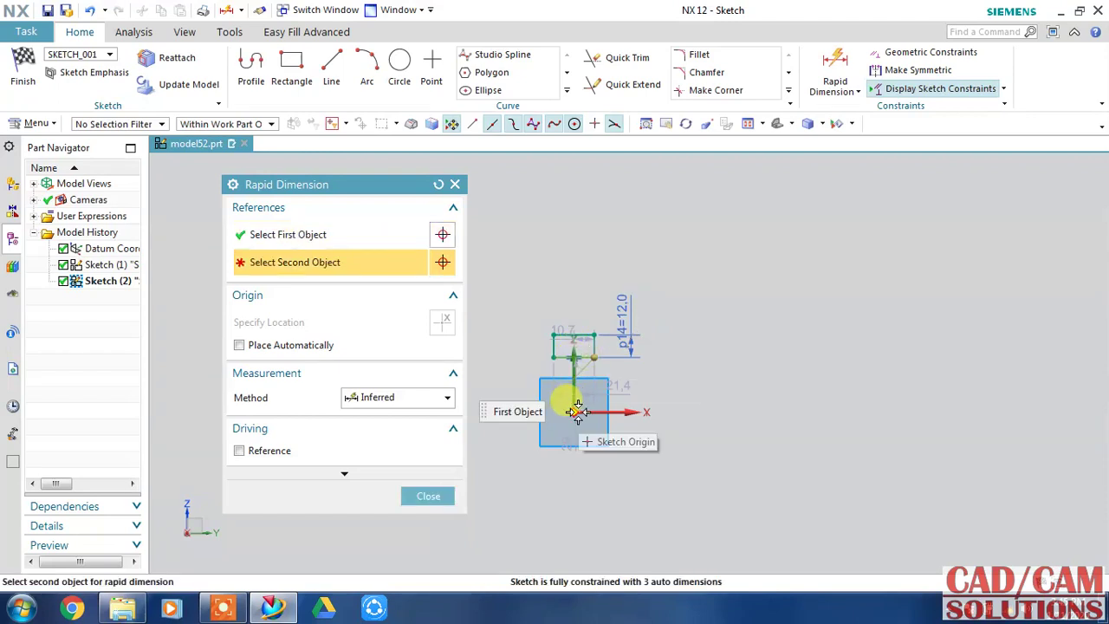
{"action": "left_click", "coordinate": [646, 385]}
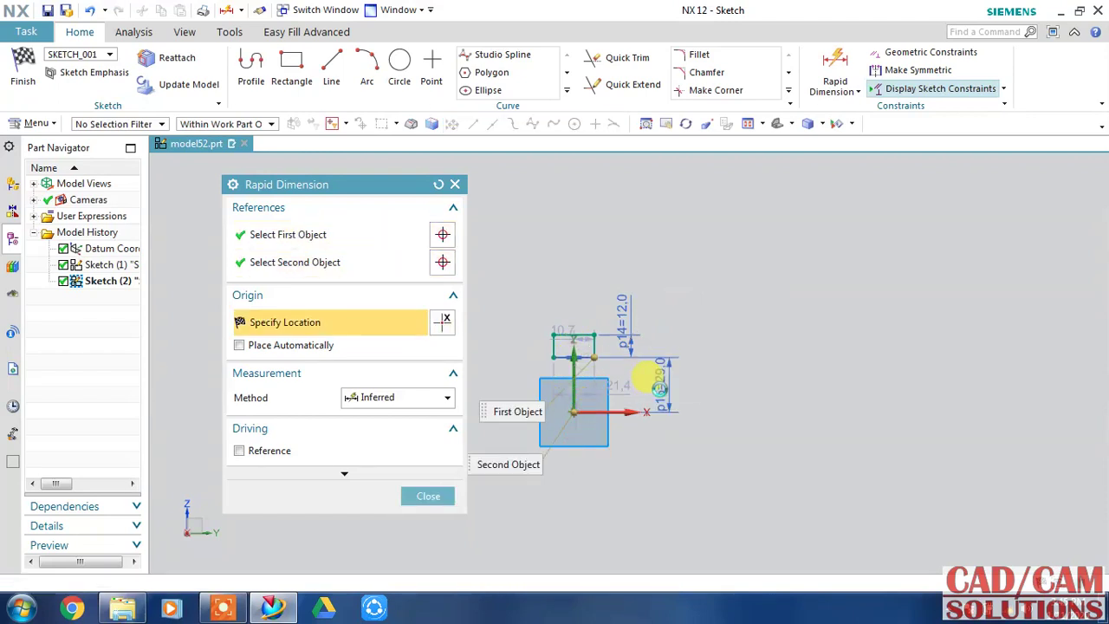
{"action": "left_click", "coordinate": [659, 390]}
{"action": "type", "text": "53"}
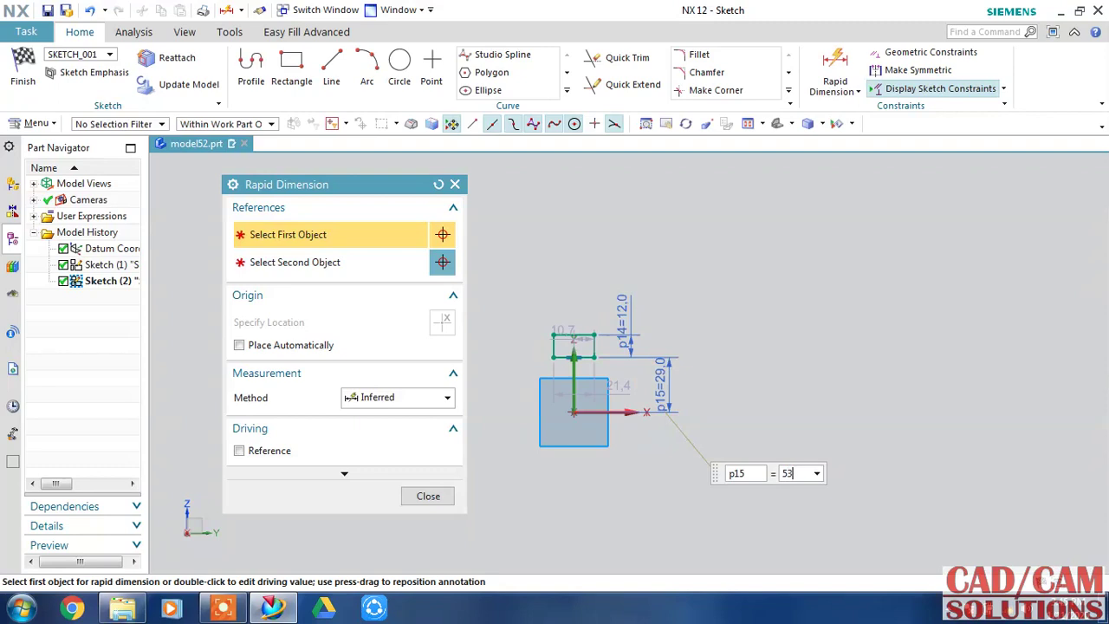
{"action": "key", "text": "Return"}
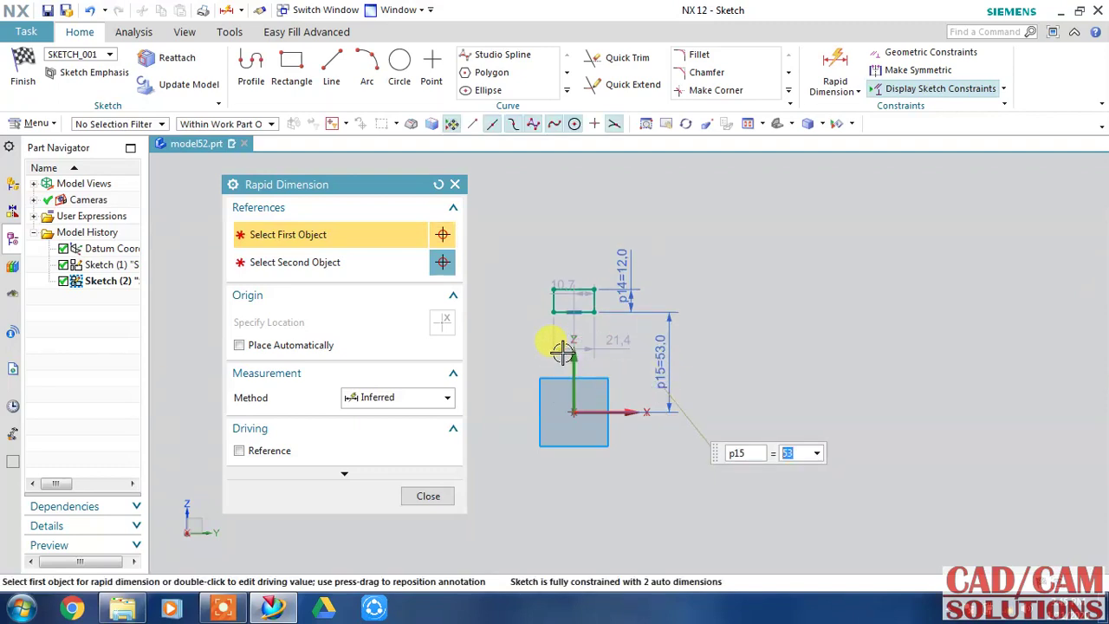
Set the rectangle width to 31 and the half-width offset to 15.5 to centre it
{"action": "scroll", "coordinate": [559, 337], "scroll_direction": "down", "scroll_amount": 2}
{"action": "scroll", "coordinate": [559, 336], "scroll_direction": "down", "scroll_amount": 2}
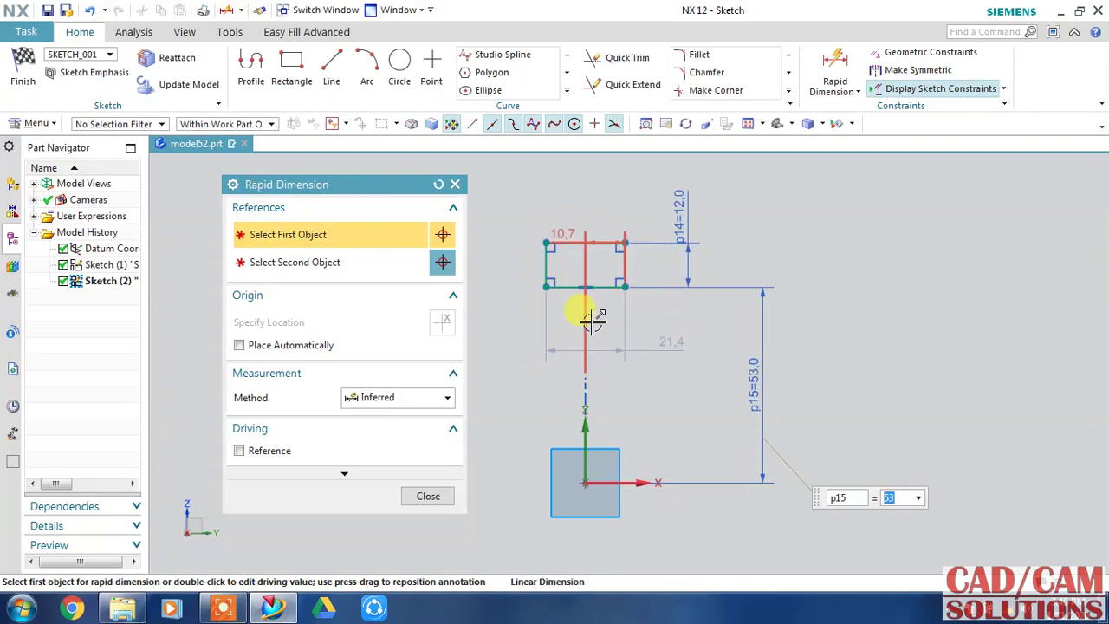
{"action": "left_click", "coordinate": [609, 347]}
{"action": "double_click", "coordinate": [608, 347]}
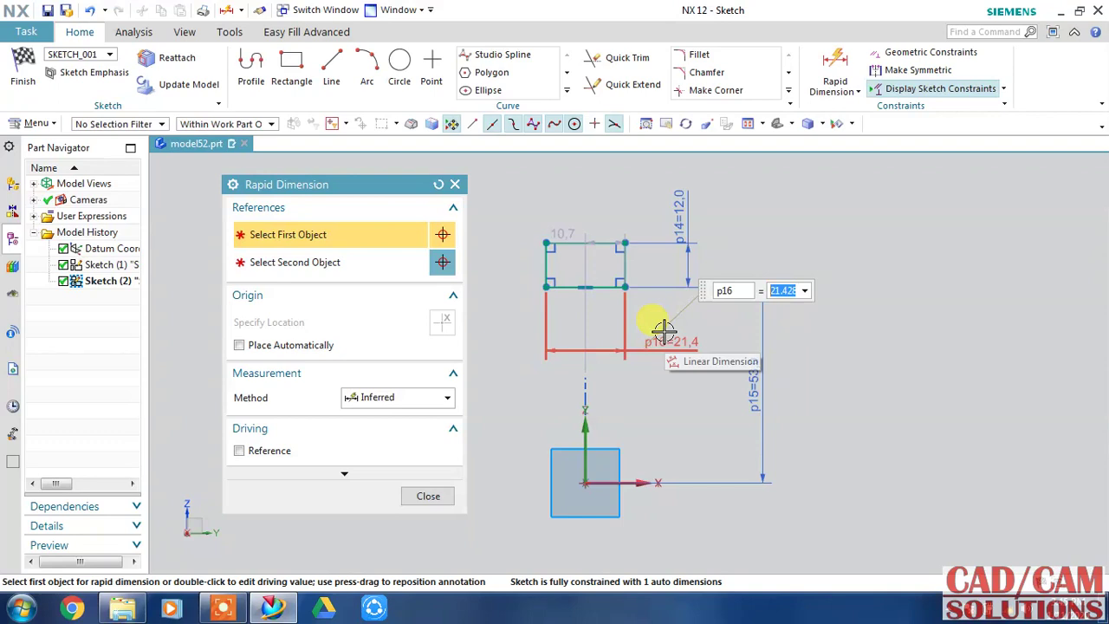
{"action": "type", "text": "31"}
{"action": "key", "text": "Return"}
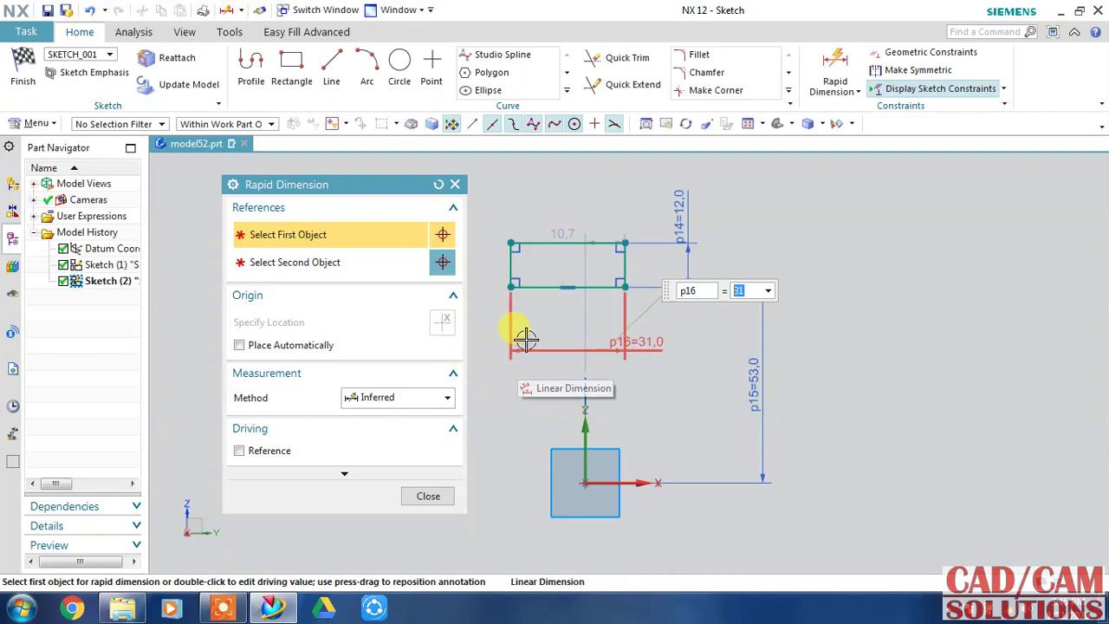
{"action": "left_click", "coordinate": [589, 309]}
{"action": "left_click", "coordinate": [586, 308]}
{"action": "type", "text": "15.5"}
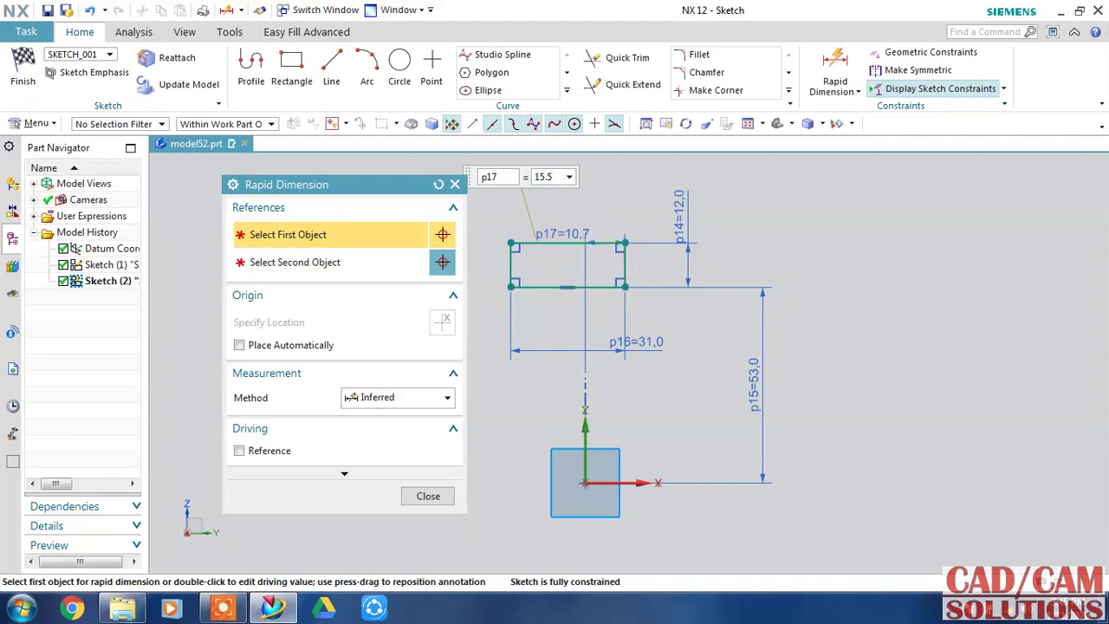
{"action": "type", "text": "5"}
{"action": "key", "text": "Return"}
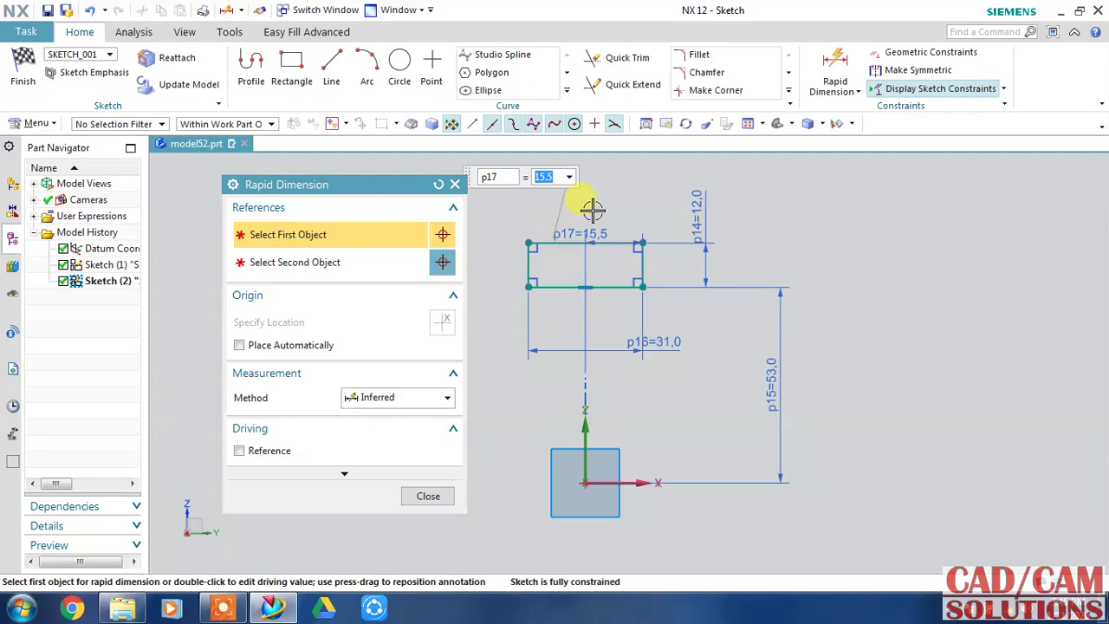
Draw a circle centred just below the rectangle's bottom edge, crossing it
{"action": "left_click", "coordinate": [399, 62]}
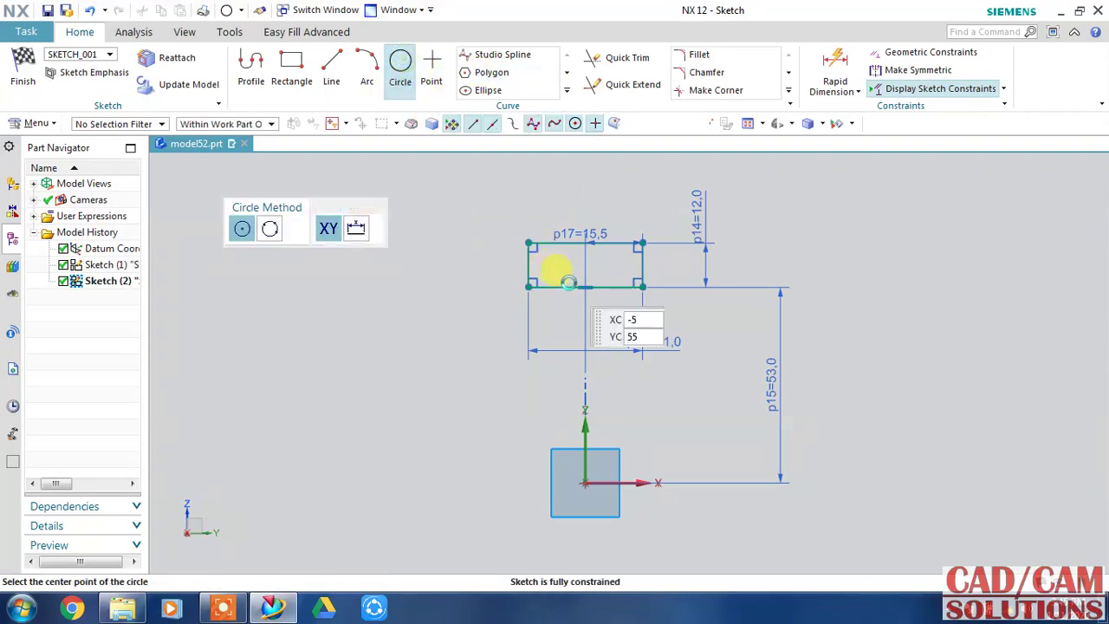
{"action": "left_click", "coordinate": [582, 309]}
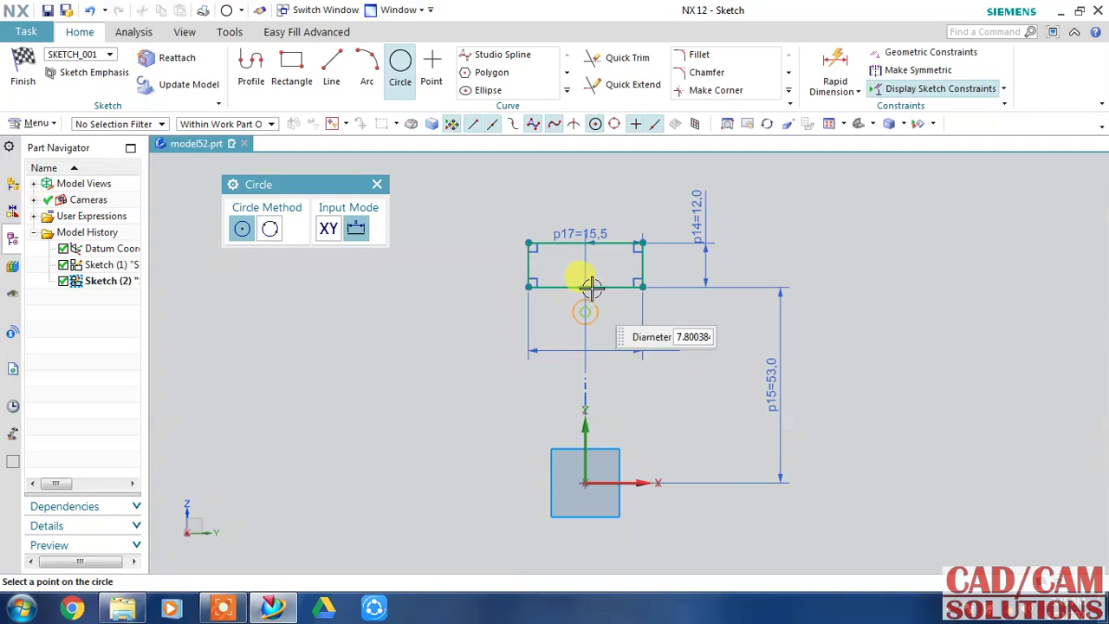
{"action": "left_click", "coordinate": [597, 270]}
{"action": "key", "text": "Escape"}
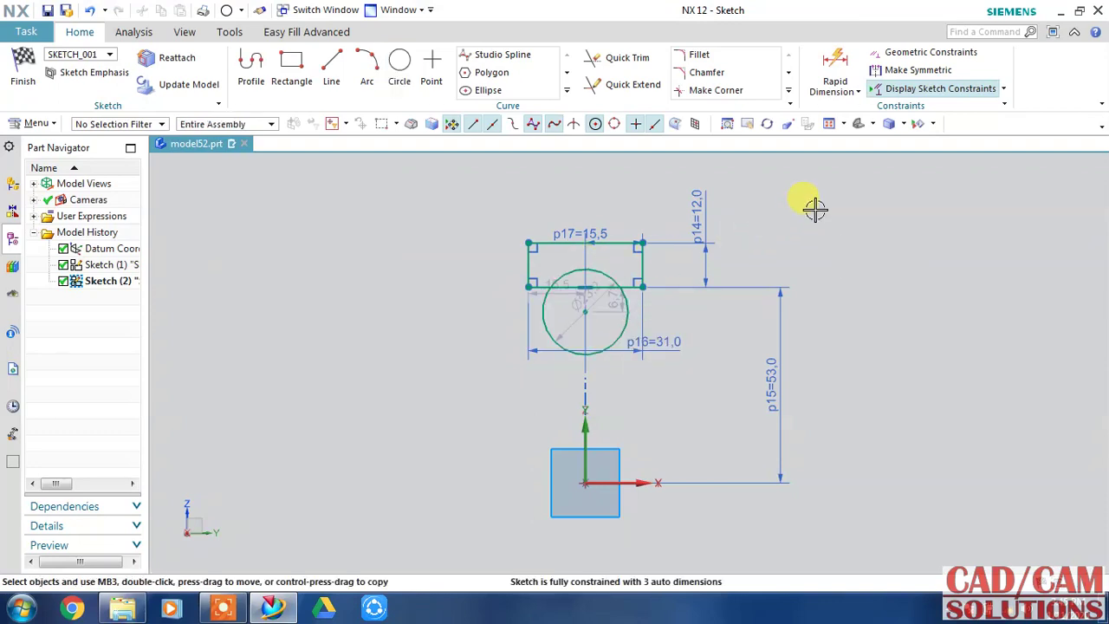
Trim away the circle's lower part, leaving an arc notch inside the rectangle
{"action": "left_click", "coordinate": [615, 59]}
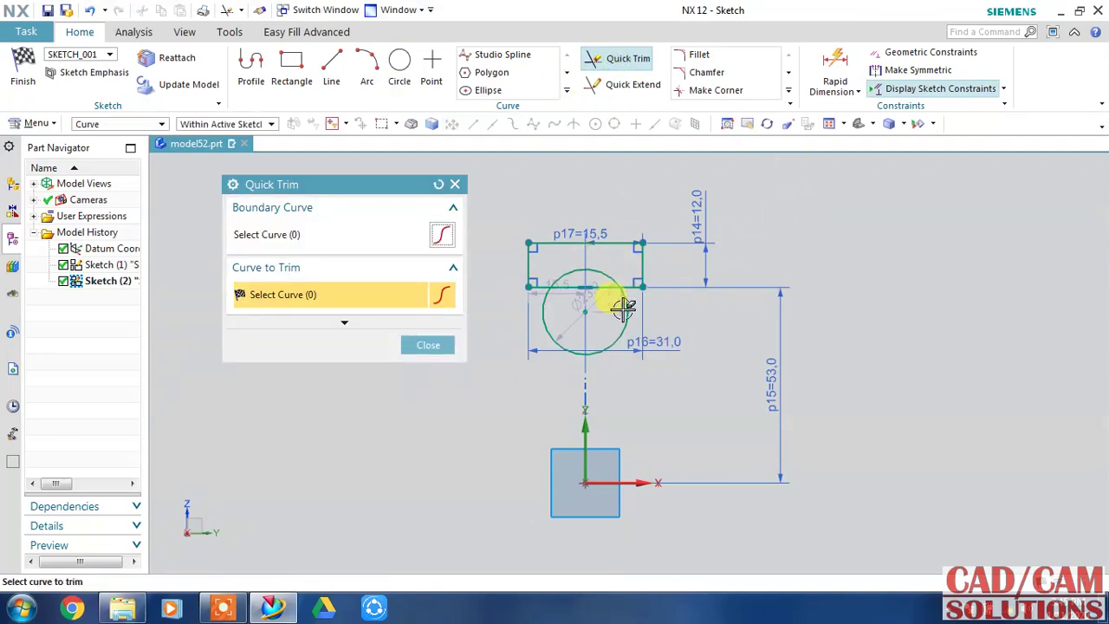
{"action": "left_click", "coordinate": [621, 325]}
{"action": "scroll", "coordinate": [567, 285], "scroll_direction": "up", "scroll_amount": 2}
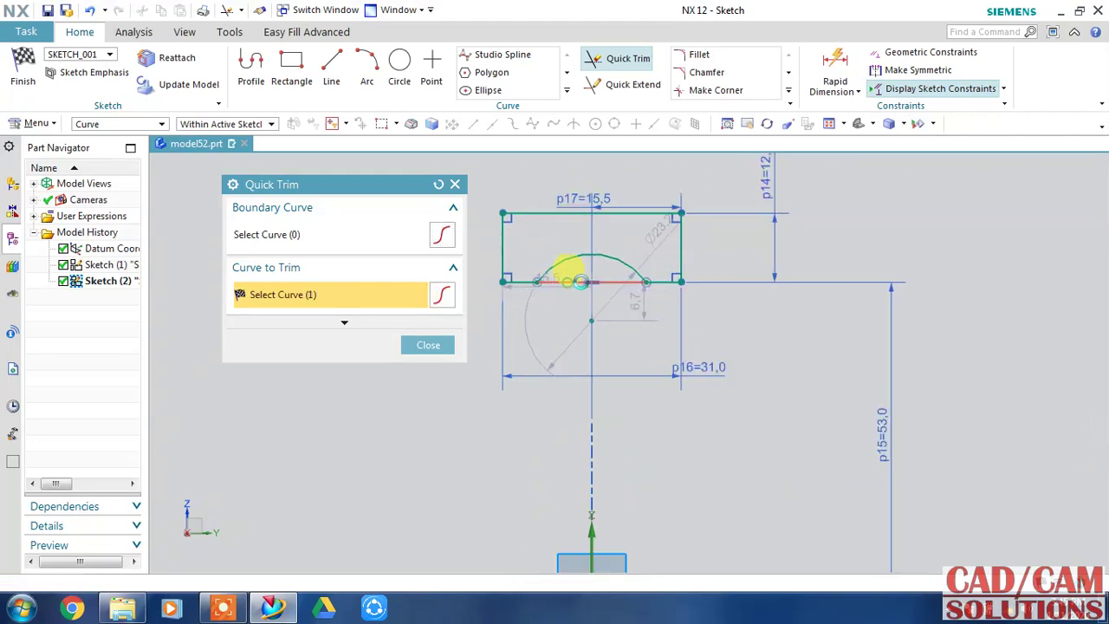
{"action": "key", "text": "Escape"}
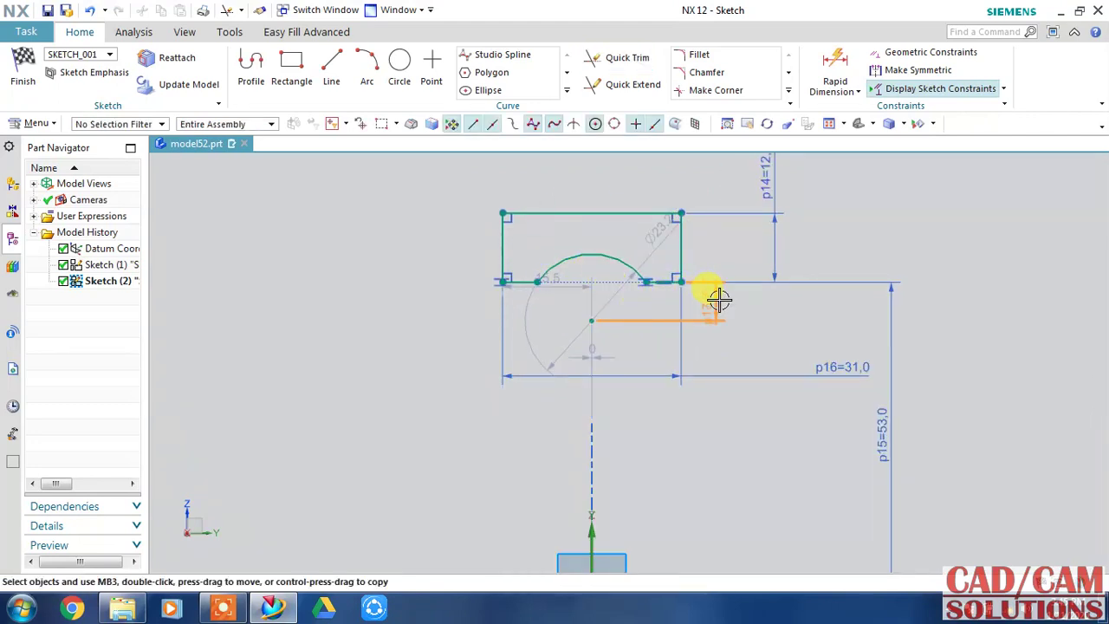
Make the 8 mm arc centre depth driving and set the arc diameter to 24
{"action": "double_click", "coordinate": [718, 299]}
{"action": "type", "text": "8"}
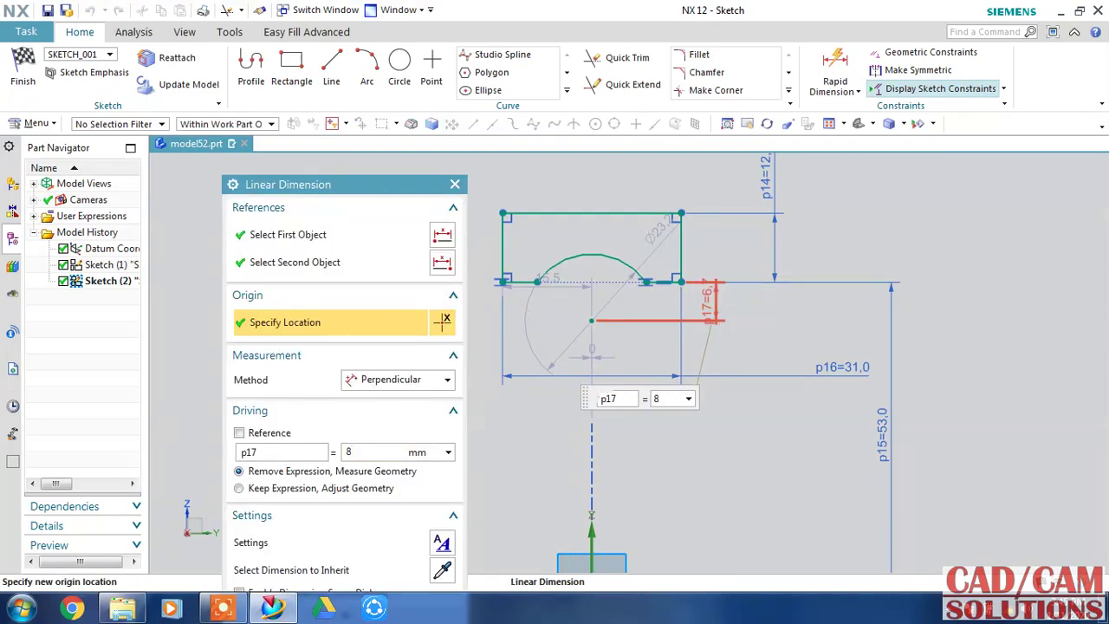
{"action": "left_click", "coordinate": [707, 291]}
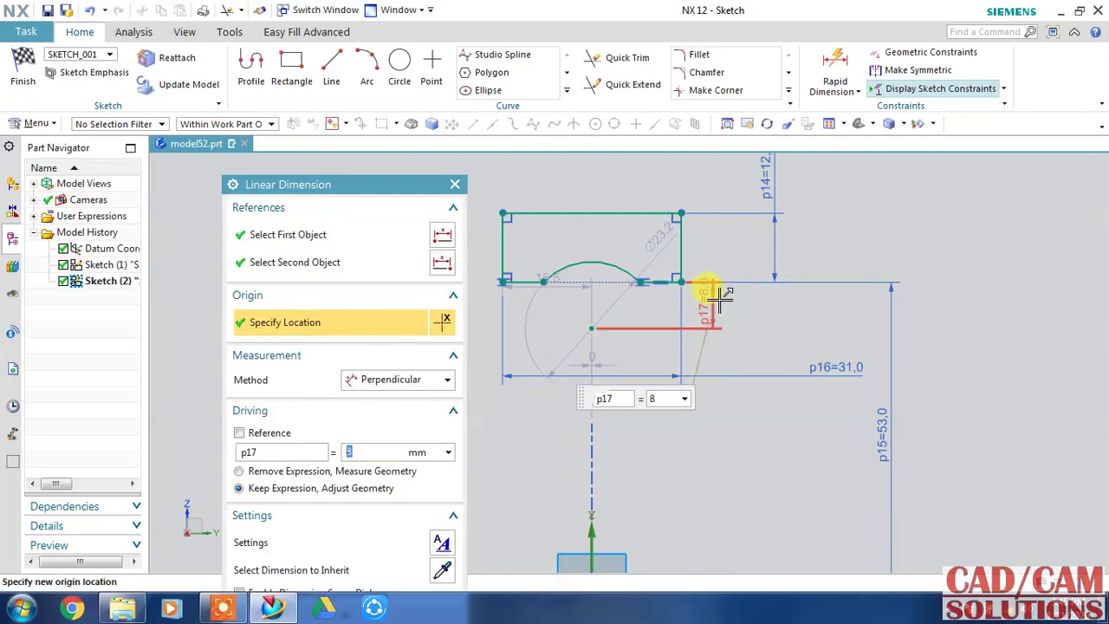
{"action": "middle_click", "coordinate": [652, 235]}
{"action": "double_click", "coordinate": [659, 239]}
{"action": "type", "text": "1"}
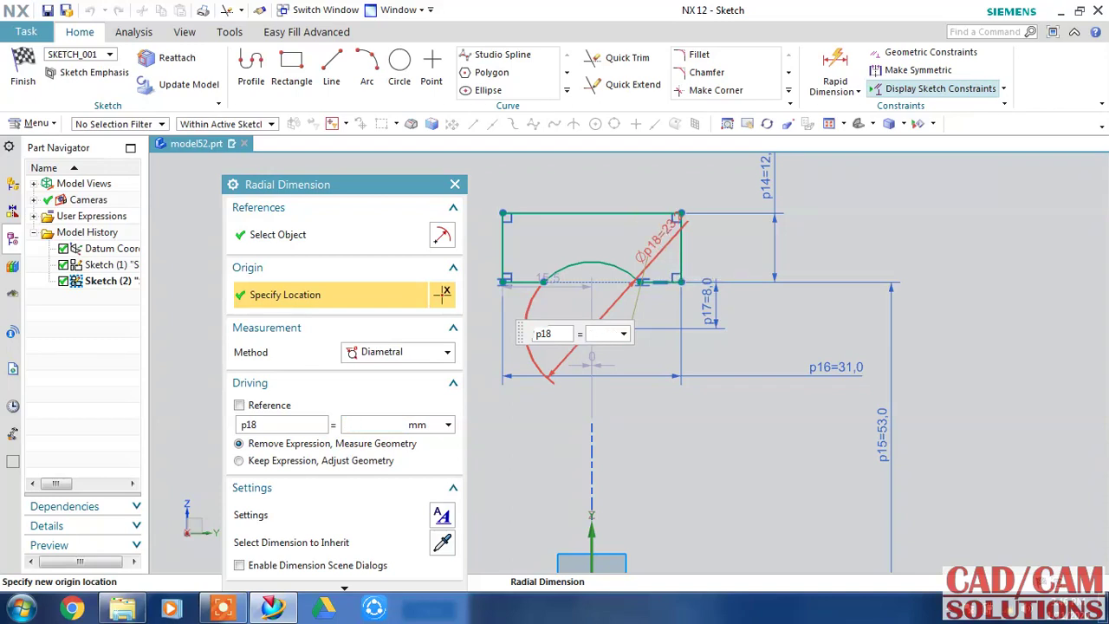
{"action": "type", "text": "24"}
{"action": "key", "text": "Return"}
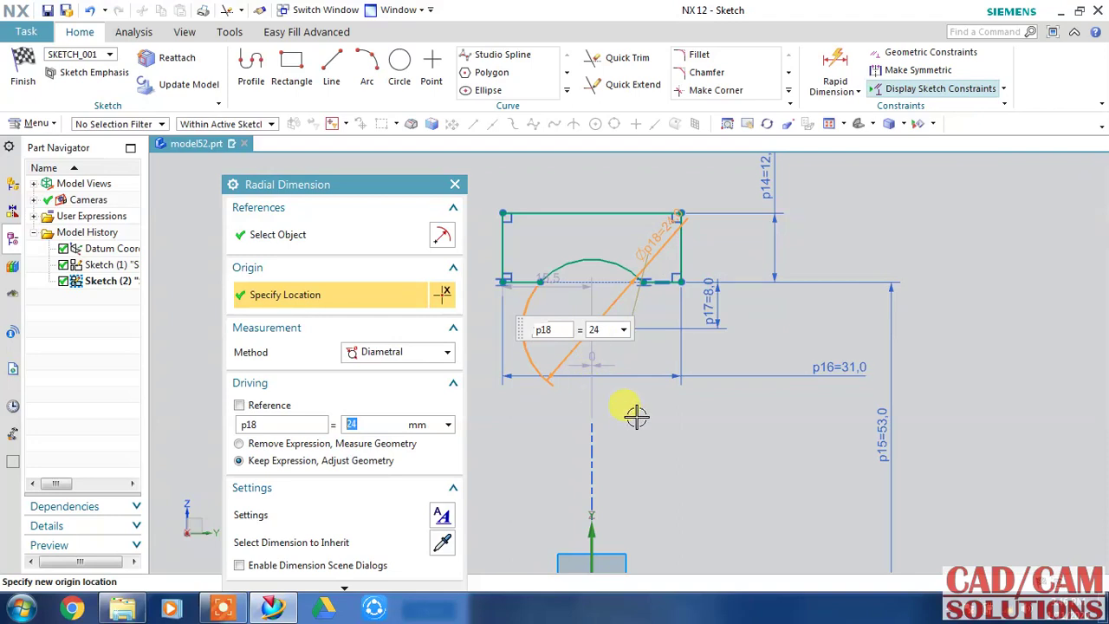
{"action": "key", "text": "Escape"}
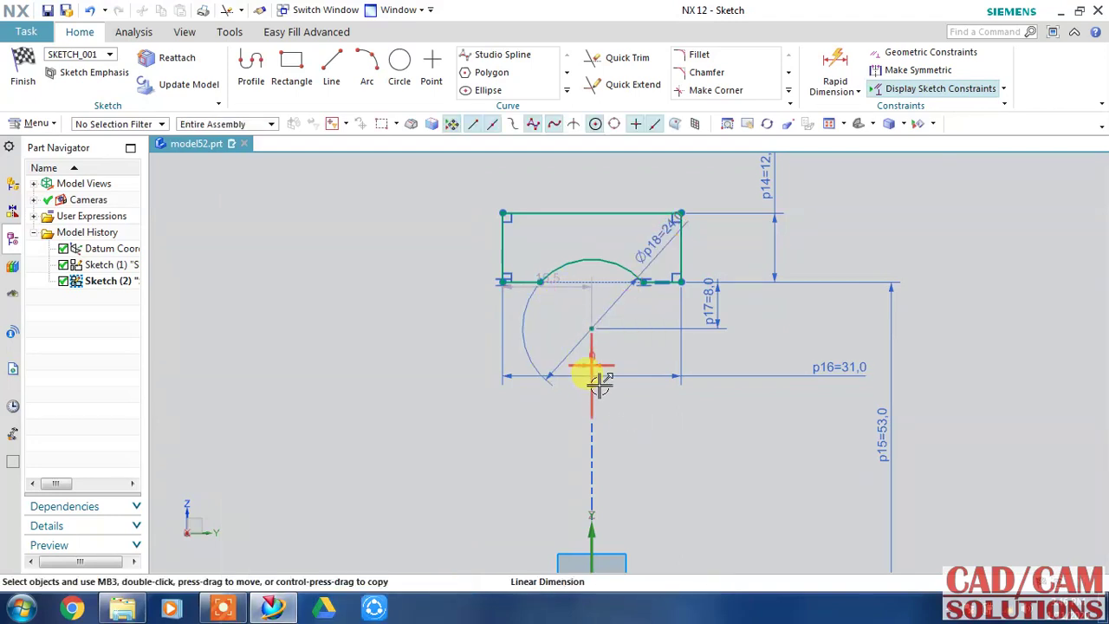
Snap the angled line's end to the arc centre and place that centre on the vertical axis
{"action": "left_click_drag", "start_coordinate": [601, 384], "coordinate": [605, 338]}
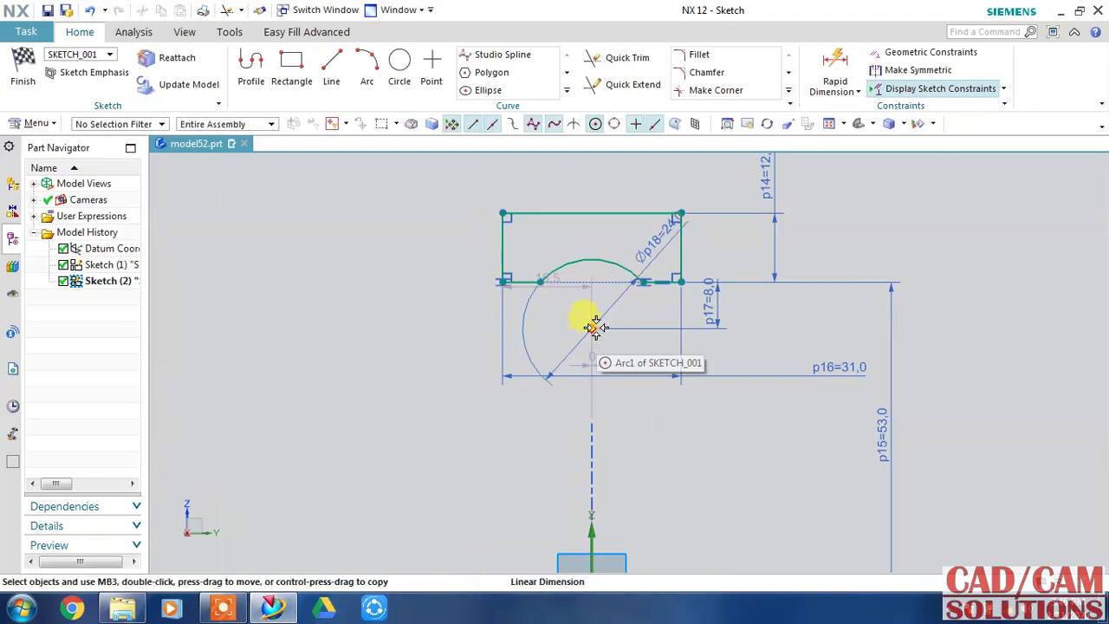
{"action": "left_click", "coordinate": [591, 527]}
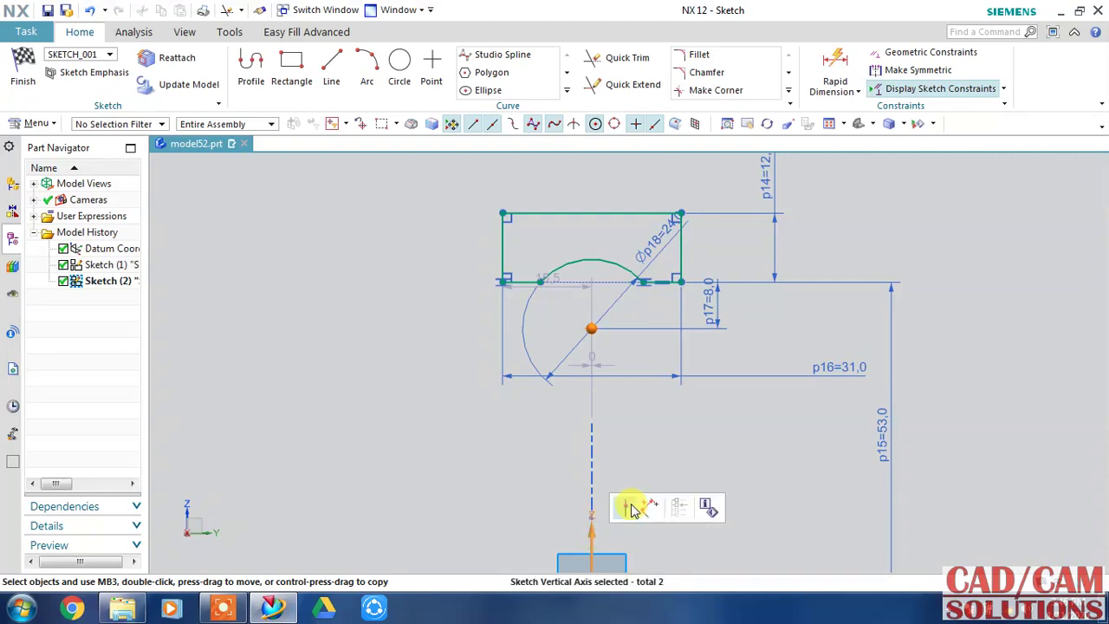
{"action": "left_click", "coordinate": [631, 507]}
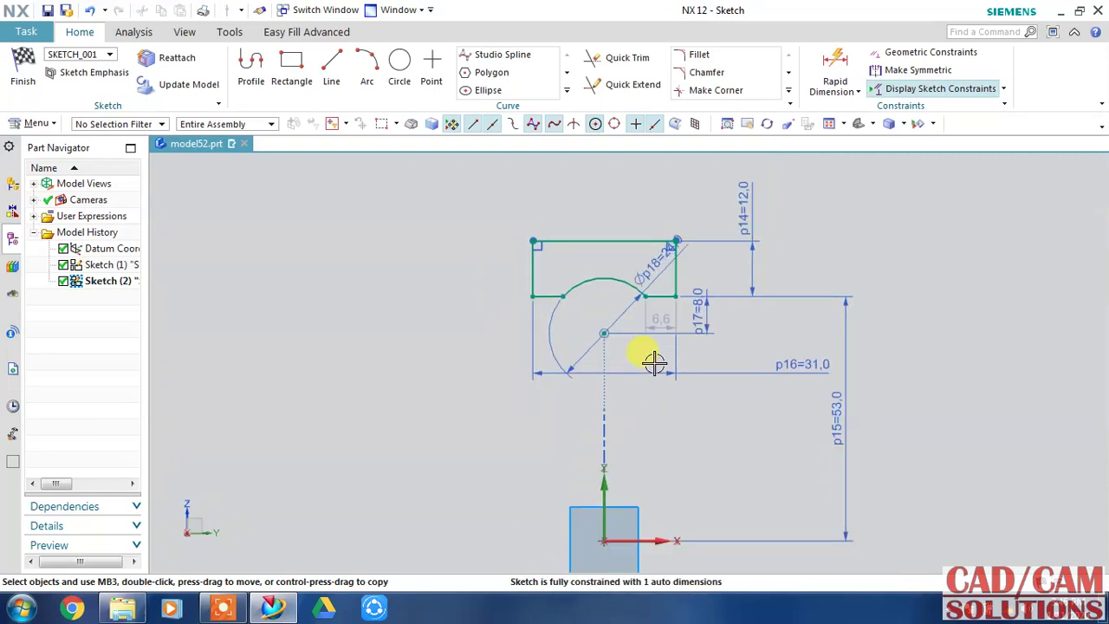
{"action": "scroll", "coordinate": [649, 309], "scroll_direction": "up", "scroll_amount": 2}
{"action": "scroll", "coordinate": [648, 309], "scroll_direction": "up", "scroll_amount": 1}
{"action": "scroll", "coordinate": [669, 303], "scroll_direction": "down", "scroll_amount": 3}
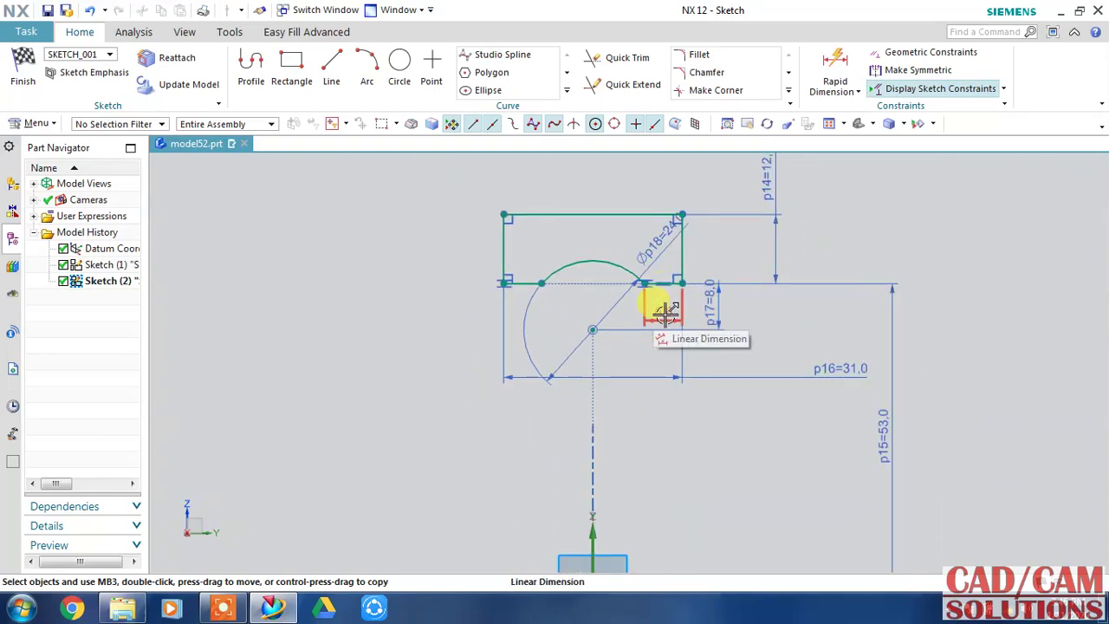
Make dimension p19 a driving 6.6 mm dimension
{"action": "double_click", "coordinate": [675, 334]}
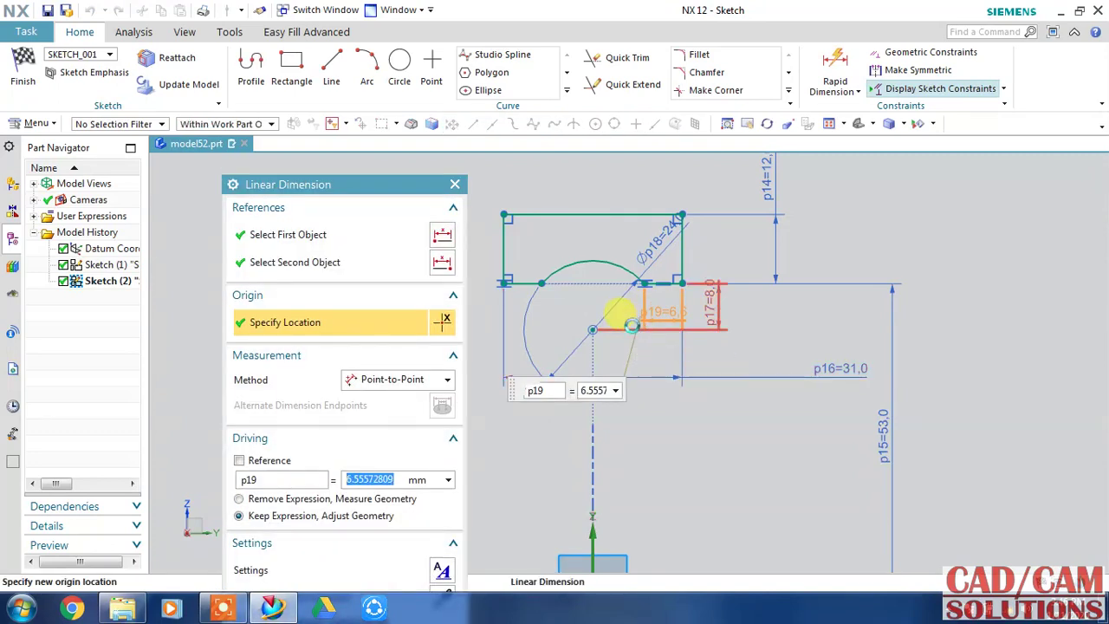
{"action": "key", "text": "Down"}
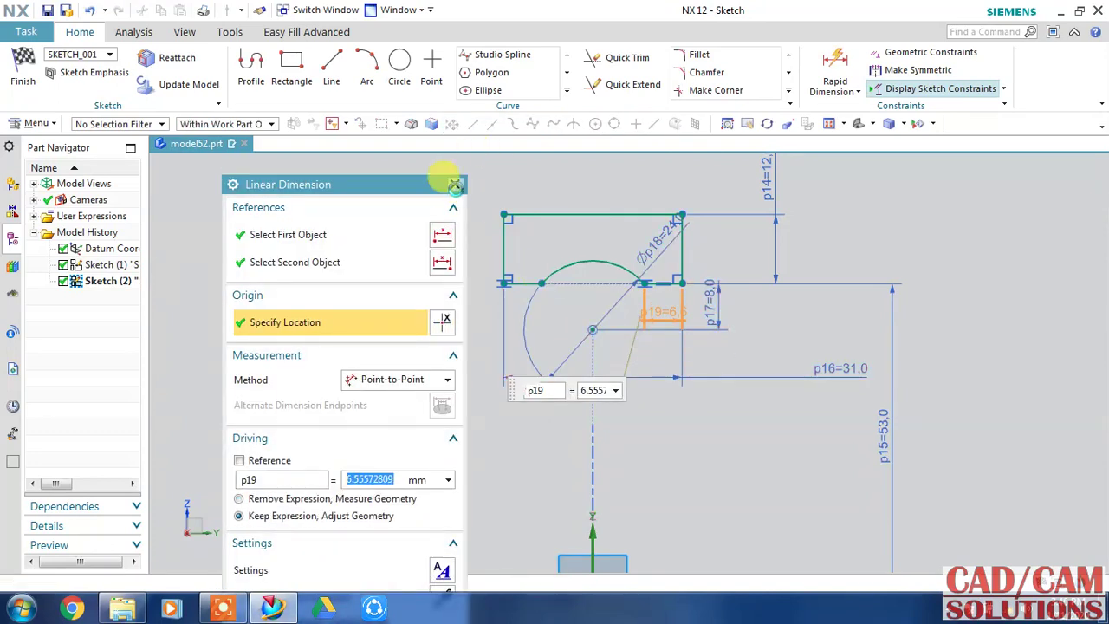
{"action": "left_click", "coordinate": [454, 184]}
{"action": "scroll", "coordinate": [893, 271], "scroll_direction": "down", "scroll_amount": 1}
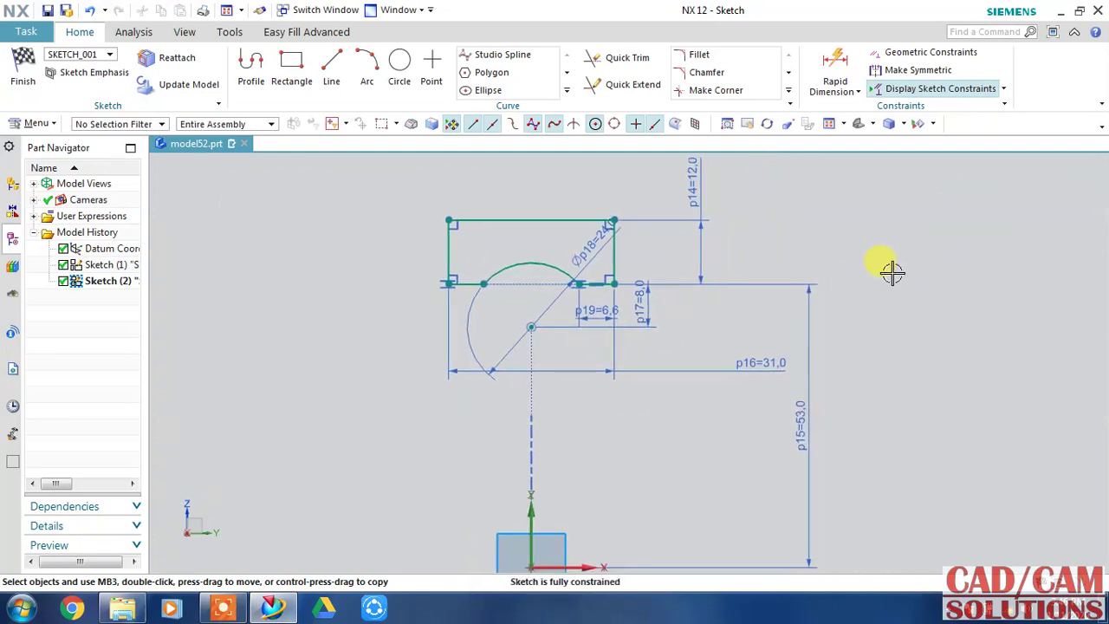
{"action": "scroll", "coordinate": [683, 436], "scroll_direction": "down", "scroll_amount": 1}
{"action": "scroll", "coordinate": [617, 420], "scroll_direction": "down", "scroll_amount": 1}
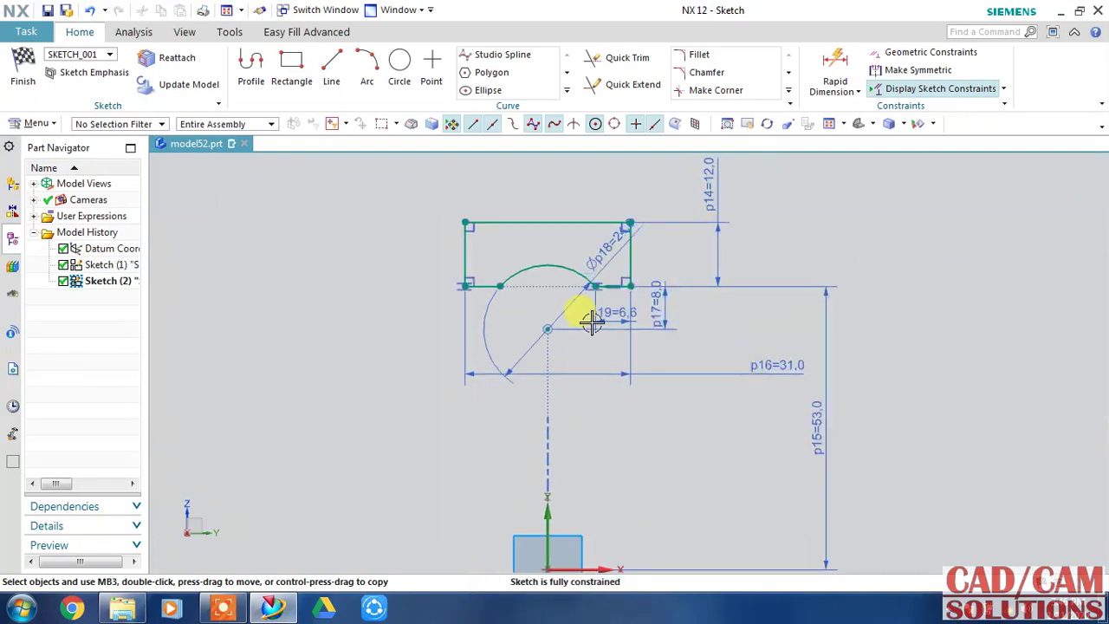
{"action": "scroll", "coordinate": [577, 310], "scroll_direction": "up", "scroll_amount": 1}
{"action": "scroll", "coordinate": [595, 292], "scroll_direction": "up", "scroll_amount": 1}
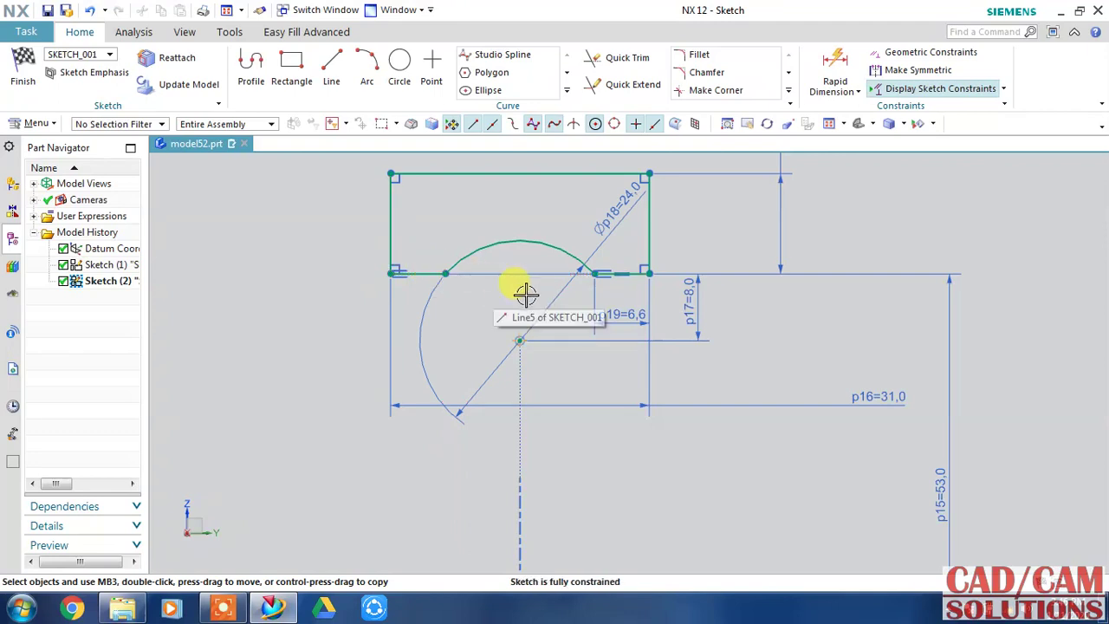
{"action": "scroll", "coordinate": [527, 305], "scroll_direction": "down", "scroll_amount": 1}
{"action": "scroll", "coordinate": [537, 319], "scroll_direction": "down", "scroll_amount": 1}
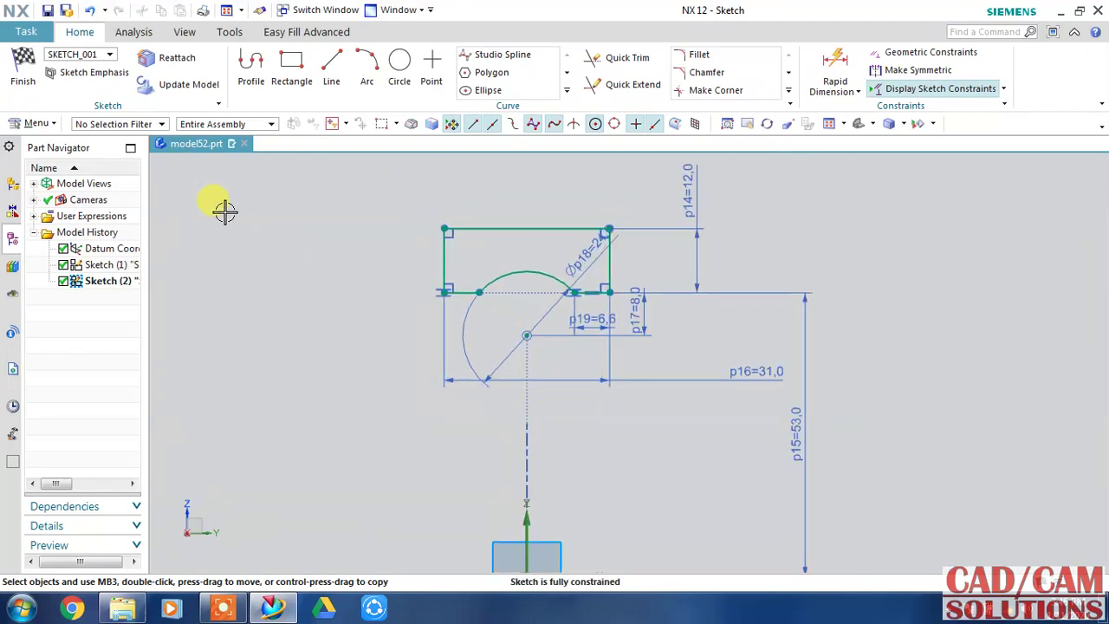
{"action": "scroll", "coordinate": [320, 286], "scroll_direction": "down", "scroll_amount": 1}
{"action": "scroll", "coordinate": [424, 346], "scroll_direction": "down", "scroll_amount": 1}
Revolve the profile 360° about the X axis through the origin as a new separate body
{"action": "left_click", "coordinate": [24, 71]}
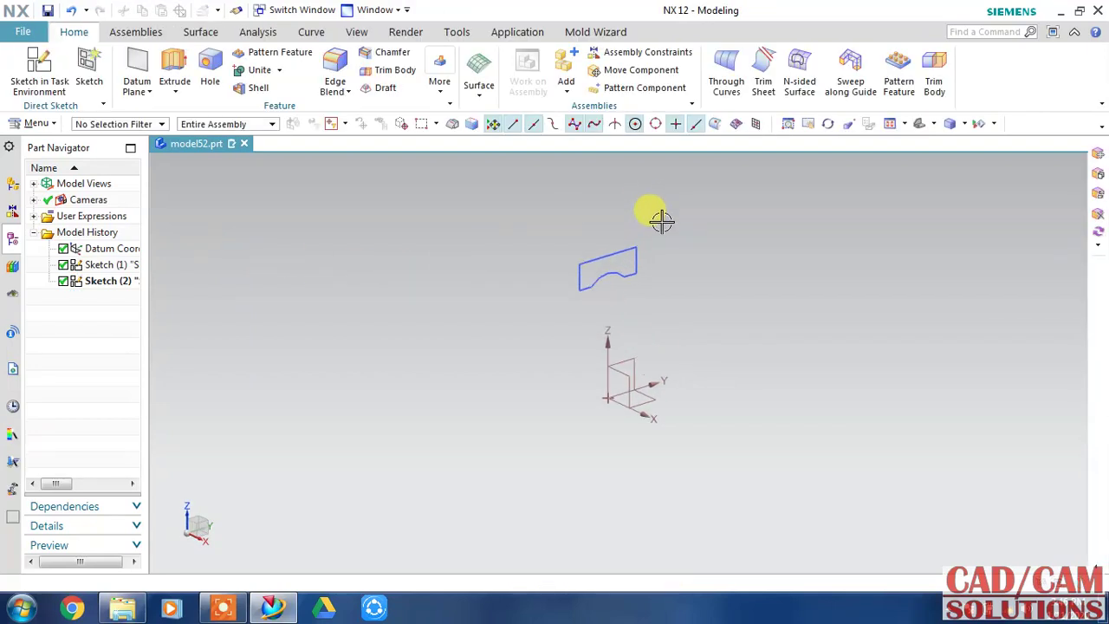
{"action": "left_click", "coordinate": [178, 97]}
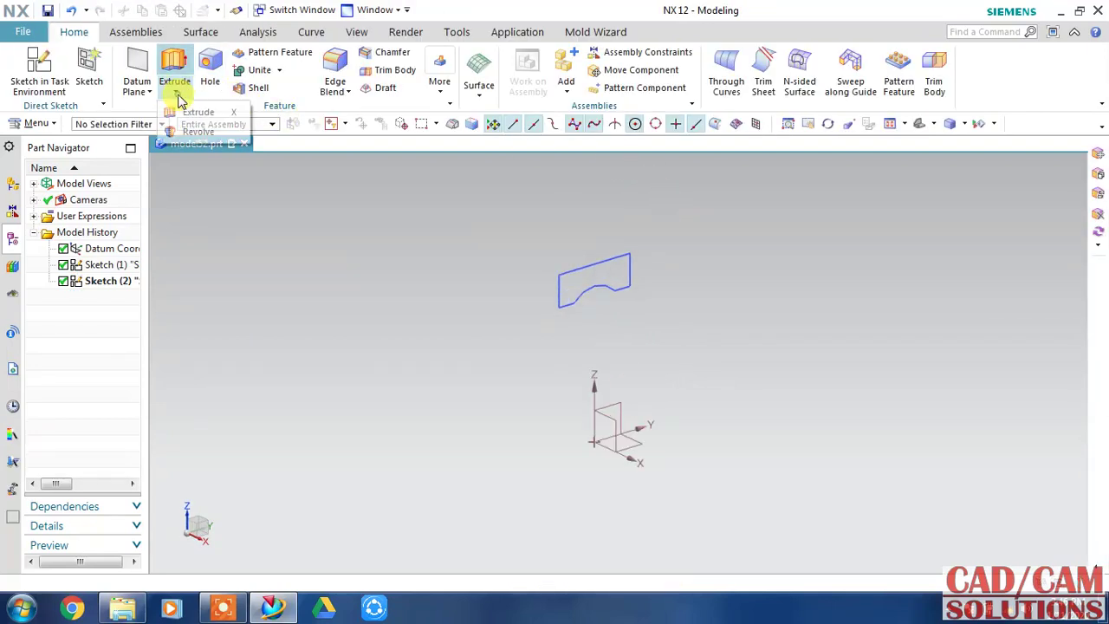
{"action": "left_click", "coordinate": [198, 131]}
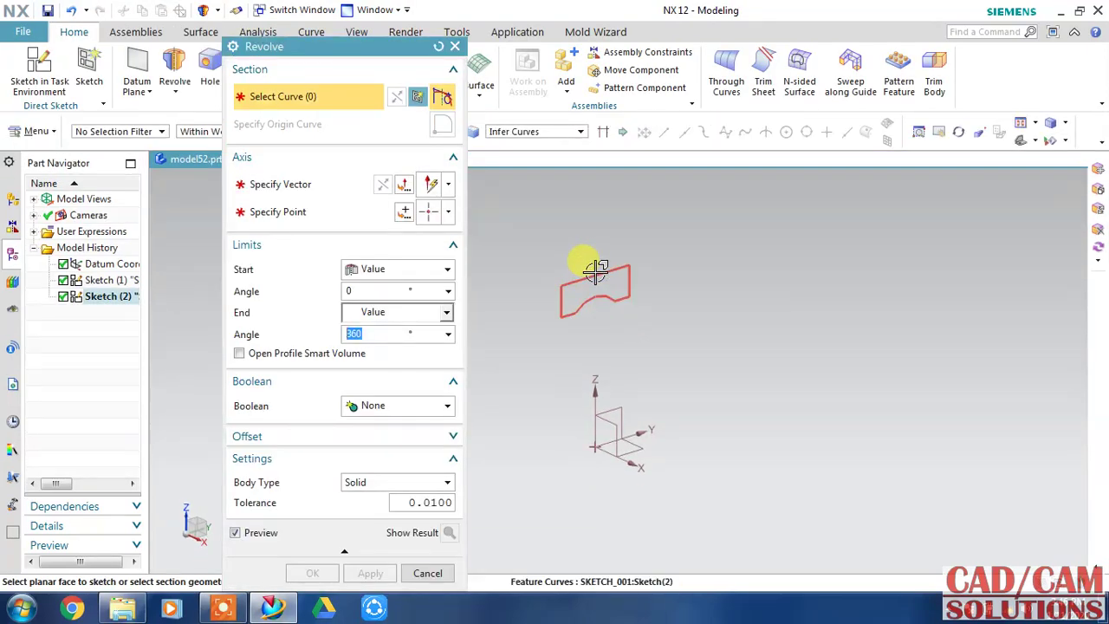
{"action": "left_click", "coordinate": [597, 275]}
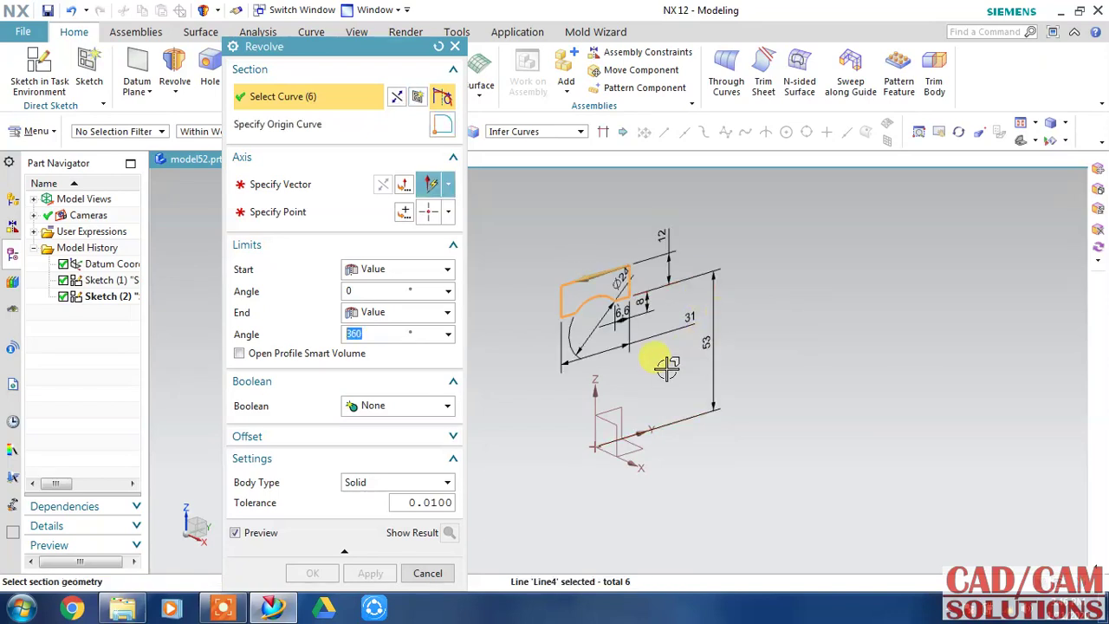
{"action": "left_click", "coordinate": [294, 185]}
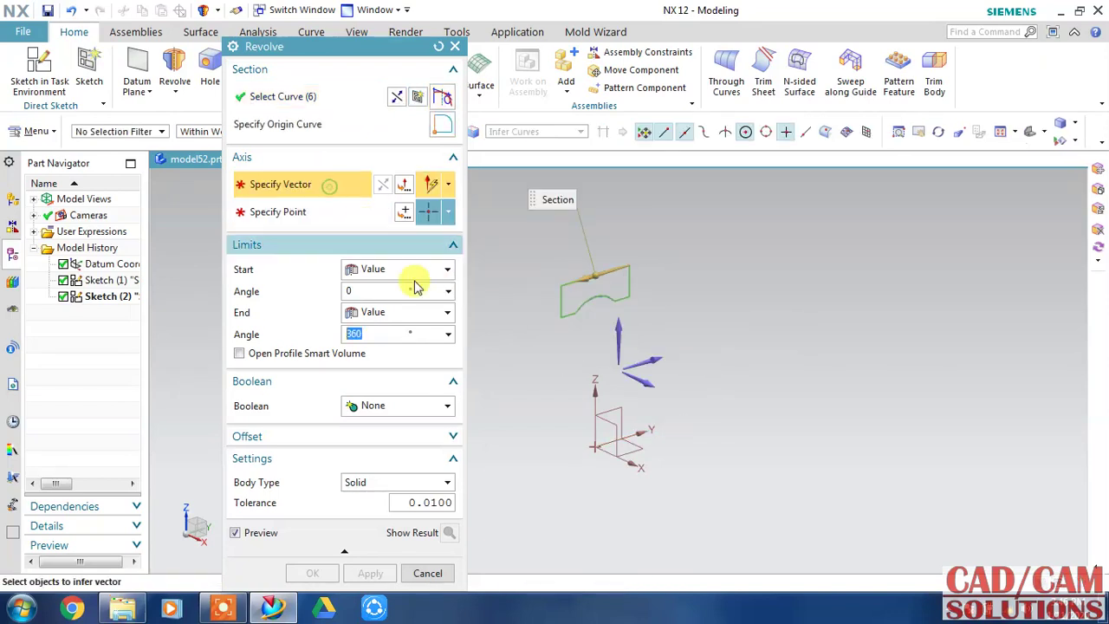
{"action": "left_click", "coordinate": [659, 364]}
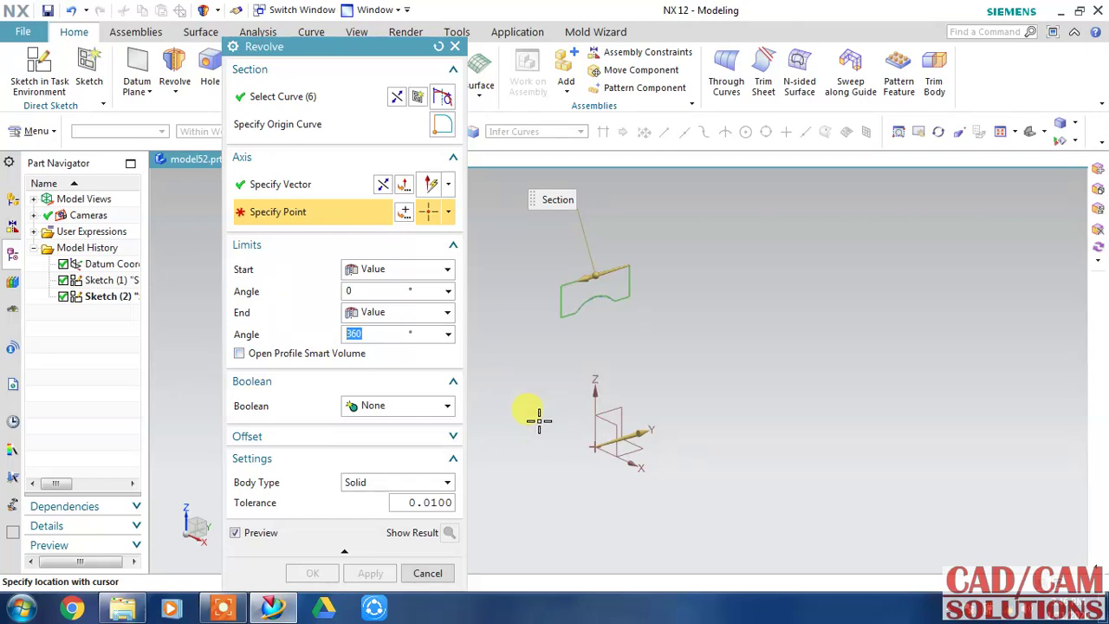
{"action": "left_click", "coordinate": [404, 211]}
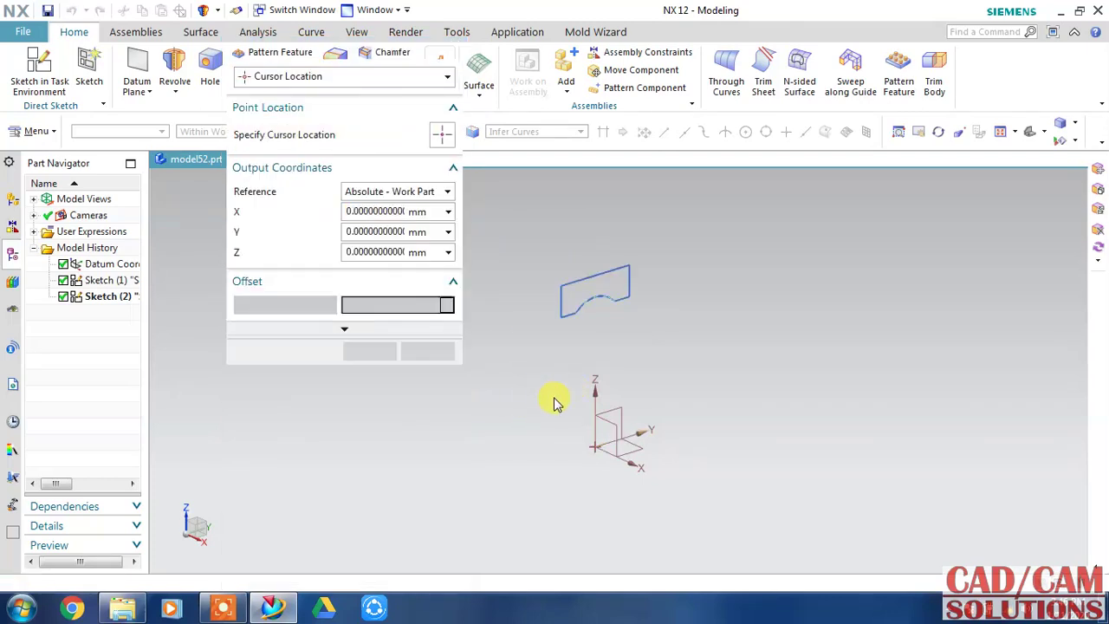
{"action": "left_click", "coordinate": [369, 351]}
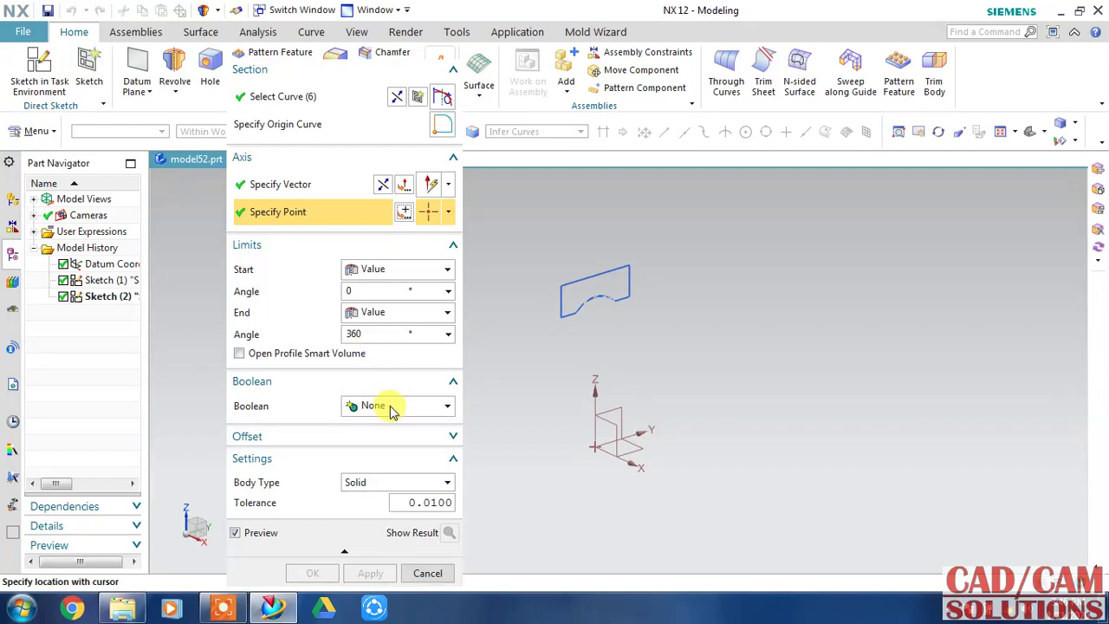
{"action": "left_click", "coordinate": [390, 405]}
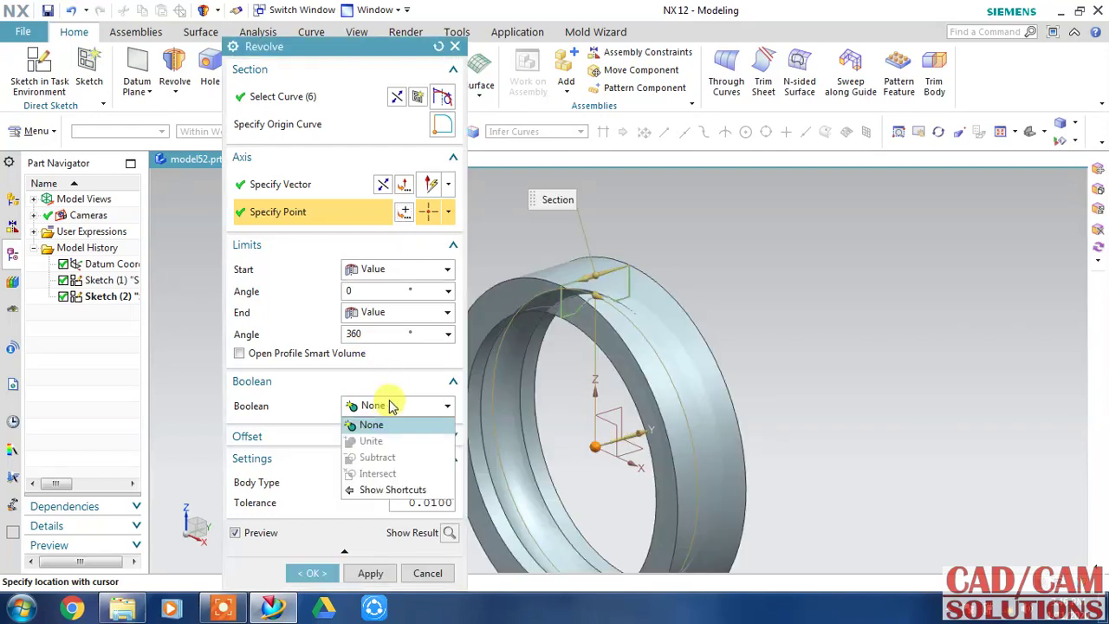
{"action": "left_click", "coordinate": [312, 573]}
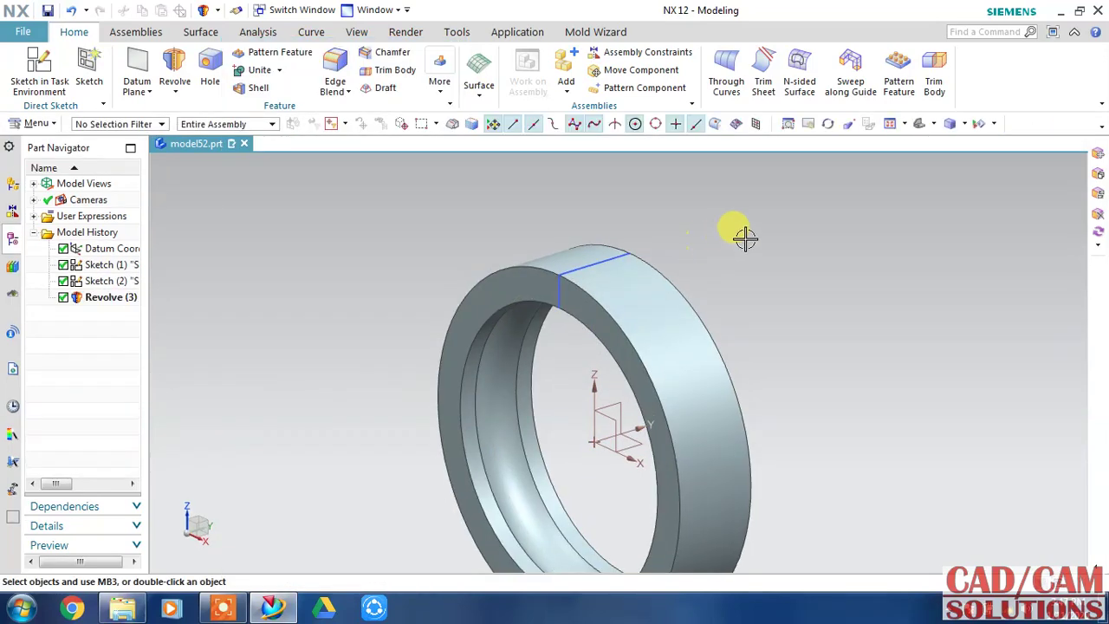
Hide the profile sketch with Ctrl+B
{"action": "middle_click_drag", "start_coordinate": [726, 272], "coordinate": [787, 260]}
{"action": "left_click", "coordinate": [610, 204]}
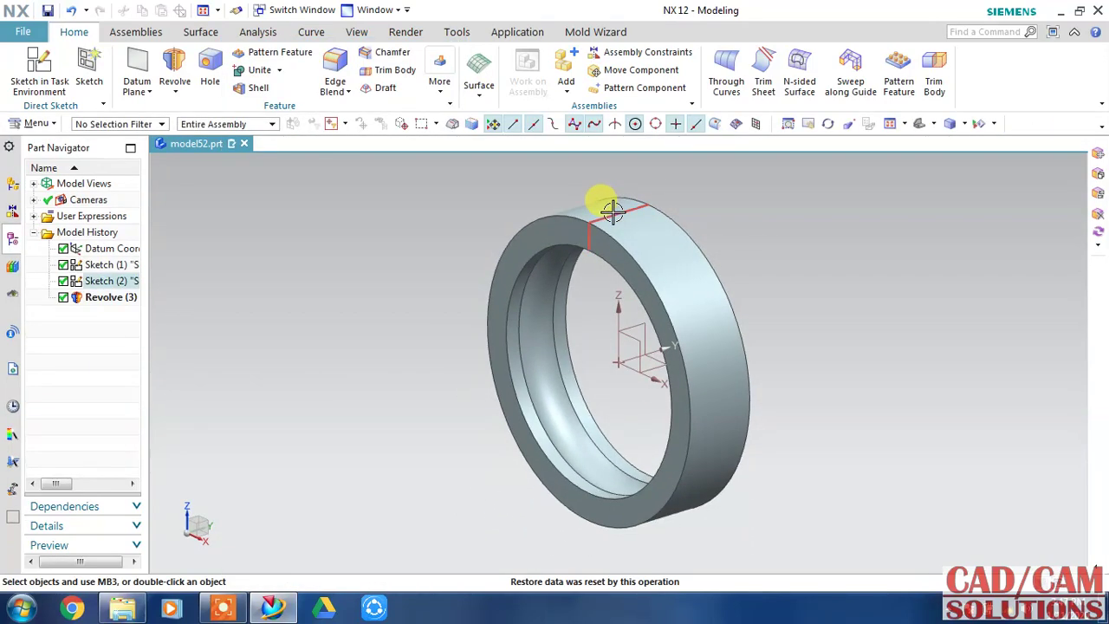
{"action": "key", "text": "ctrl+b"}
Apply a 2 mm edge blend to the ring's two outer rim edges
{"action": "left_click", "coordinate": [335, 71]}
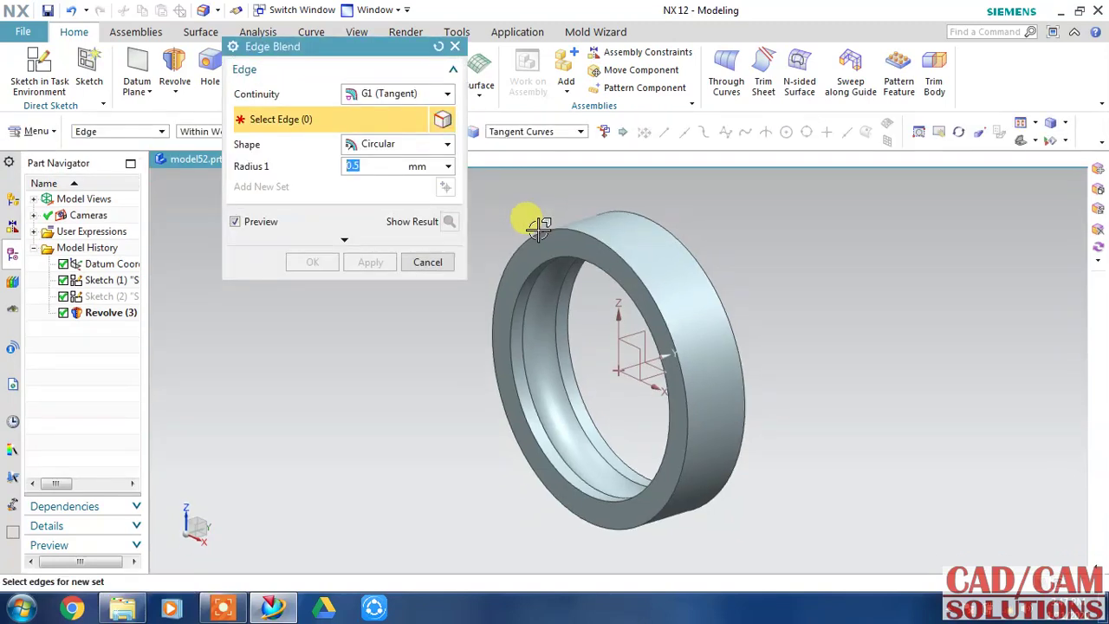
{"action": "left_click", "coordinate": [642, 213]}
{"action": "left_click", "coordinate": [668, 227]}
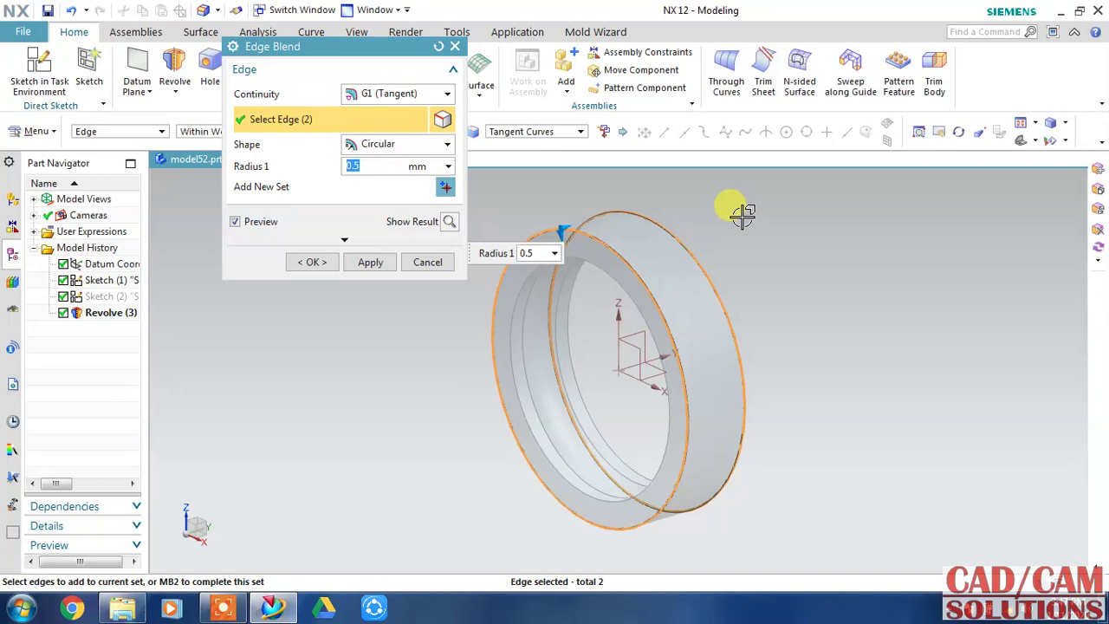
{"action": "type", "text": "2"}
{"action": "key", "text": "Return"}
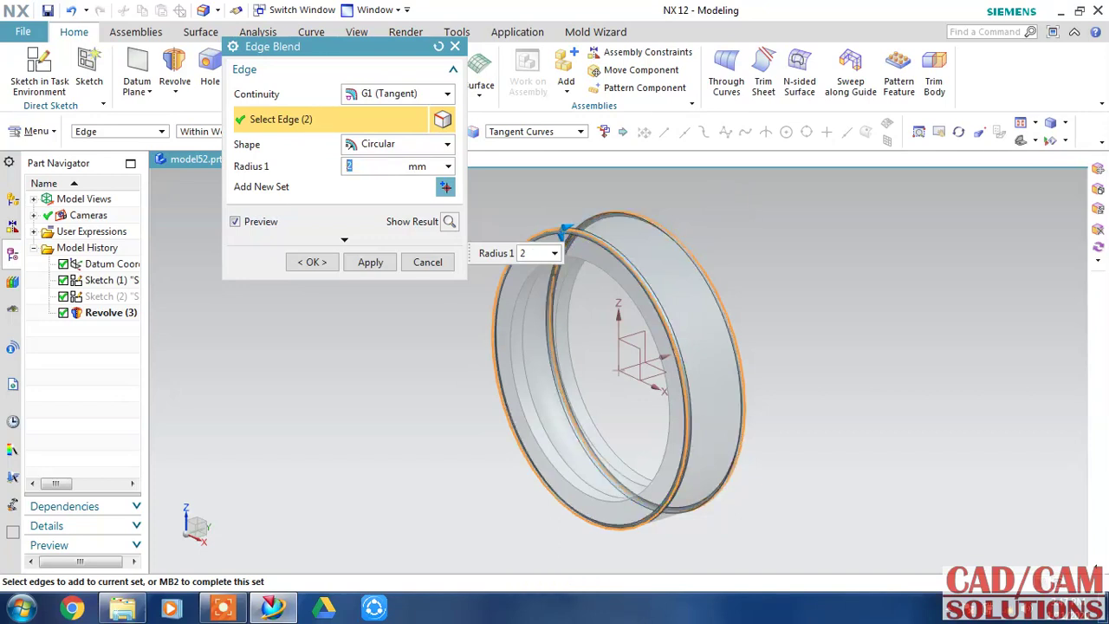
{"action": "left_click", "coordinate": [311, 261]}
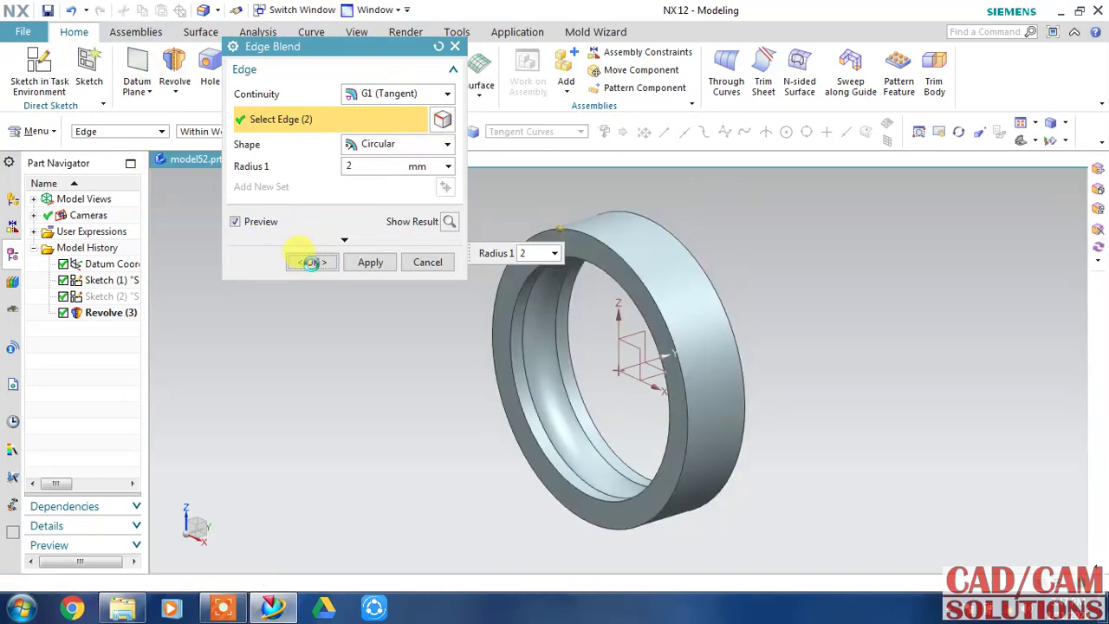
{"action": "mouse_move", "coordinate": [355, 277]}
{"action": "middle_mouse_down"}
{"action": "mouse_move", "coordinate": [377, 279]}
{"action": "mouse_move", "coordinate": [355, 278]}
{"action": "mouse_move", "coordinate": [325, 297]}
{"action": "mouse_move", "coordinate": [359, 280]}
{"action": "middle_mouse_up"}
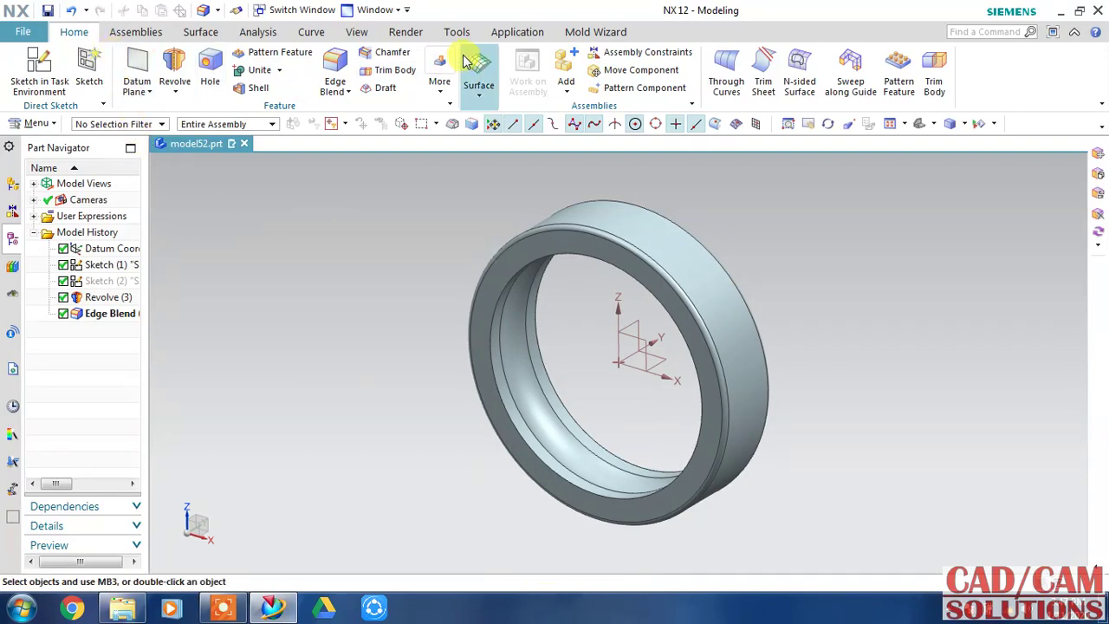
Save the ring part as OUTER_RING.prt
{"action": "left_click", "coordinate": [356, 32]}
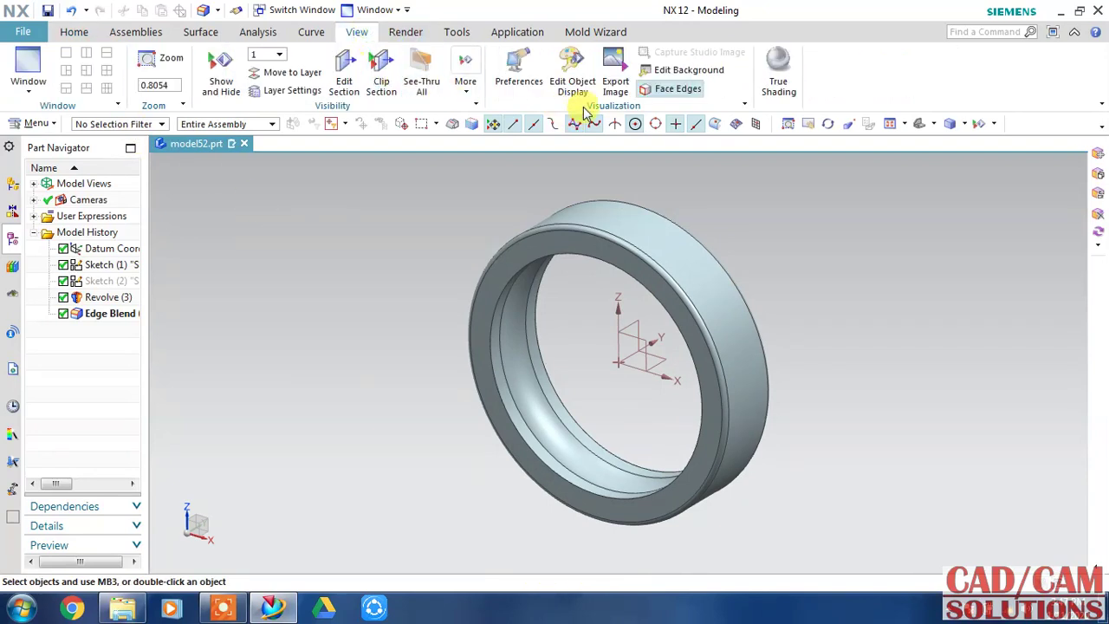
{"action": "left_click", "coordinate": [76, 34]}
{"action": "key", "text": "ctrl+s"}
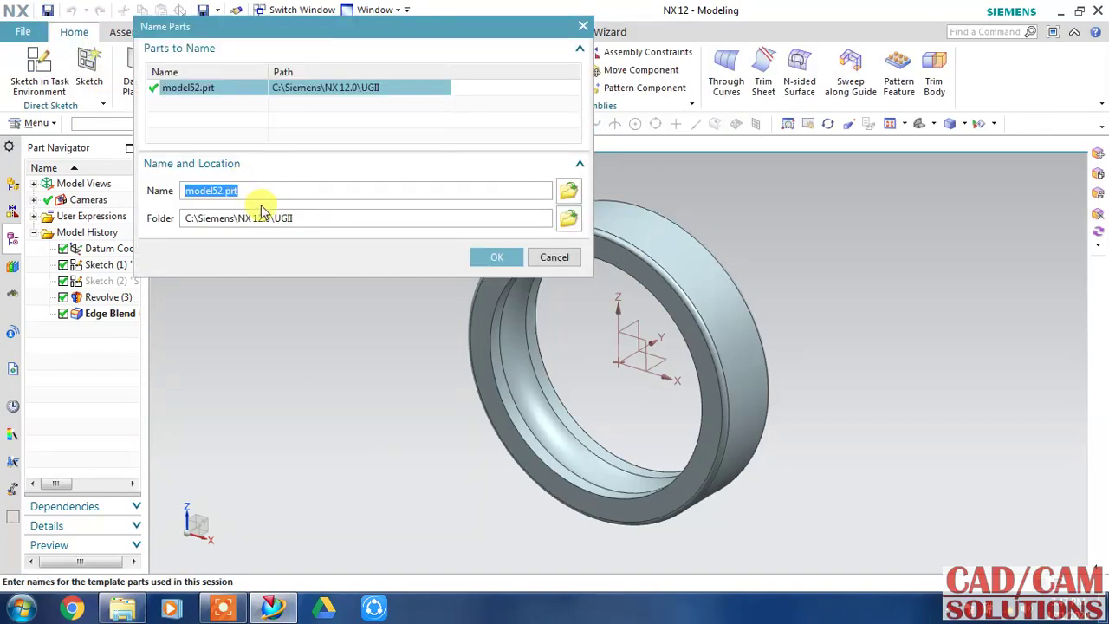
{"action": "type", "text": "OUTER_RING"}
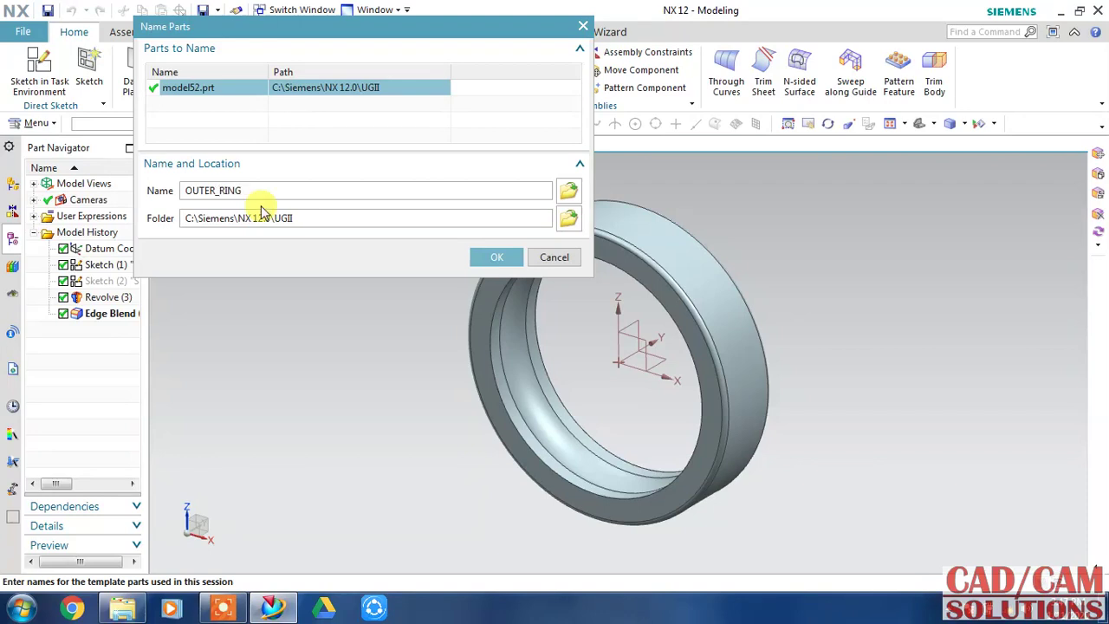
{"action": "left_click", "coordinate": [488, 258]}
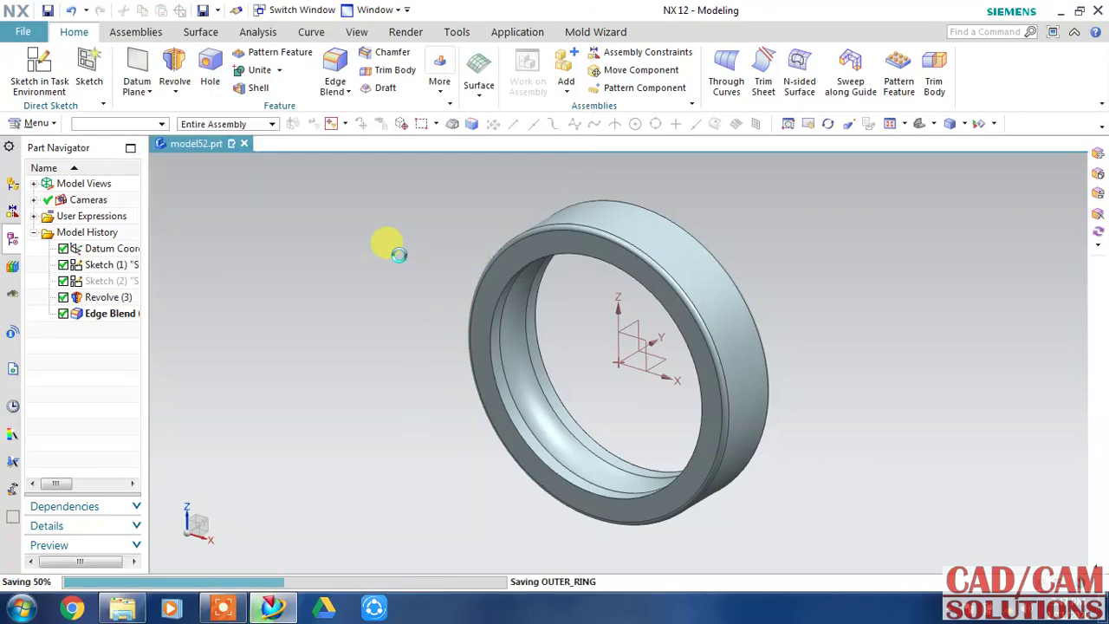
{"action": "left_click", "coordinate": [24, 32]}
Create a new model part and start a sketch on the YZ plane with Y as horizontal reference
{"action": "left_click", "coordinate": [39, 72]}
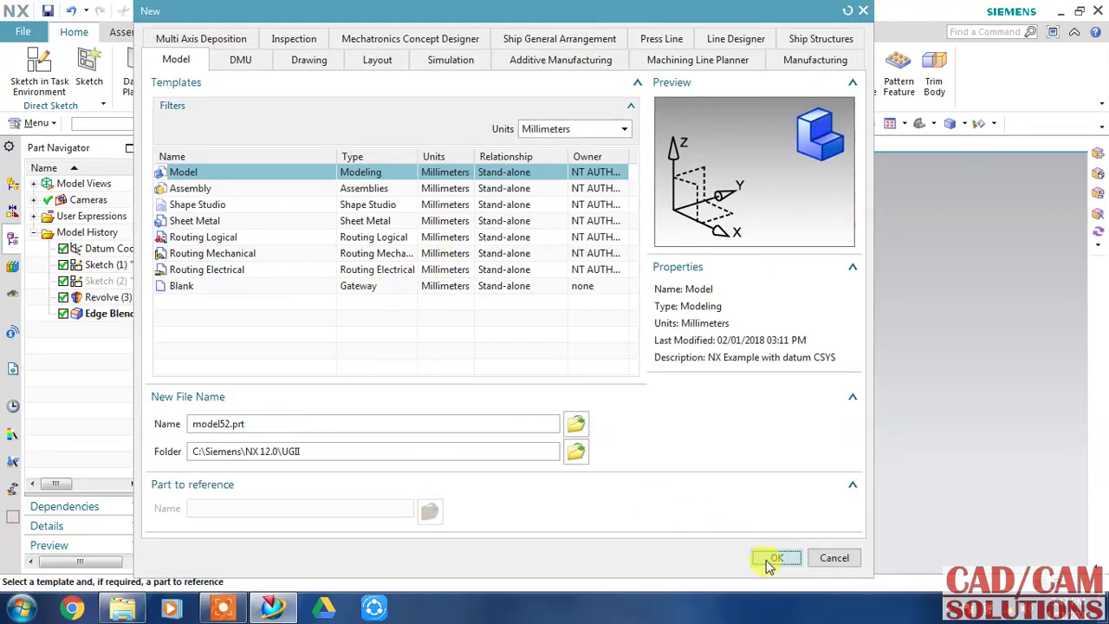
{"action": "left_click", "coordinate": [767, 560]}
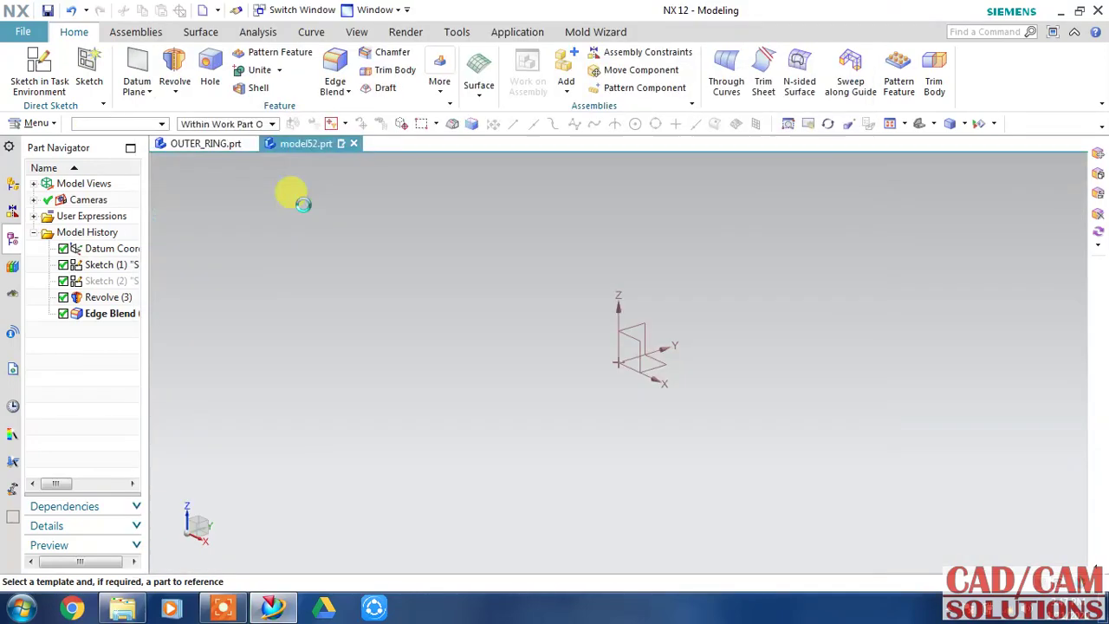
{"action": "left_click", "coordinate": [39, 69]}
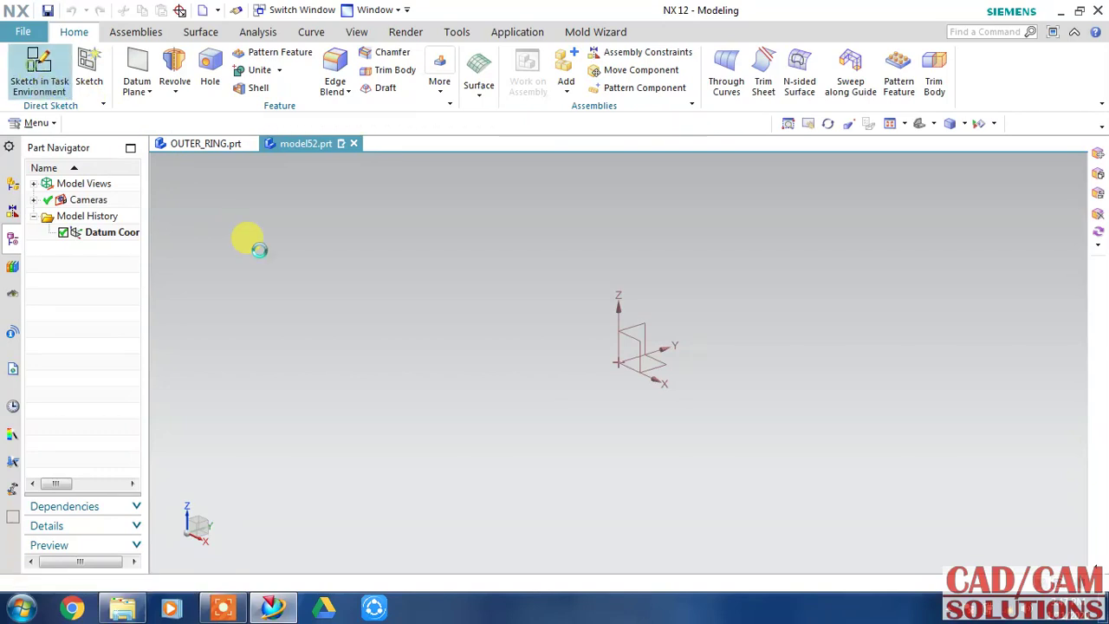
{"action": "left_click", "coordinate": [649, 326]}
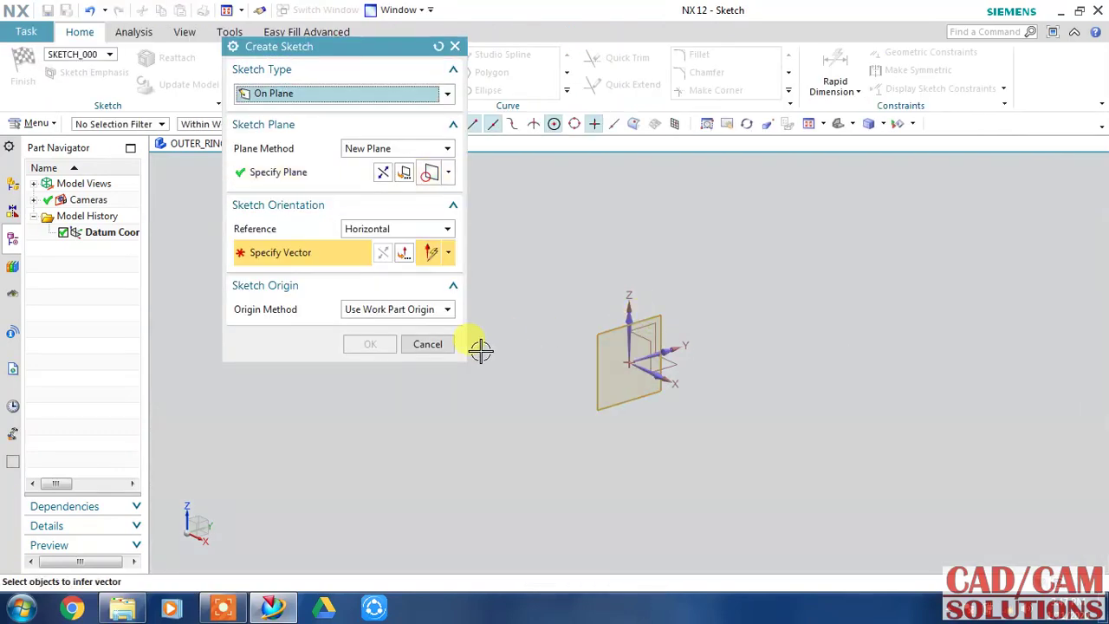
{"action": "left_click", "coordinate": [666, 355]}
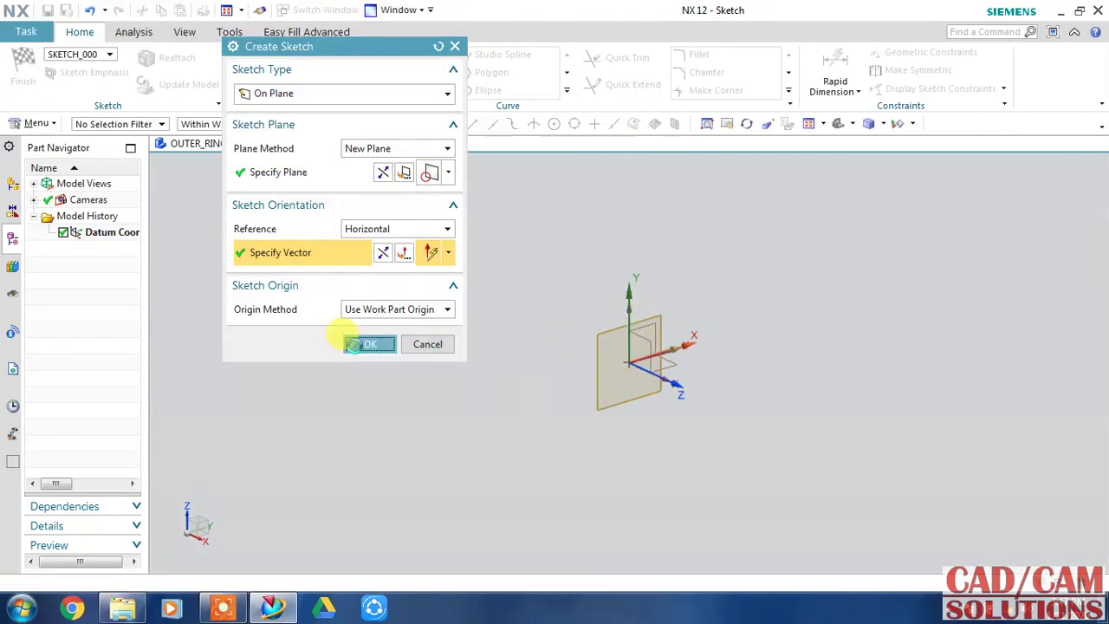
{"action": "left_click", "coordinate": [355, 345]}
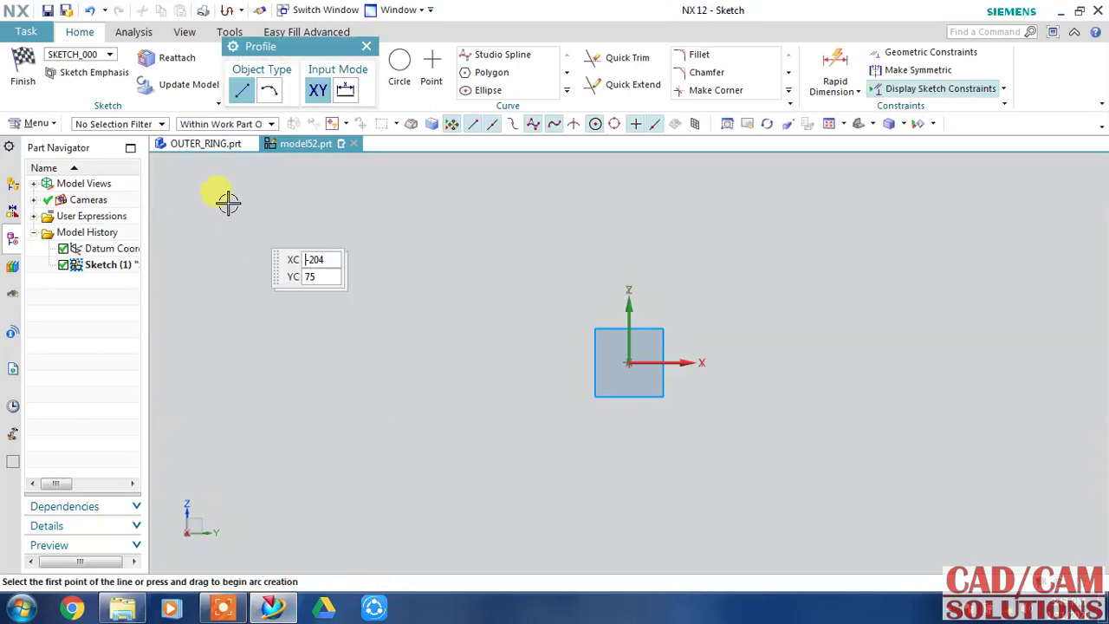
Draw a from-centre rectangle above the origin, about 31 by 32.8
{"action": "left_click_drag", "start_coordinate": [297, 46], "coordinate": [191, 85]}
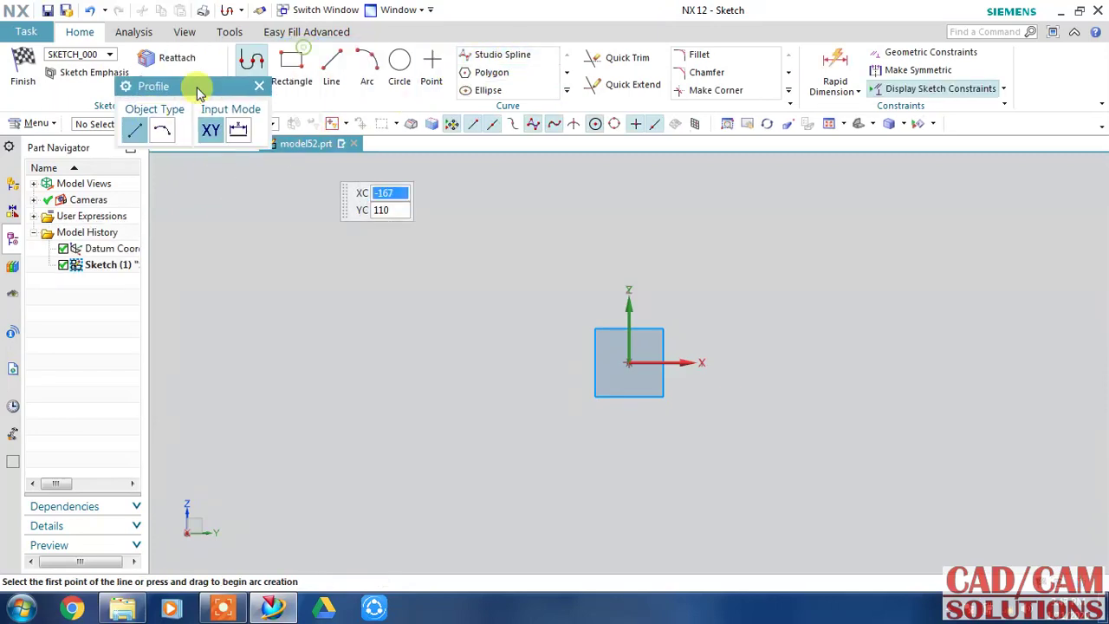
{"action": "left_click", "coordinate": [295, 65]}
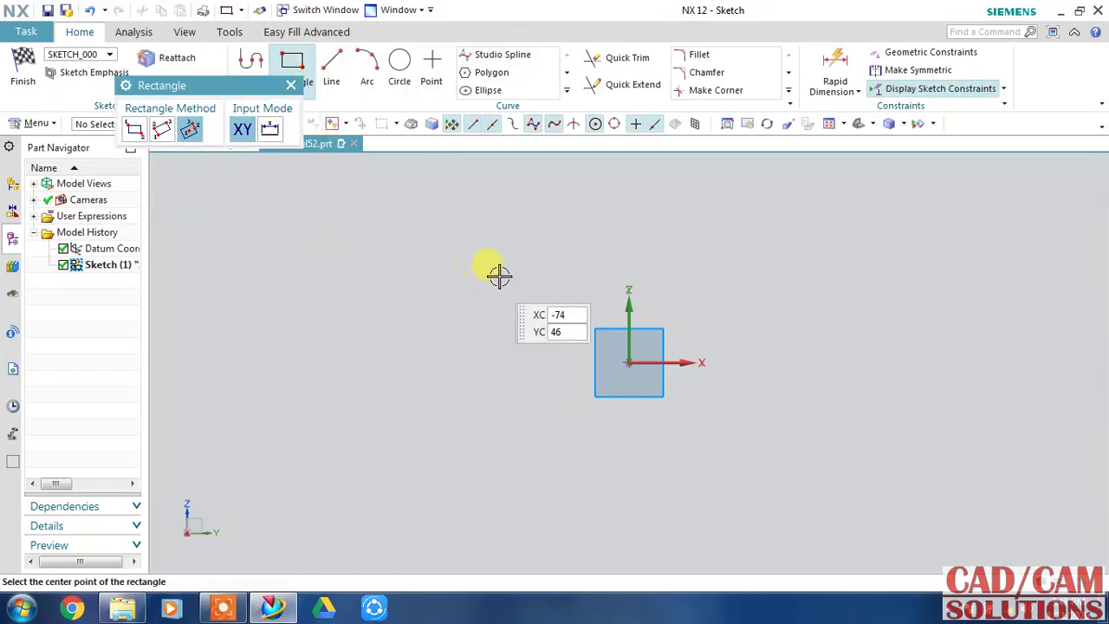
{"action": "left_click", "coordinate": [629, 285]}
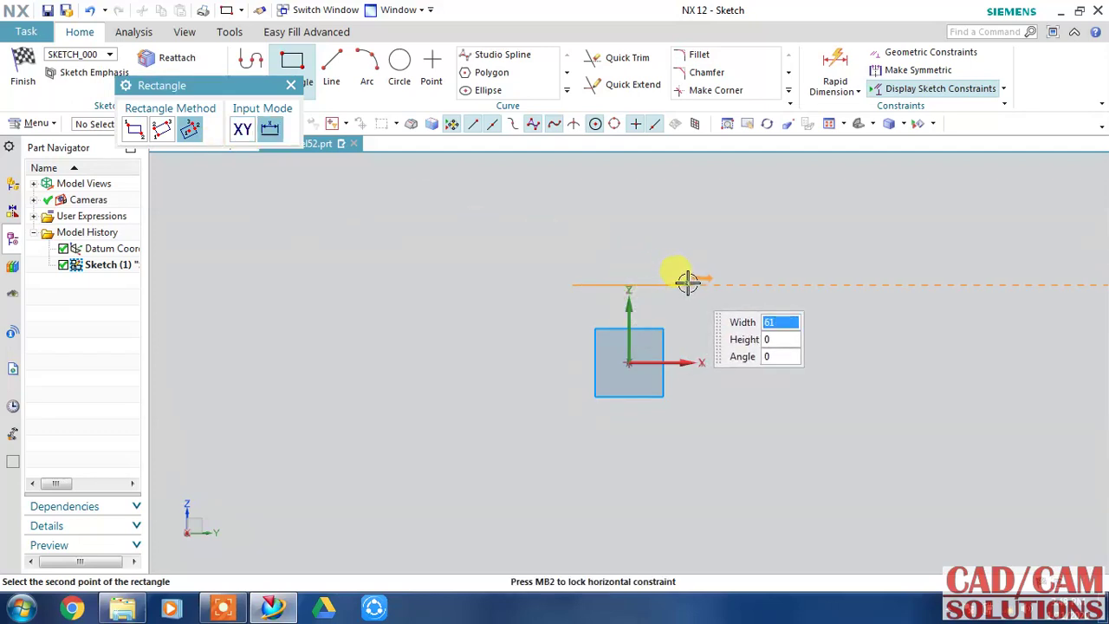
{"action": "left_click", "coordinate": [789, 195]}
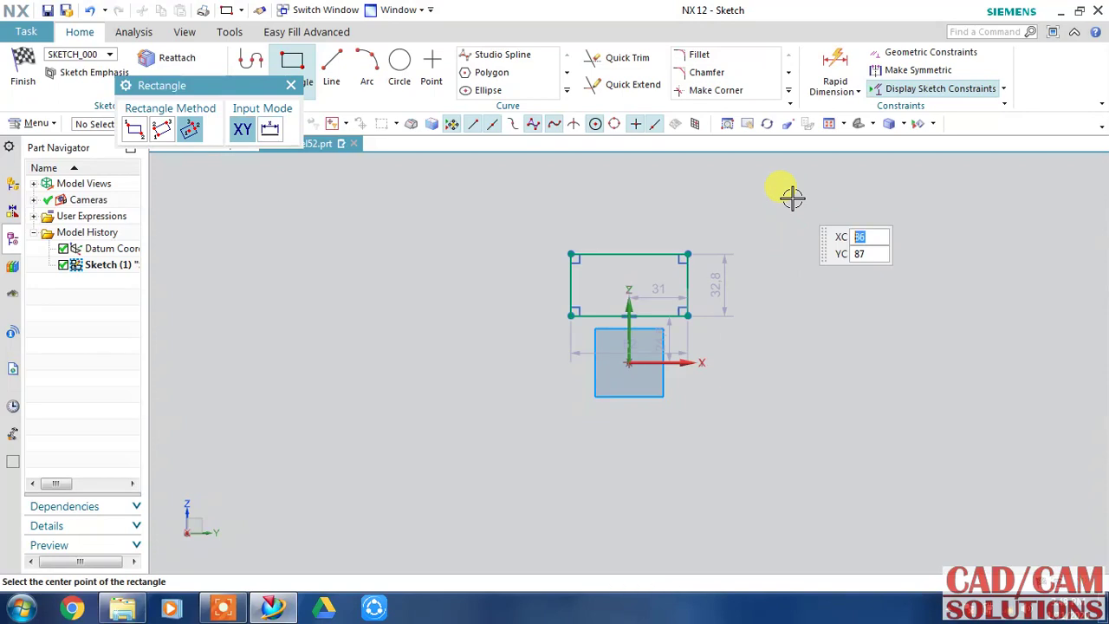
{"action": "key", "text": "Escape"}
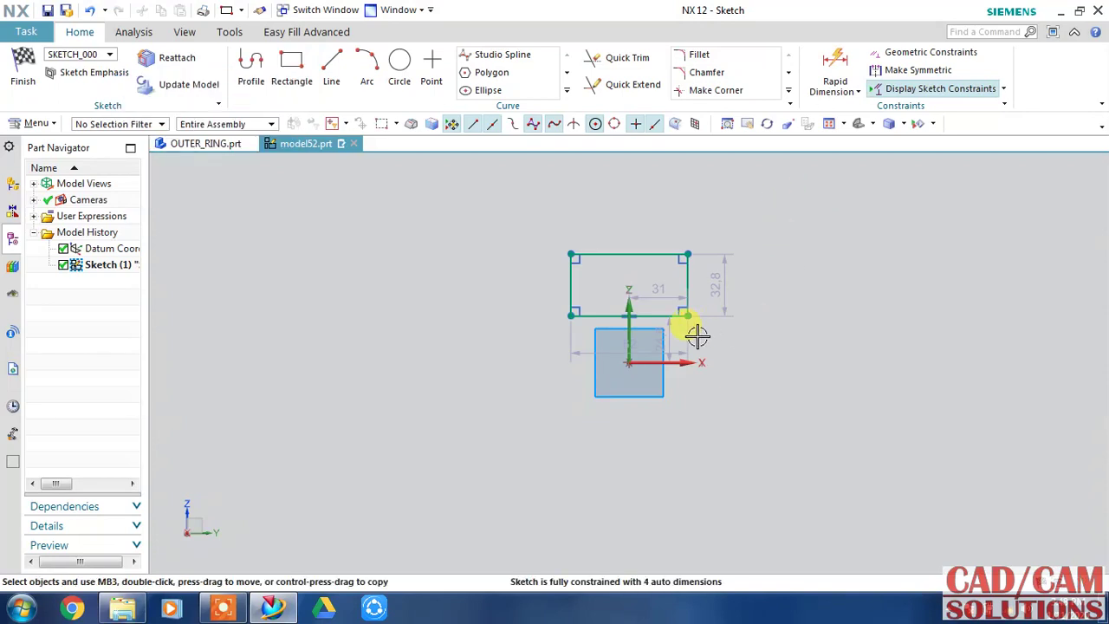
Set the rectangle 25 mm above the origin and 12 mm tall
{"action": "double_click", "coordinate": [657, 336]}
{"action": "type", "text": "25"}
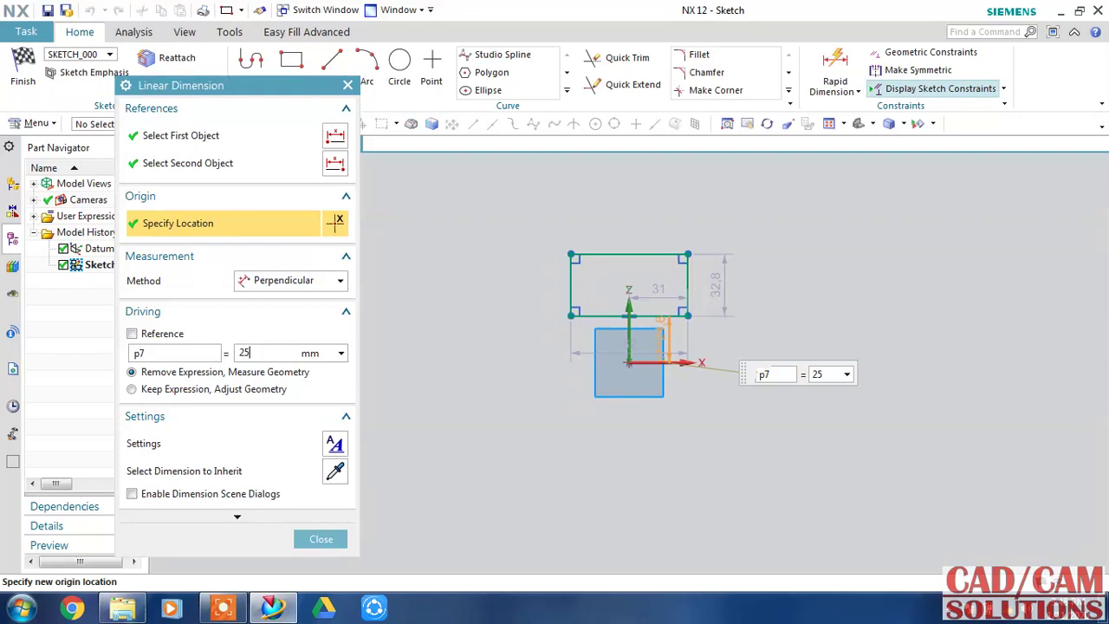
{"action": "left_click", "coordinate": [727, 327]}
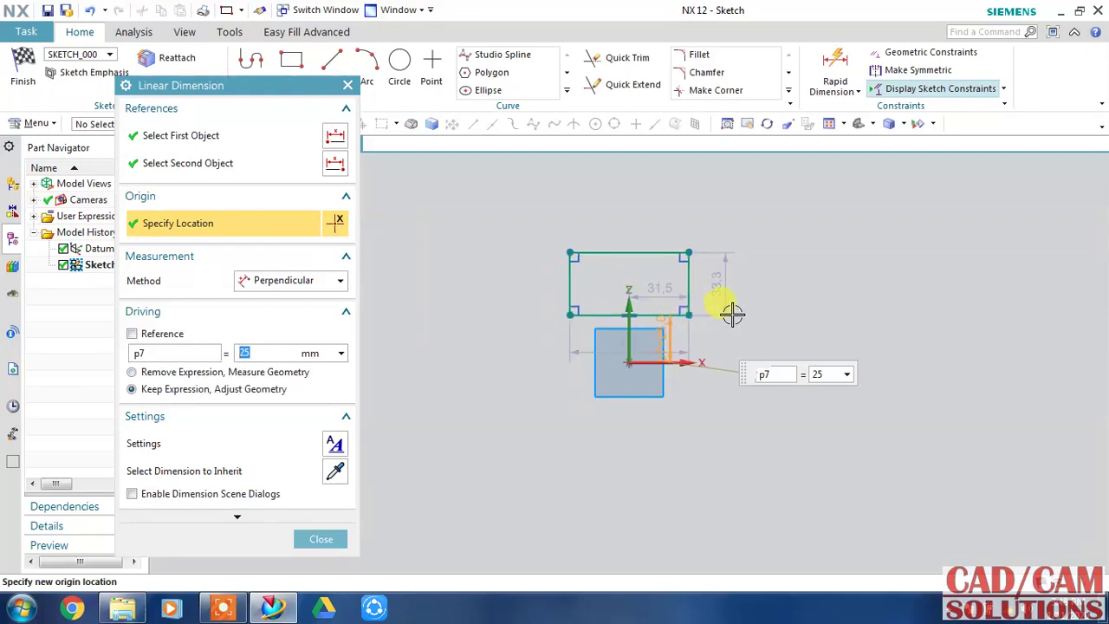
{"action": "double_click", "coordinate": [718, 276]}
{"action": "type", "text": "12"}
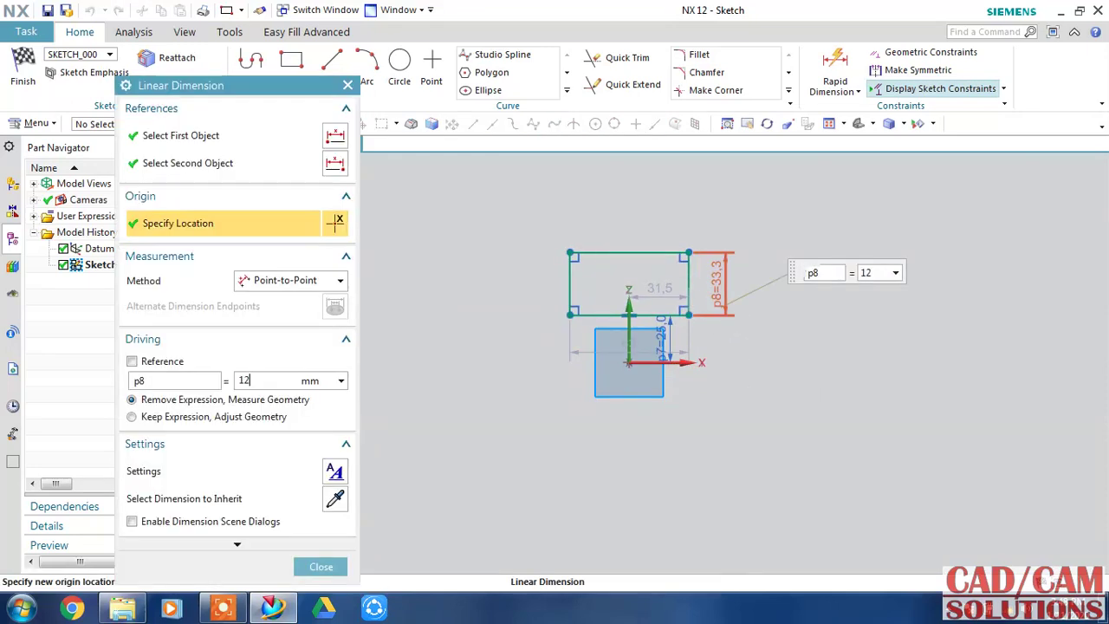
{"action": "left_click", "coordinate": [716, 270]}
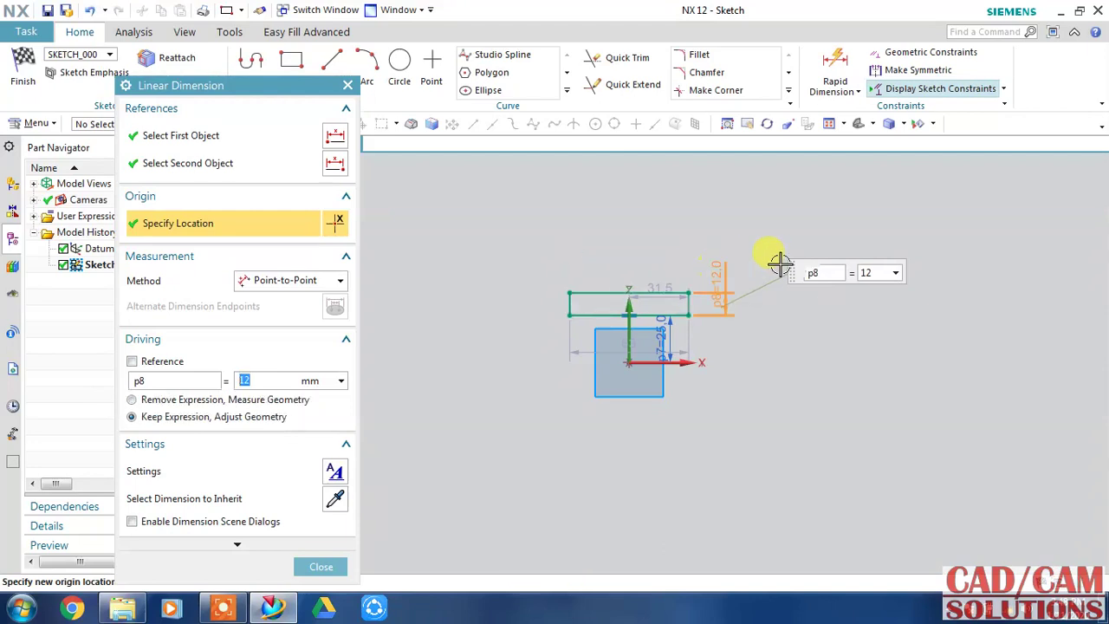
{"action": "scroll", "coordinate": [607, 312], "scroll_direction": "up", "scroll_amount": 2}
{"action": "scroll", "coordinate": [685, 295], "scroll_direction": "up", "scroll_amount": 1}
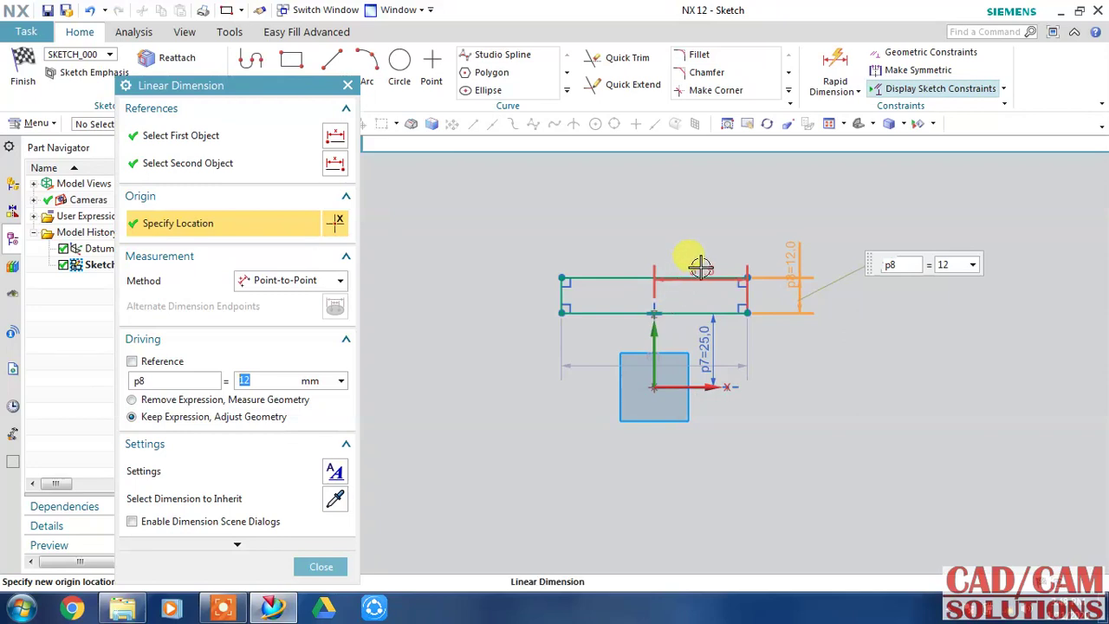
Set the 15.5 mm centreline-to-edge offset and a 31 mm overall width
{"action": "left_click", "coordinate": [700, 266]}
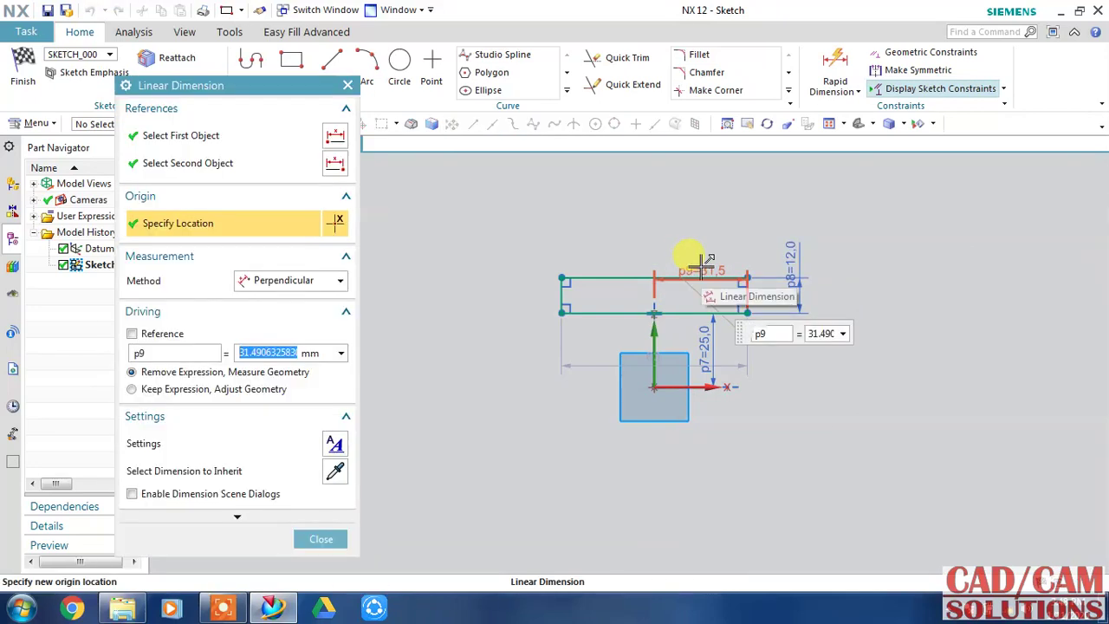
{"action": "type", "text": "15.5"}
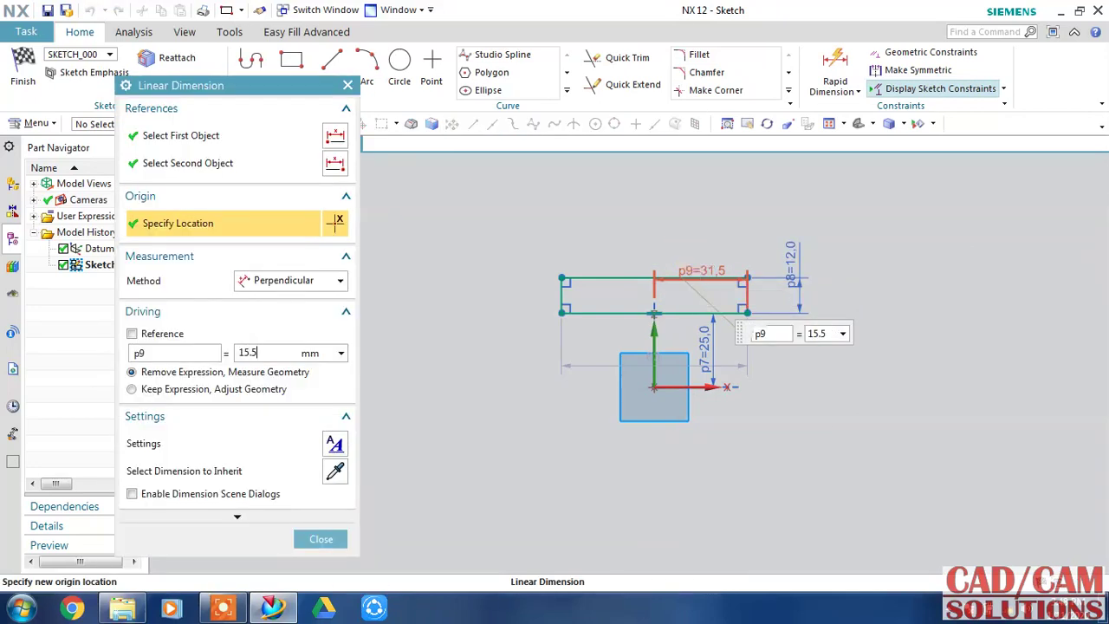
{"action": "key", "text": "Return"}
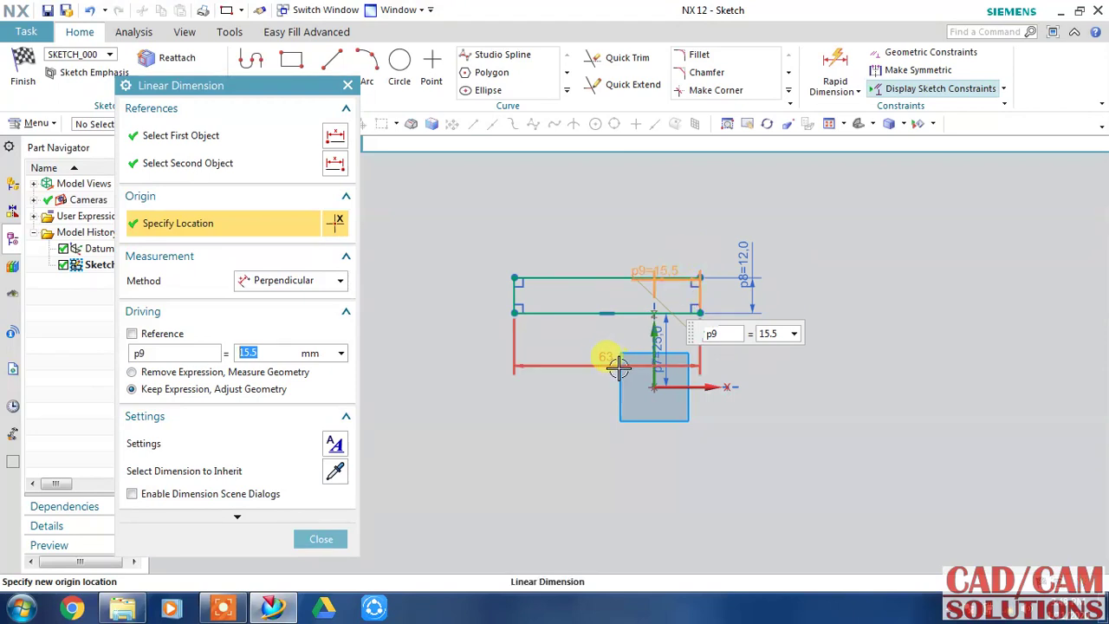
{"action": "left_click", "coordinate": [604, 357]}
{"action": "type", "text": "31"}
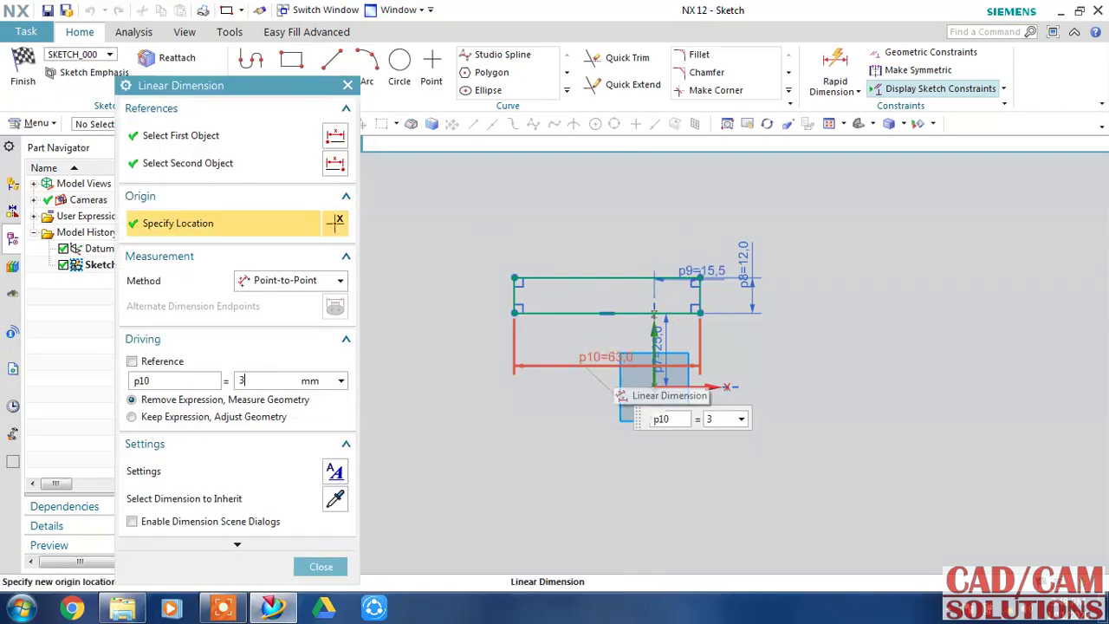
{"action": "key", "text": "Return"}
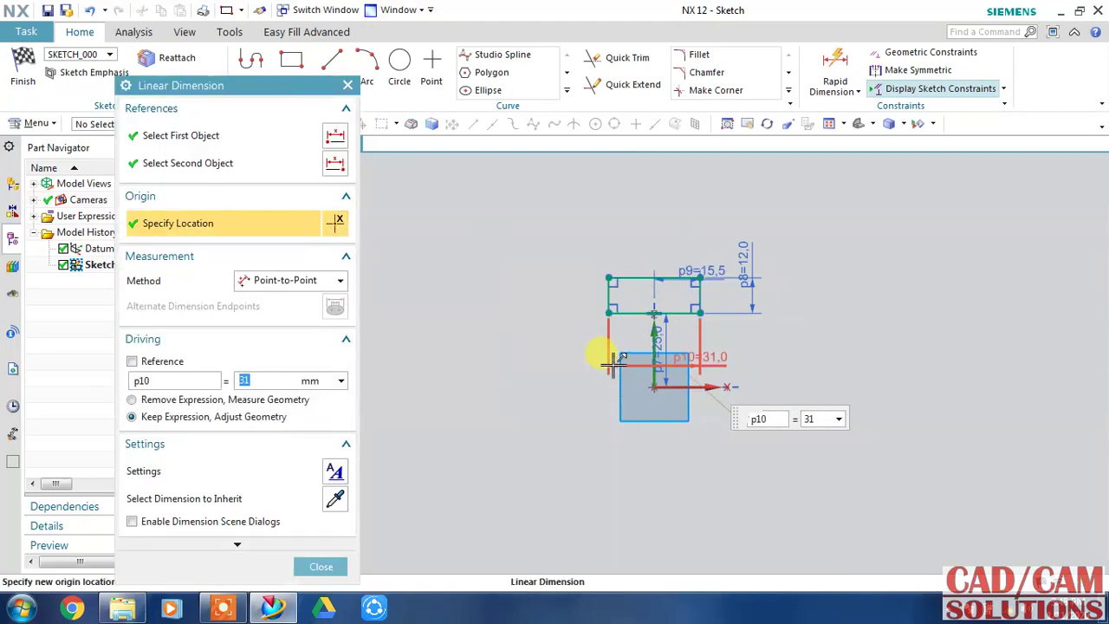
{"action": "scroll", "coordinate": [666, 262], "scroll_direction": "up", "scroll_amount": 4}
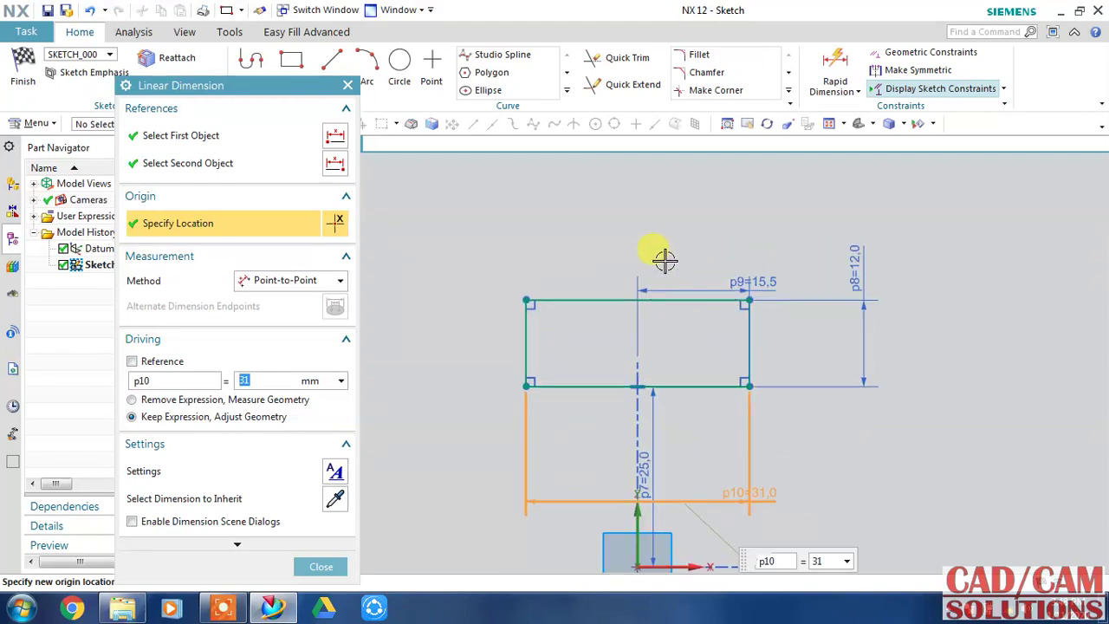
Add a Ø24 circle above the rectangle with its centre 8 mm below the top edge
{"action": "left_click", "coordinate": [400, 67]}
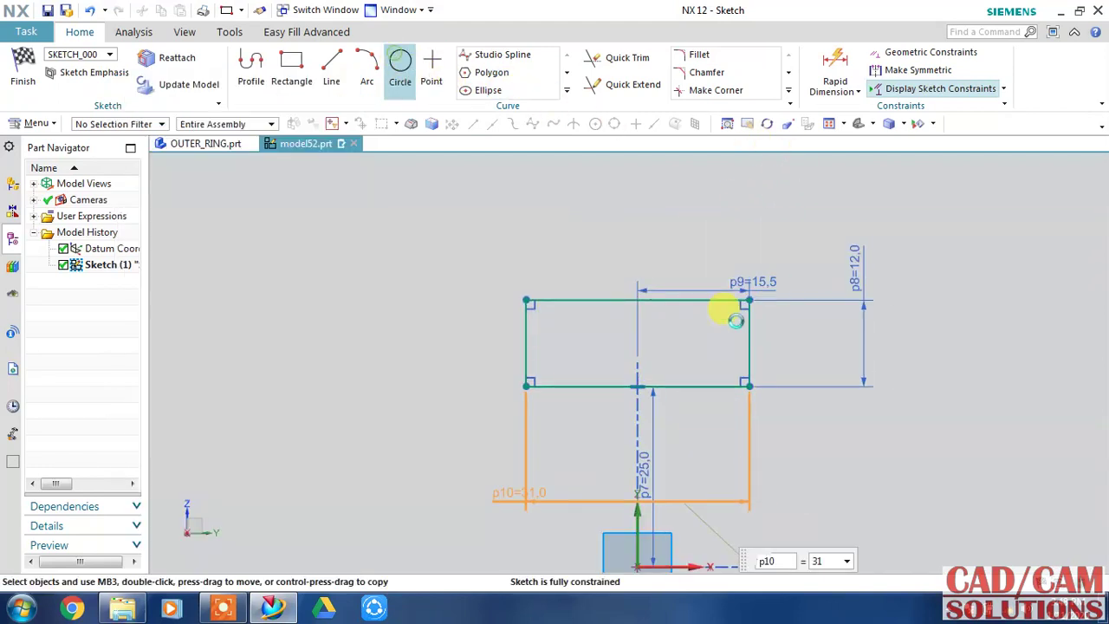
{"action": "left_click", "coordinate": [638, 227]}
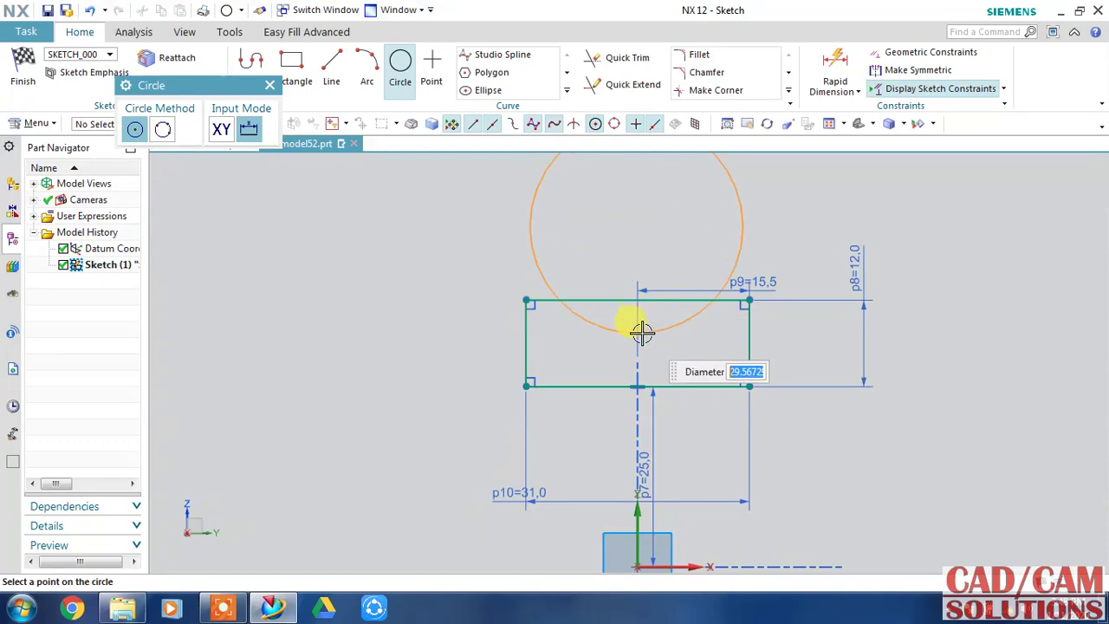
{"action": "left_click", "coordinate": [679, 213]}
{"action": "key", "text": "Escape"}
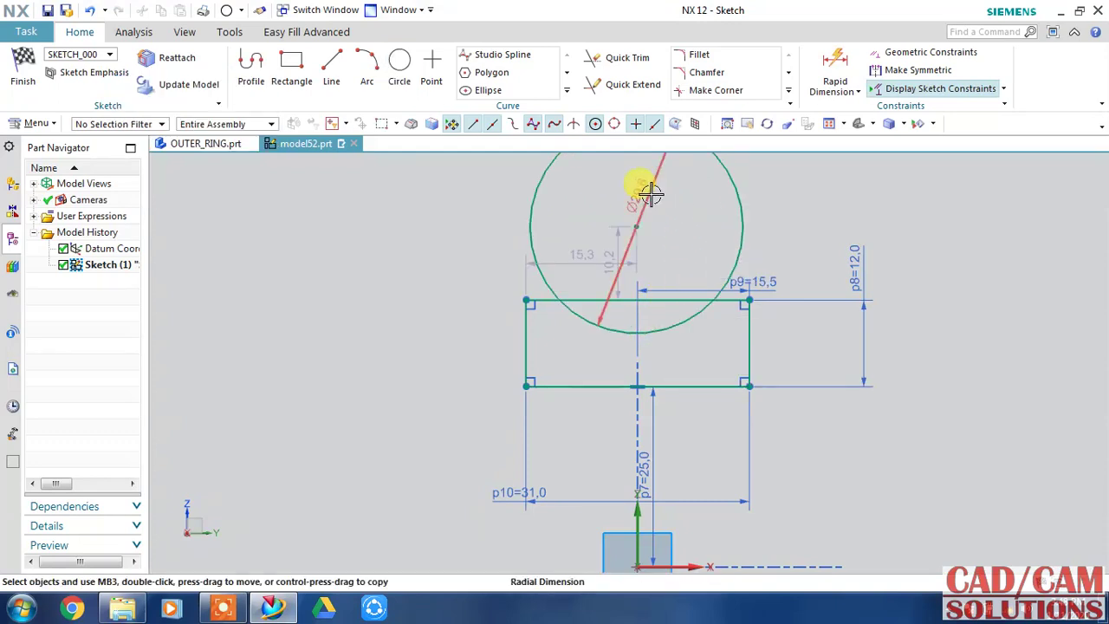
{"action": "double_click", "coordinate": [650, 194]}
{"action": "type", "text": "24"}
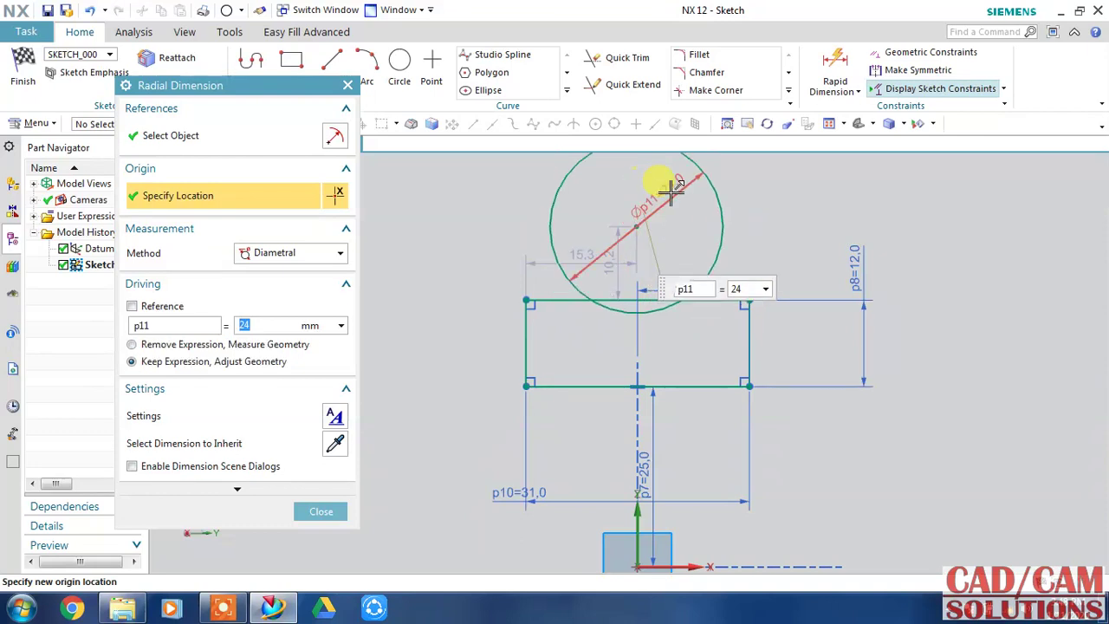
{"action": "left_click", "coordinate": [621, 280]}
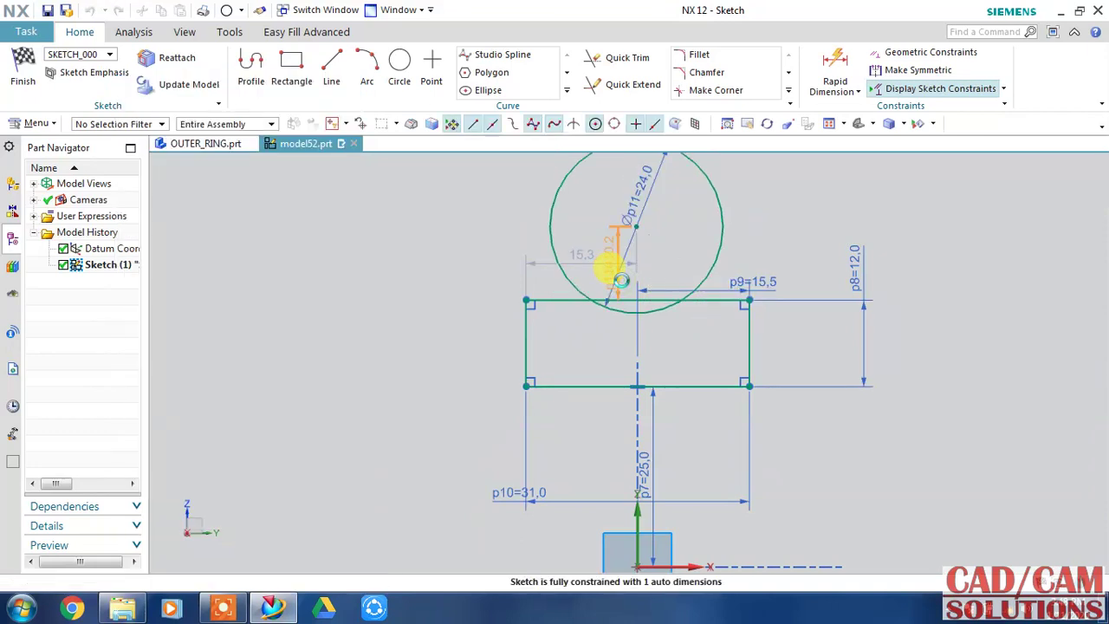
{"action": "double_click", "coordinate": [611, 264]}
{"action": "type", "text": "8"}
{"action": "key", "text": "Return"}
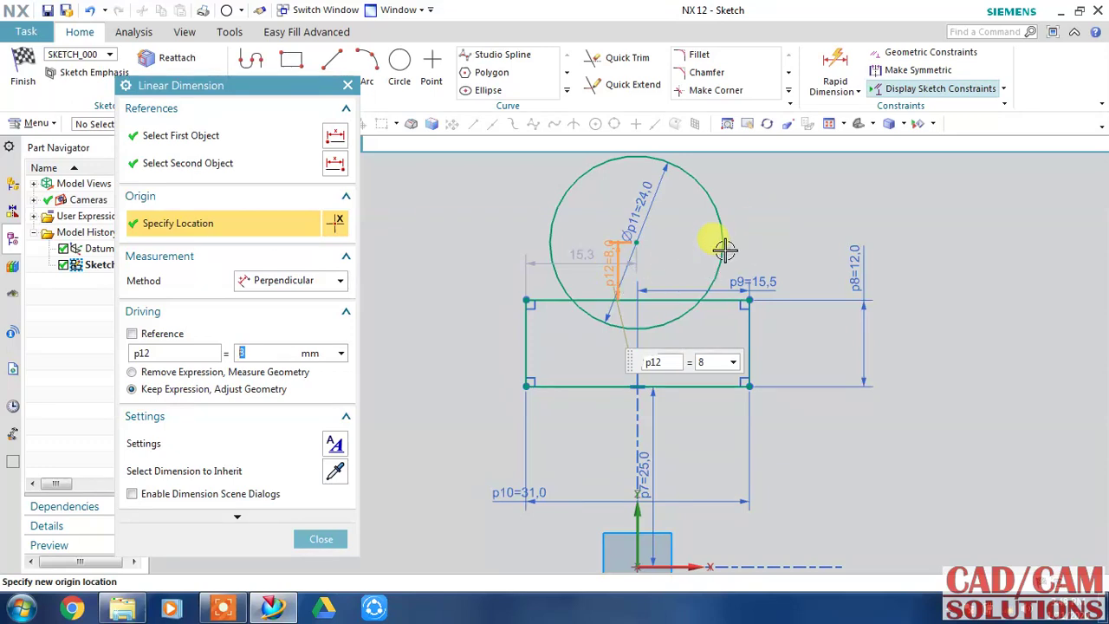
{"action": "left_click", "coordinate": [321, 540]}
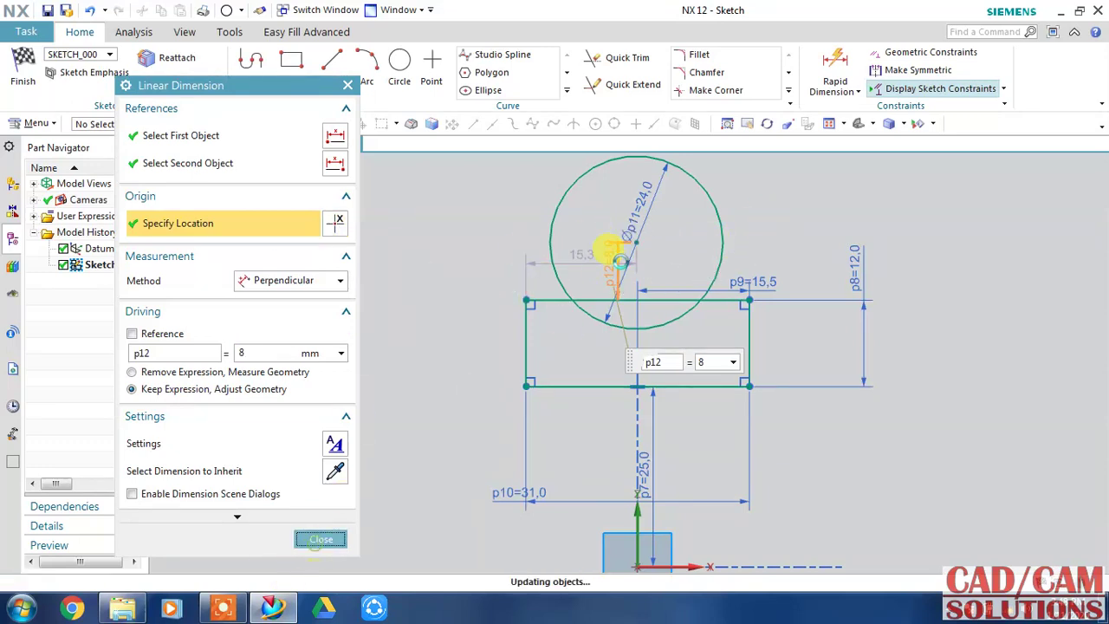
{"action": "left_click", "coordinate": [637, 241]}
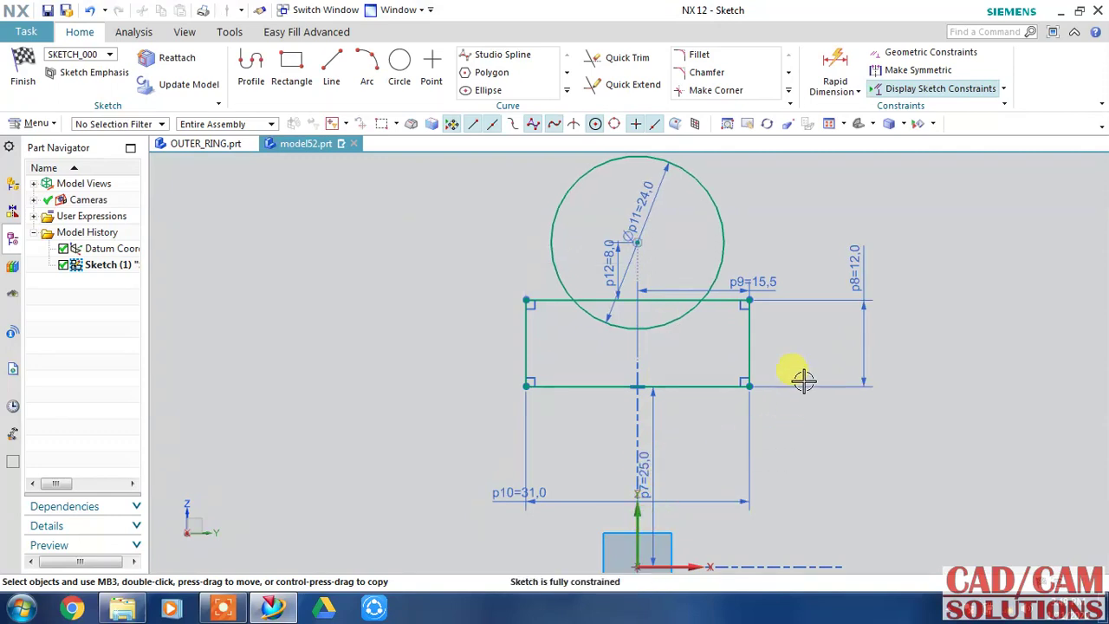
Trim the circle's upper part and the top edge inside the arc, then finish the sketch
{"action": "left_click", "coordinate": [619, 58]}
{"action": "left_click", "coordinate": [712, 201]}
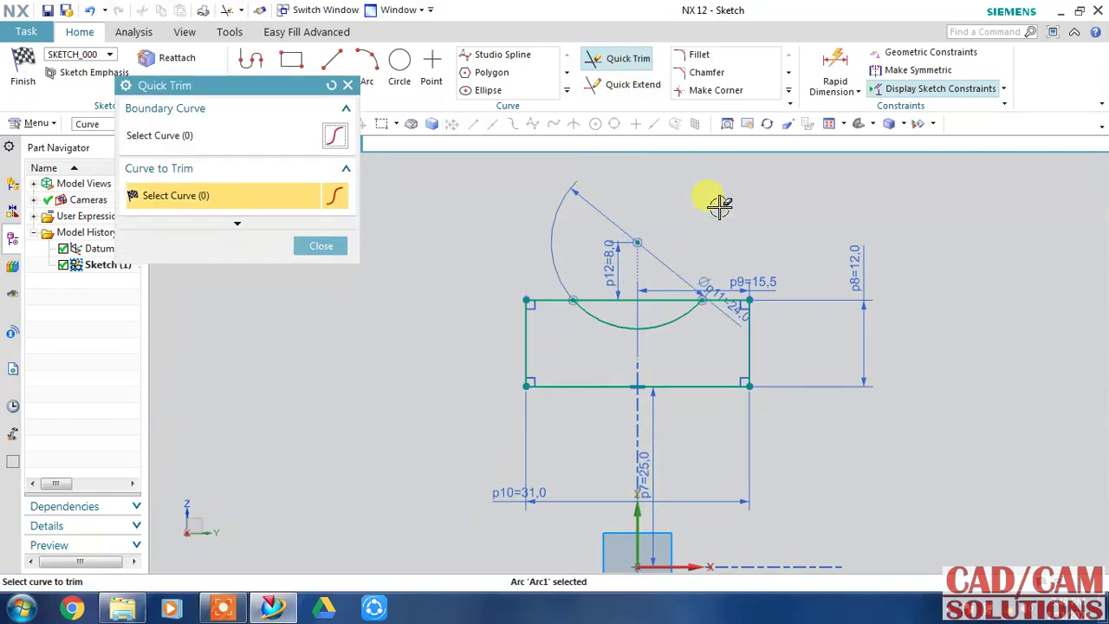
{"action": "left_click", "coordinate": [661, 298]}
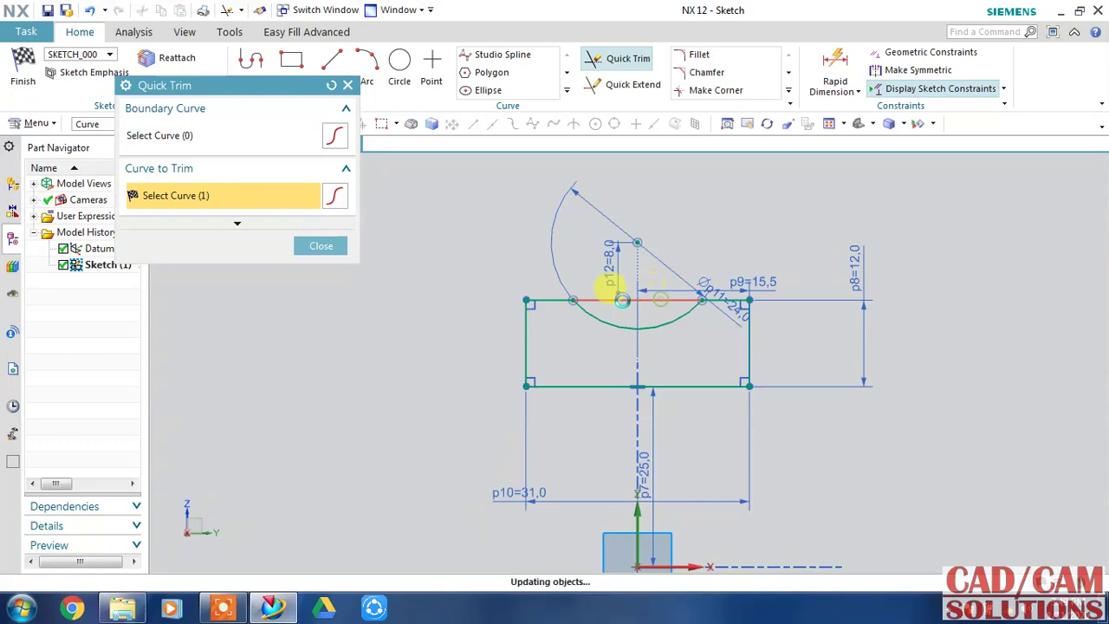
{"action": "middle_click", "coordinate": [750, 200]}
{"action": "scroll", "coordinate": [814, 279], "scroll_direction": "down", "scroll_amount": 1}
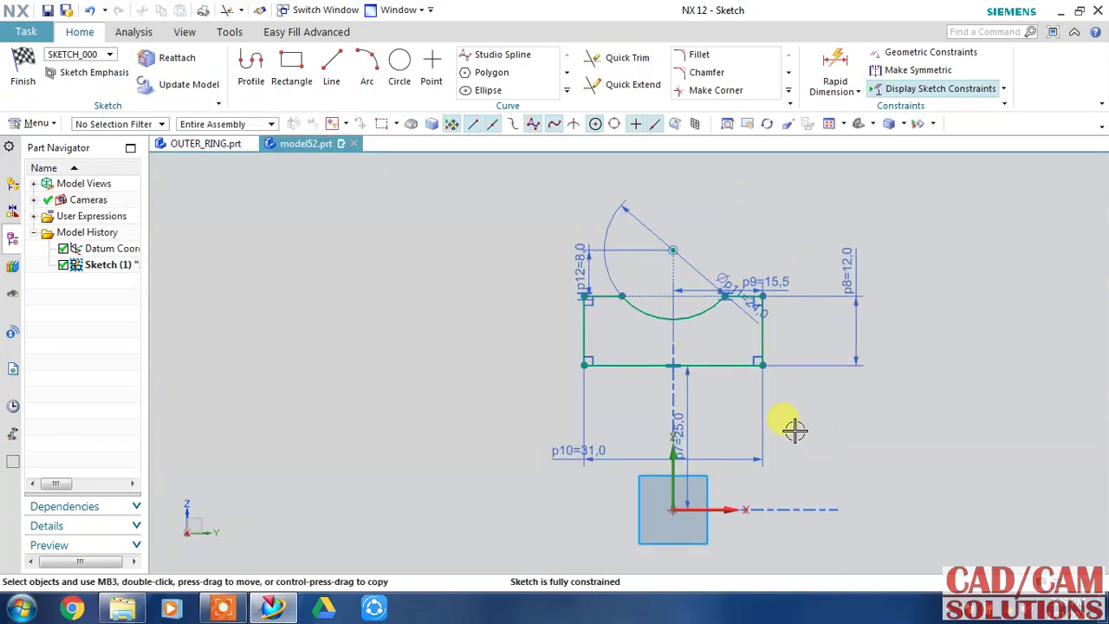
{"action": "left_click", "coordinate": [23, 69]}
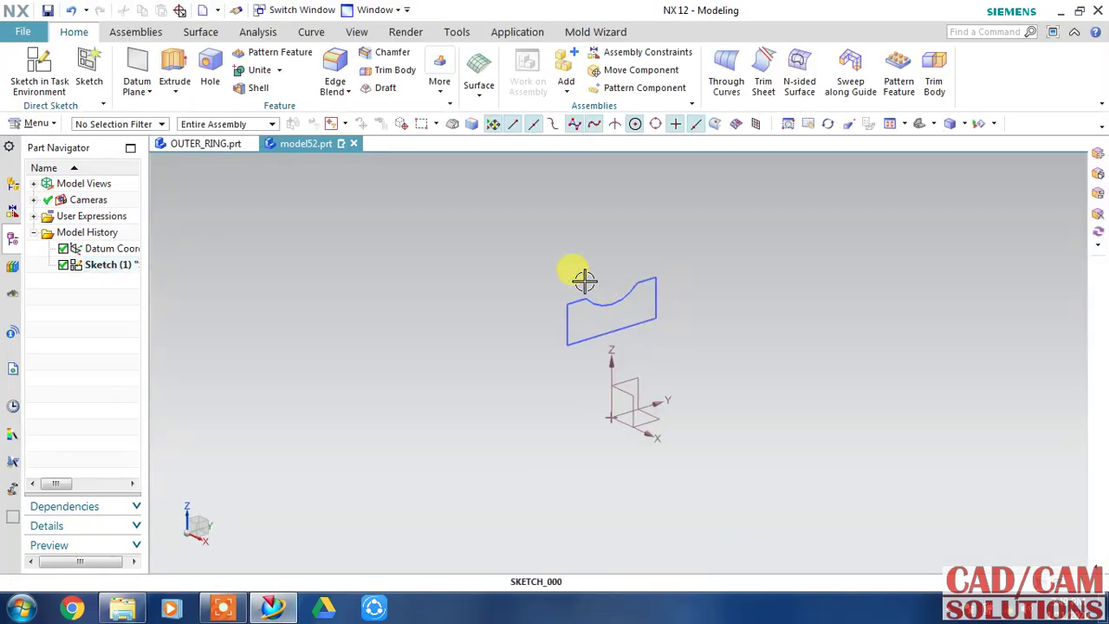
Revolve the grooved ring profile 360° about an axis through the origin
{"action": "left_click", "coordinate": [175, 92]}
{"action": "left_click", "coordinate": [188, 129]}
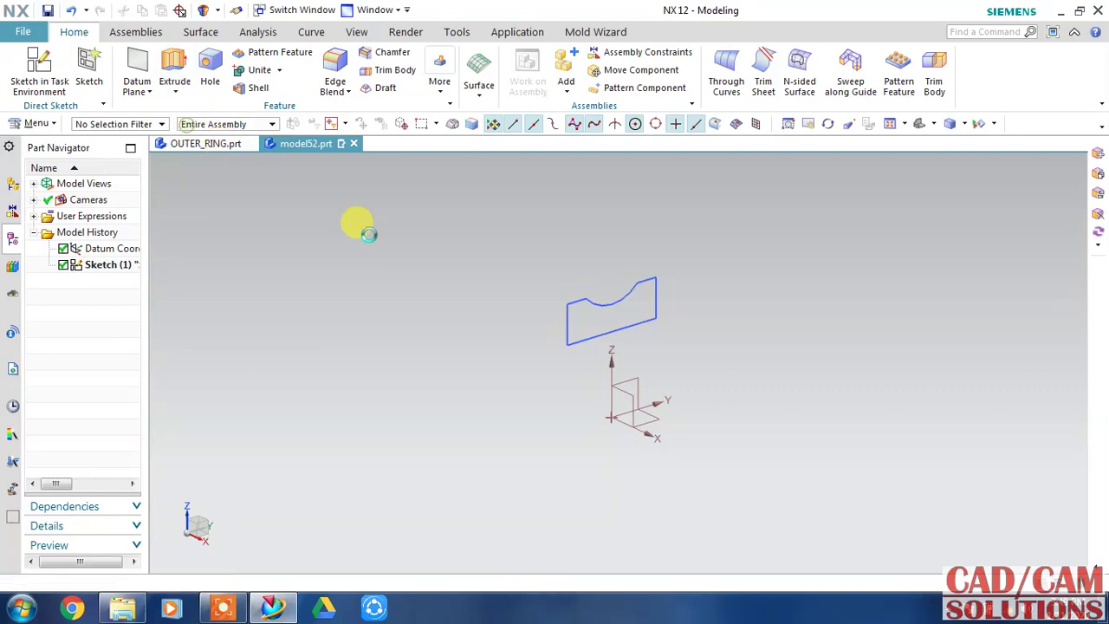
{"action": "left_click", "coordinate": [572, 339]}
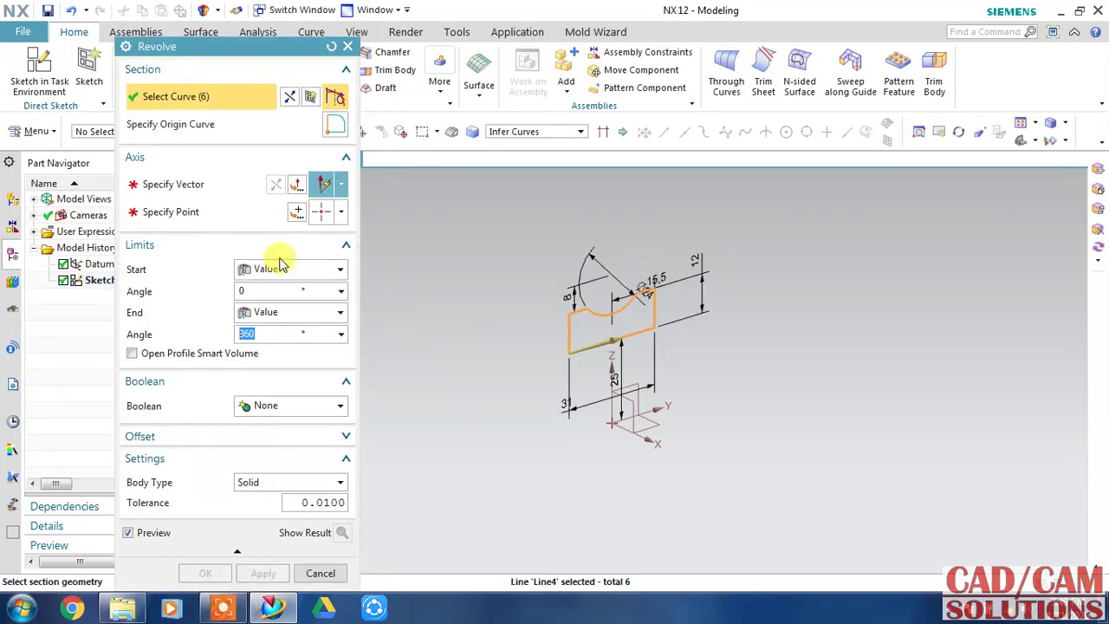
{"action": "left_click", "coordinate": [211, 184]}
{"action": "left_click", "coordinate": [655, 355]}
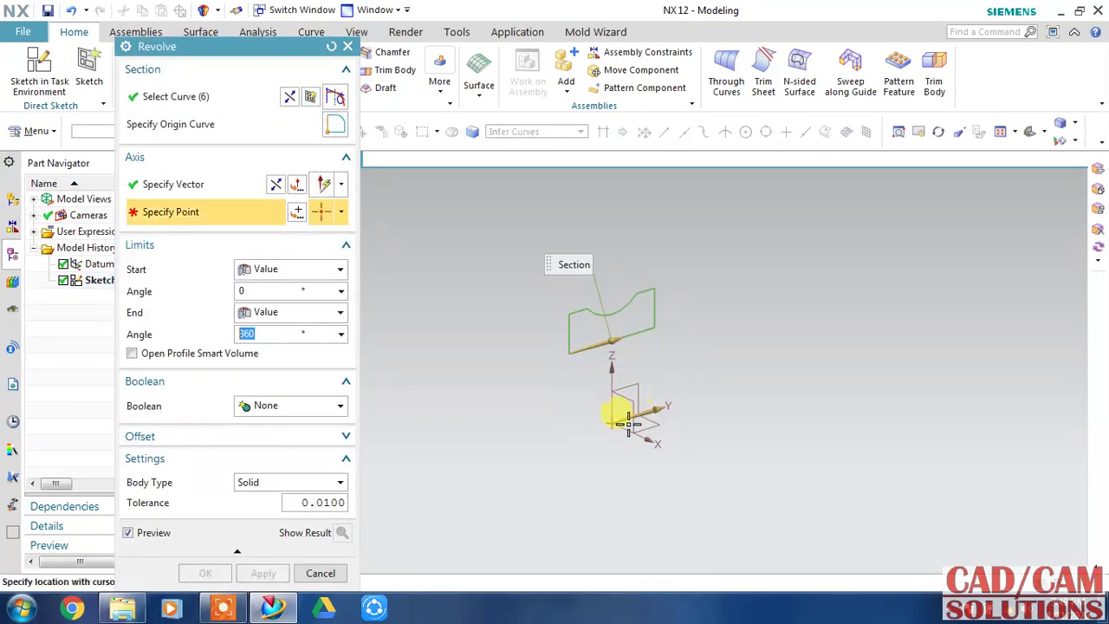
{"action": "left_click", "coordinate": [297, 211]}
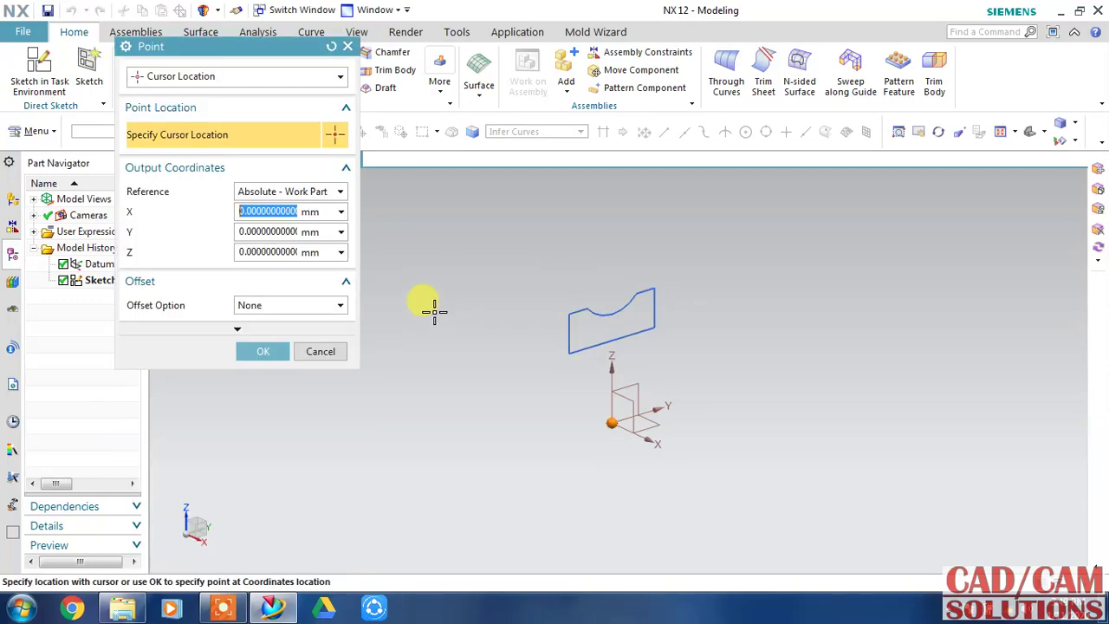
{"action": "left_click", "coordinate": [253, 352]}
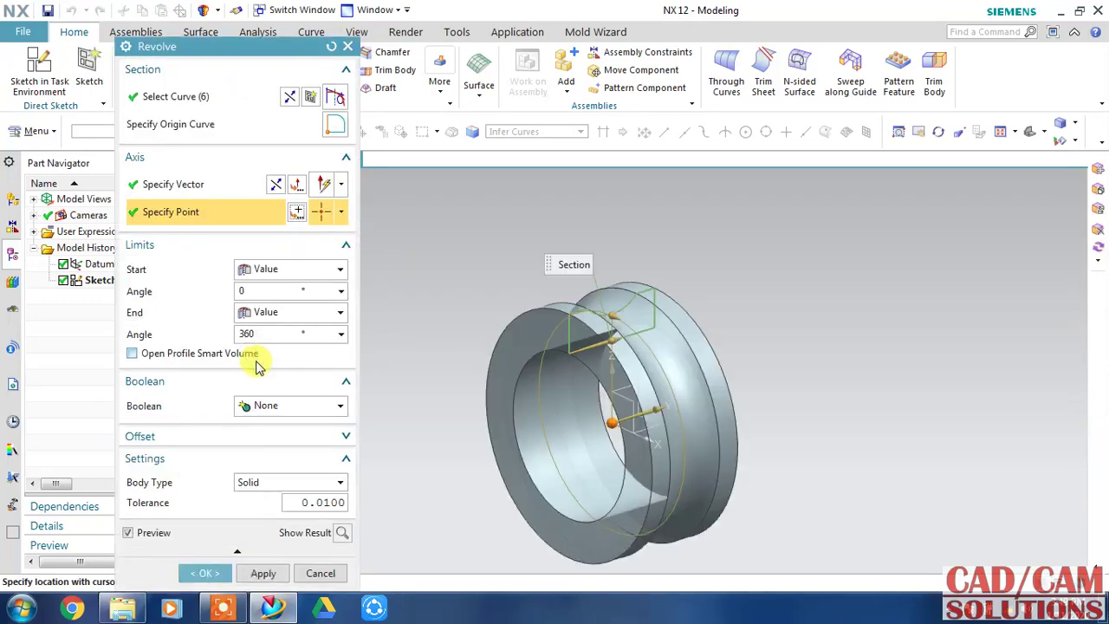
{"action": "left_click", "coordinate": [212, 572]}
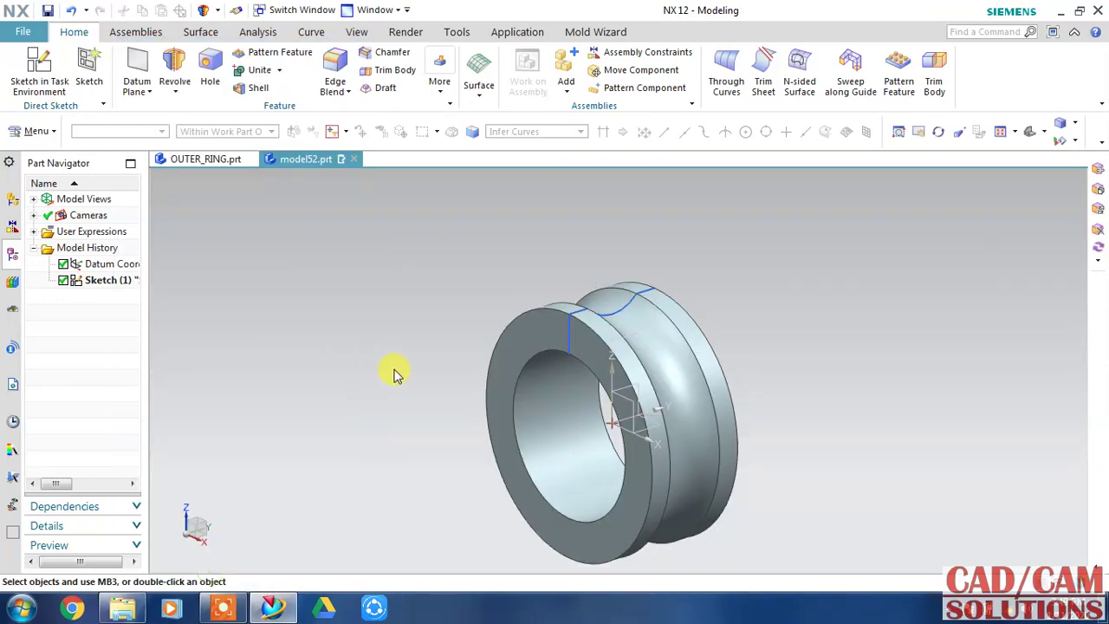
Round the front and rear circular edges with a 2 mm Edge Blend and hide the sketch
{"action": "left_click", "coordinate": [335, 70]}
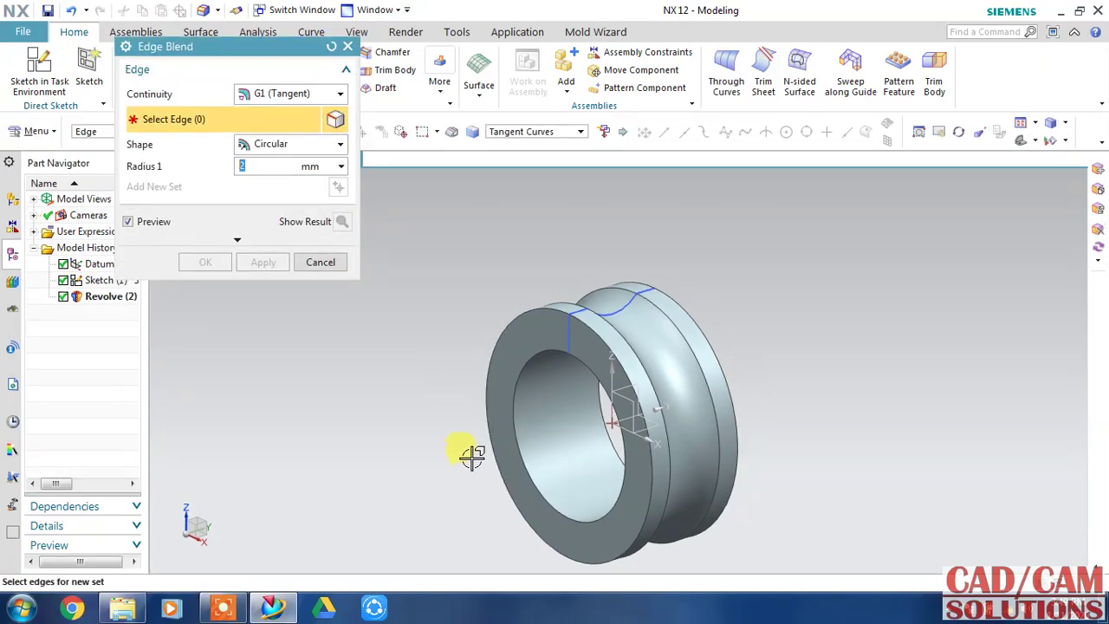
{"action": "left_click", "coordinate": [513, 464]}
{"action": "left_click", "coordinate": [598, 419]}
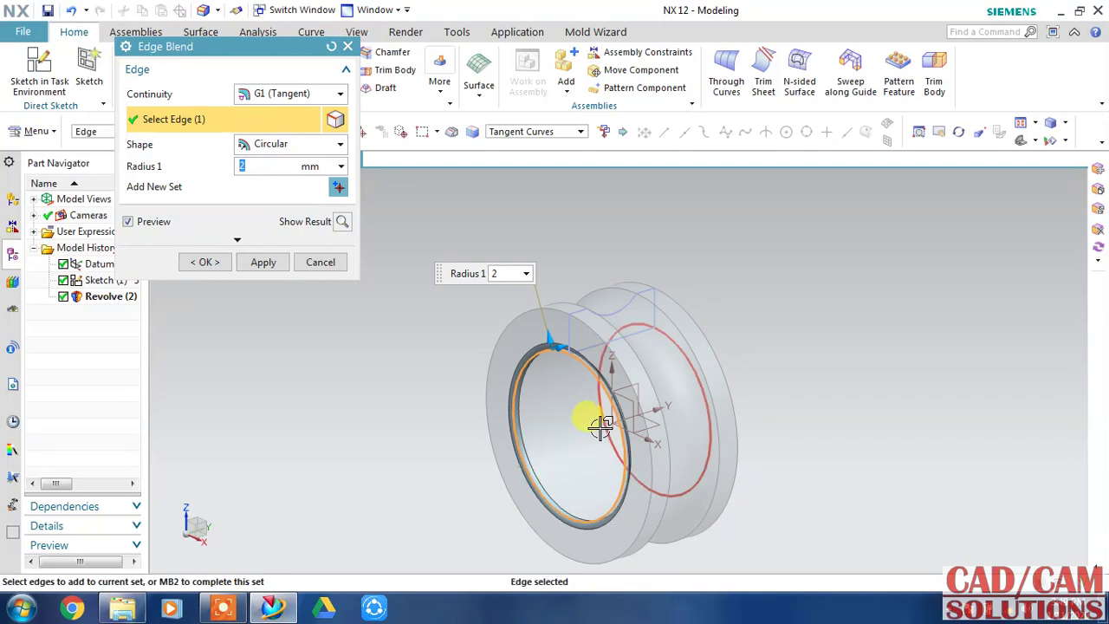
{"action": "left_click", "coordinate": [221, 263]}
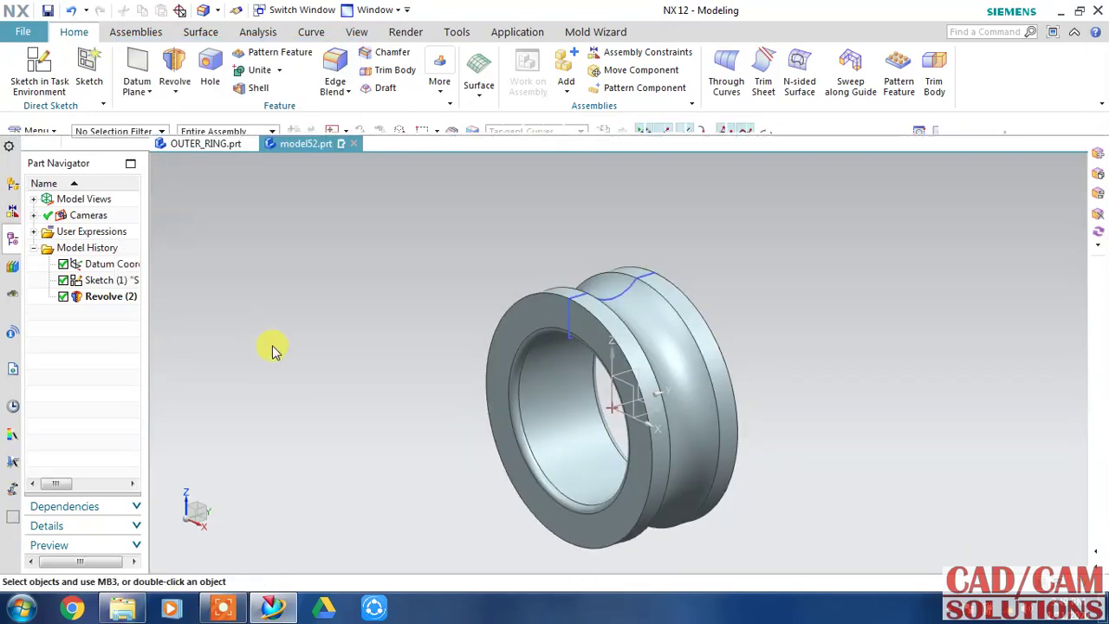
{"action": "left_click", "coordinate": [566, 303]}
{"action": "key", "text": "ctrl+b"}
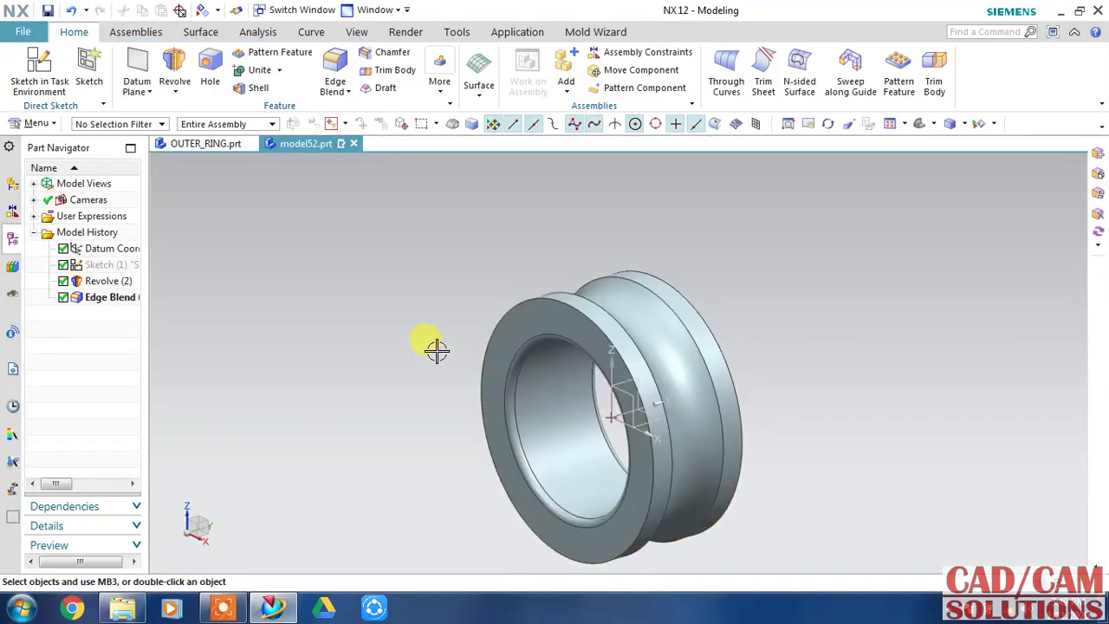
{"action": "key", "text": "ctrl+f"}
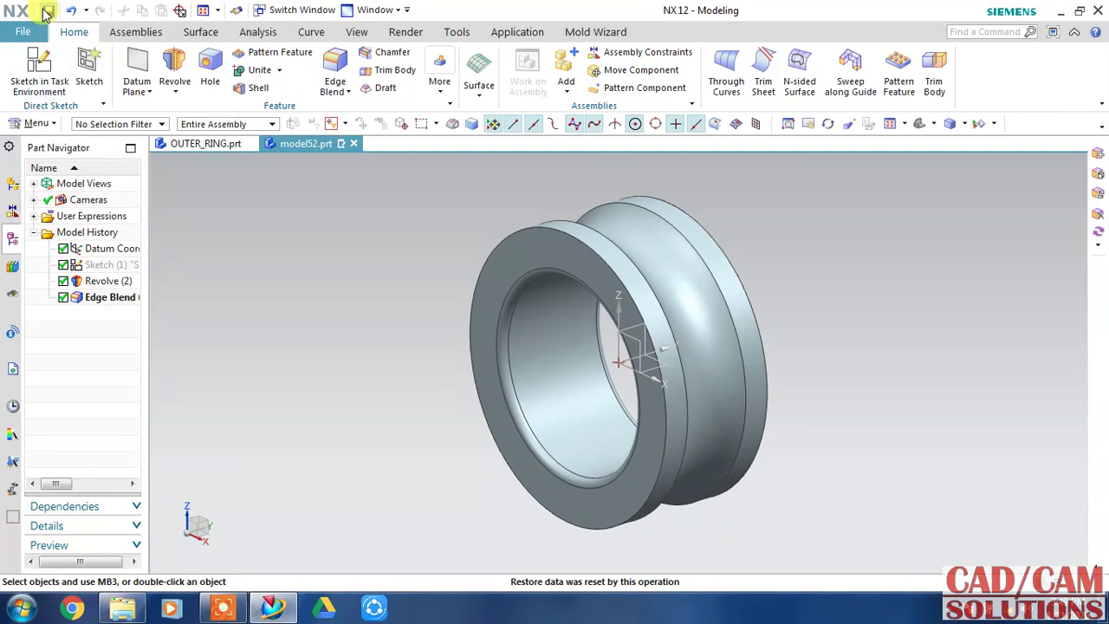
Save the ring as INNER_RING.prt and create a new empty model part
{"action": "left_click", "coordinate": [48, 11]}
{"action": "type", "text": "INNER_RING.prt"}
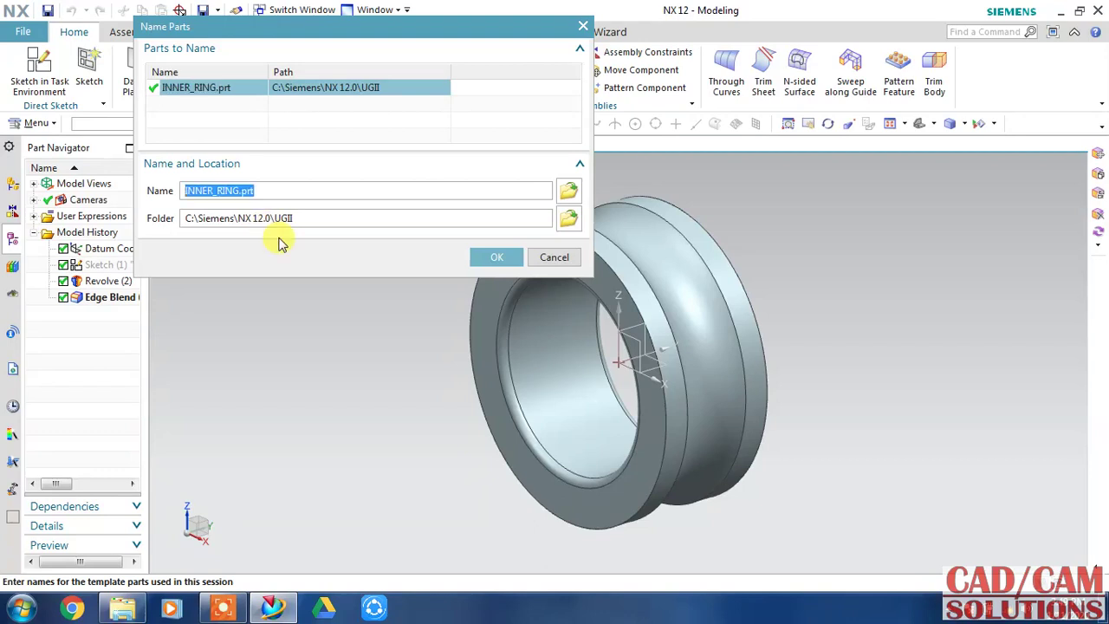
{"action": "left_click", "coordinate": [518, 254]}
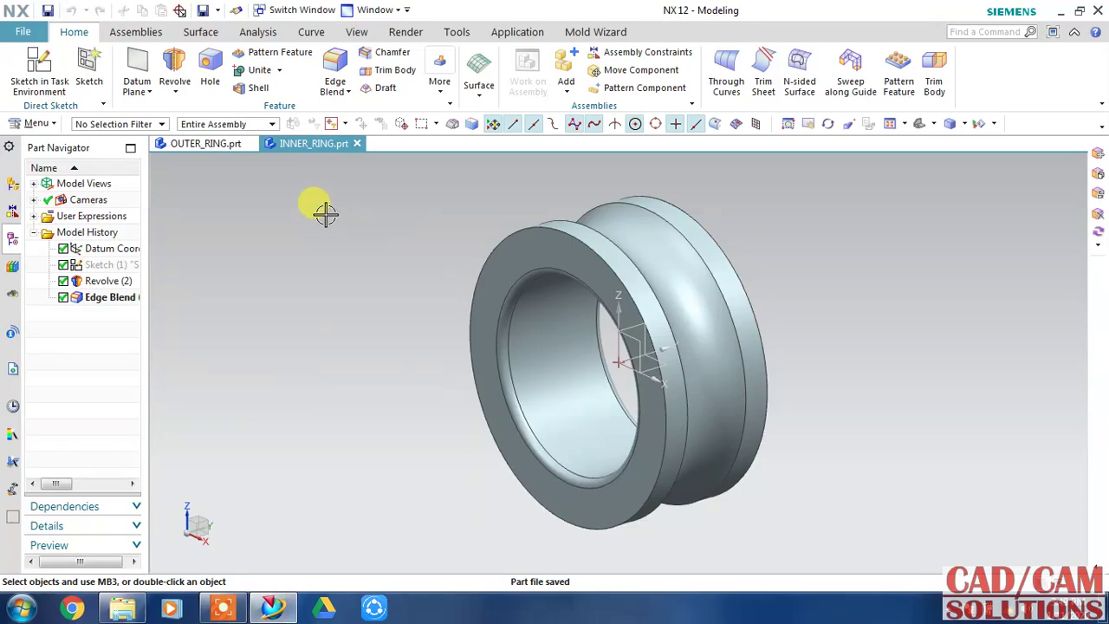
{"action": "left_click", "coordinate": [35, 35]}
{"action": "left_click", "coordinate": [339, 247]}
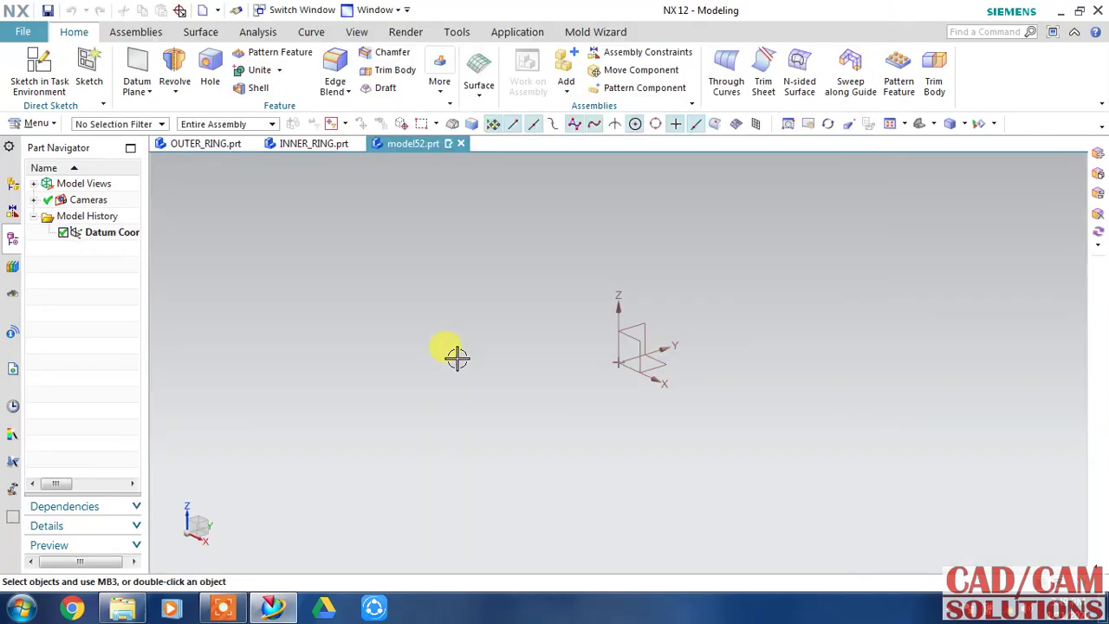
Start a sketch on the YZ datum plane oriented along the Y axis
{"action": "left_click", "coordinate": [74, 87]}
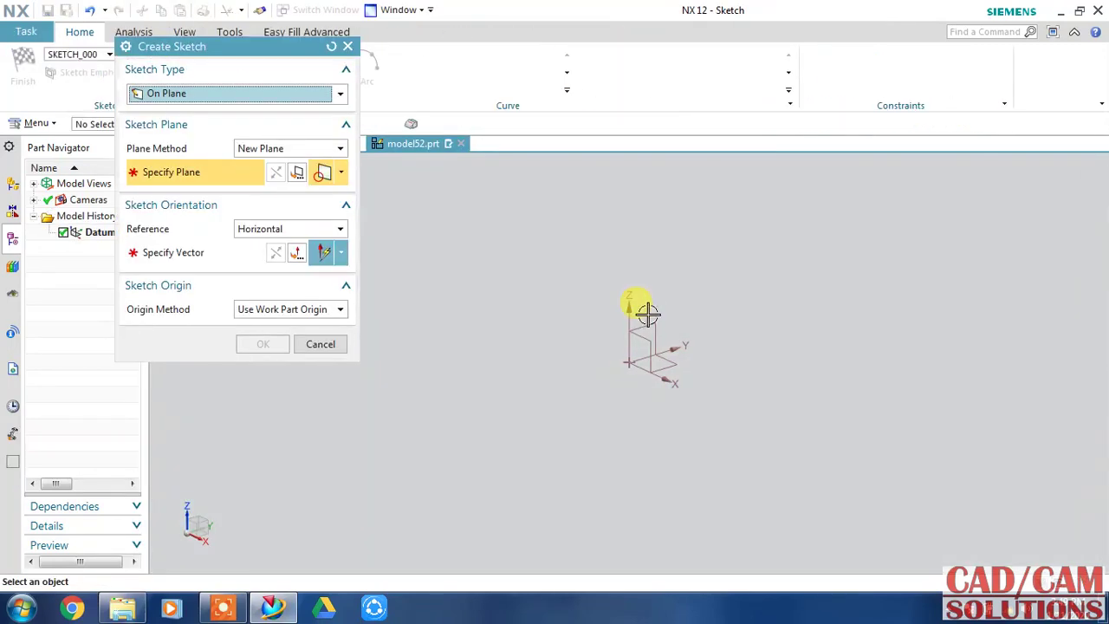
{"action": "left_click", "coordinate": [648, 319]}
{"action": "left_click", "coordinate": [651, 355]}
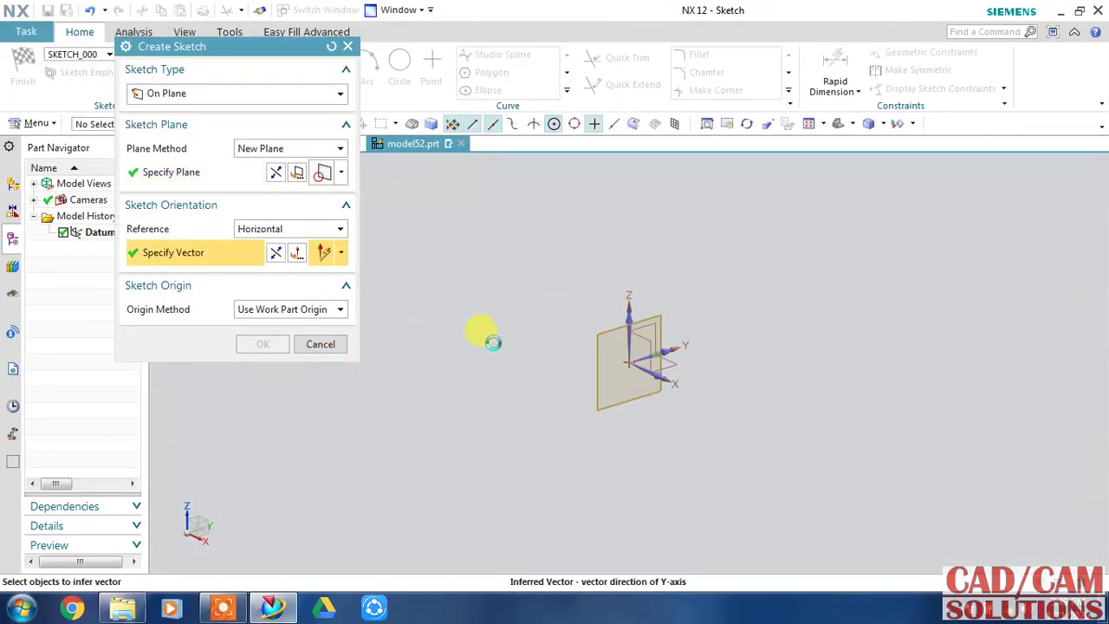
{"action": "left_click", "coordinate": [275, 344]}
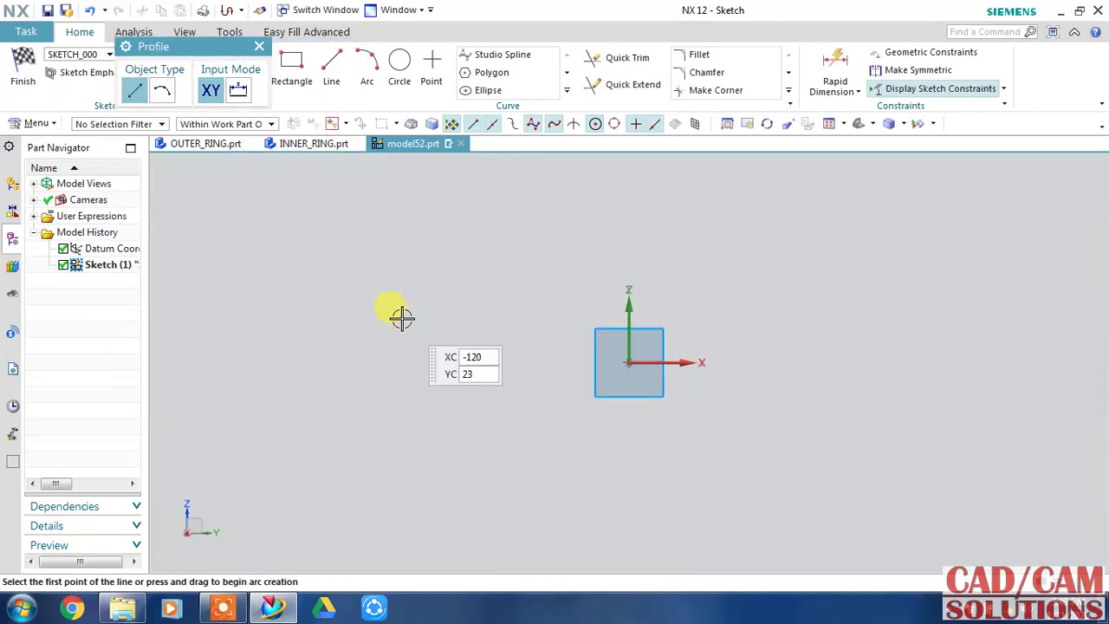
Draw a Ø24 circle at the origin and a horizontal line across it
{"action": "left_click", "coordinate": [399, 63]}
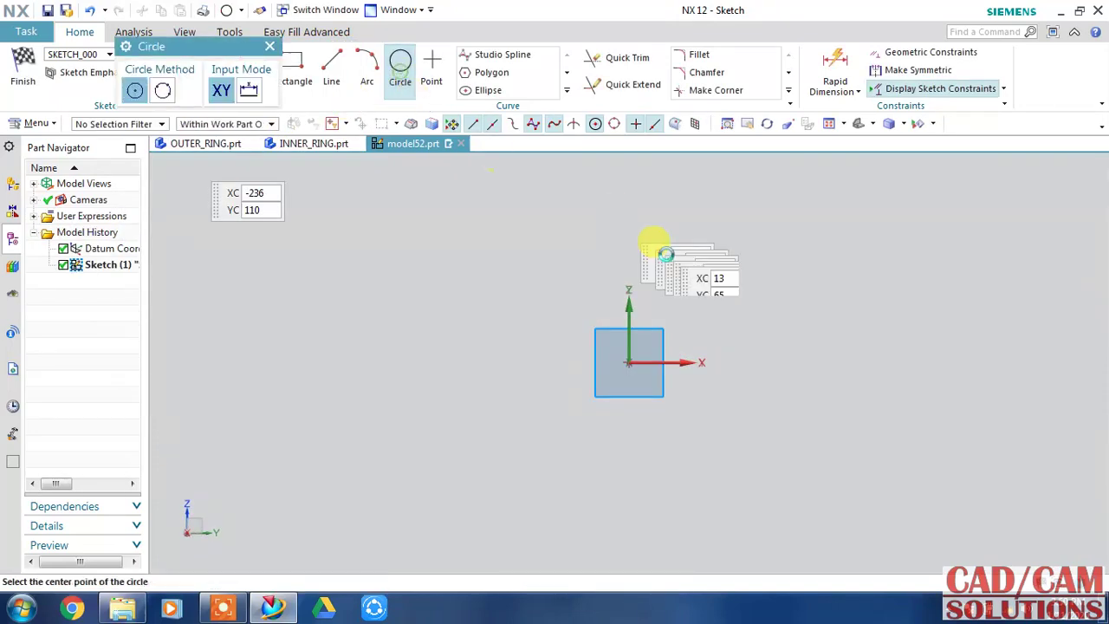
{"action": "left_click", "coordinate": [628, 363]}
{"action": "type", "text": "24"}
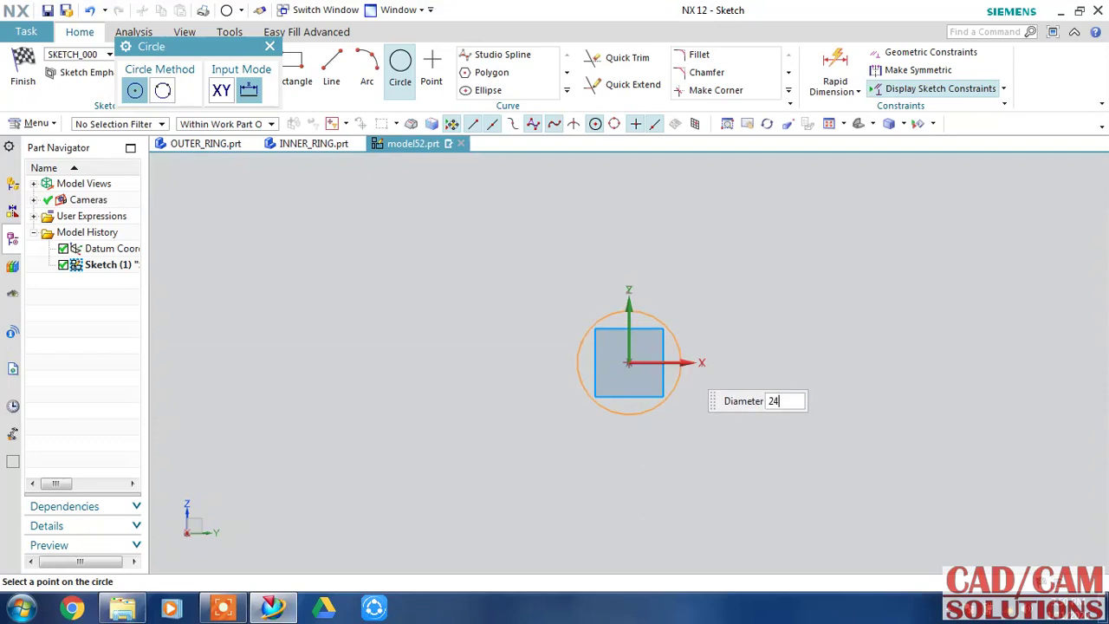
{"action": "left_click", "coordinate": [682, 362]}
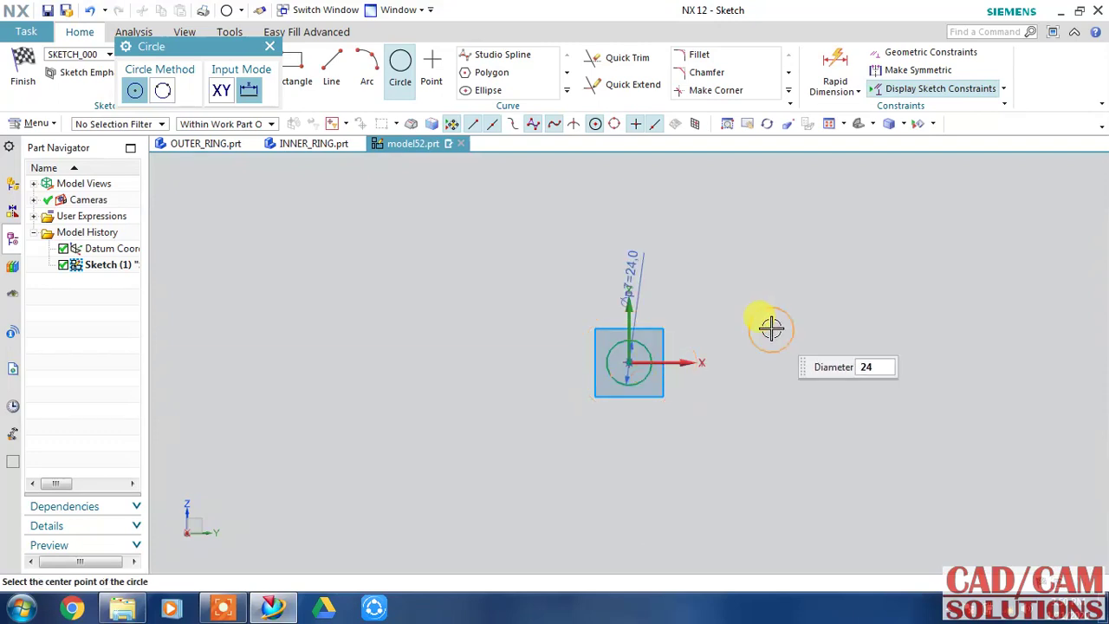
{"action": "key", "text": "Escape"}
{"action": "left_click", "coordinate": [295, 60]}
{"action": "left_click", "coordinate": [331, 66]}
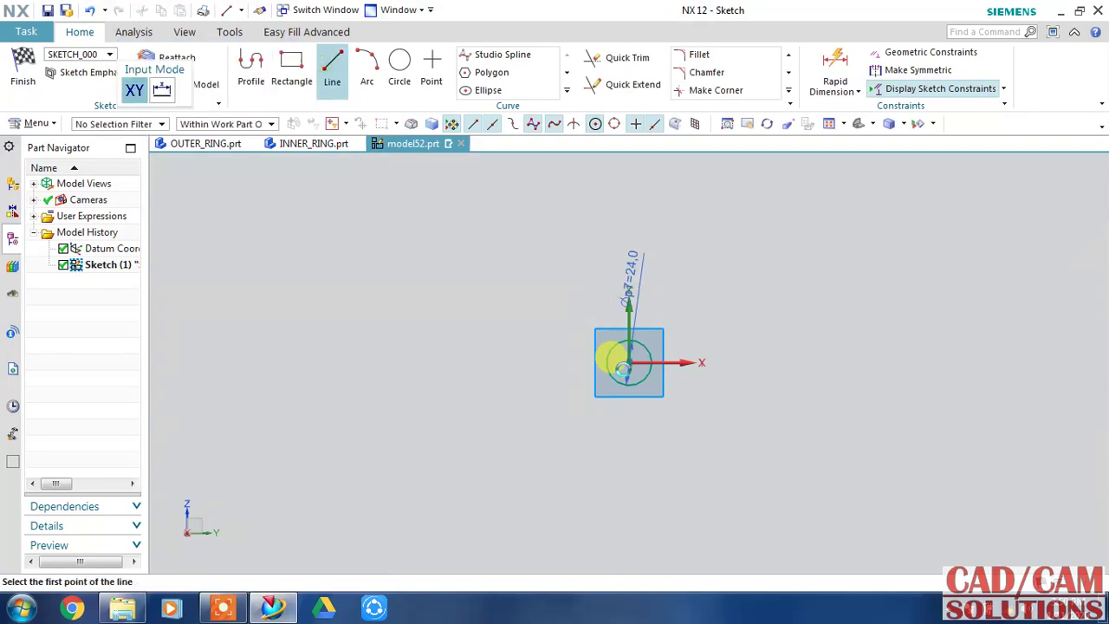
{"action": "scroll", "coordinate": [534, 352], "scroll_direction": "up", "scroll_amount": 2}
{"action": "left_click", "coordinate": [537, 356]}
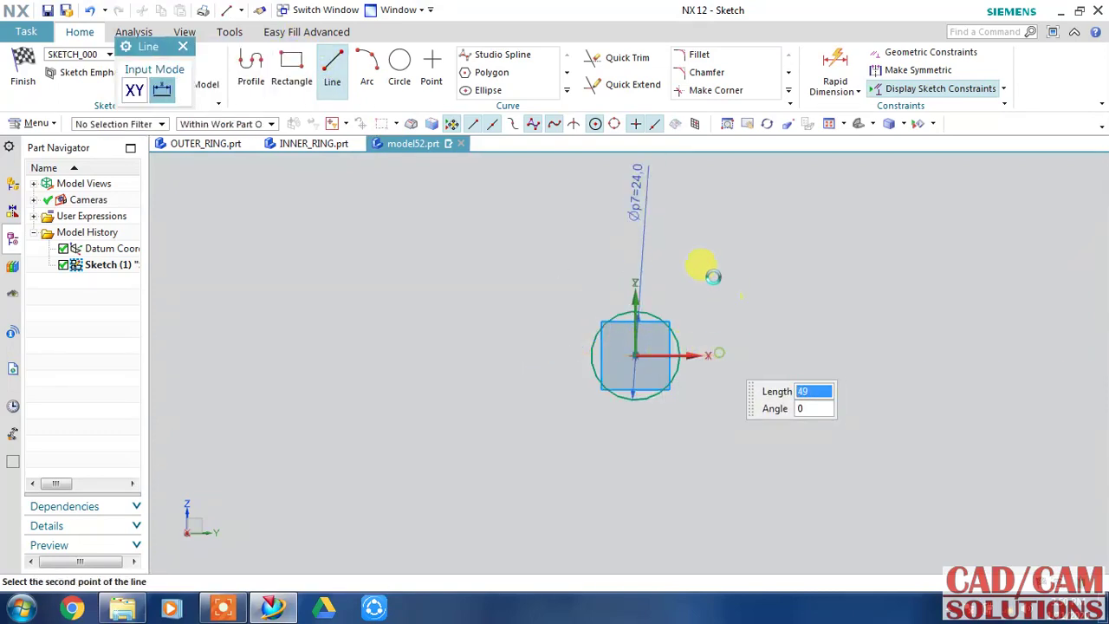
{"action": "key", "text": "Return"}
Trim the line ends and the circle's lower half into a semicircle, then finish the sketch
{"action": "left_click", "coordinate": [598, 57]}
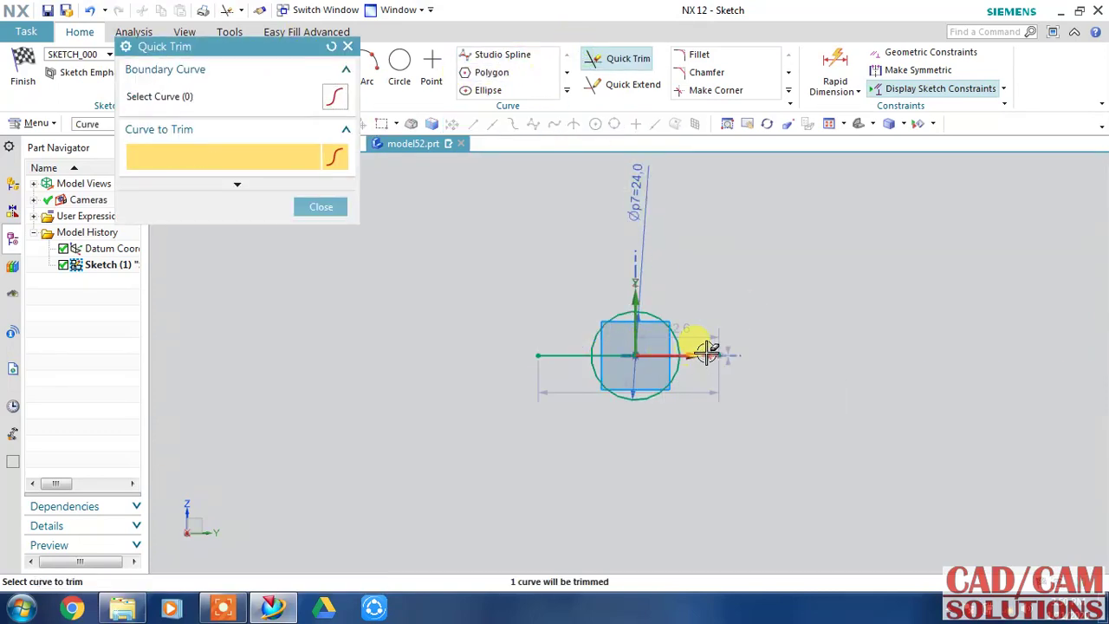
{"action": "left_click", "coordinate": [705, 354]}
{"action": "left_click", "coordinate": [563, 358]}
{"action": "left_click", "coordinate": [594, 375]}
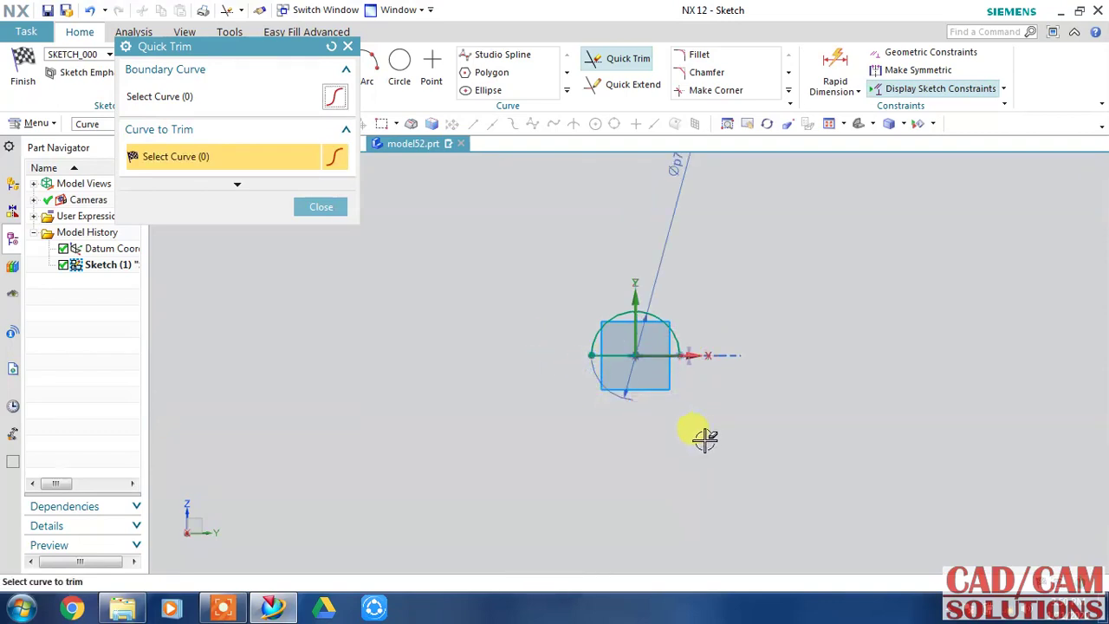
{"action": "middle_click", "coordinate": [701, 436]}
{"action": "scroll", "coordinate": [706, 386], "scroll_direction": "up", "scroll_amount": 3}
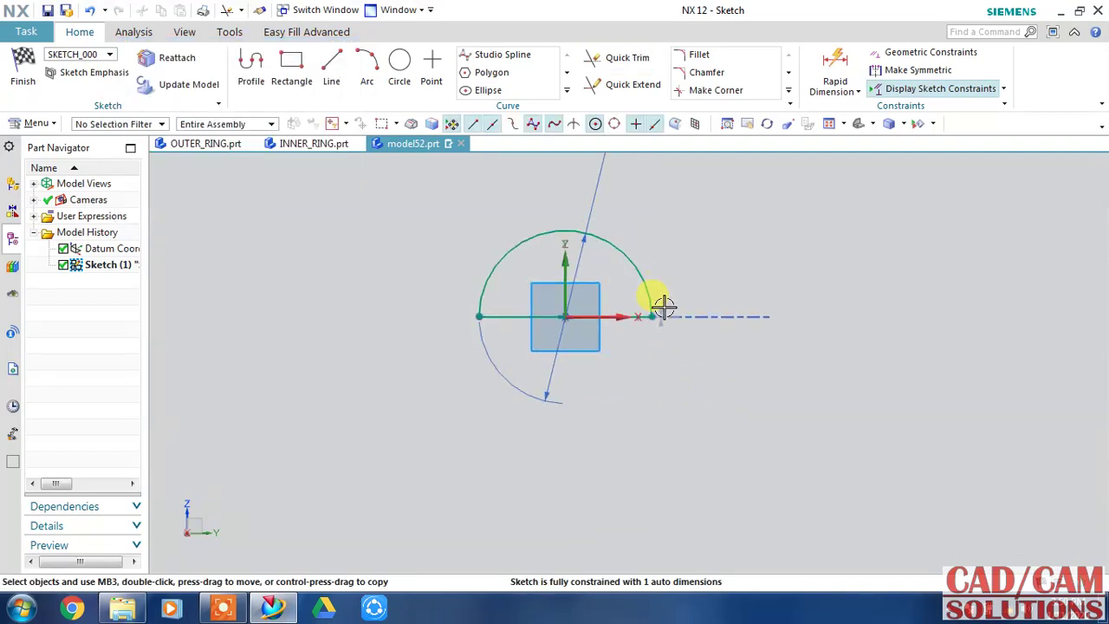
{"action": "double_click", "coordinate": [665, 312]}
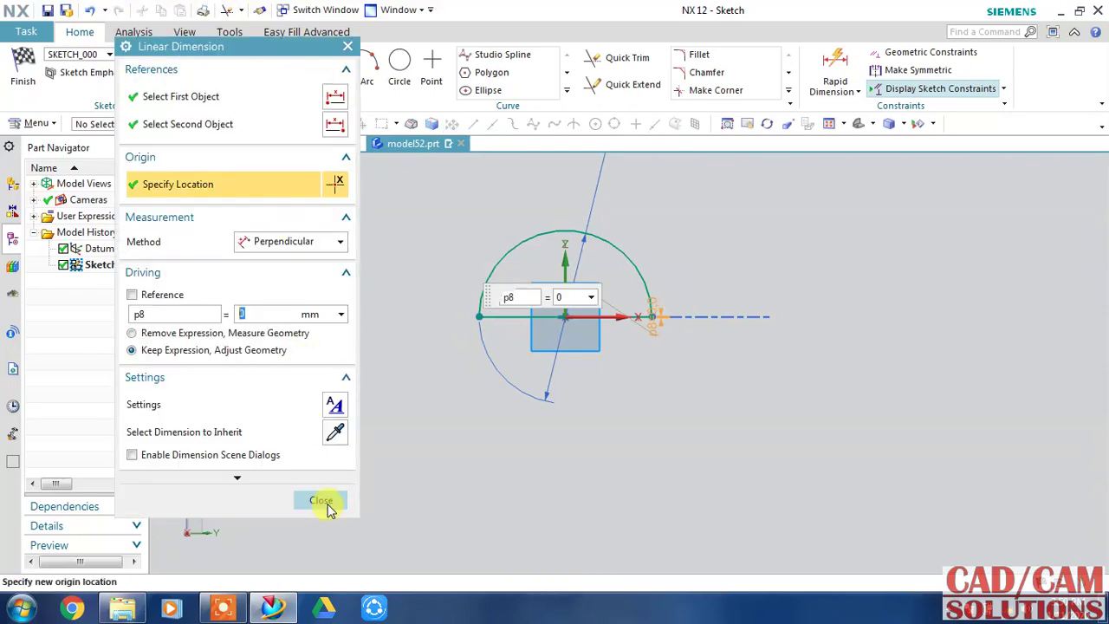
{"action": "left_click", "coordinate": [321, 501]}
{"action": "left_click", "coordinate": [34, 82]}
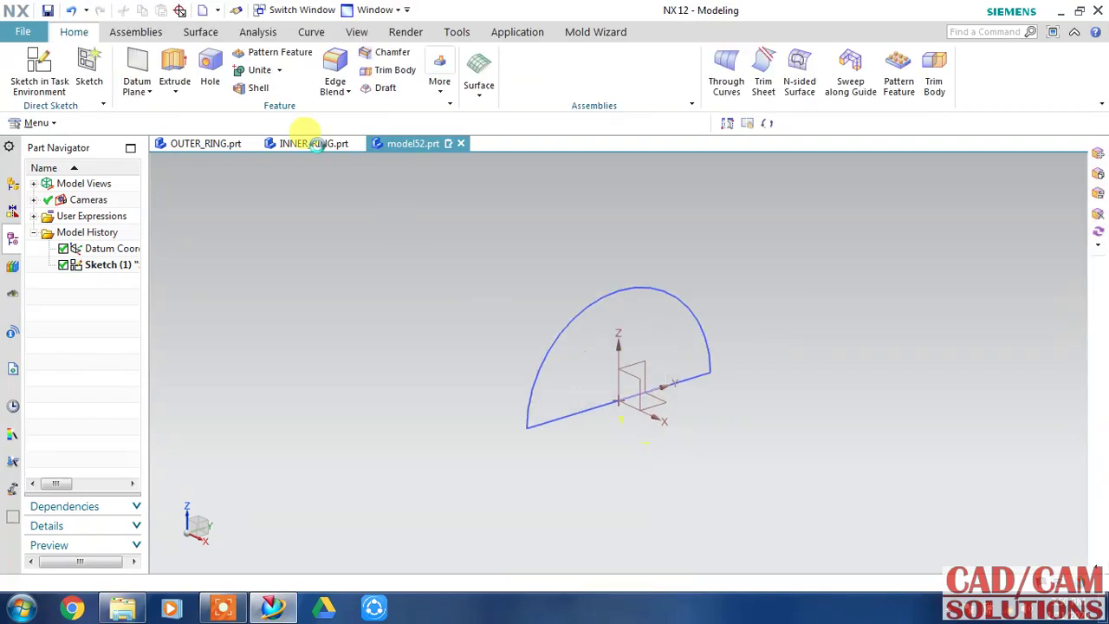
{"action": "left_click", "coordinate": [174, 92]}
{"action": "left_click", "coordinate": [191, 131]}
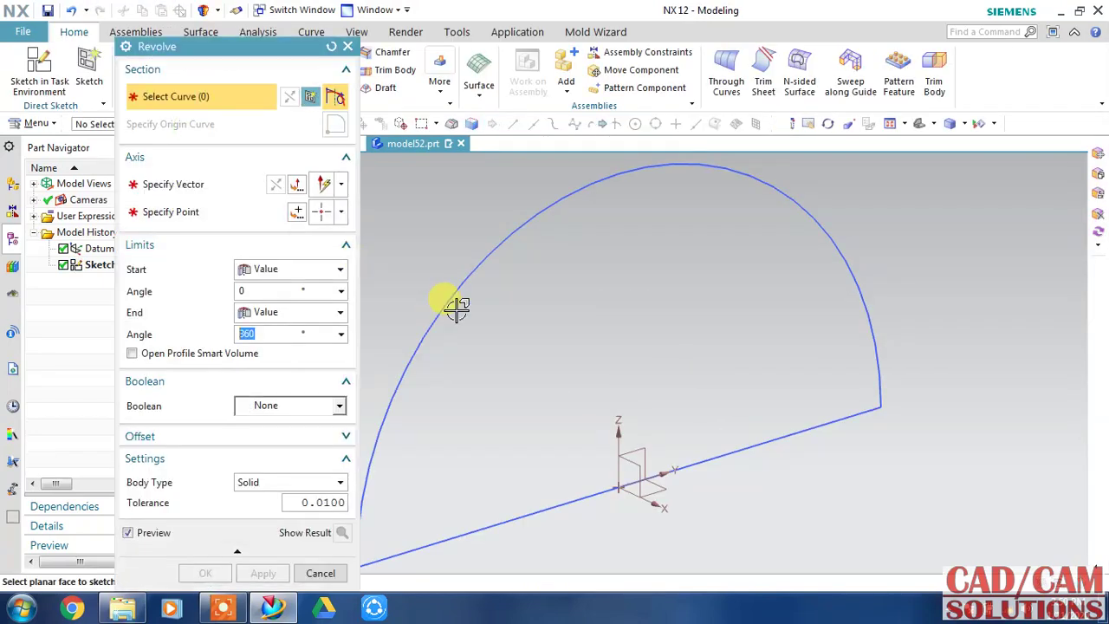
{"action": "scroll", "coordinate": [445, 302], "scroll_direction": "down", "scroll_amount": 3}
{"action": "left_click", "coordinate": [530, 260]}
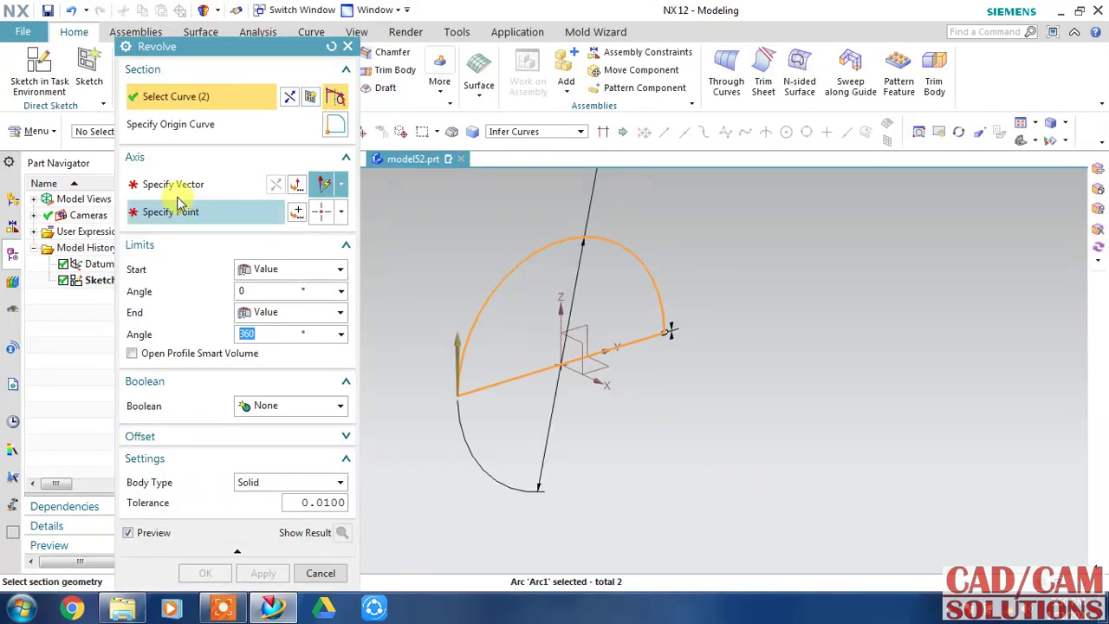
{"action": "left_click", "coordinate": [260, 192]}
{"action": "left_click", "coordinate": [487, 386]}
{"action": "left_click", "coordinate": [452, 426]}
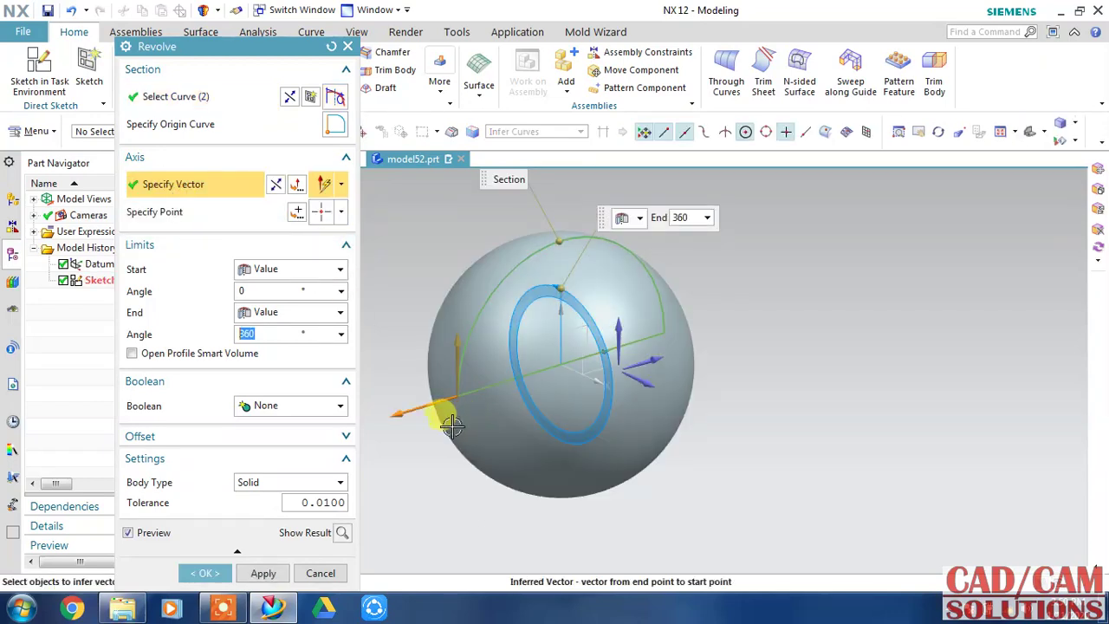
{"action": "left_click", "coordinate": [202, 573]}
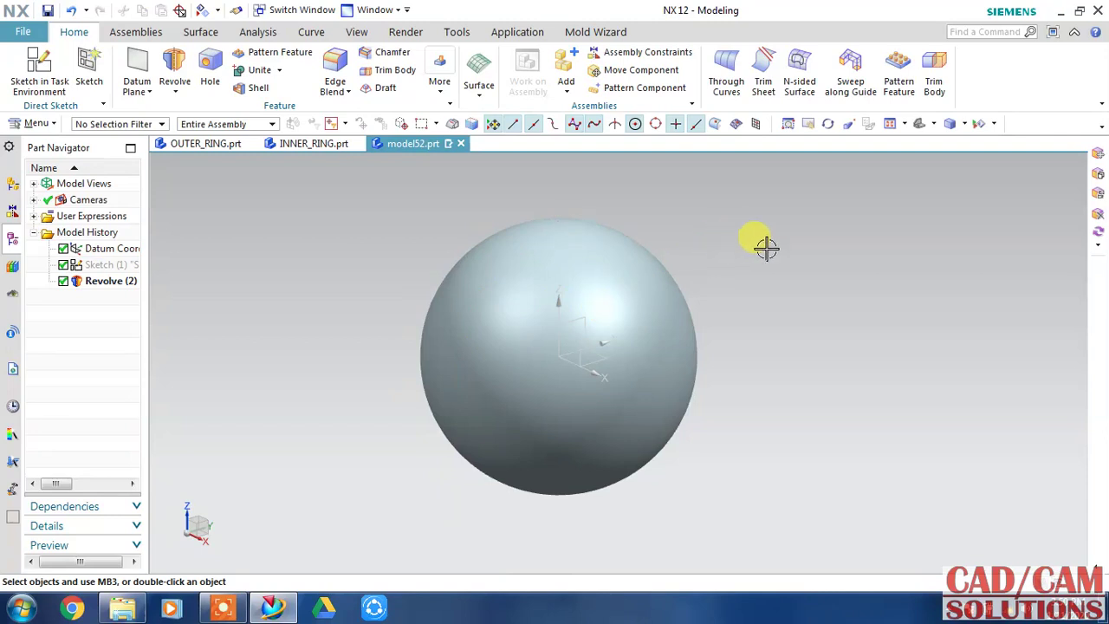
{"action": "scroll", "coordinate": [784, 316], "scroll_direction": "down", "scroll_amount": 2}
{"action": "scroll", "coordinate": [798, 302], "scroll_direction": "up", "scroll_amount": 1}
{"action": "mouse_move", "coordinate": [806, 306]}
{"action": "middle_mouse_down"}
{"action": "mouse_move", "coordinate": [815, 222]}
{"action": "mouse_move", "coordinate": [802, 297]}
{"action": "middle_mouse_up"}
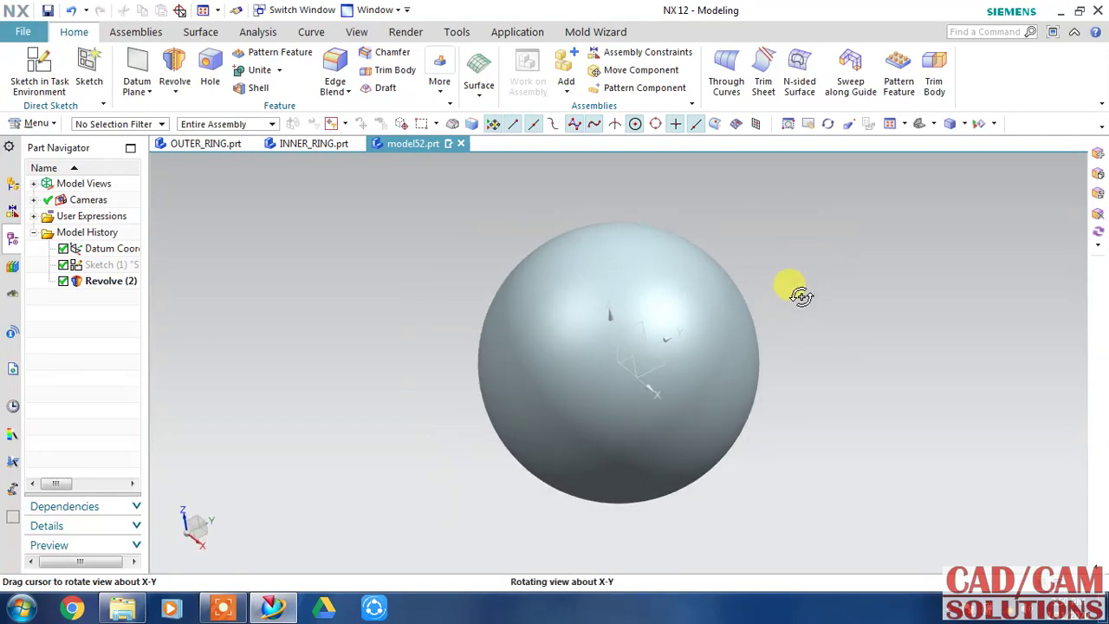
Name the sphere part BALL.prt in Name Parts and save it
{"action": "left_click", "coordinate": [47, 10]}
{"action": "type", "text": "BALL.prt"}
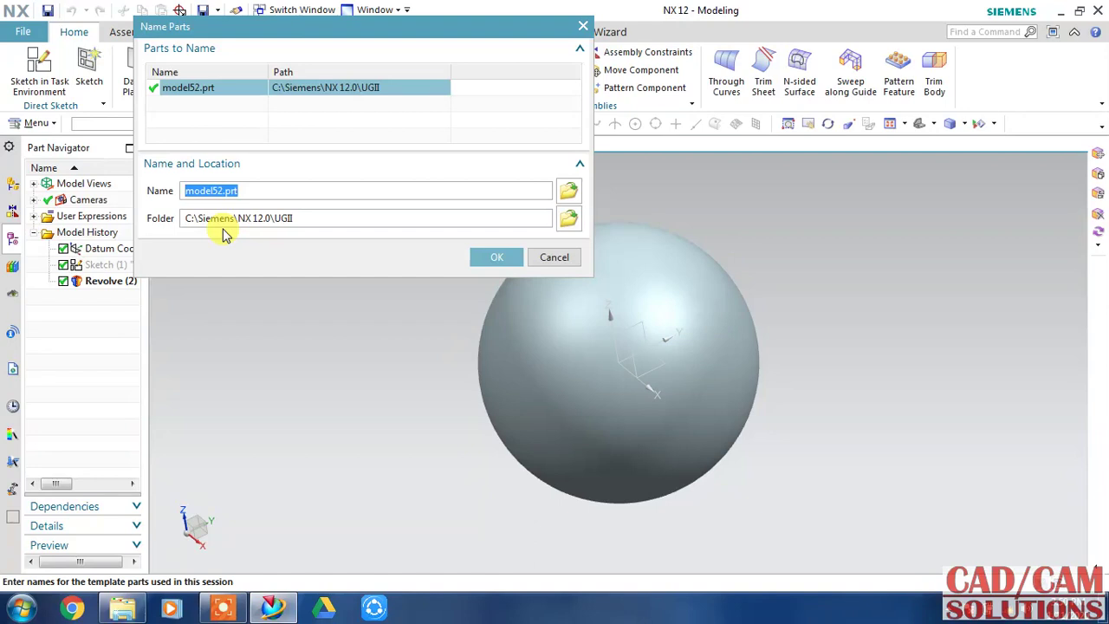
{"action": "left_click", "coordinate": [477, 256]}
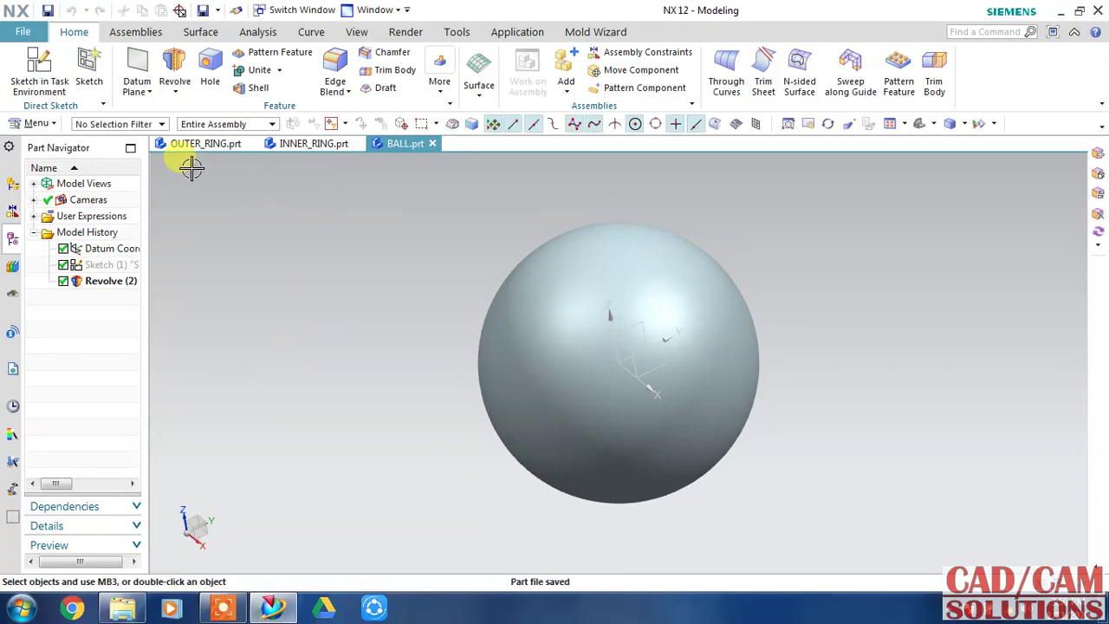
{"action": "left_click", "coordinate": [23, 31]}
Create a new model part and start a sketch on its XY plane, Y axis as reference
{"action": "left_click", "coordinate": [23, 31]}
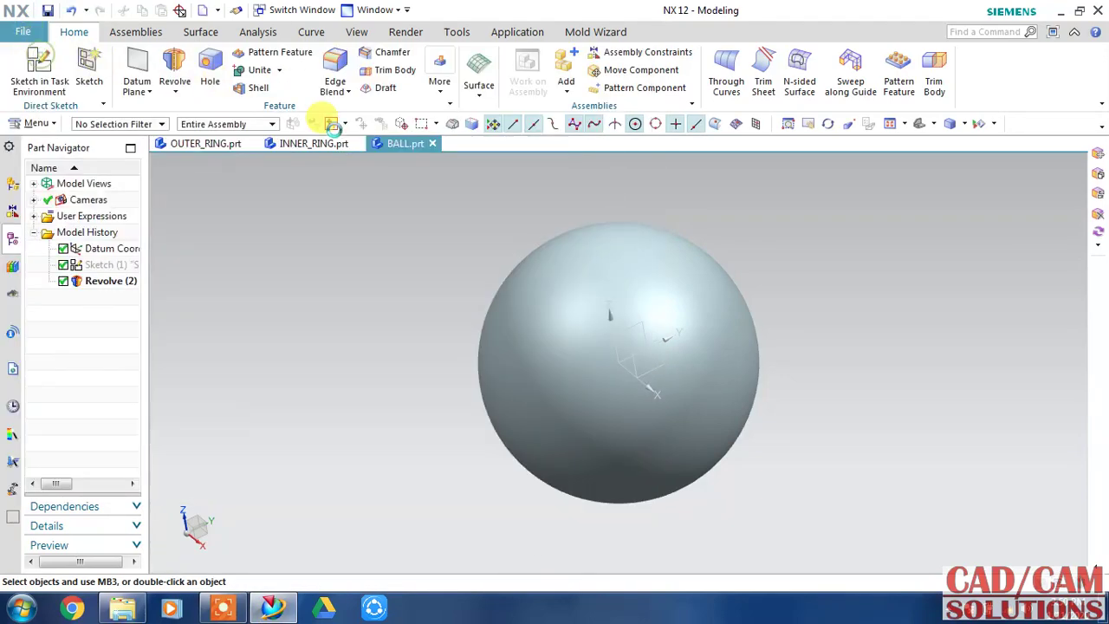
{"action": "left_click", "coordinate": [332, 125]}
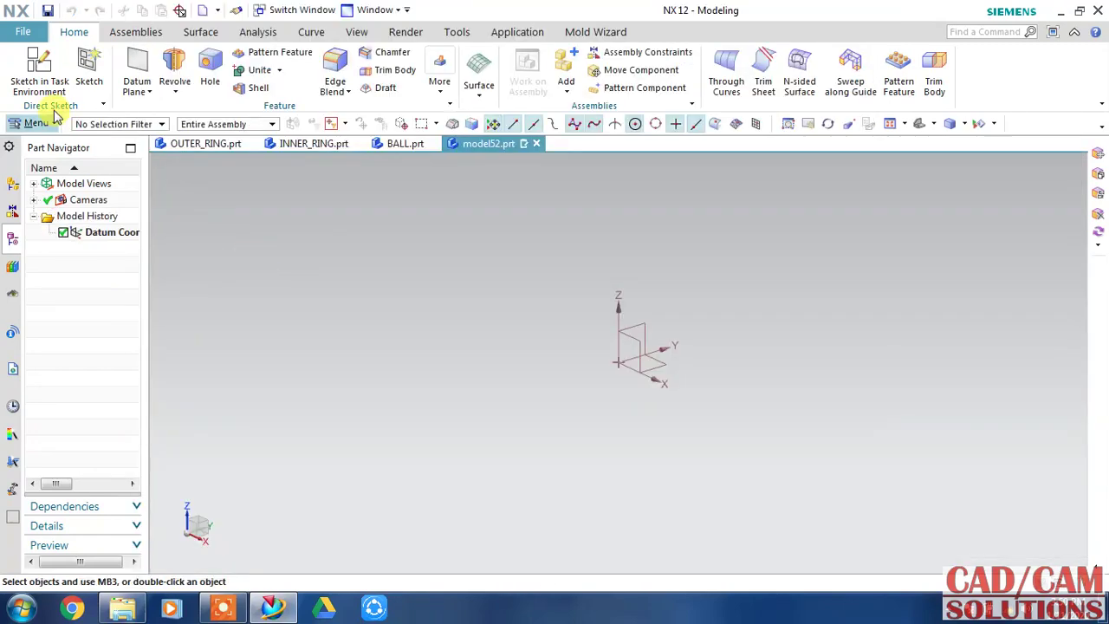
{"action": "left_click", "coordinate": [43, 85]}
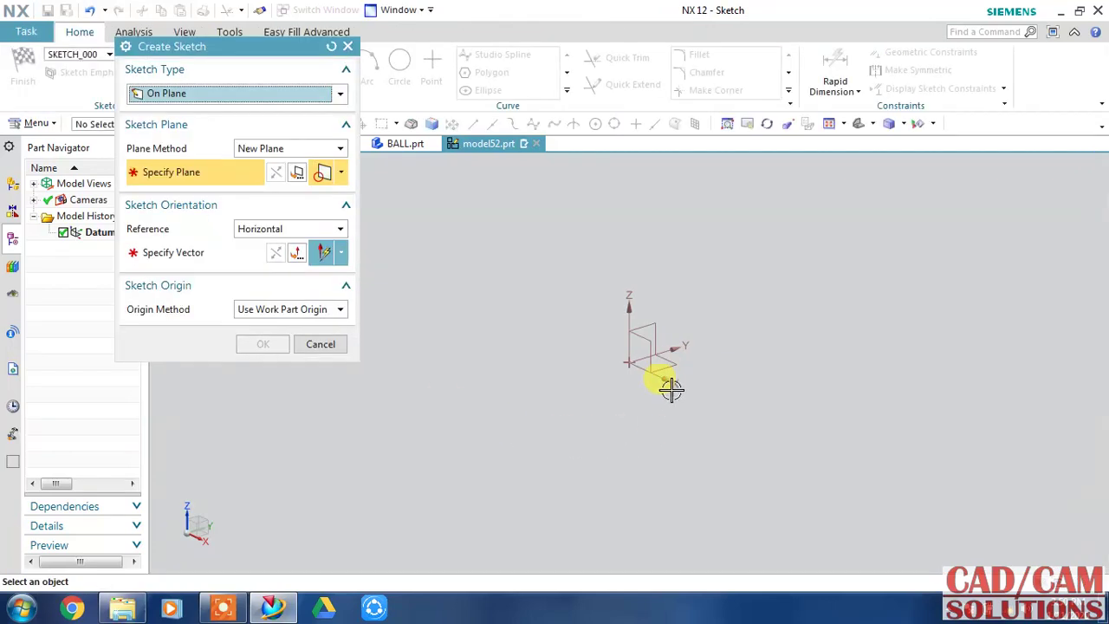
{"action": "left_click", "coordinate": [679, 366]}
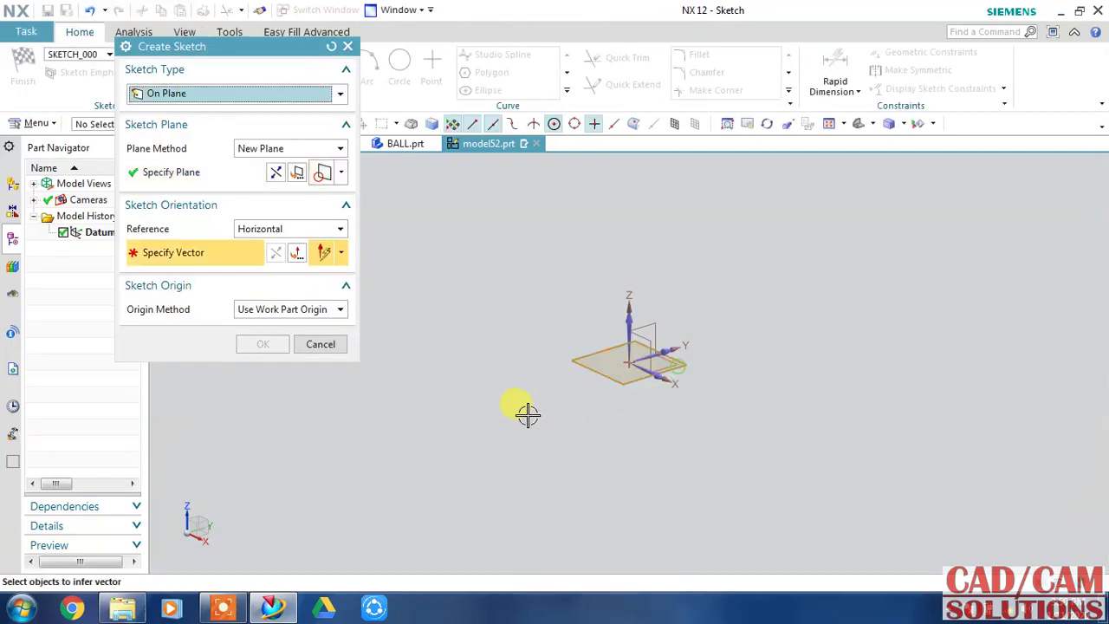
{"action": "left_click", "coordinate": [662, 353]}
{"action": "left_click", "coordinate": [263, 344]}
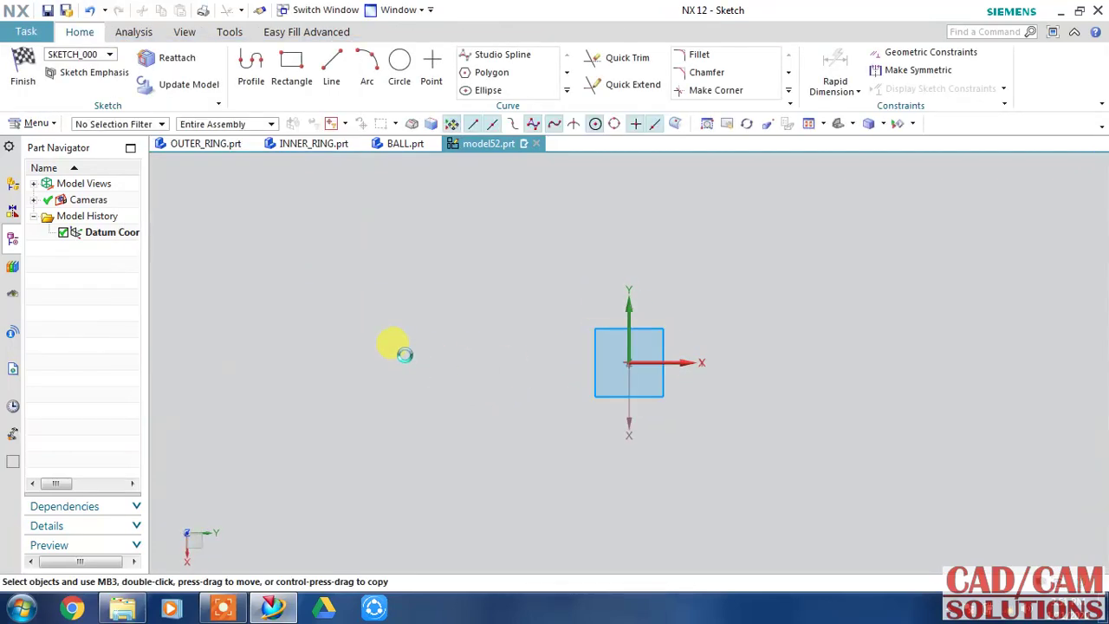
{"action": "left_click", "coordinate": [399, 62]}
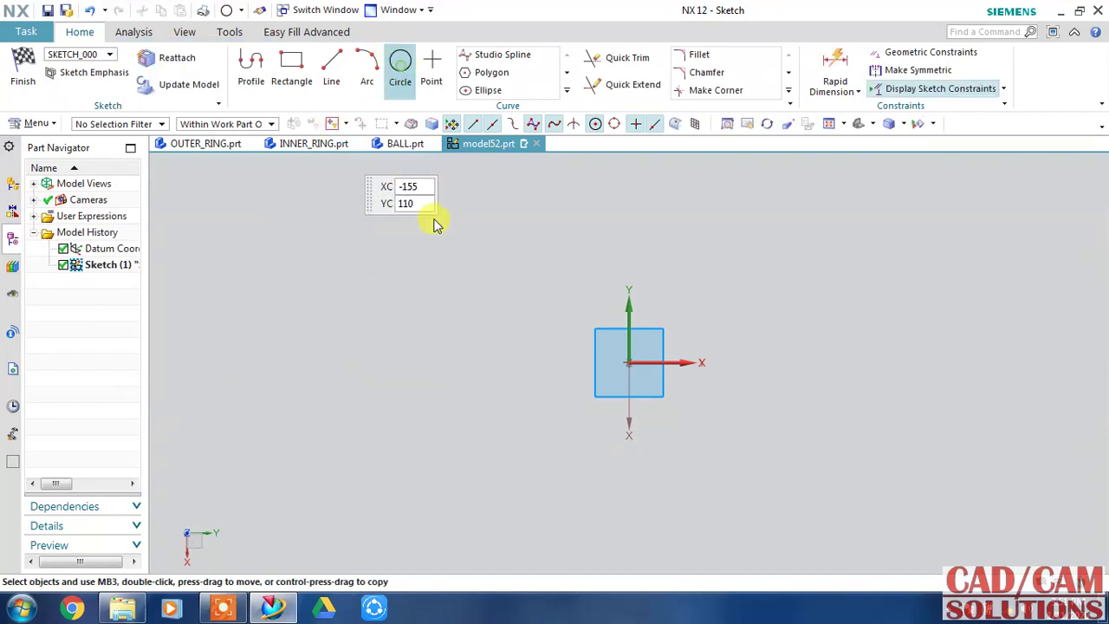
Draw concentric Ø94 and Ø86 circles centred at the origin and finish the sketch
{"action": "left_click", "coordinate": [631, 362]}
{"action": "type", "text": "94"}
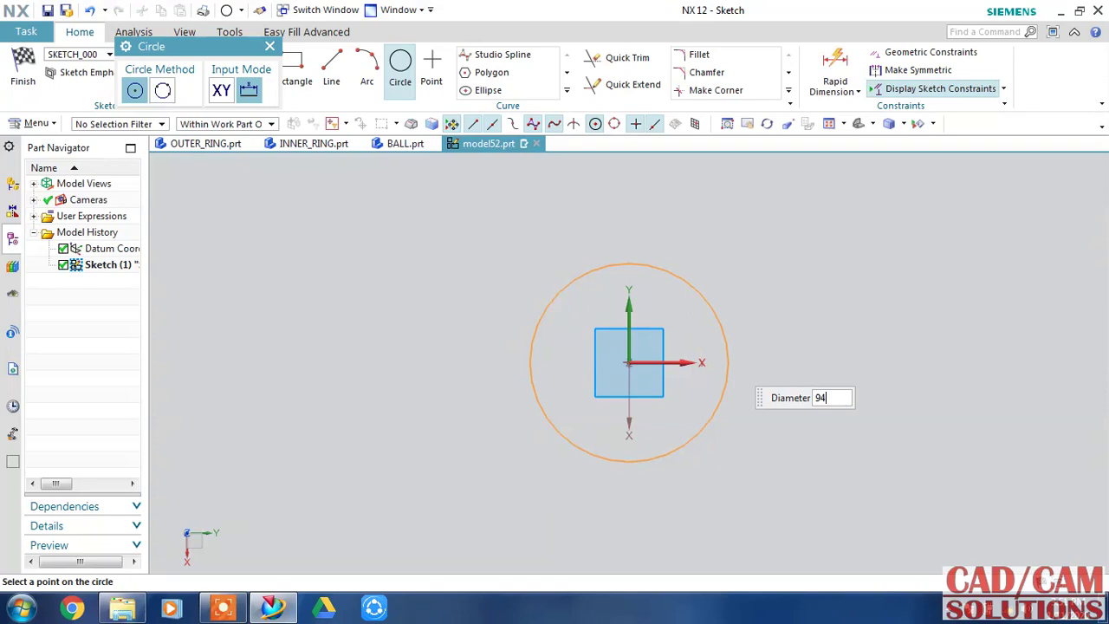
{"action": "left_click", "coordinate": [716, 351]}
{"action": "type", "text": "86"}
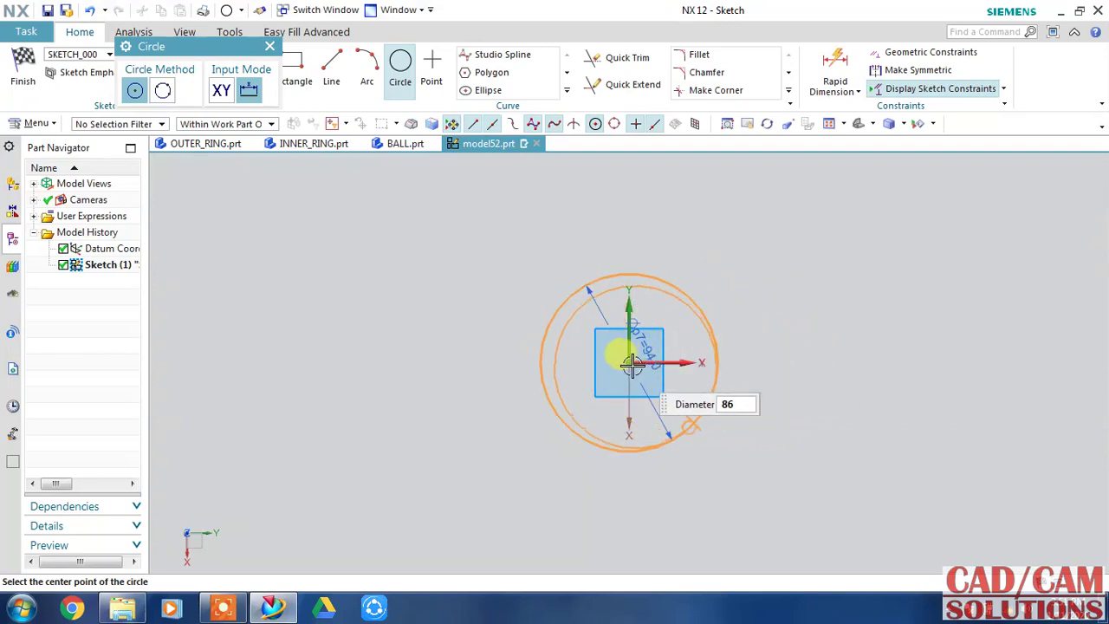
{"action": "left_click", "coordinate": [739, 322]}
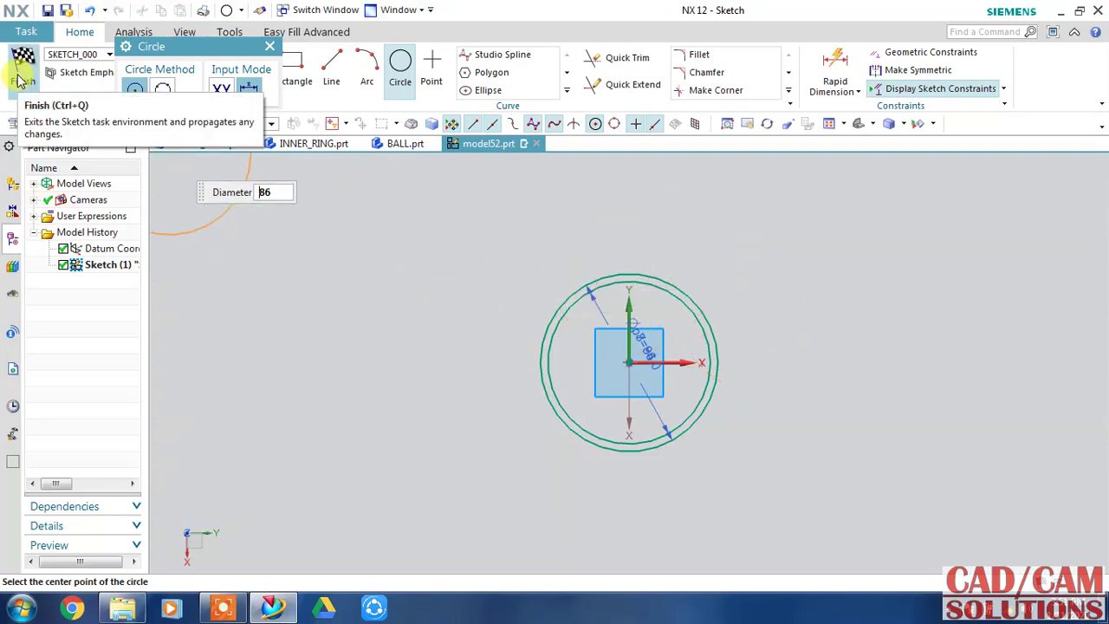
{"action": "left_click", "coordinate": [19, 80]}
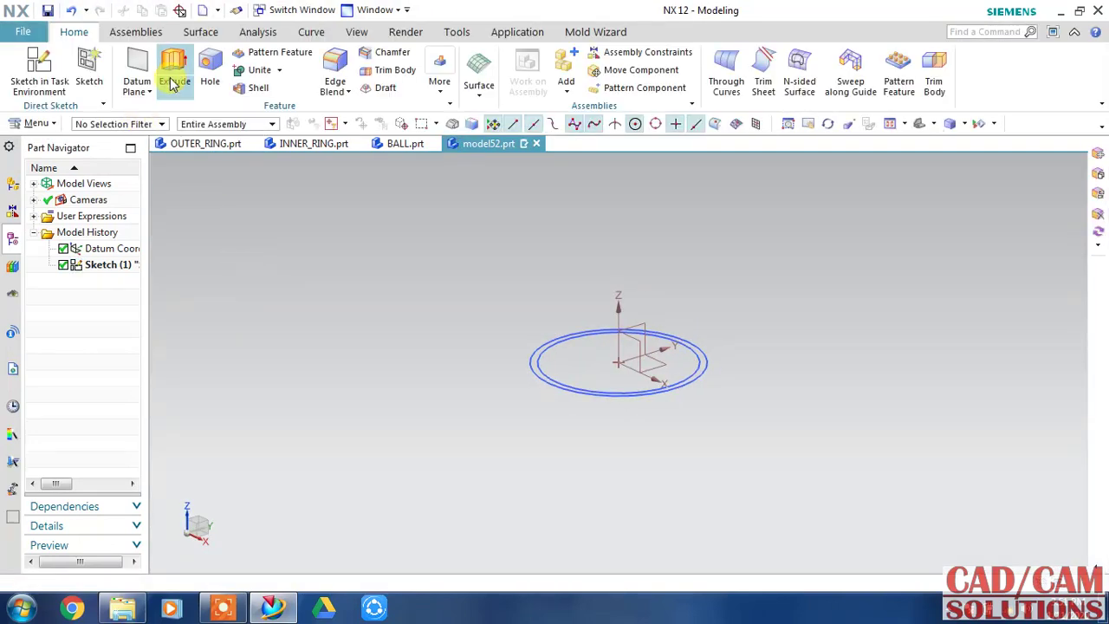
Extrude both circles with a 16 mm Symmetric Value into a ring band
{"action": "left_click", "coordinate": [173, 68]}
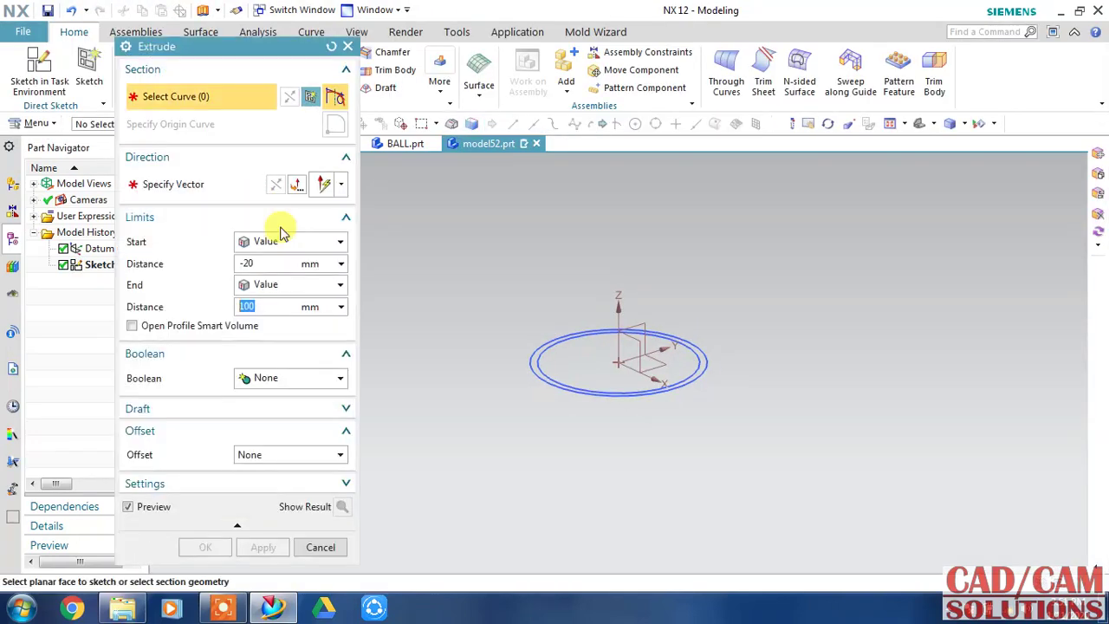
{"action": "left_click", "coordinate": [598, 387]}
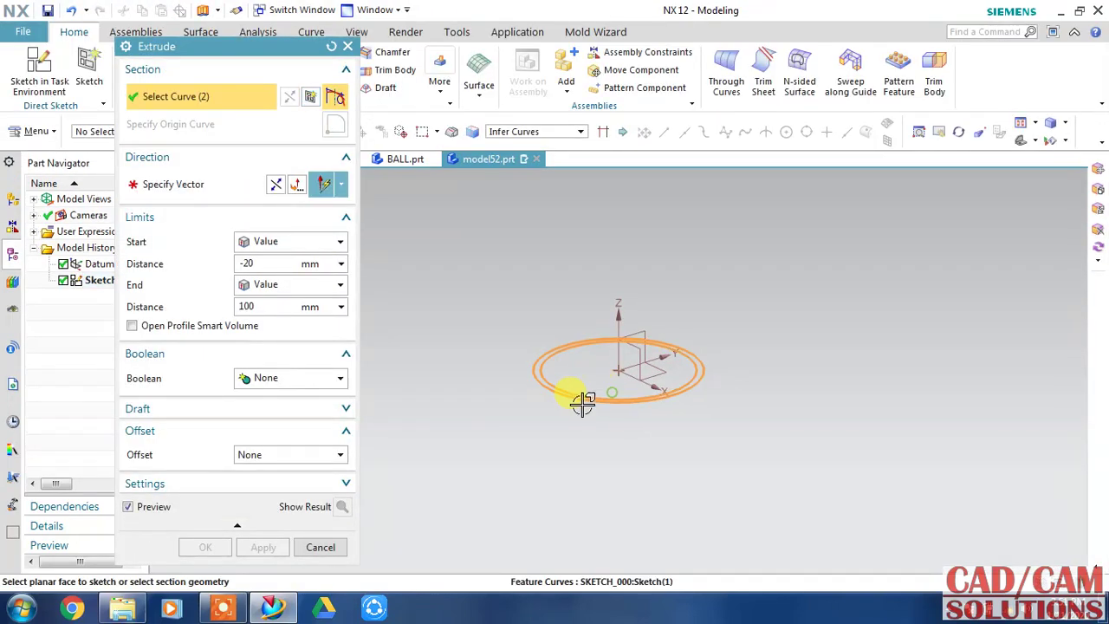
{"action": "left_click", "coordinate": [292, 246]}
{"action": "left_click", "coordinate": [292, 276]}
{"action": "type", "text": "16"}
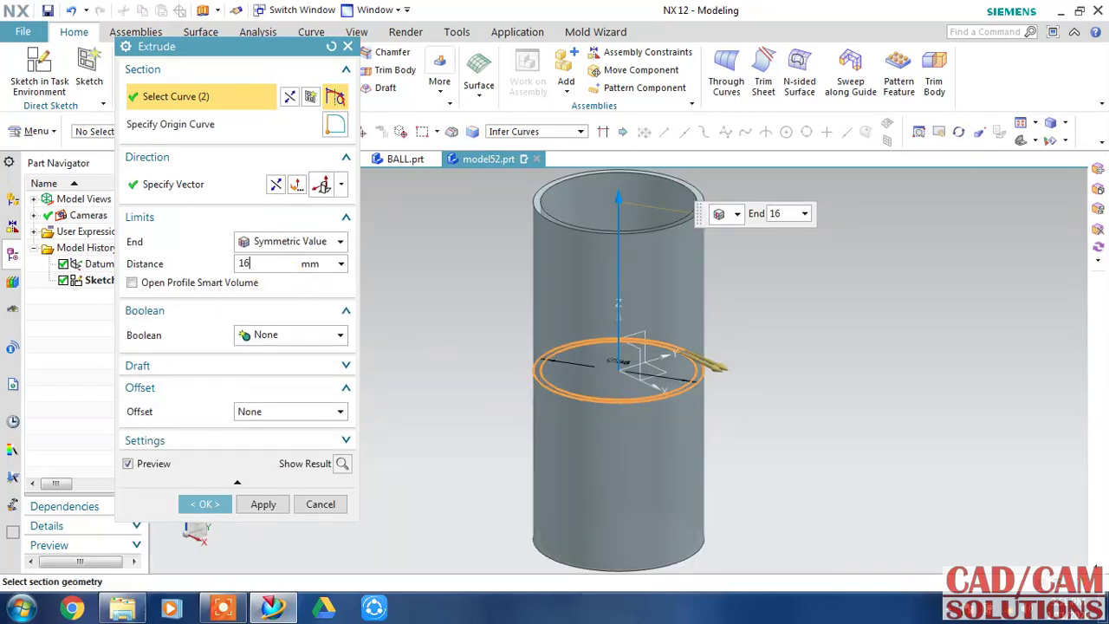
{"action": "key", "text": "Return"}
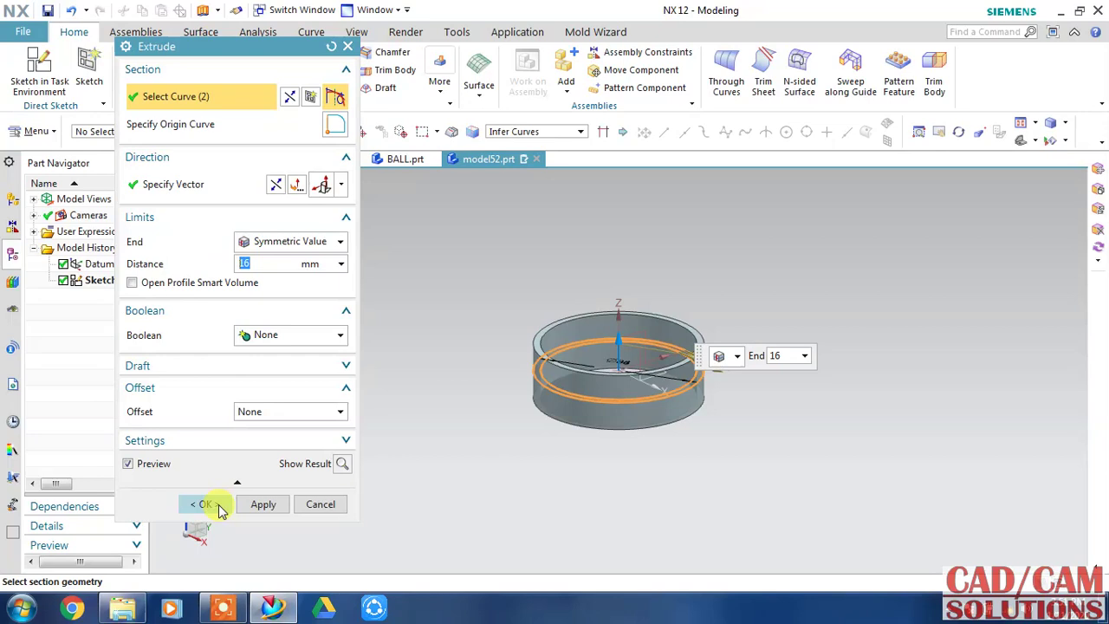
{"action": "left_click", "coordinate": [217, 508]}
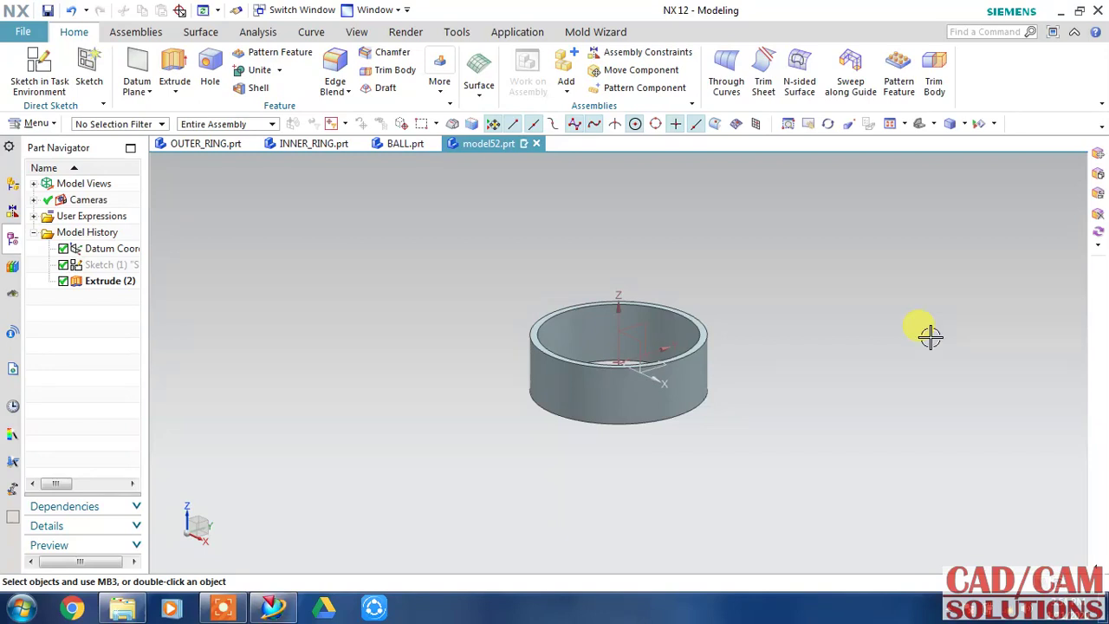
Reopen Extrude (2) and change its symmetric distance to 8 mm
{"action": "scroll", "coordinate": [771, 346], "scroll_direction": "up", "scroll_amount": 5}
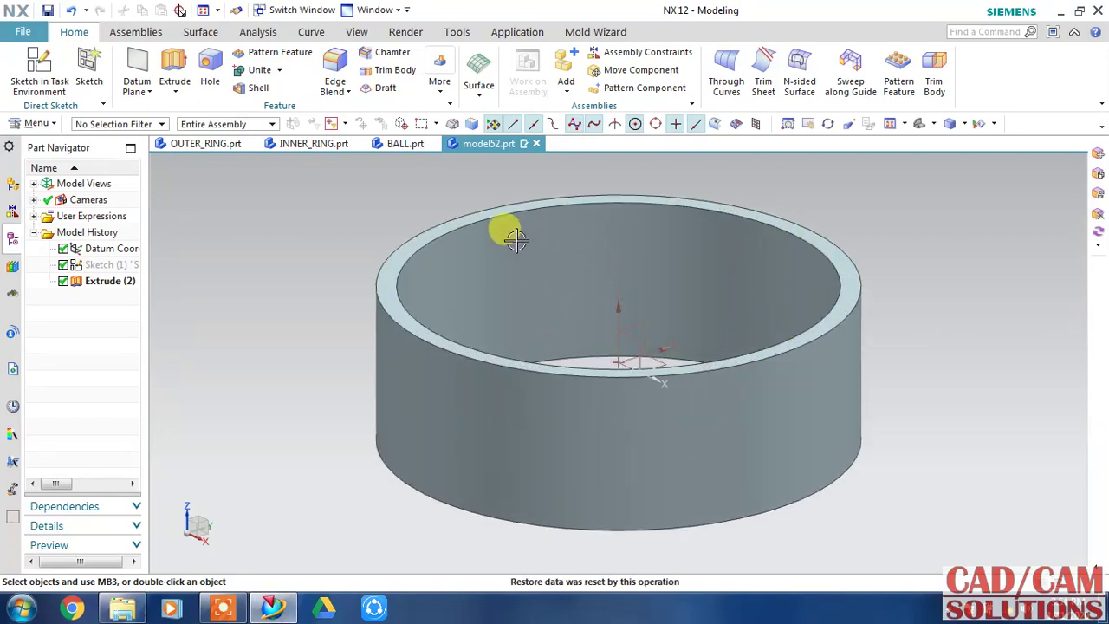
{"action": "middle_click_drag", "start_coordinate": [516, 240], "coordinate": [512, 248]}
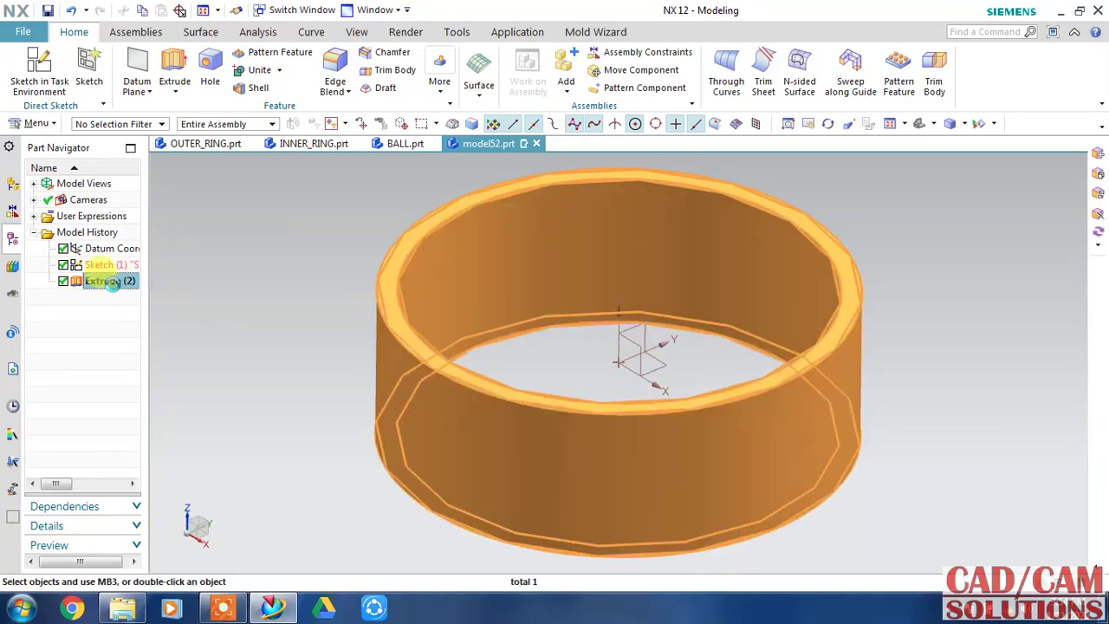
{"action": "double_click", "coordinate": [111, 283]}
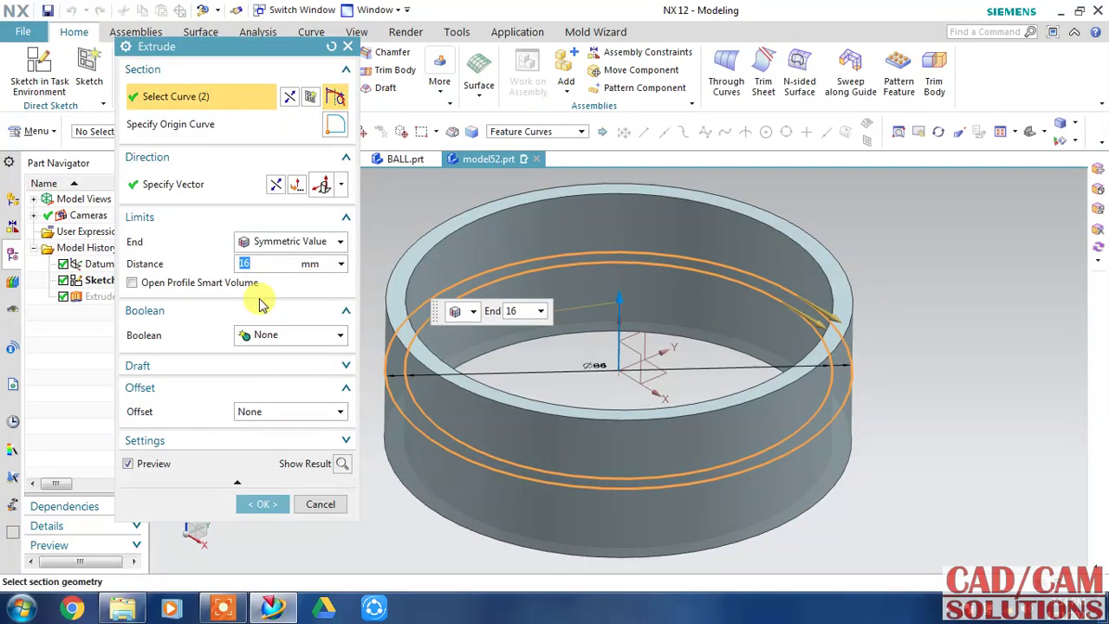
{"action": "type", "text": "8"}
{"action": "key", "text": "Return"}
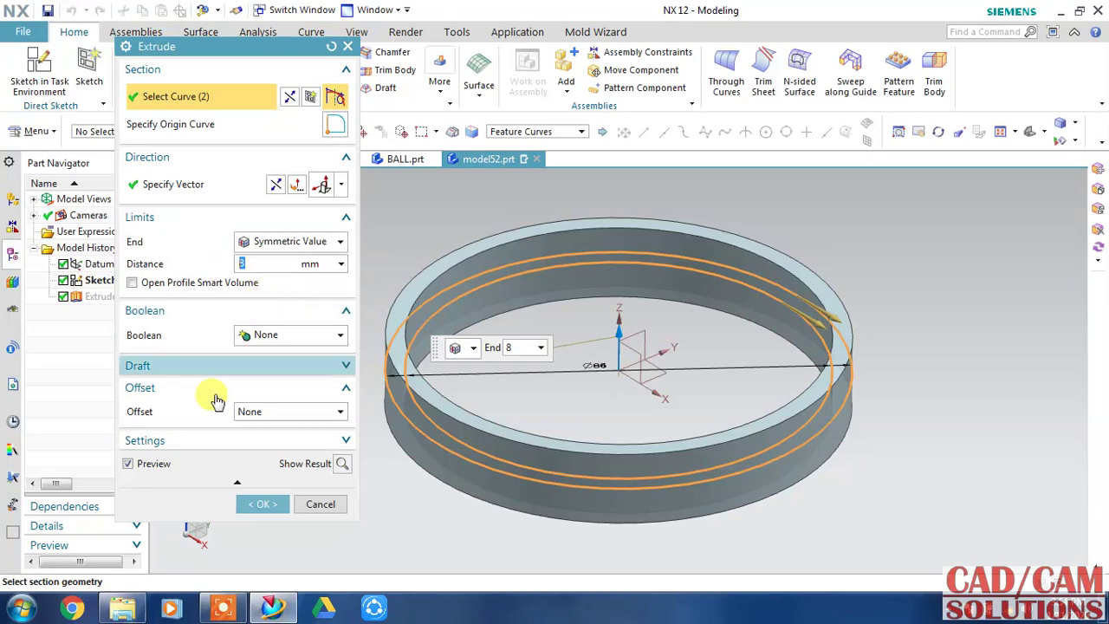
{"action": "left_click", "coordinate": [263, 503]}
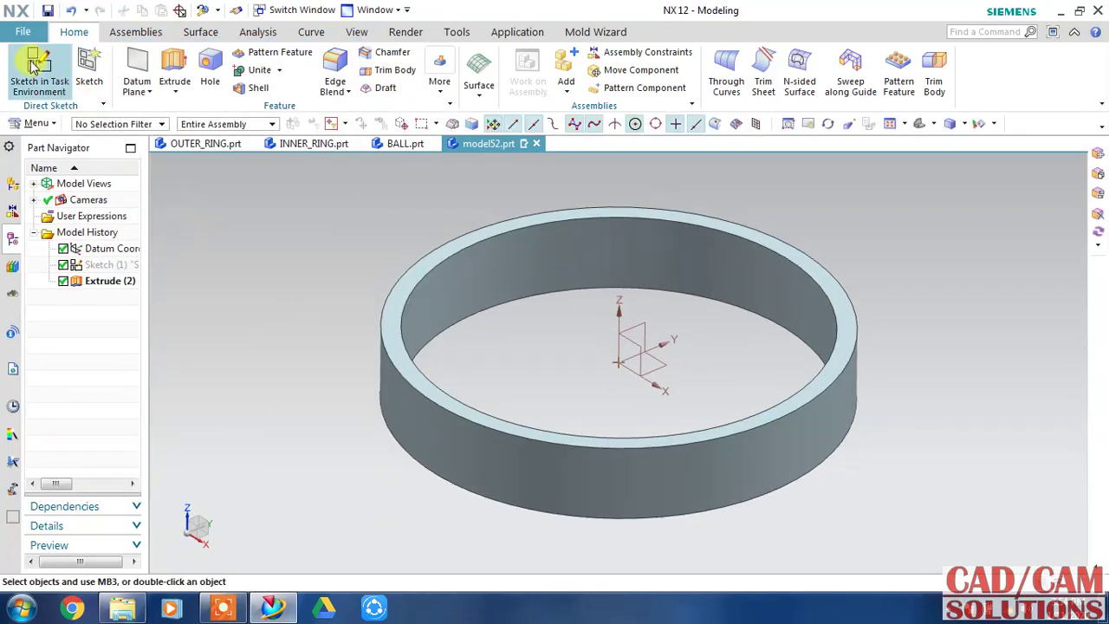
Start a sketch on the ring's top face with the Y axis as reference
{"action": "left_click", "coordinate": [38, 69]}
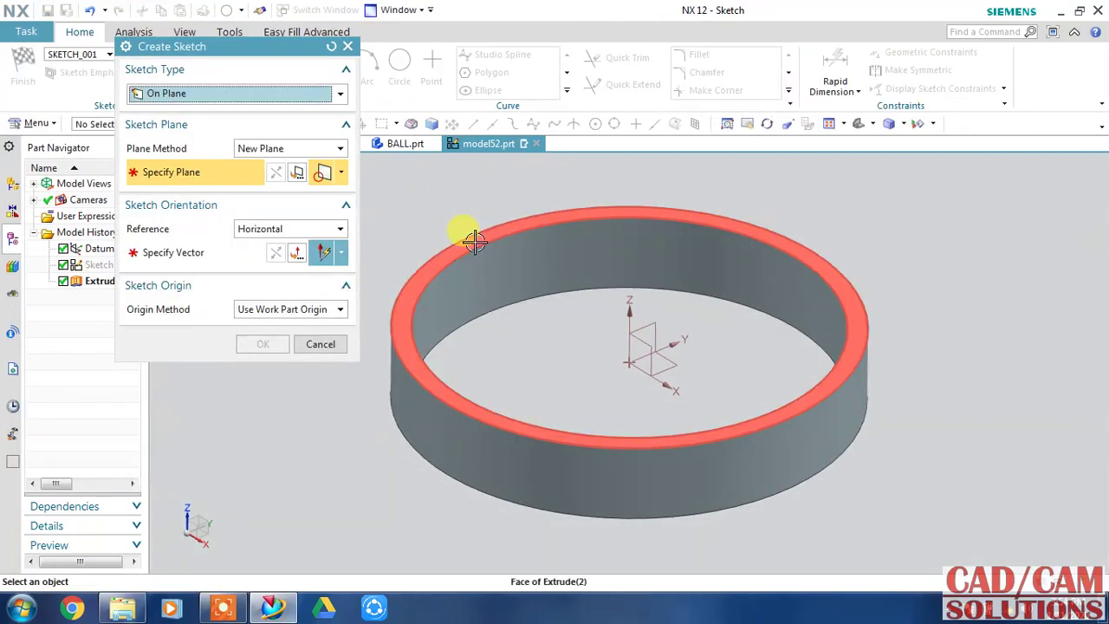
{"action": "left_click", "coordinate": [472, 231]}
{"action": "left_click", "coordinate": [656, 346]}
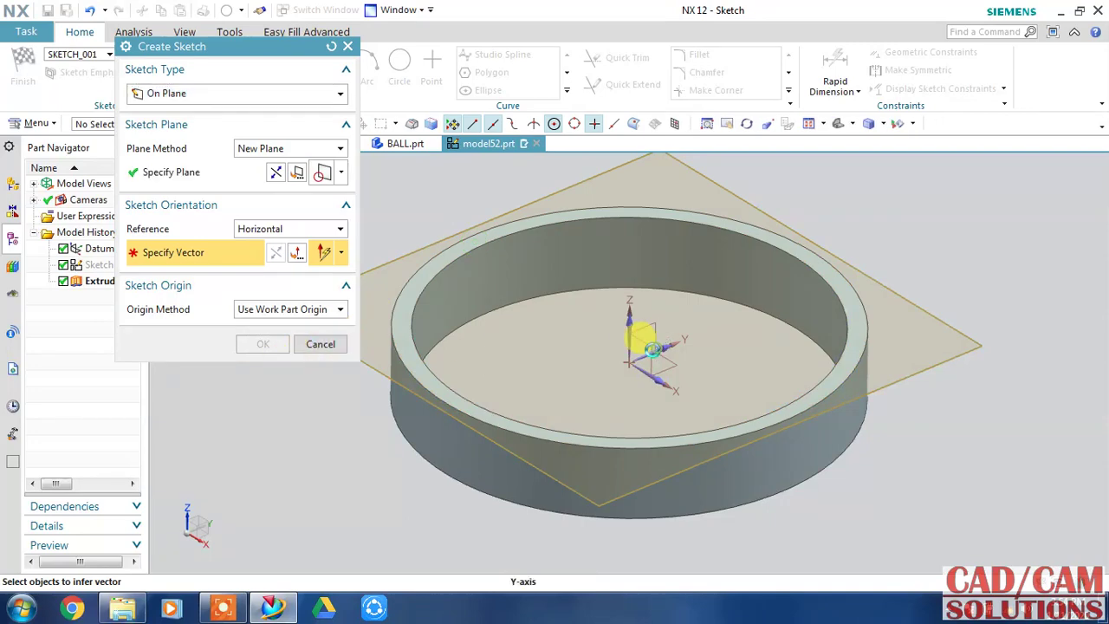
{"action": "left_click", "coordinate": [262, 344]}
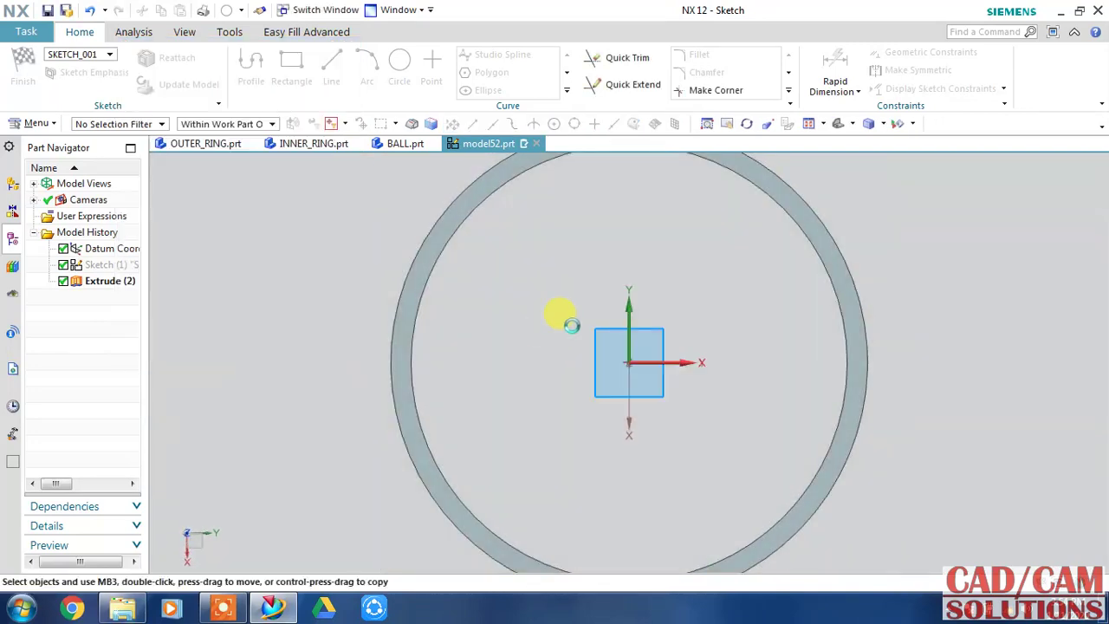
Draw a Ø90 circle centred at the sketch origin
{"action": "key", "text": "Escape"}
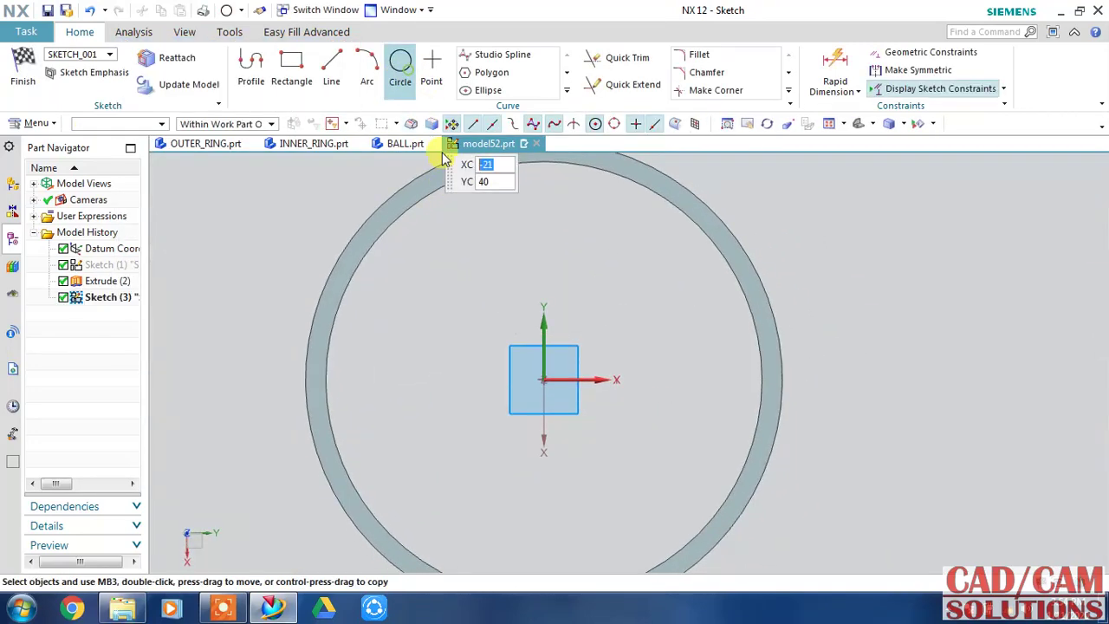
{"action": "left_click", "coordinate": [400, 62]}
{"action": "left_click", "coordinate": [543, 379]}
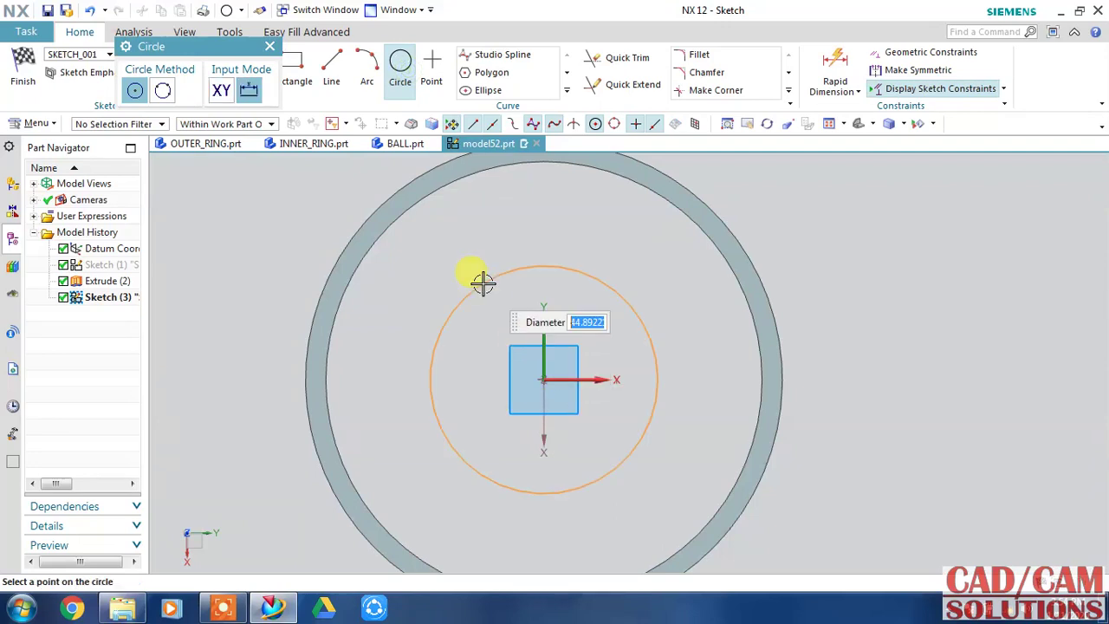
{"action": "type", "text": "90"}
{"action": "key", "text": "Return"}
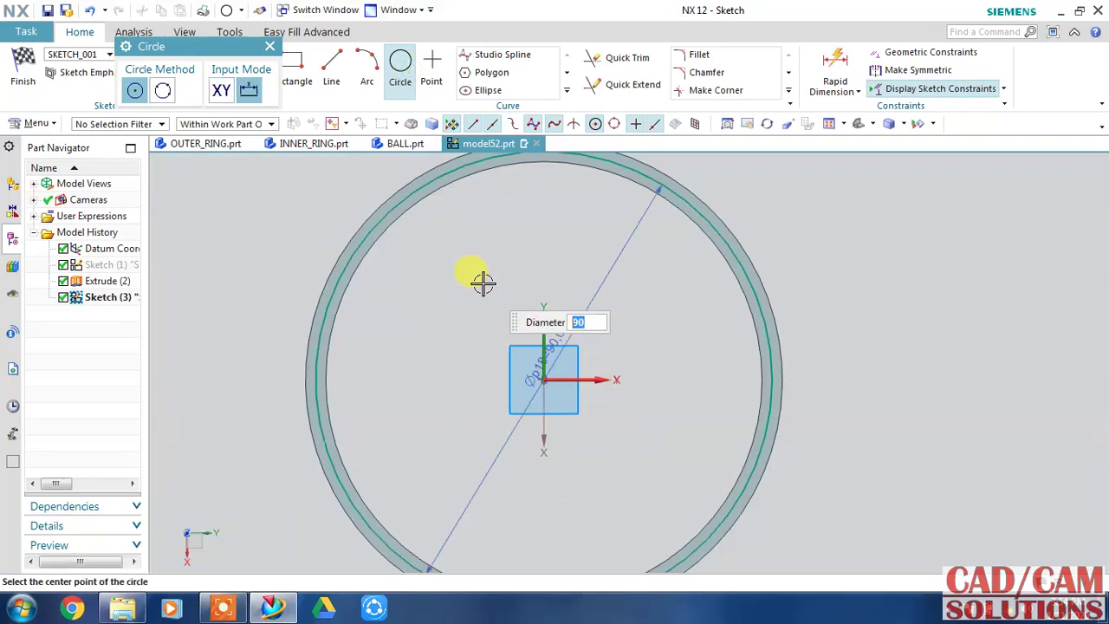
{"action": "key", "text": "Escape"}
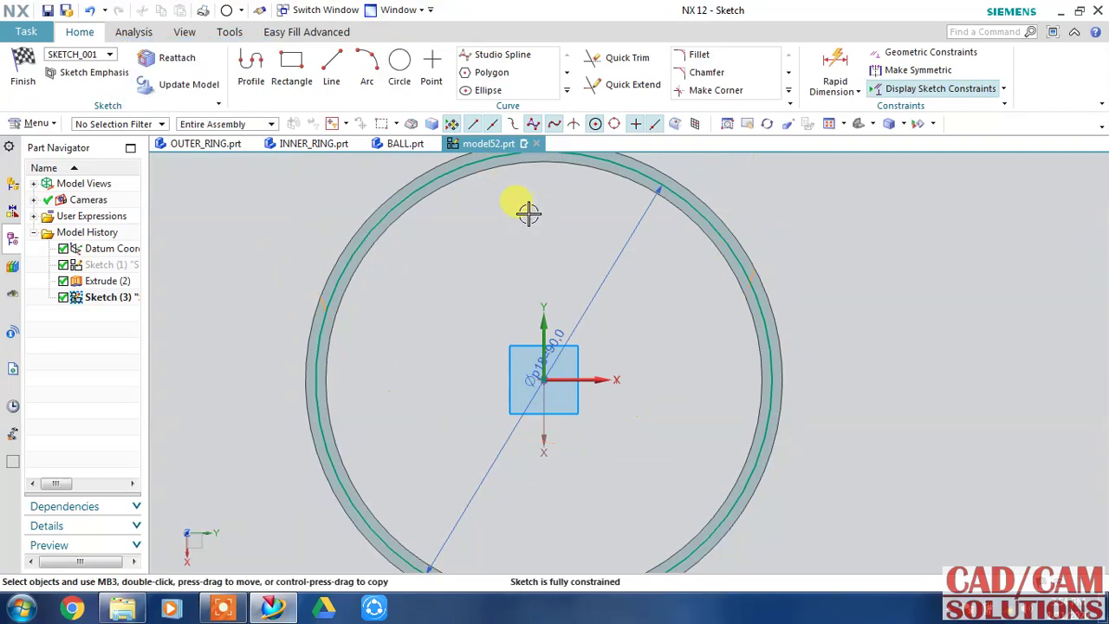
Draw a Ø24 circle on the ring's top point, keeping its 45 distance from the origin
{"action": "middle_click_drag", "start_coordinate": [529, 213], "coordinate": [483, 318], "text": "shift"}
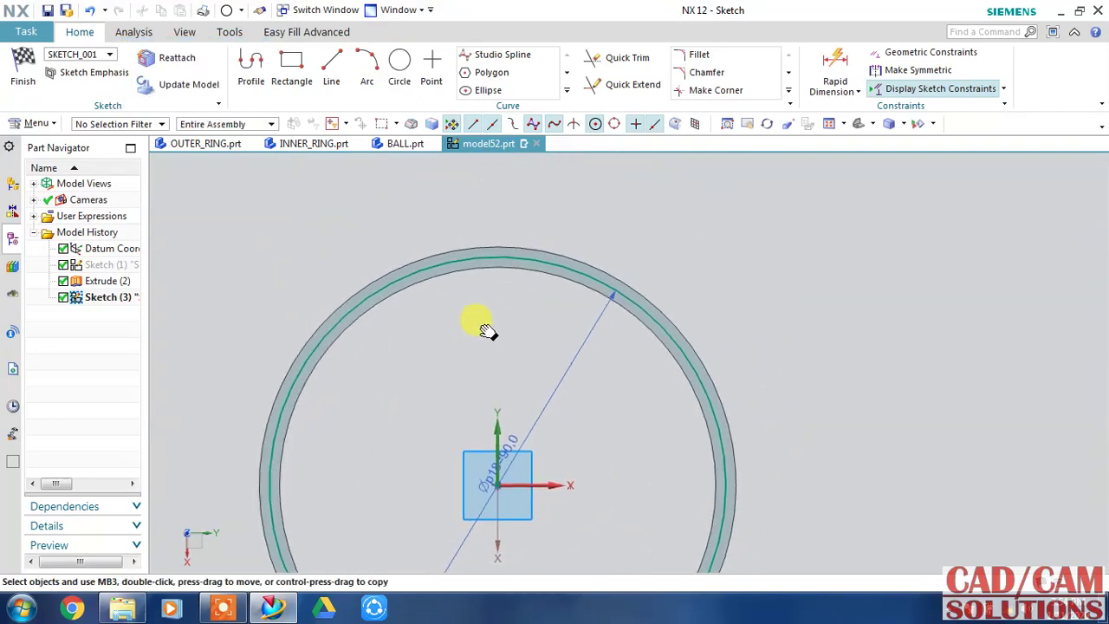
{"action": "left_click", "coordinate": [400, 65]}
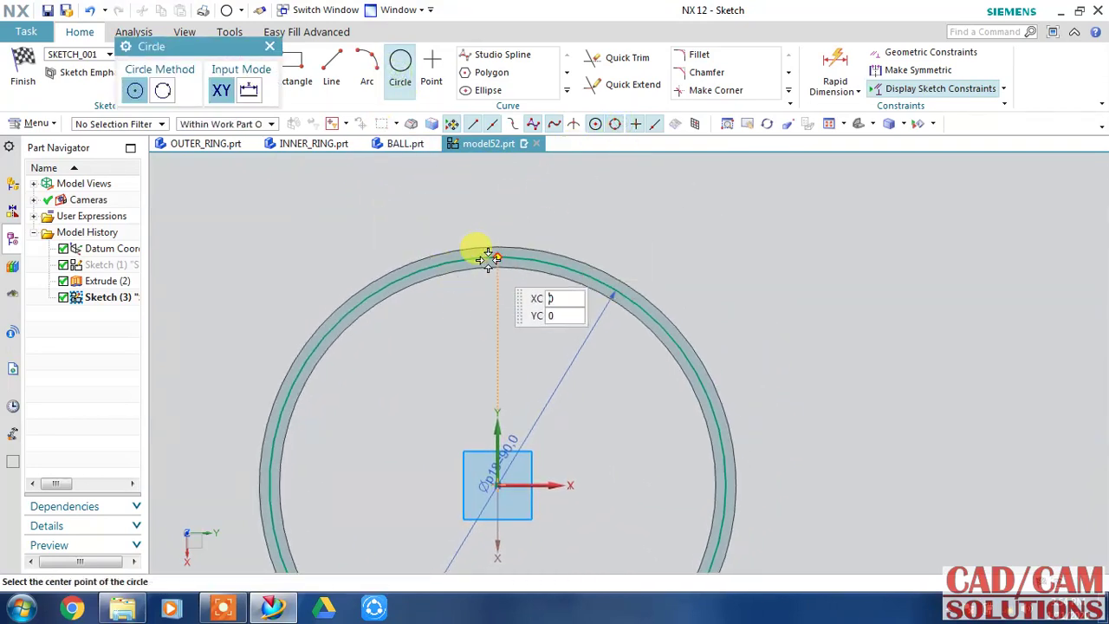
{"action": "left_click", "coordinate": [496, 251]}
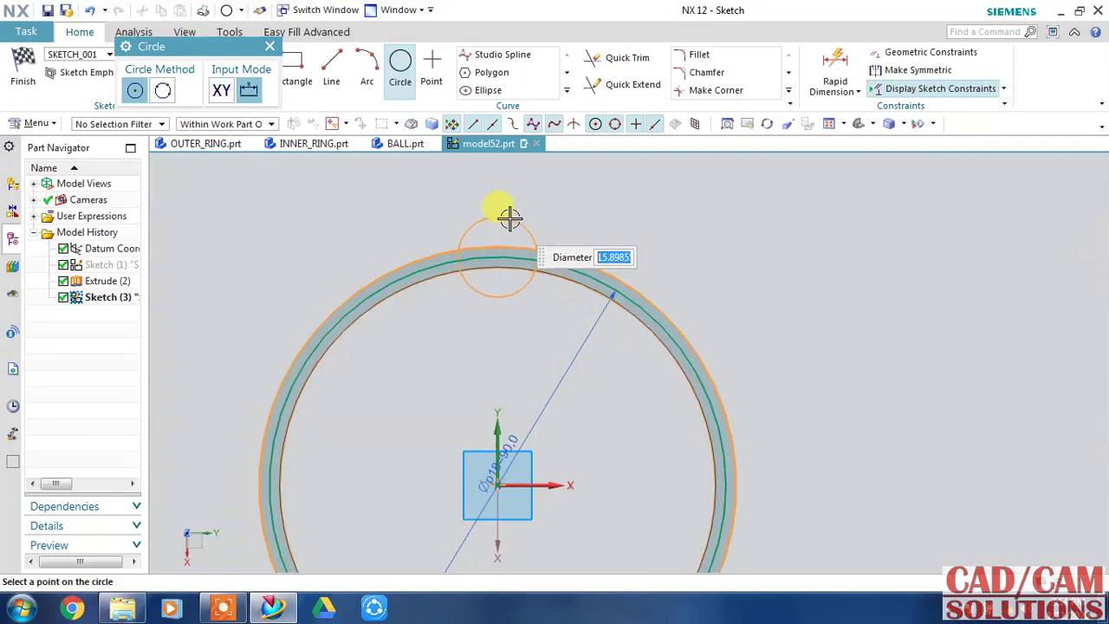
{"action": "type", "text": "24"}
{"action": "left_click", "coordinate": [510, 218]}
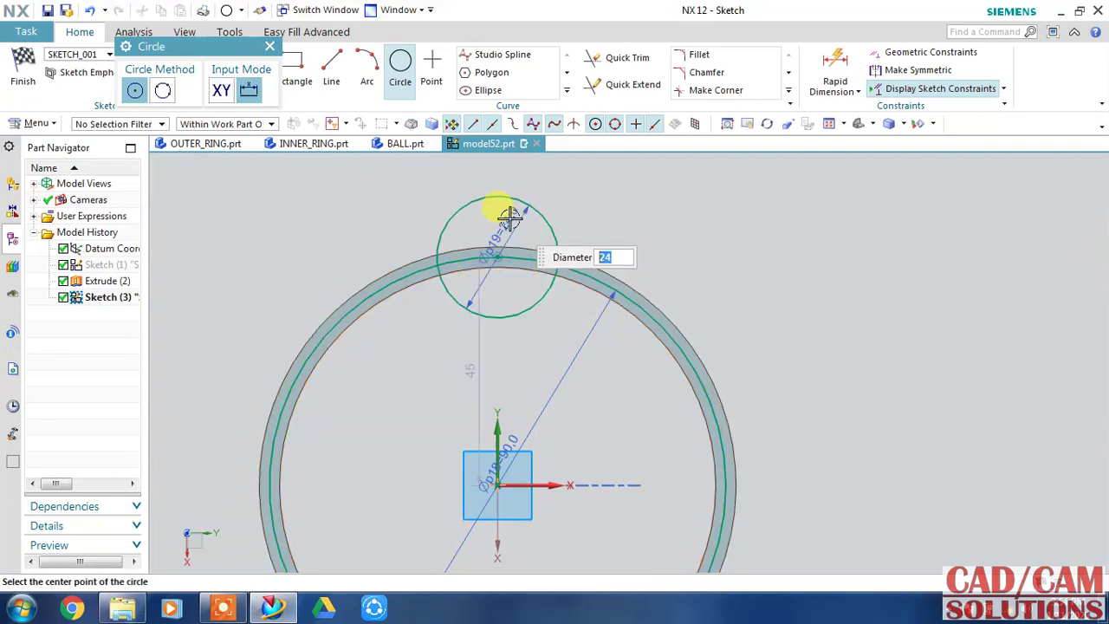
{"action": "key", "text": "Escape"}
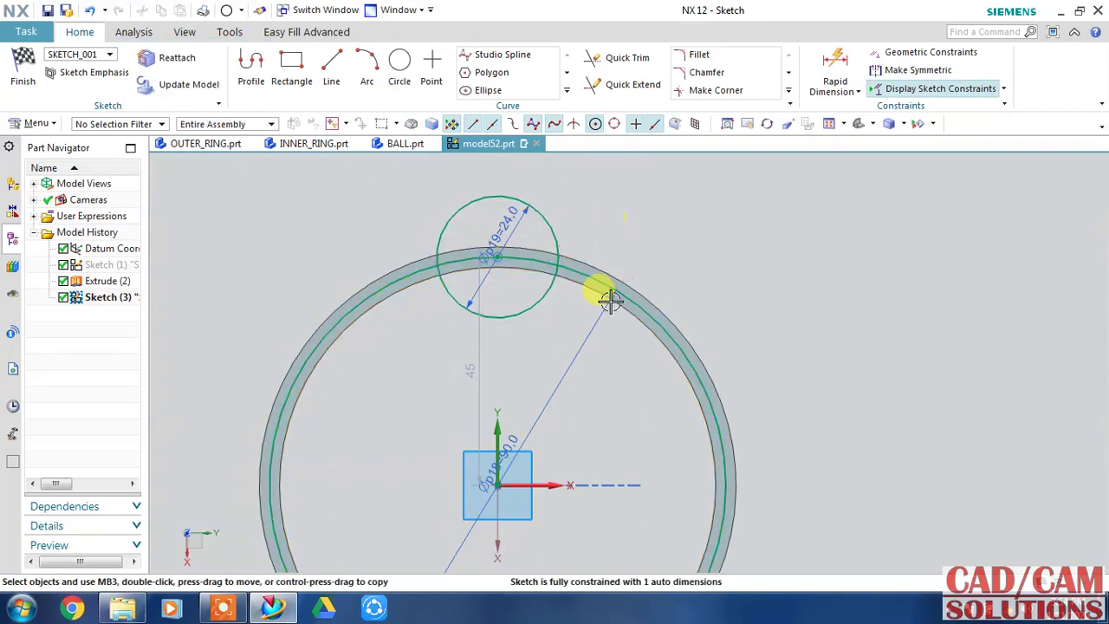
{"action": "double_click", "coordinate": [481, 368]}
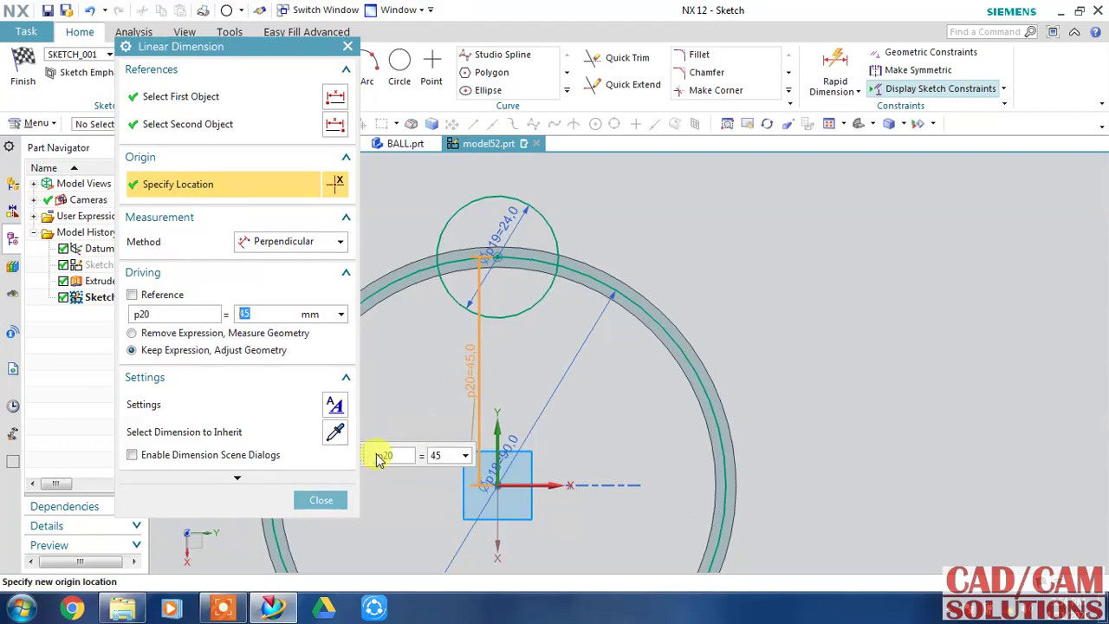
{"action": "left_click", "coordinate": [317, 500]}
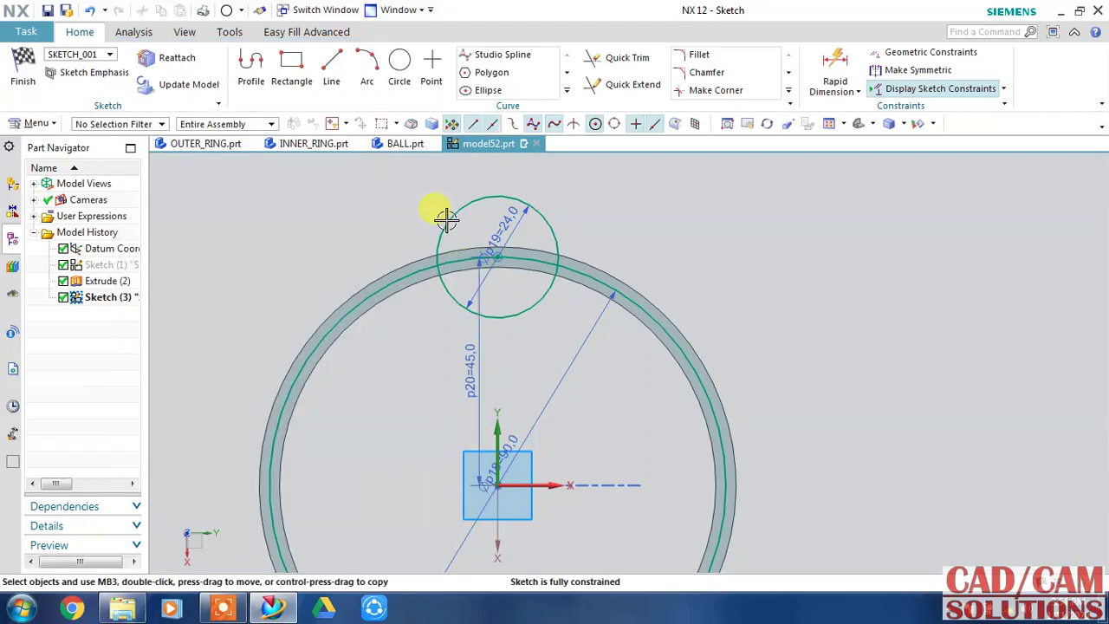
Draw a vertical line from the Ø24 circle's top down through it
{"action": "left_click", "coordinate": [331, 70]}
{"action": "scroll", "coordinate": [500, 195], "scroll_direction": "up", "scroll_amount": 2}
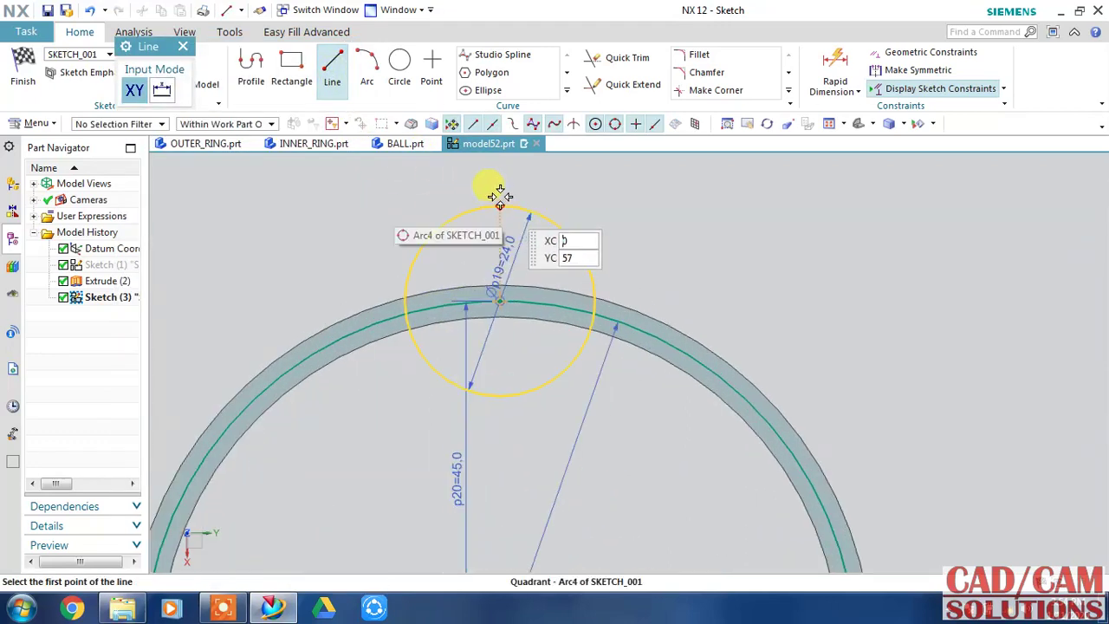
{"action": "left_click", "coordinate": [499, 198]}
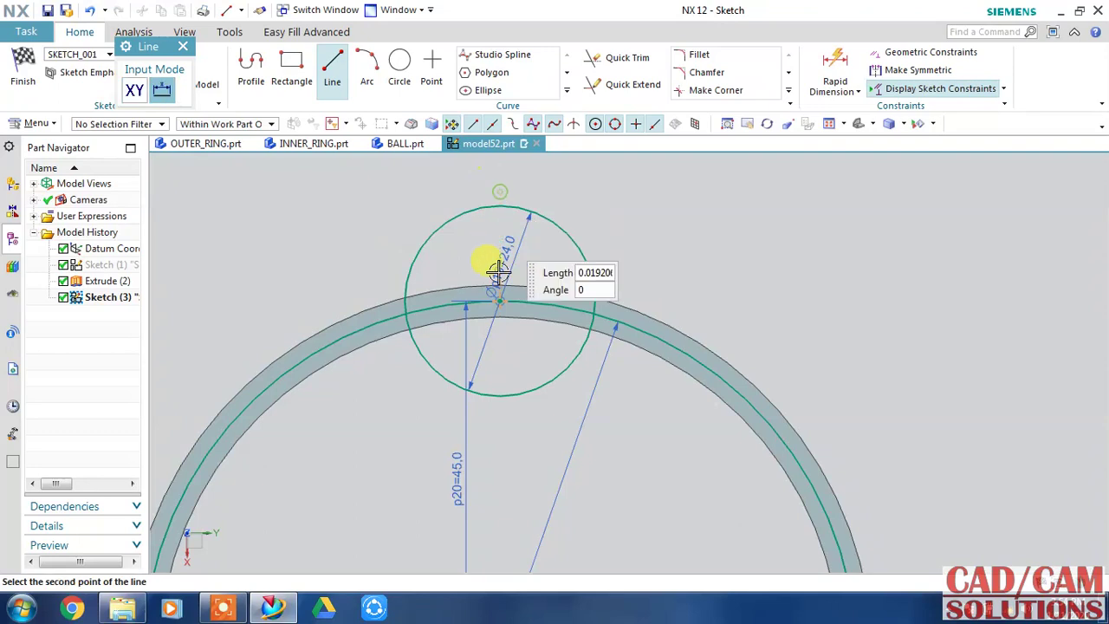
{"action": "left_click", "coordinate": [499, 419]}
Trim away the circle's left arc and the line segment below the circle
{"action": "left_click", "coordinate": [620, 58]}
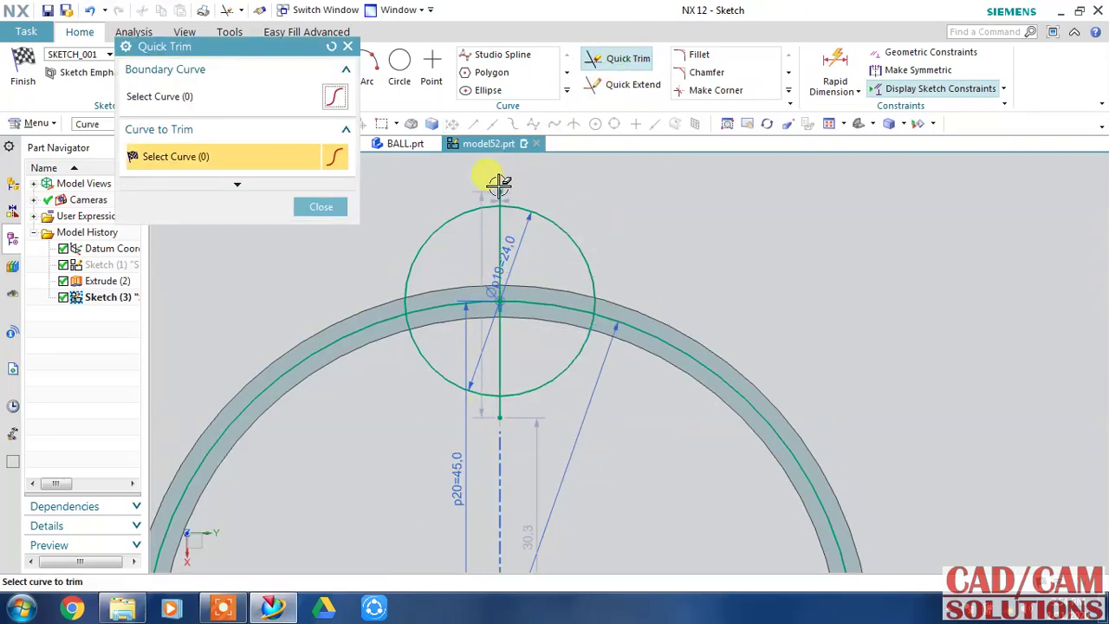
{"action": "left_click", "coordinate": [470, 212]}
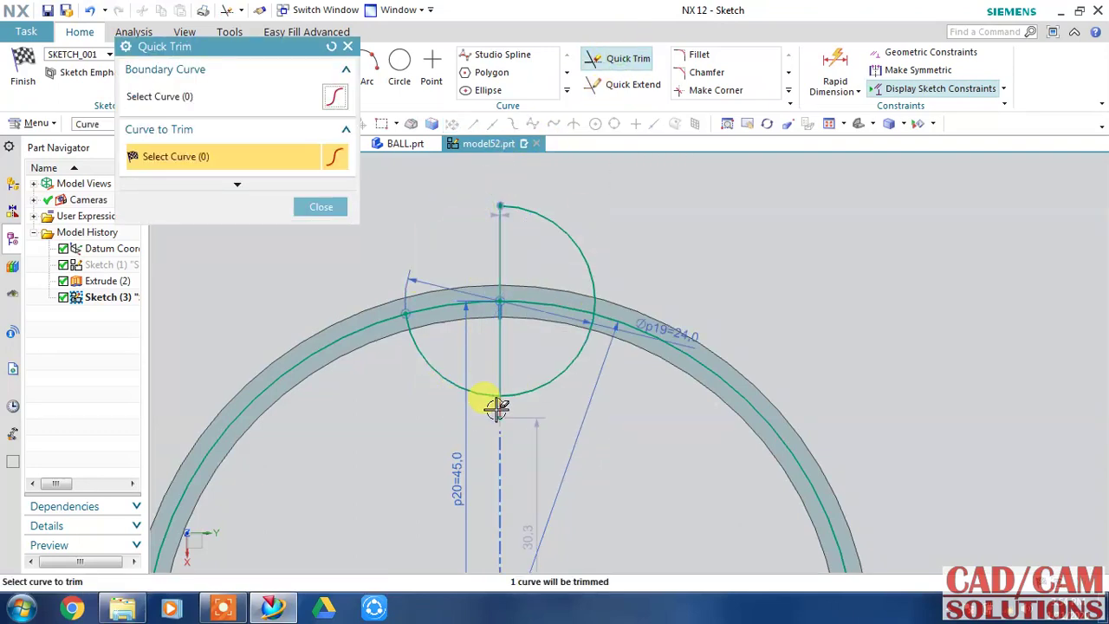
{"action": "left_click", "coordinate": [497, 407]}
{"action": "middle_click", "coordinate": [410, 384]}
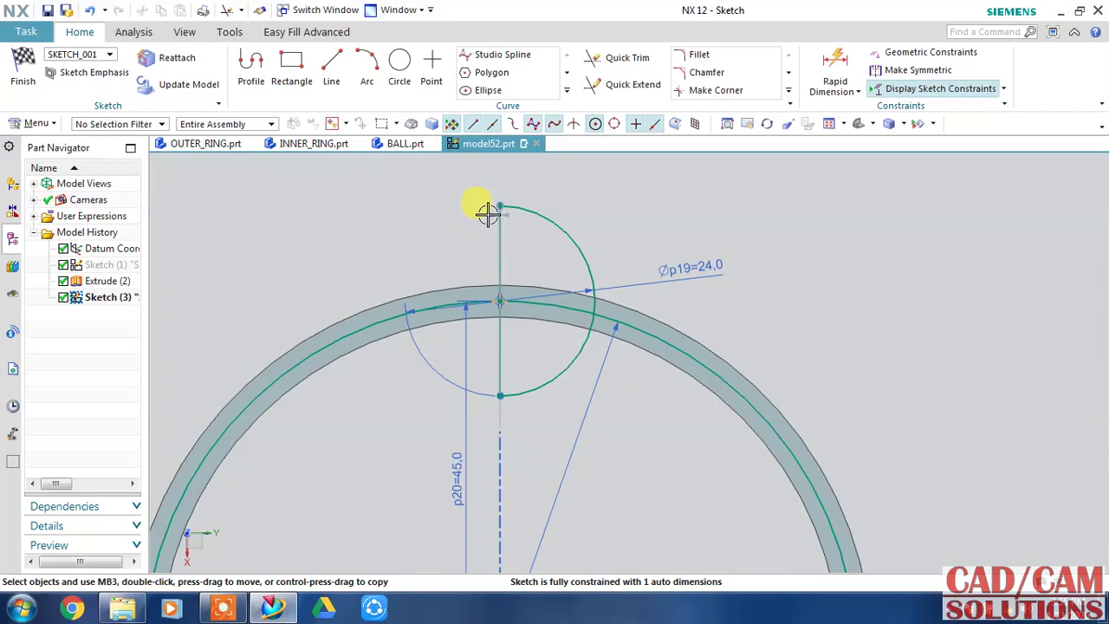
Convert the ring arc to reference geometry and finish the sketch
{"action": "right_click", "coordinate": [381, 322]}
{"action": "left_click", "coordinate": [386, 230]}
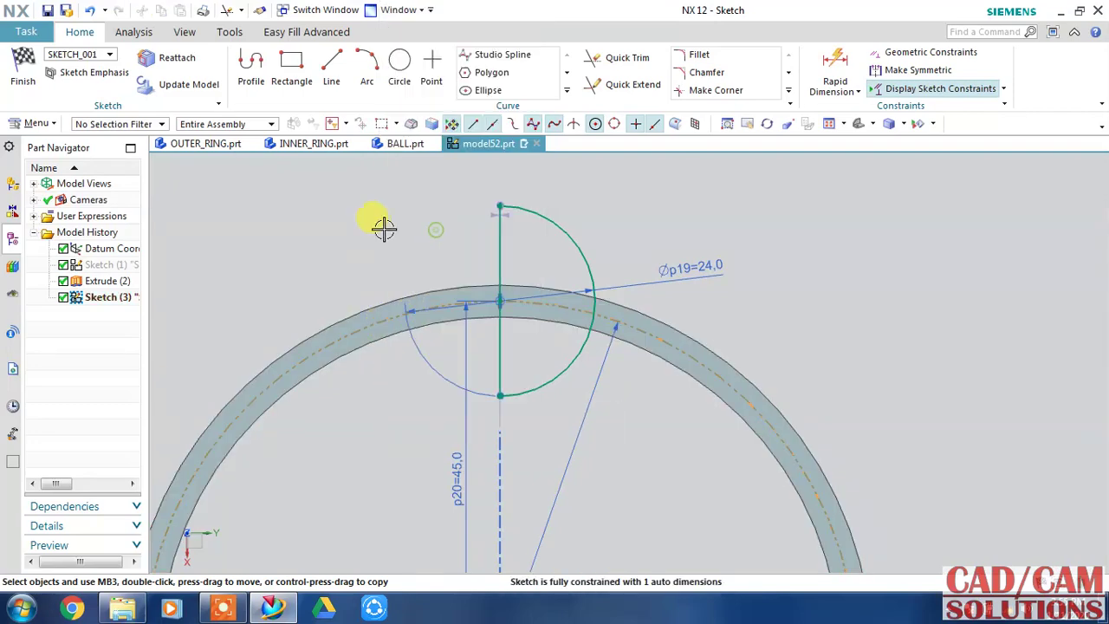
{"action": "scroll", "coordinate": [384, 228], "scroll_direction": "down", "scroll_amount": 3}
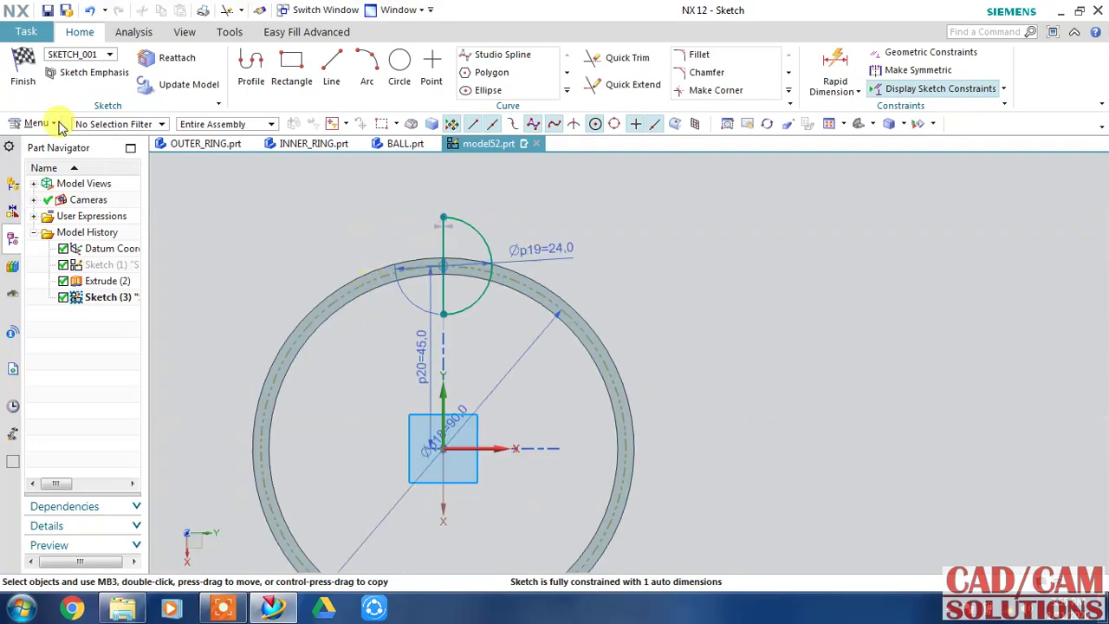
{"action": "left_click", "coordinate": [24, 76]}
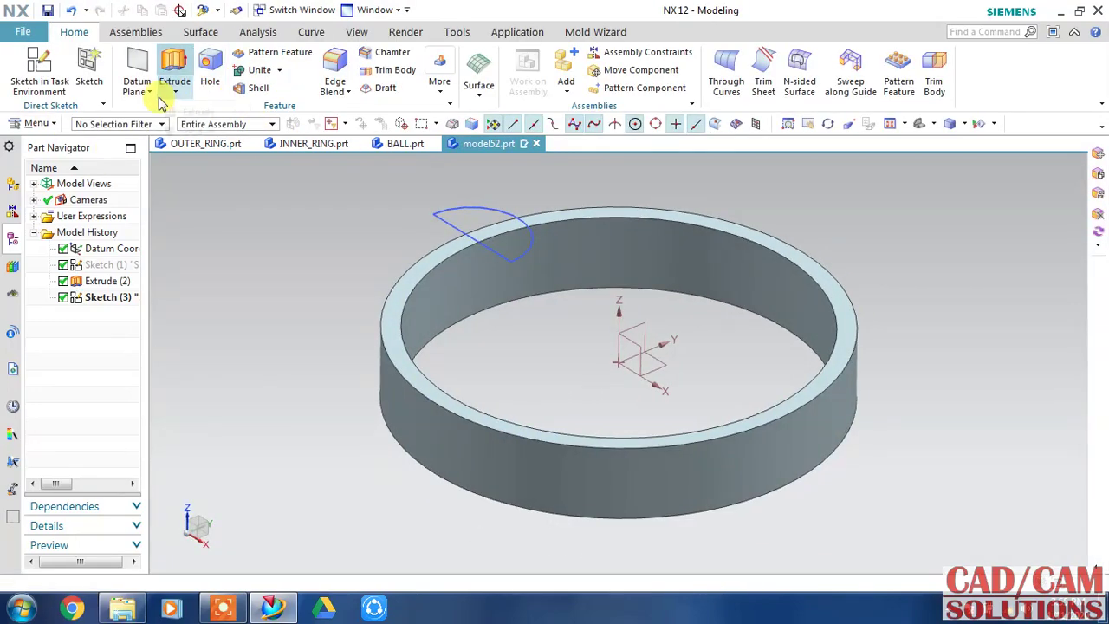
Revolve the half-circle about its vertical line, subtracting it from the ring to cut a spherical pocket
{"action": "left_click", "coordinate": [174, 93]}
{"action": "left_click", "coordinate": [189, 131]}
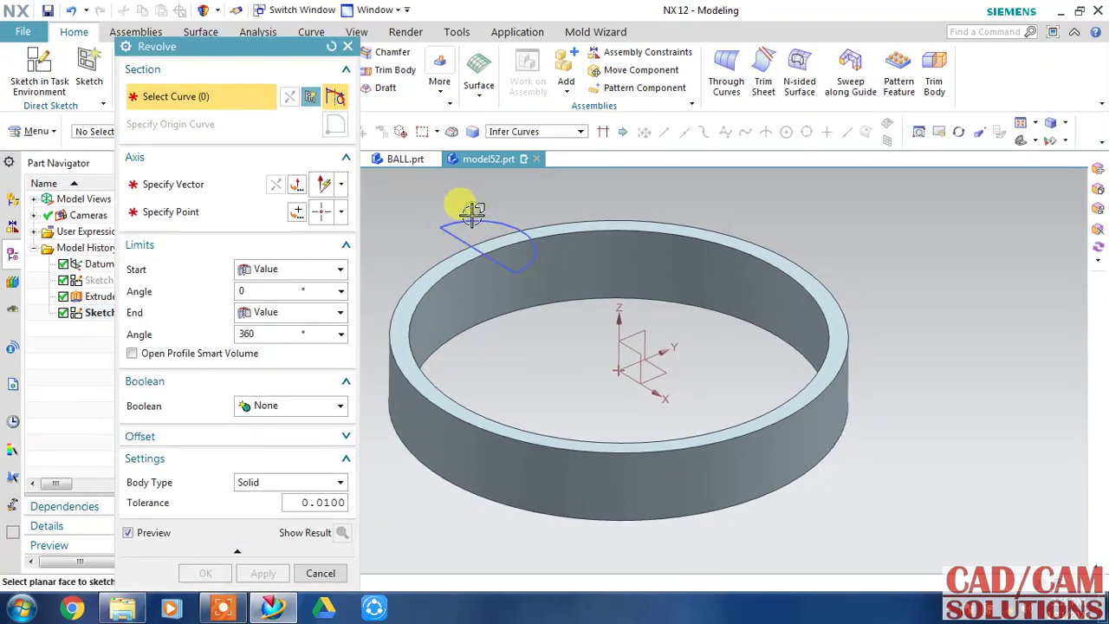
{"action": "left_click", "coordinate": [472, 212]}
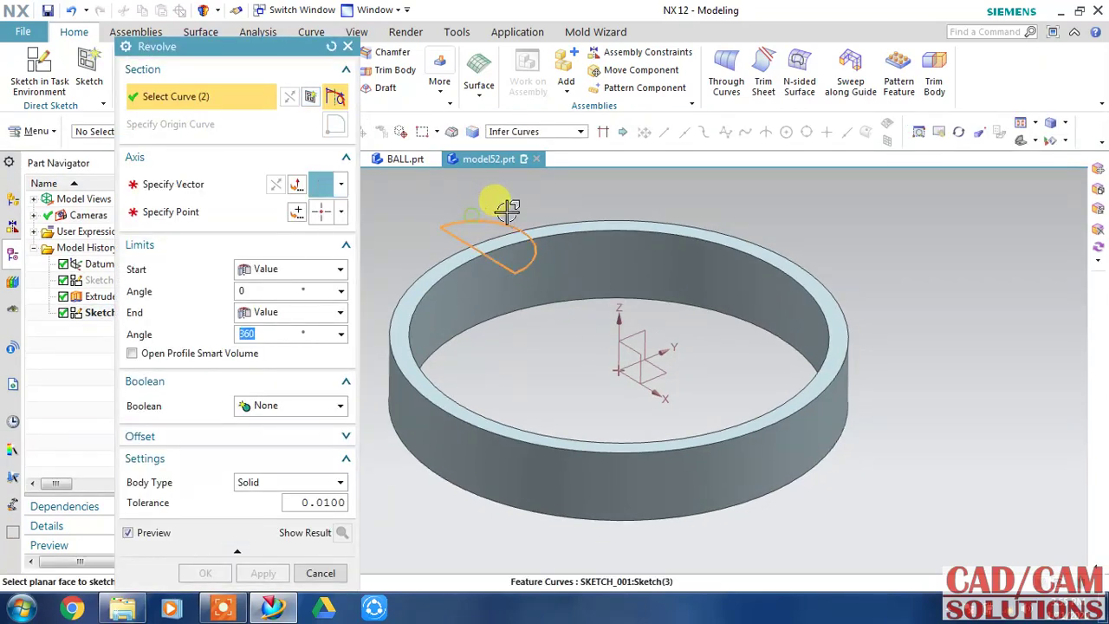
{"action": "left_click", "coordinate": [208, 189]}
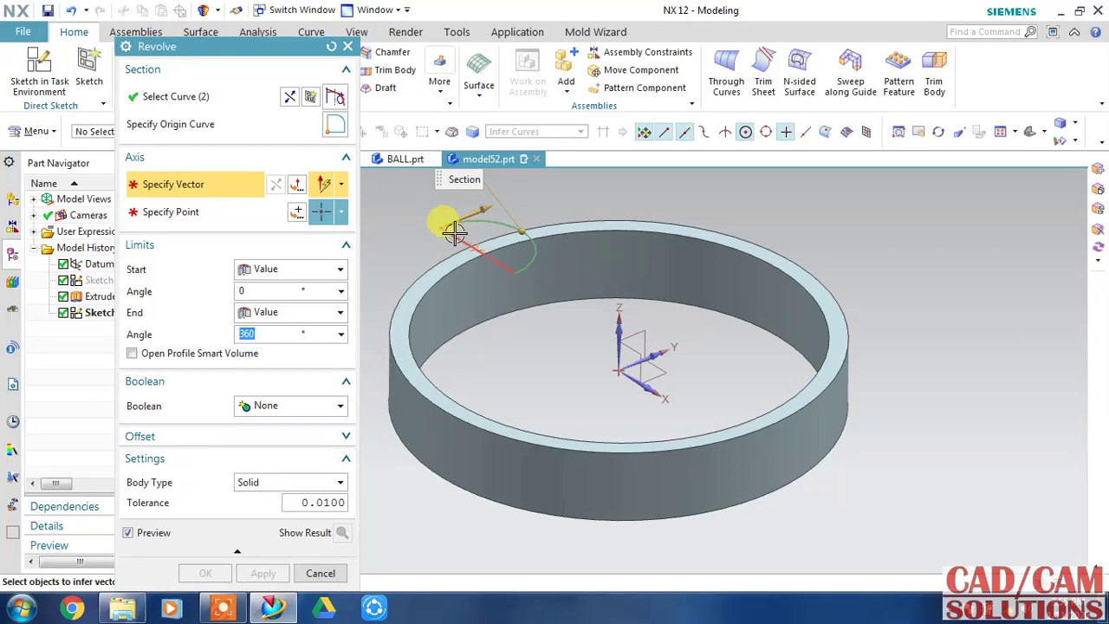
{"action": "left_click", "coordinate": [449, 229]}
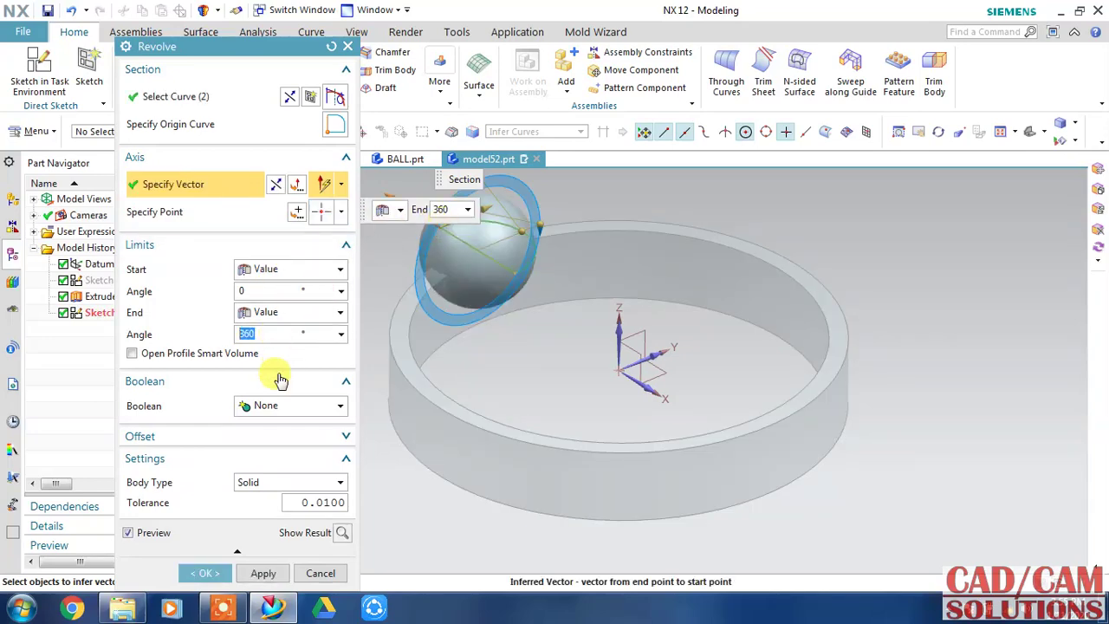
{"action": "left_click", "coordinate": [294, 405]}
{"action": "left_click", "coordinate": [286, 458]}
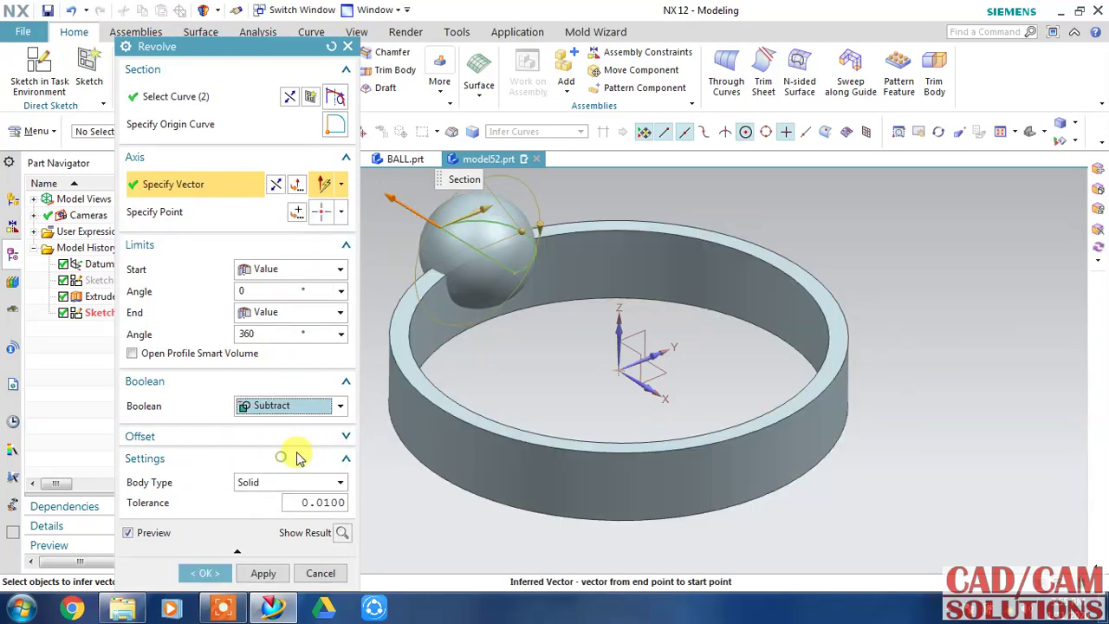
{"action": "left_click", "coordinate": [476, 351]}
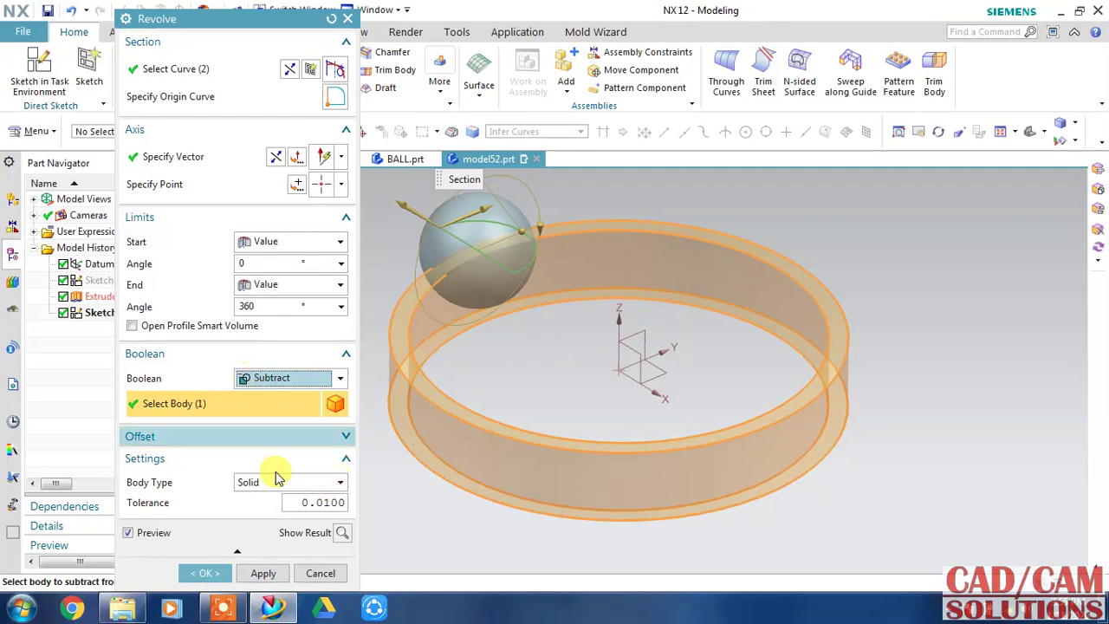
{"action": "left_click", "coordinate": [264, 574]}
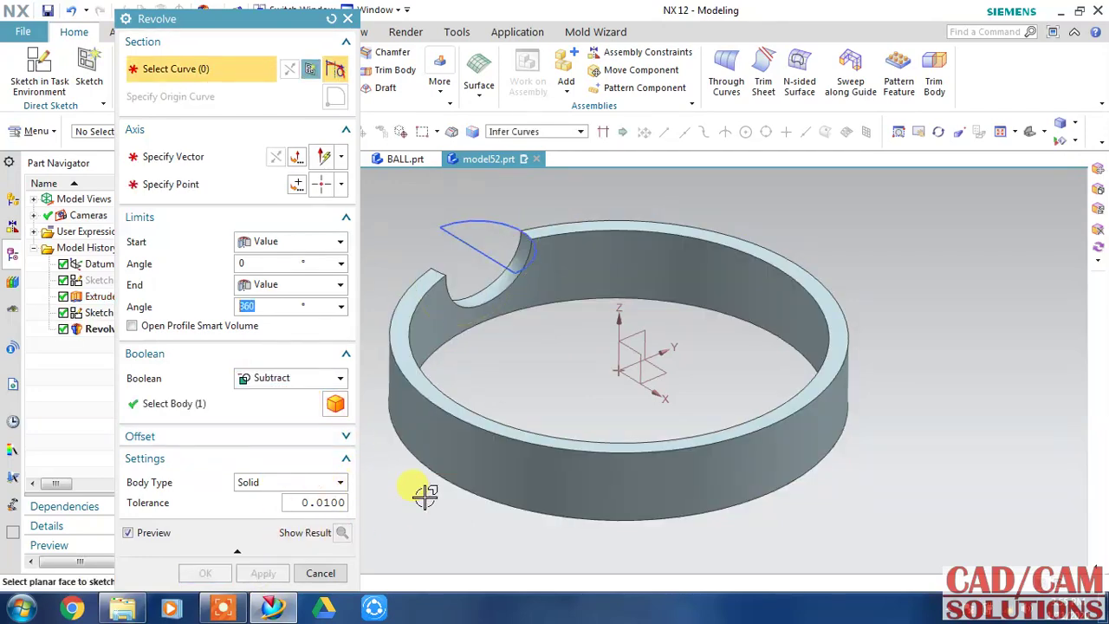
{"action": "left_click", "coordinate": [320, 571]}
{"action": "mouse_move", "coordinate": [411, 488]}
{"action": "middle_mouse_down"}
{"action": "mouse_move", "coordinate": [508, 339]}
{"action": "mouse_move", "coordinate": [506, 379]}
{"action": "mouse_move", "coordinate": [554, 383]}
{"action": "mouse_move", "coordinate": [547, 375]}
{"action": "middle_mouse_up"}
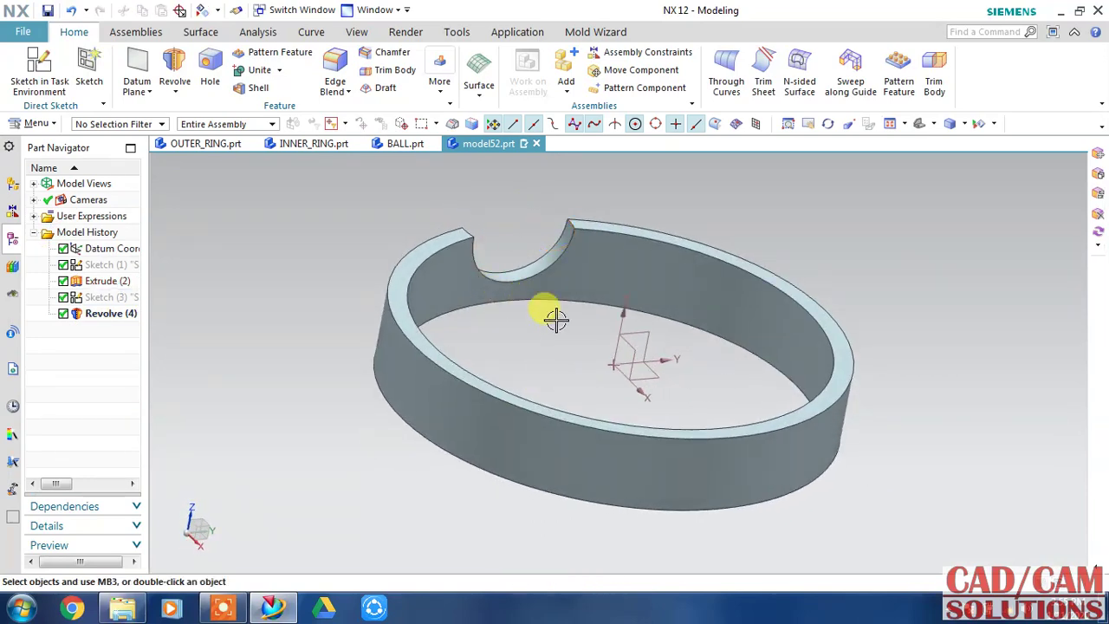
{"action": "mouse_move", "coordinate": [557, 318]}
{"action": "middle_mouse_down"}
{"action": "mouse_move", "coordinate": [525, 329]}
{"action": "mouse_move", "coordinate": [559, 353]}
{"action": "mouse_move", "coordinate": [500, 289]}
{"action": "middle_mouse_up"}
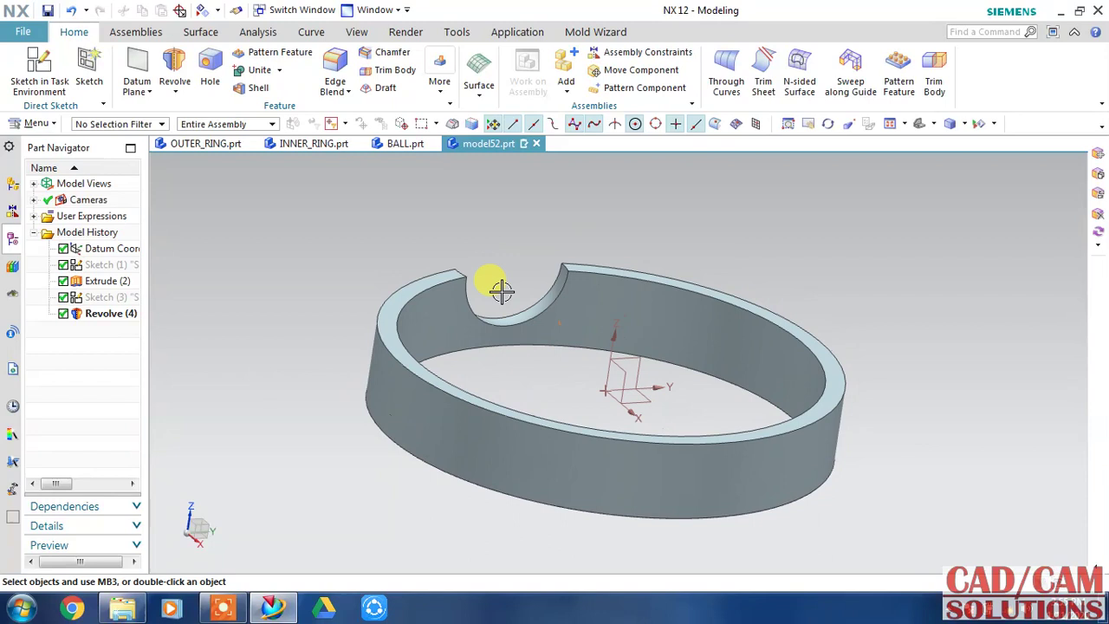
Blend both pocket top edges at 2 mm, then select the Revolve and its sketch in the Part Navigator
{"action": "left_click", "coordinate": [334, 71]}
{"action": "scroll", "coordinate": [560, 264], "scroll_direction": "down", "scroll_amount": 3}
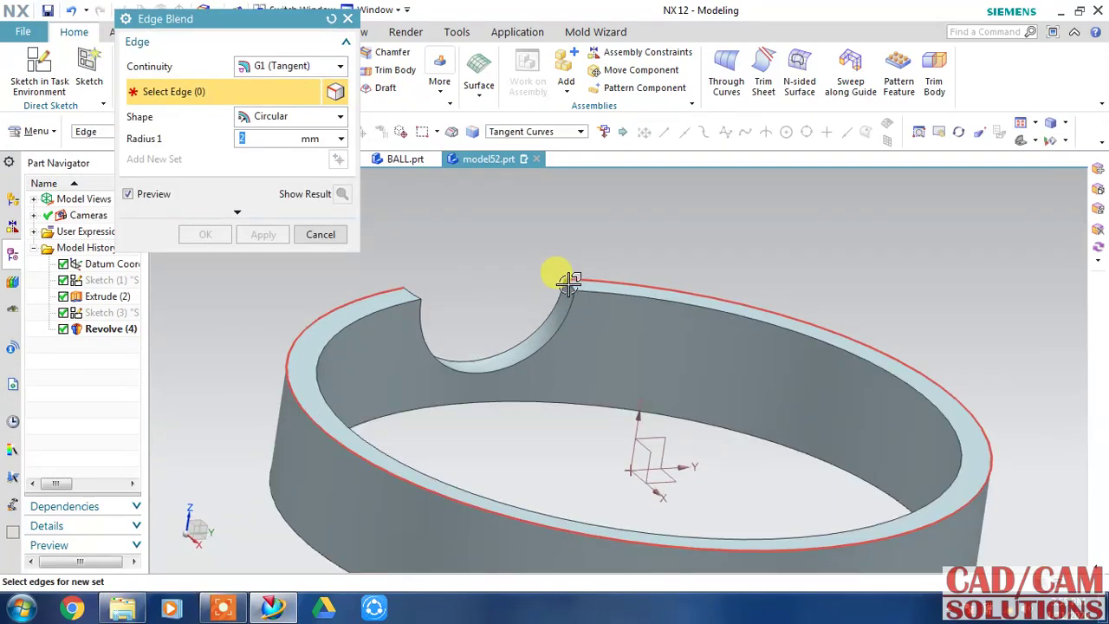
{"action": "left_click", "coordinate": [564, 280]}
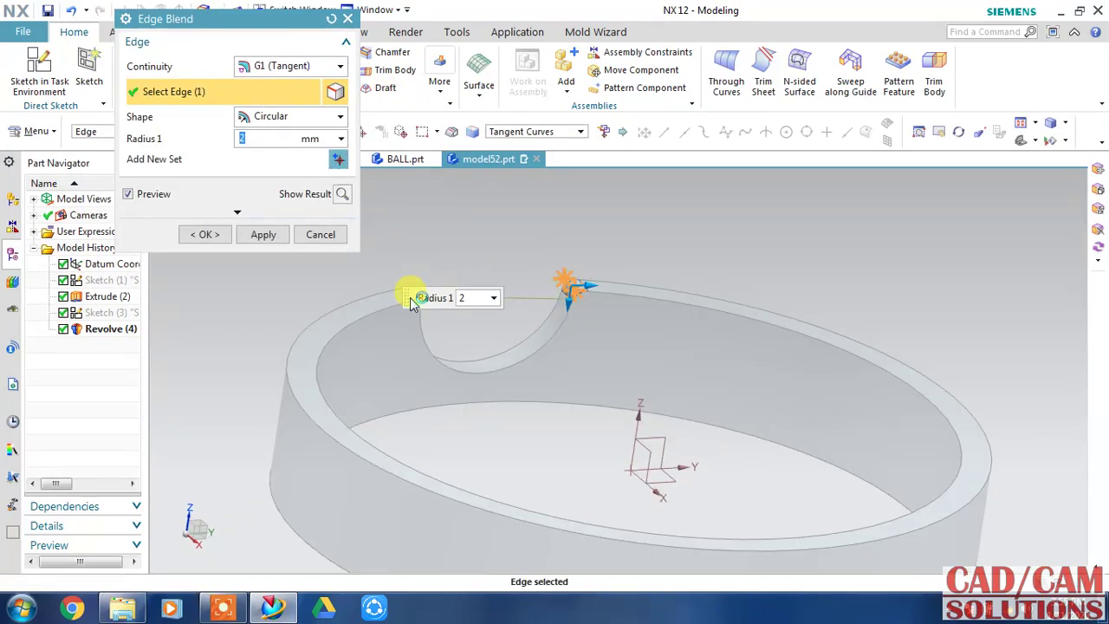
{"action": "left_click_drag", "start_coordinate": [412, 300], "coordinate": [513, 234]}
{"action": "left_click", "coordinate": [409, 292]}
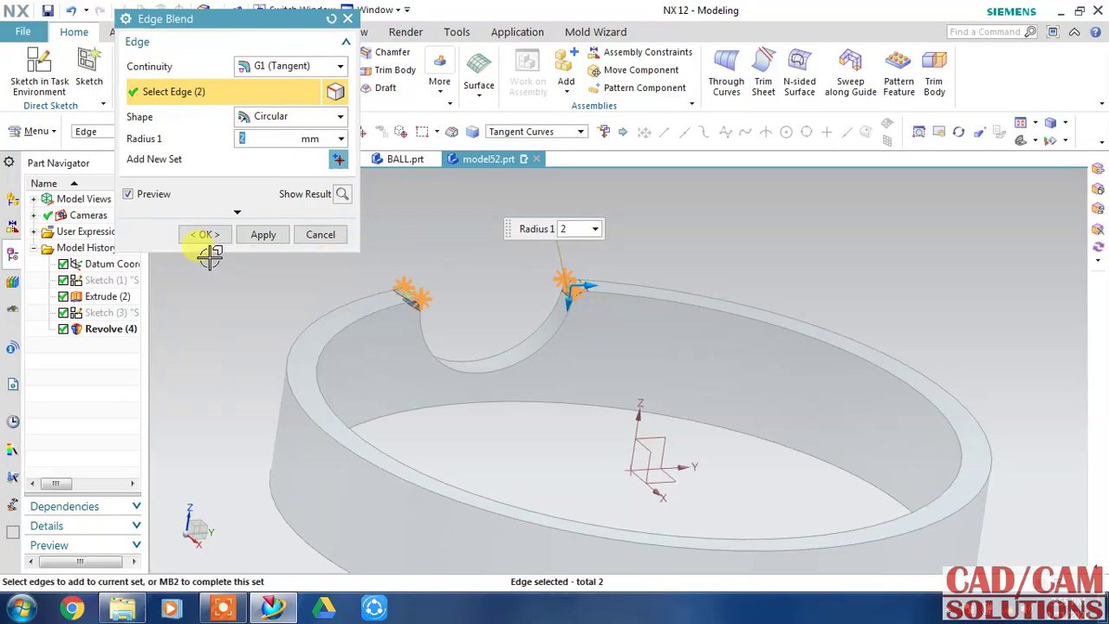
{"action": "left_click", "coordinate": [210, 243]}
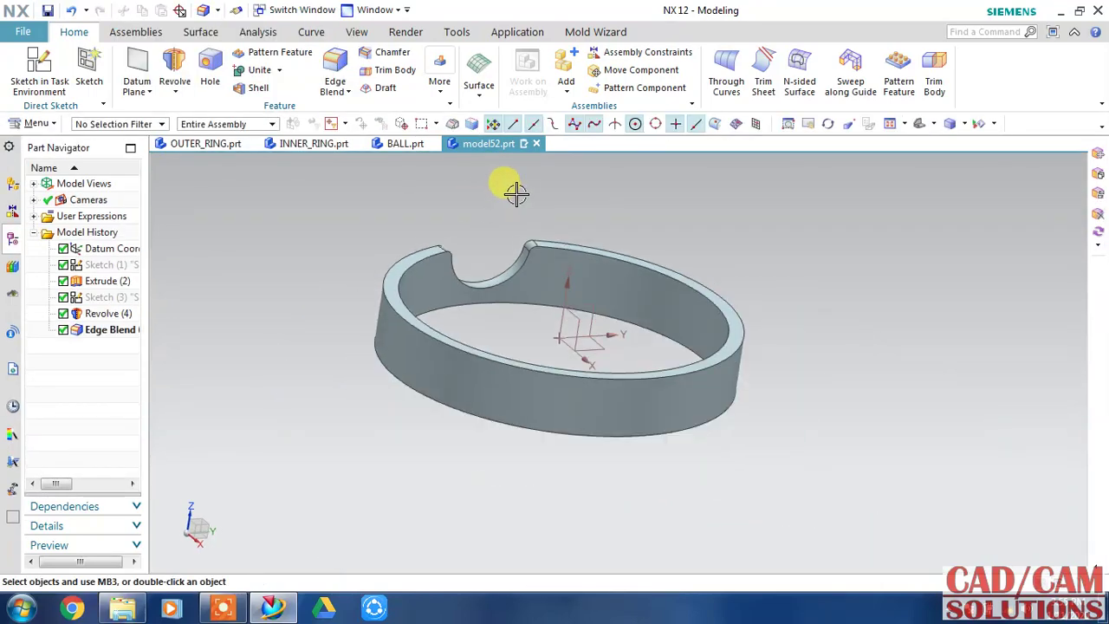
{"action": "mouse_move", "coordinate": [515, 190]}
{"action": "middle_mouse_down"}
{"action": "mouse_move", "coordinate": [505, 220]}
{"action": "mouse_move", "coordinate": [507, 206]}
{"action": "mouse_move", "coordinate": [434, 235]}
{"action": "mouse_move", "coordinate": [439, 249]}
{"action": "mouse_move", "coordinate": [433, 228]}
{"action": "middle_mouse_up"}
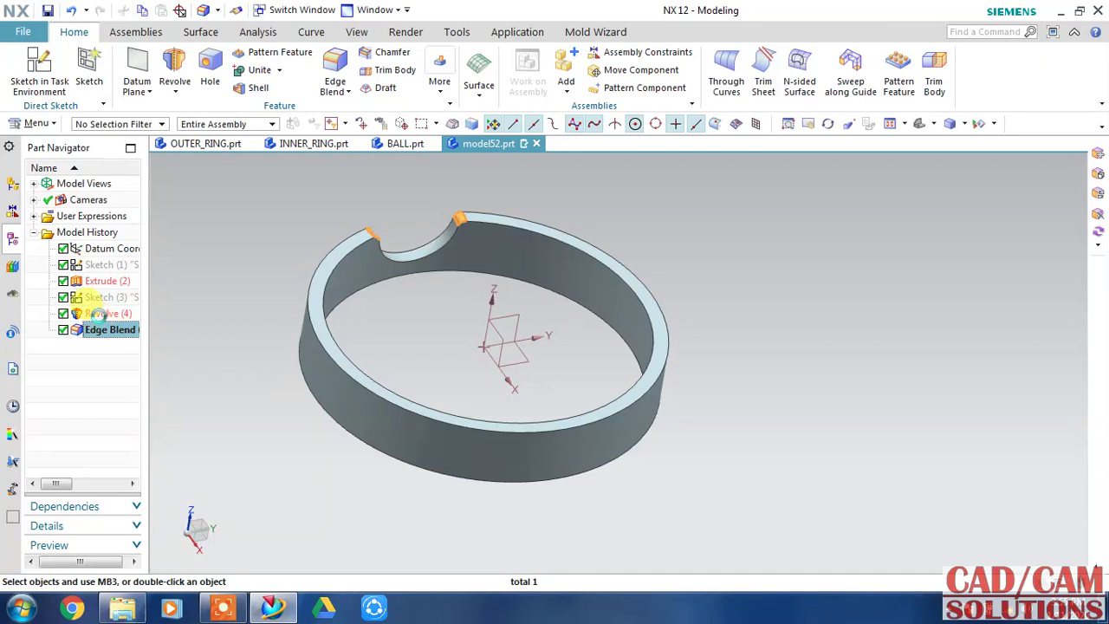
{"action": "left_click", "coordinate": [100, 313], "text": "ctrl"}
{"action": "left_click", "coordinate": [99, 298], "text": "ctrl"}
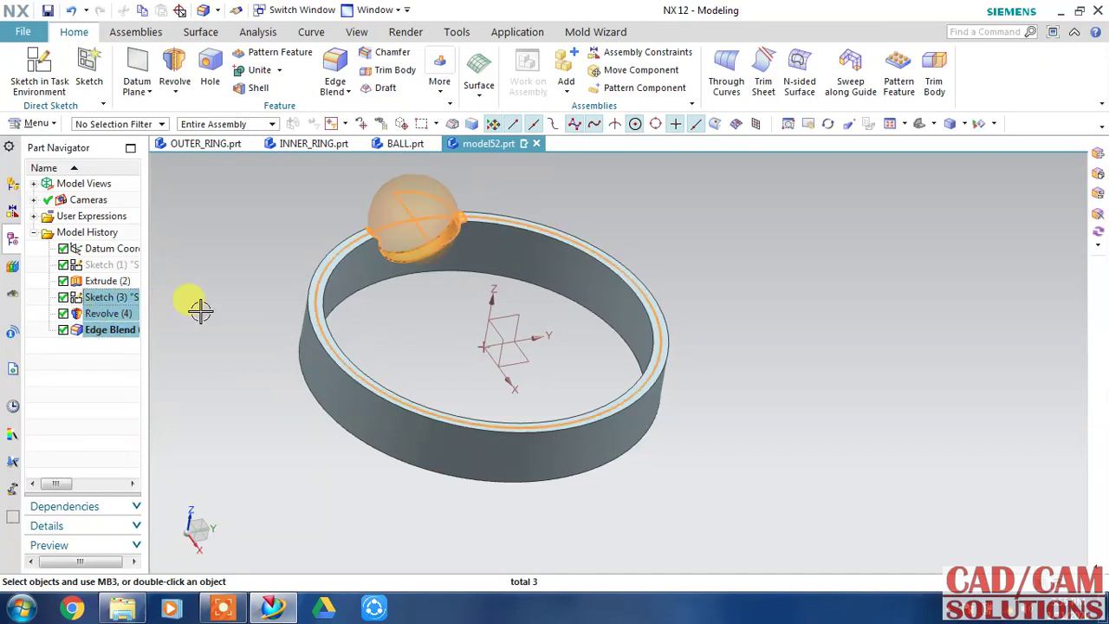
Pattern the pocket features circularly about the Z axis: 8 copies over 360°
{"action": "left_click", "coordinate": [899, 69]}
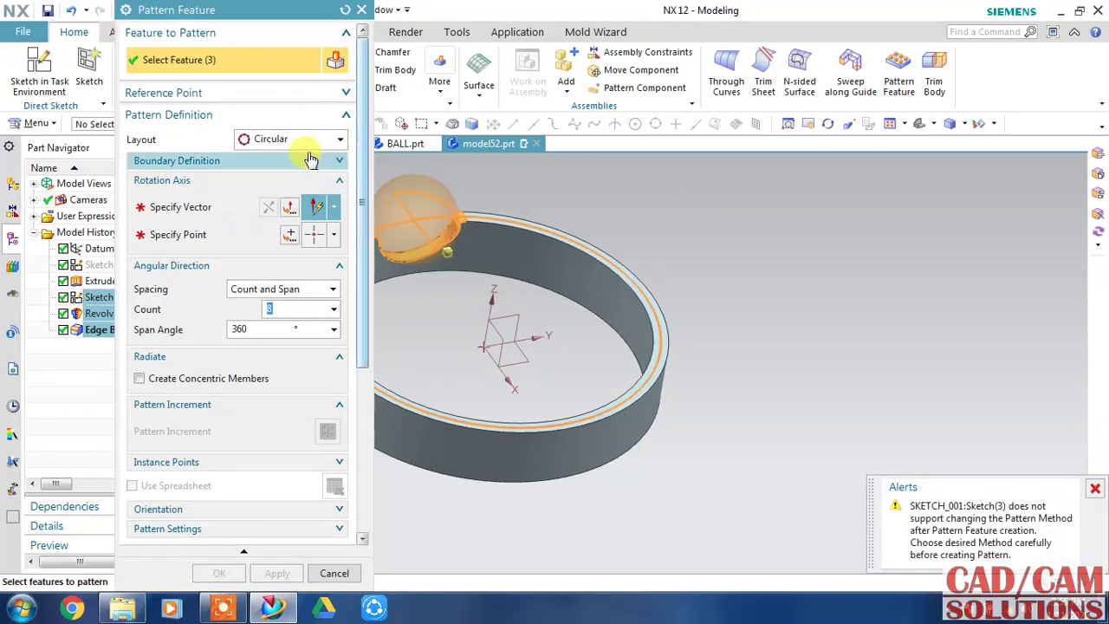
{"action": "left_click", "coordinate": [219, 206]}
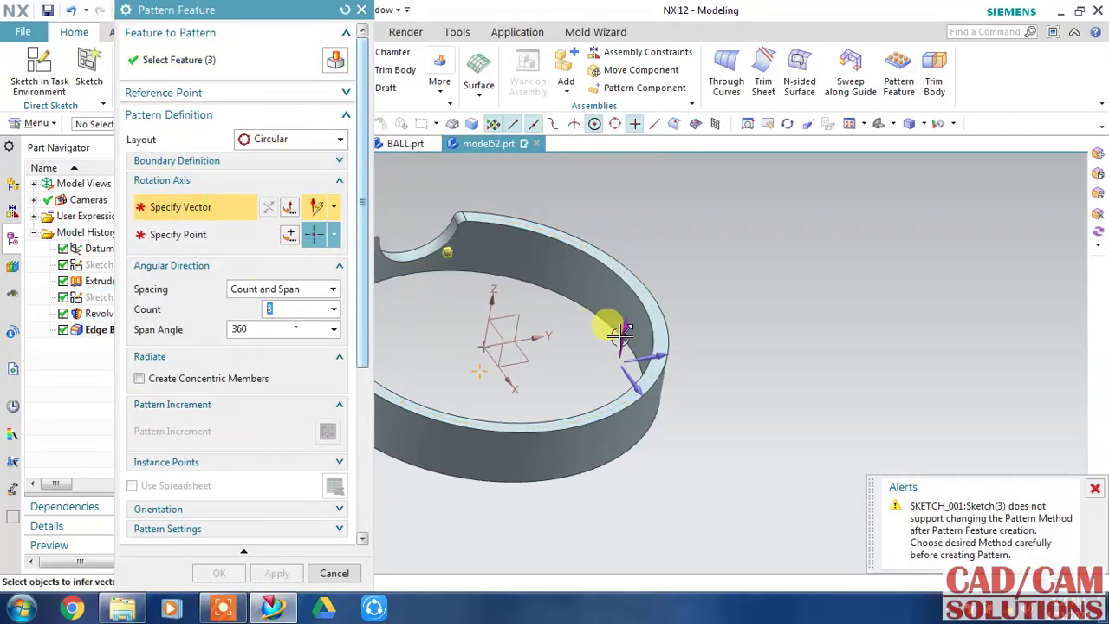
{"action": "left_click", "coordinate": [579, 332]}
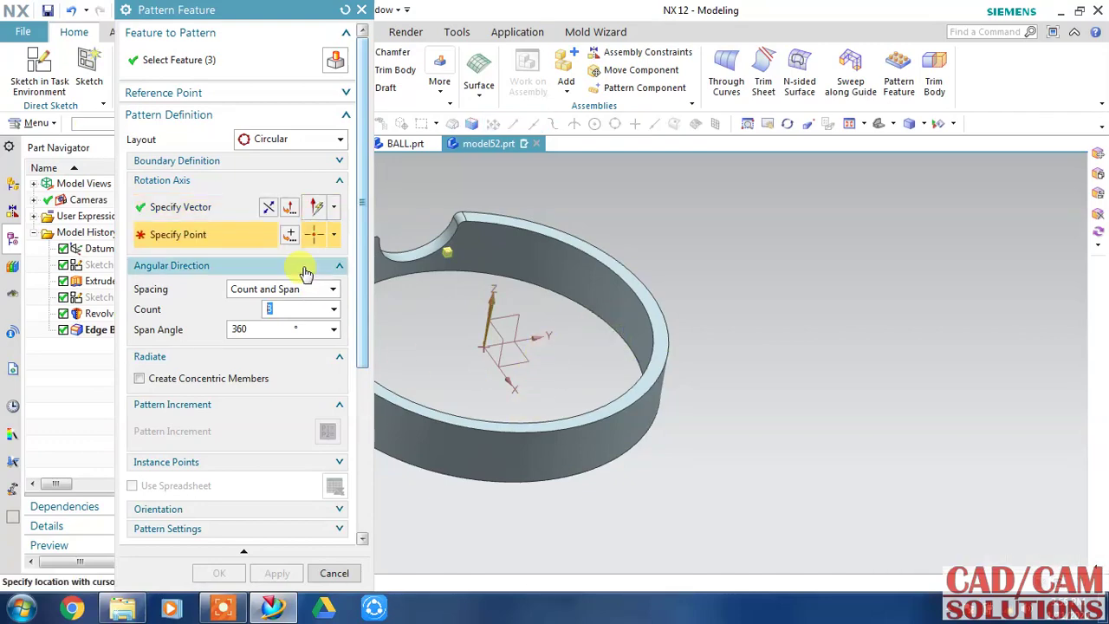
{"action": "left_click", "coordinate": [289, 234]}
{"action": "left_click", "coordinate": [264, 316]}
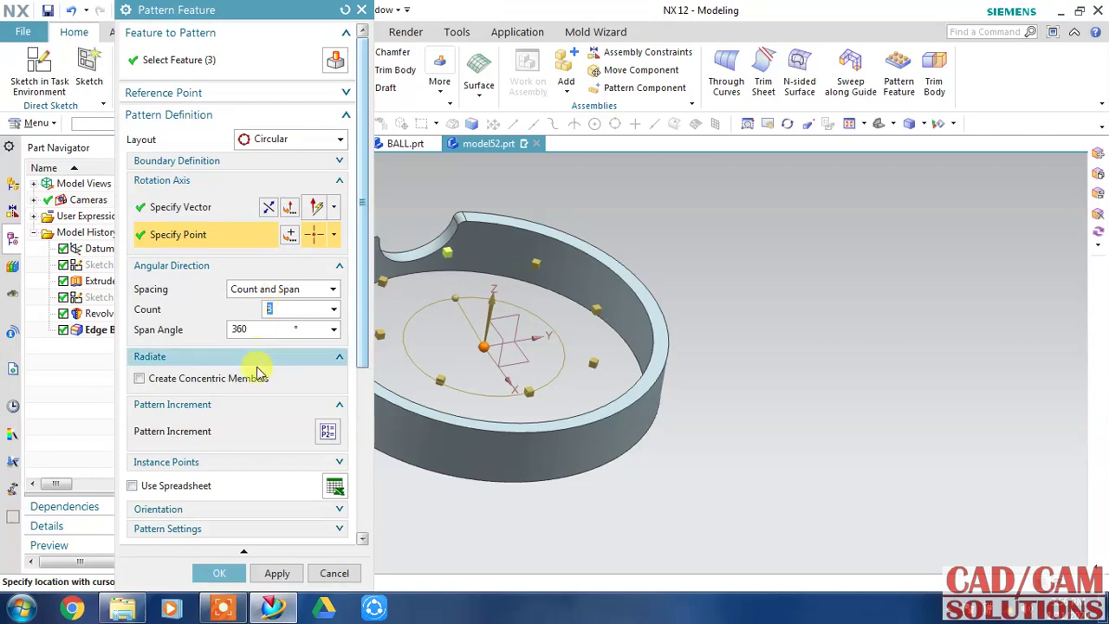
{"action": "left_click", "coordinate": [216, 575]}
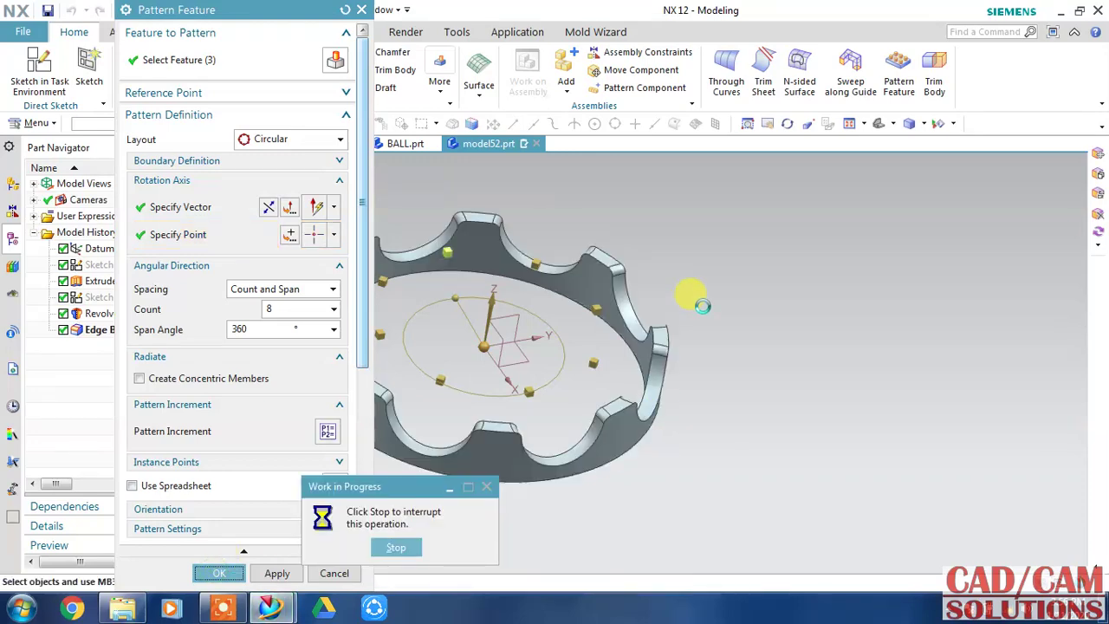
{"action": "middle_click_drag", "start_coordinate": [690, 262], "coordinate": [685, 257]}
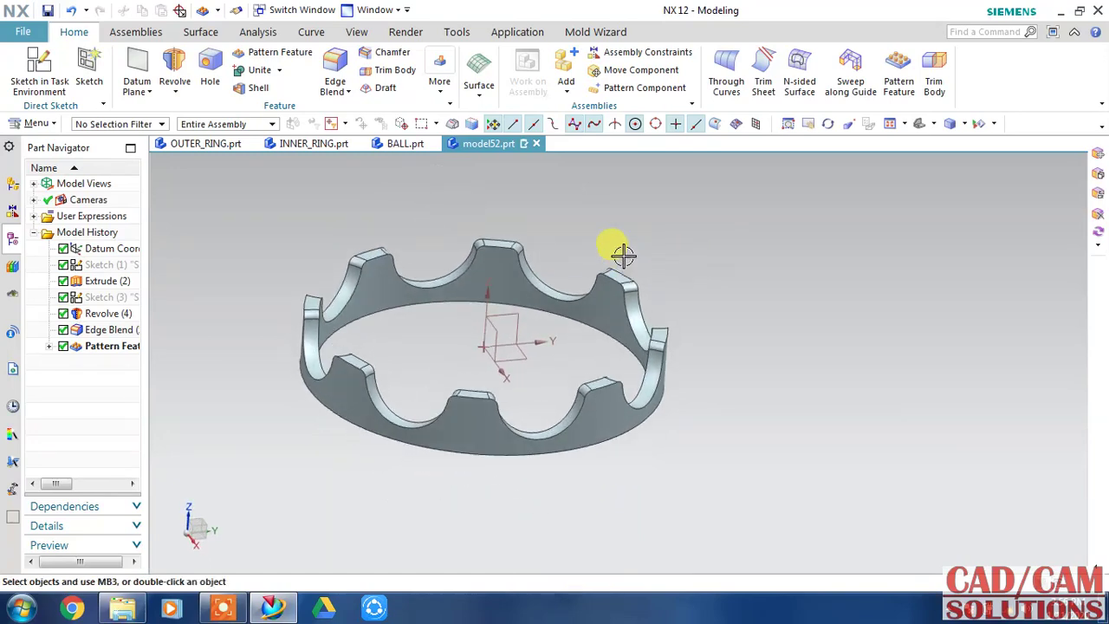
Shell the cage to 1.5 mm thickness, removing the top face and two other faces
{"action": "left_click", "coordinate": [262, 90]}
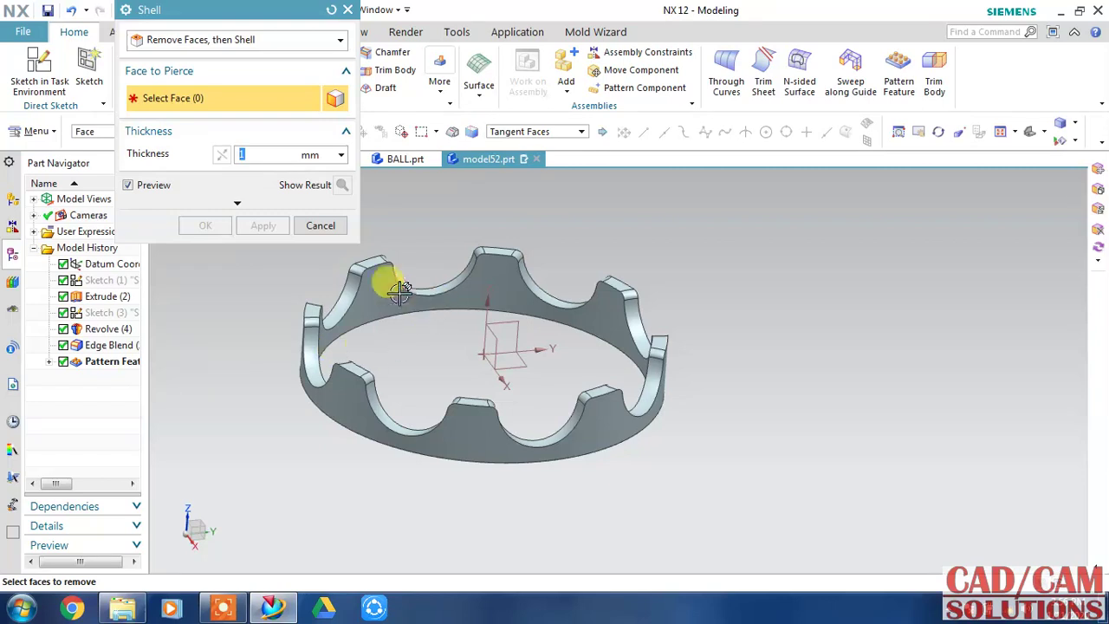
{"action": "left_click", "coordinate": [372, 277]}
{"action": "middle_click_drag", "start_coordinate": [273, 354], "coordinate": [367, 352]}
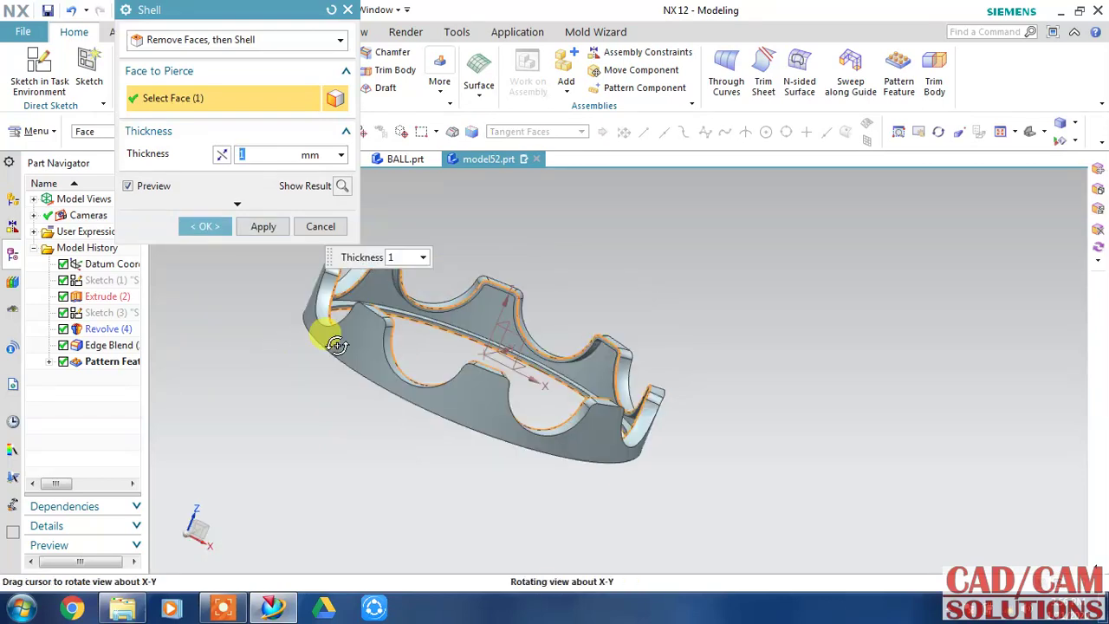
{"action": "left_click", "coordinate": [396, 317]}
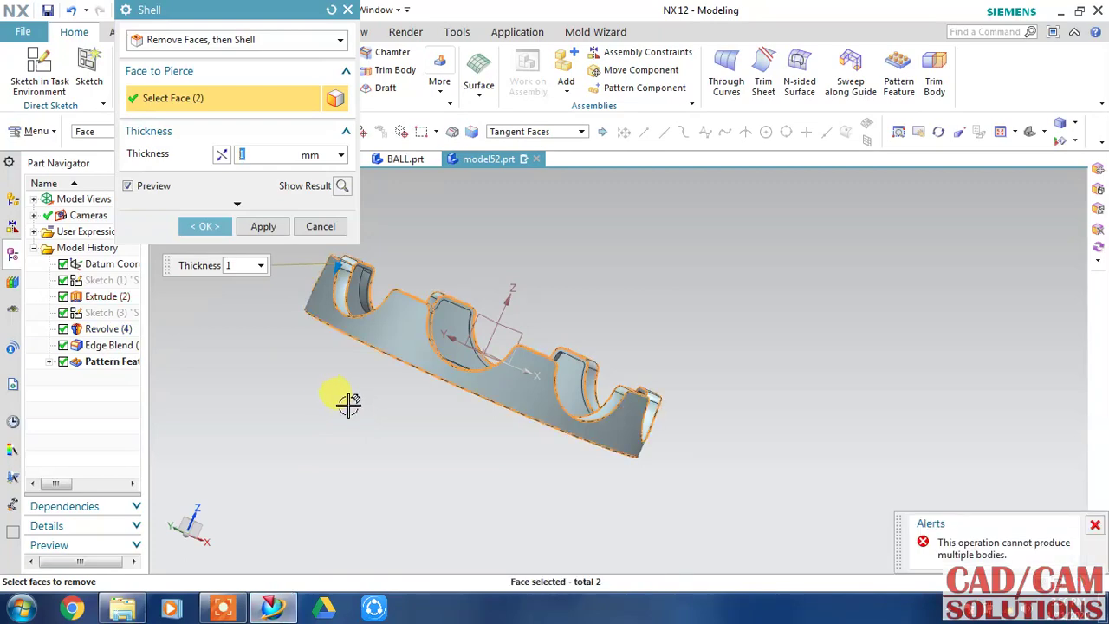
{"action": "mouse_move", "coordinate": [354, 409]}
{"action": "middle_mouse_down"}
{"action": "mouse_move", "coordinate": [364, 338]}
{"action": "mouse_move", "coordinate": [520, 252]}
{"action": "mouse_move", "coordinate": [520, 309]}
{"action": "mouse_move", "coordinate": [532, 302]}
{"action": "mouse_move", "coordinate": [520, 235]}
{"action": "mouse_move", "coordinate": [495, 234]}
{"action": "middle_mouse_up"}
{"action": "left_click", "coordinate": [561, 216]}
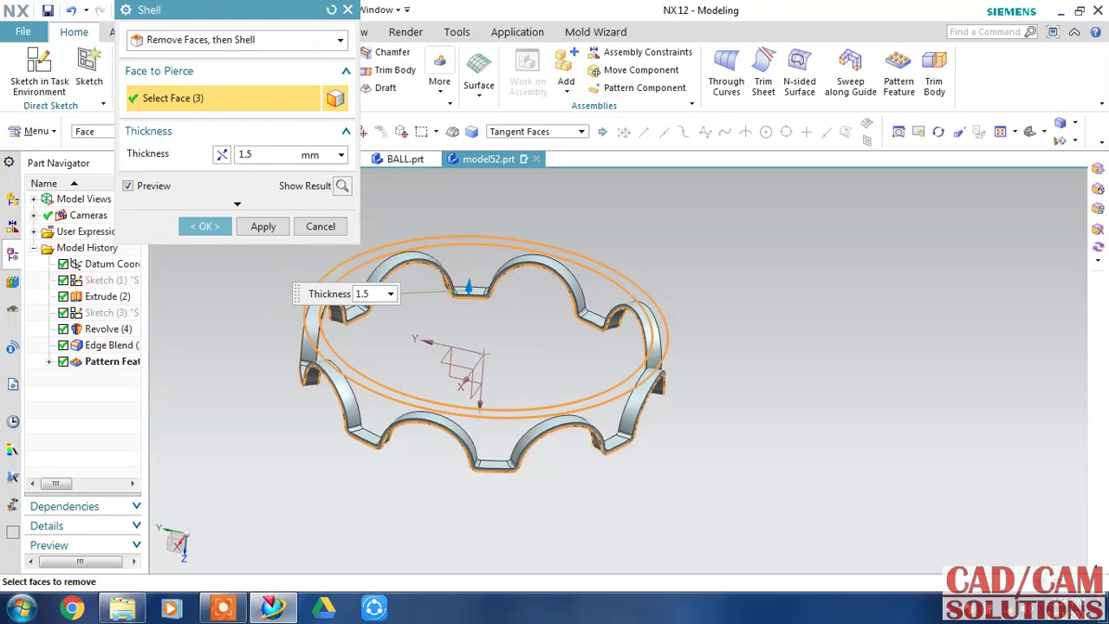
{"action": "double_click", "coordinate": [257, 156]}
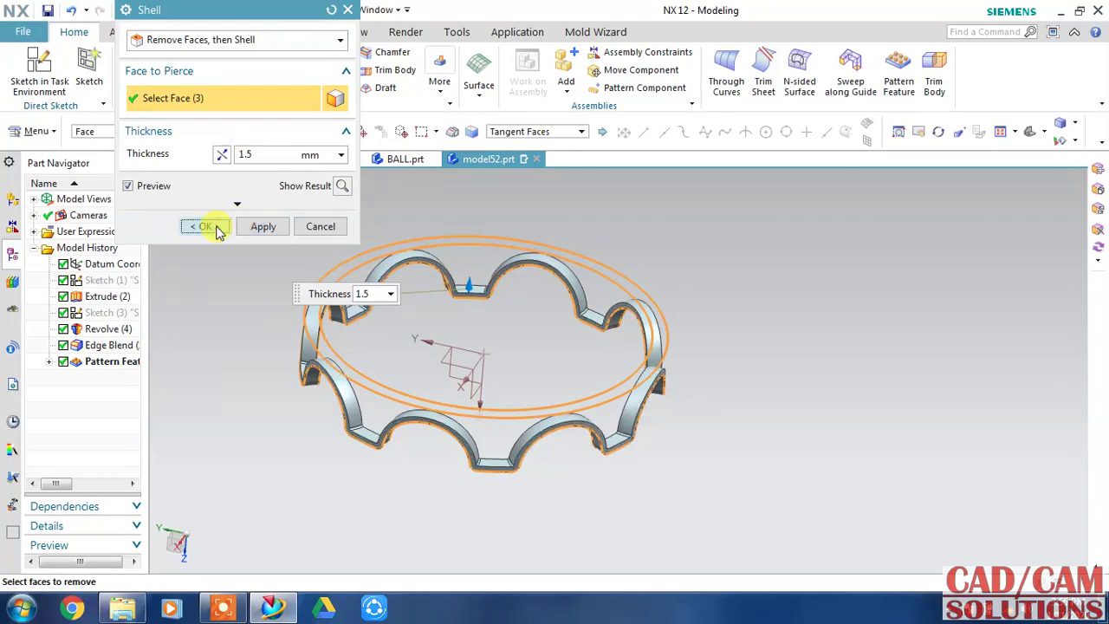
{"action": "left_click", "coordinate": [217, 230]}
{"action": "mouse_move", "coordinate": [367, 240]}
{"action": "middle_mouse_down"}
{"action": "mouse_move", "coordinate": [441, 228]}
{"action": "mouse_move", "coordinate": [441, 335]}
{"action": "mouse_move", "coordinate": [446, 274]}
{"action": "middle_mouse_up"}
{"action": "mouse_move", "coordinate": [457, 225]}
{"action": "middle_mouse_down"}
{"action": "mouse_move", "coordinate": [471, 210]}
{"action": "mouse_move", "coordinate": [463, 243]}
{"action": "middle_mouse_up"}
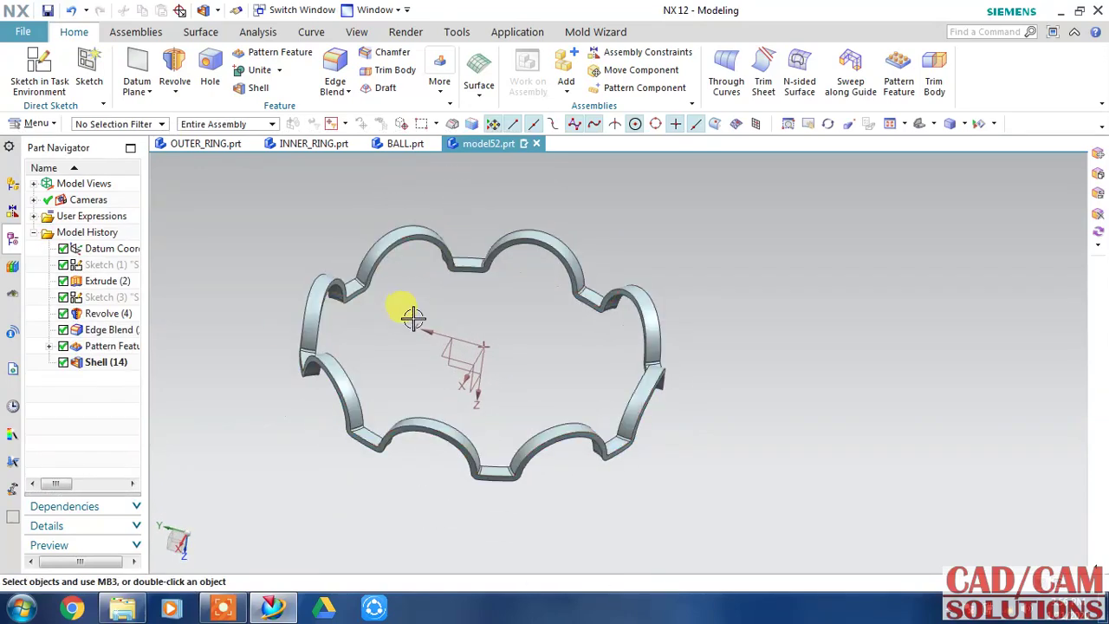
Create a new sketch on the XY plane with the default orientation
{"action": "left_click", "coordinate": [39, 74]}
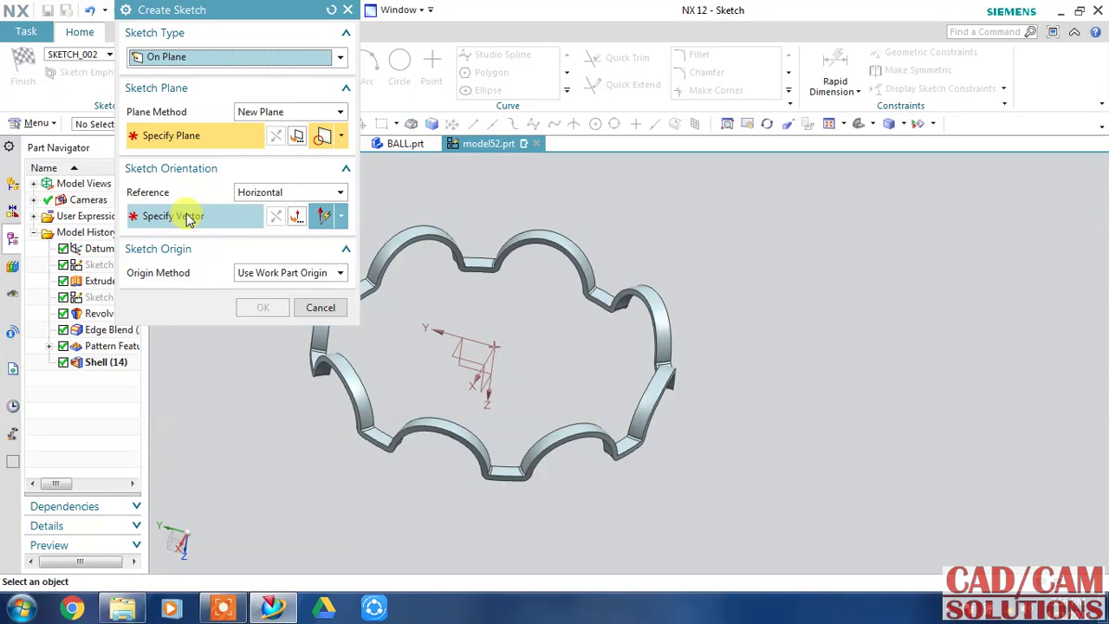
{"action": "middle_click_drag", "start_coordinate": [815, 278], "coordinate": [705, 270]}
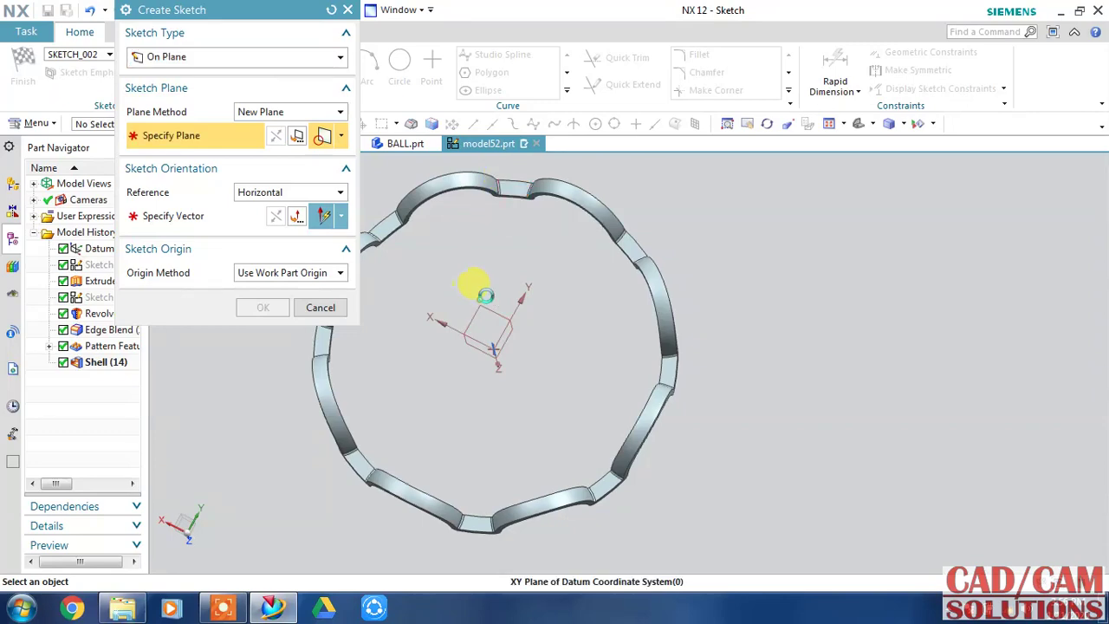
{"action": "left_click", "coordinate": [482, 294]}
{"action": "left_click", "coordinate": [637, 334]}
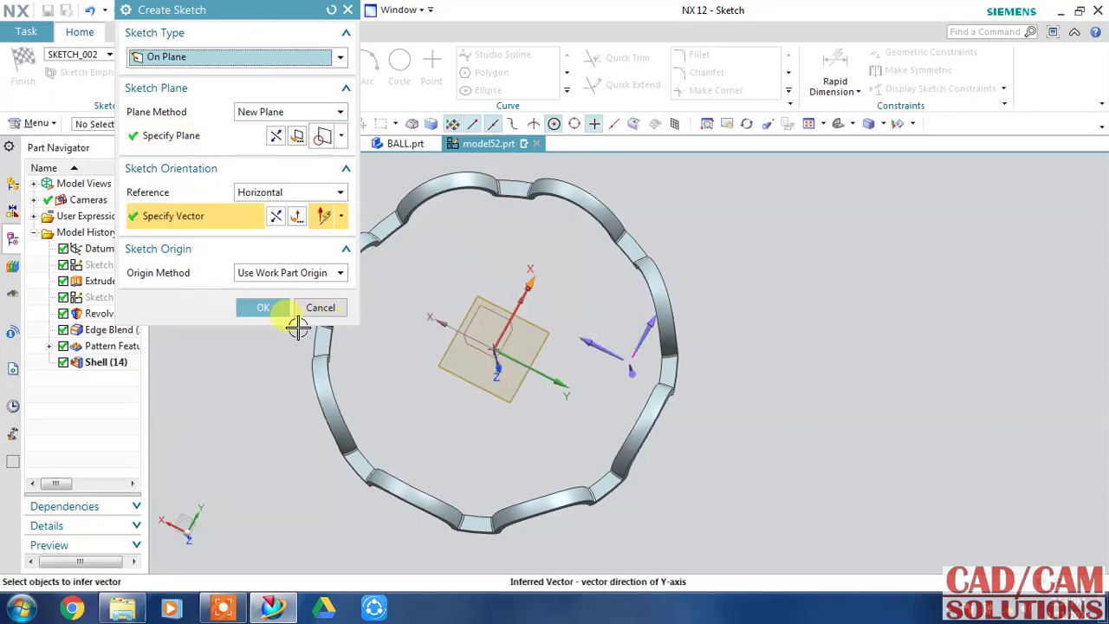
{"action": "left_click", "coordinate": [262, 306]}
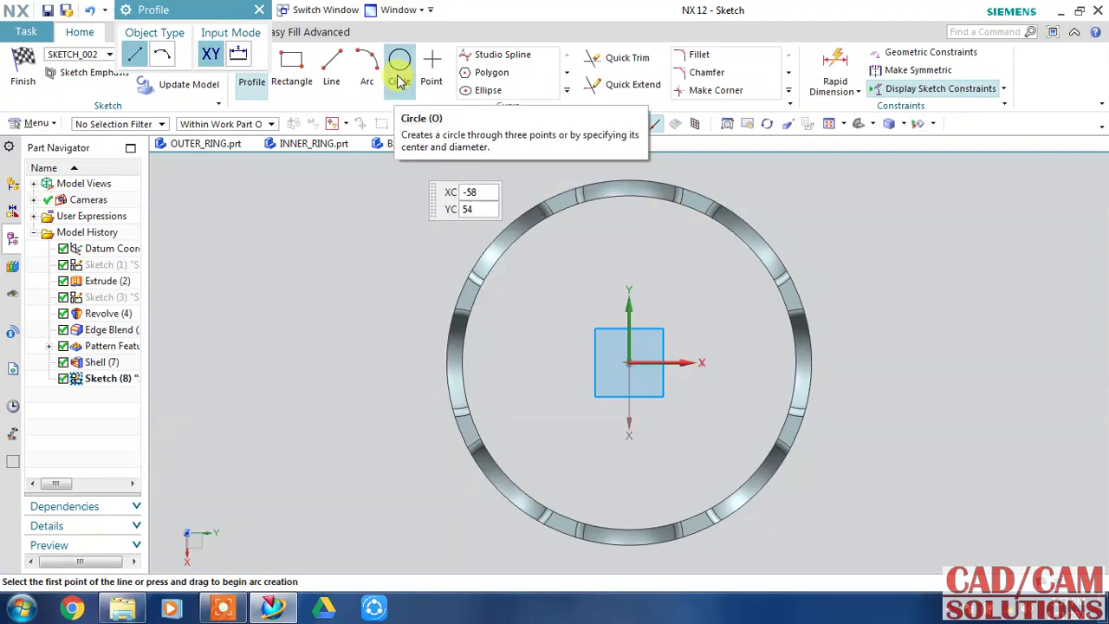
Draw a Ø90 circle at the origin and a Ø2 circle centred on the ring's arc
{"action": "left_click", "coordinate": [401, 77]}
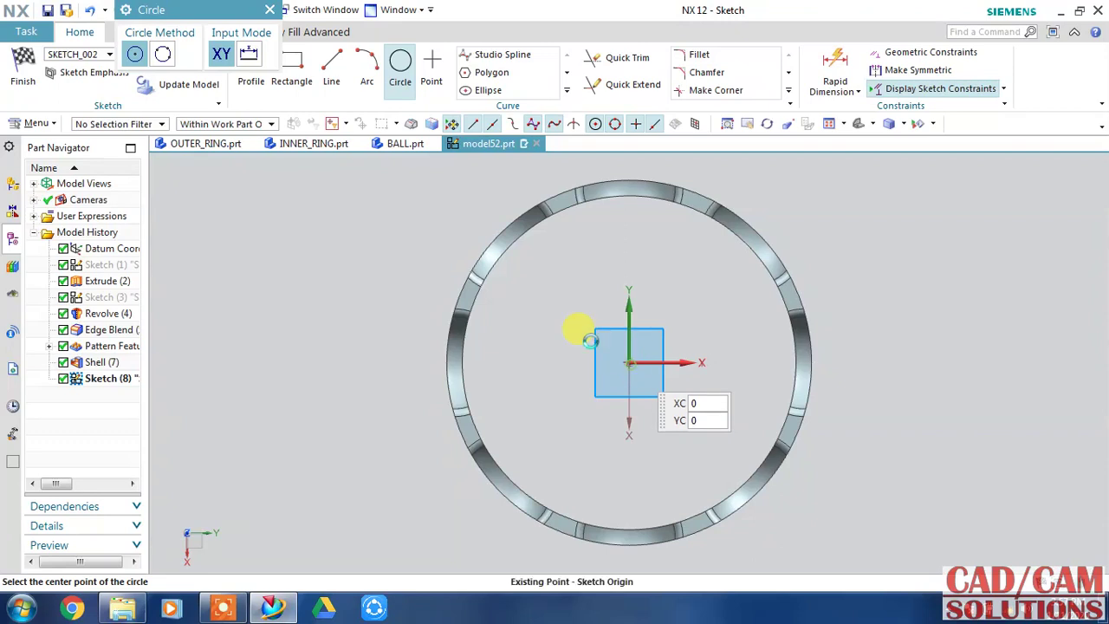
{"action": "left_click", "coordinate": [589, 340]}
{"action": "type", "text": "90"}
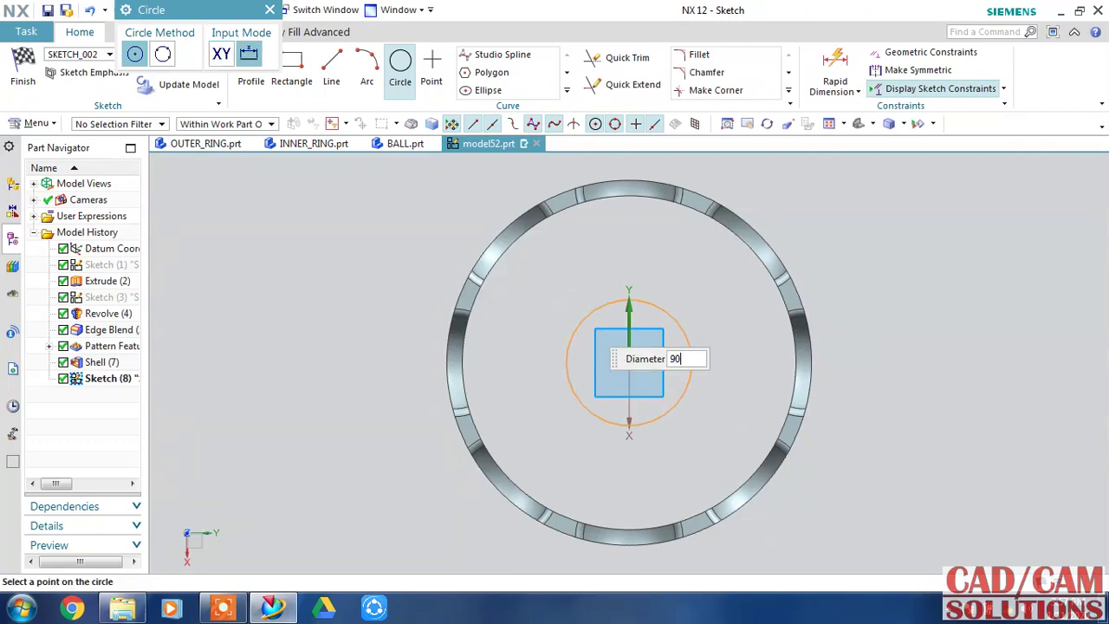
{"action": "key", "text": "Return"}
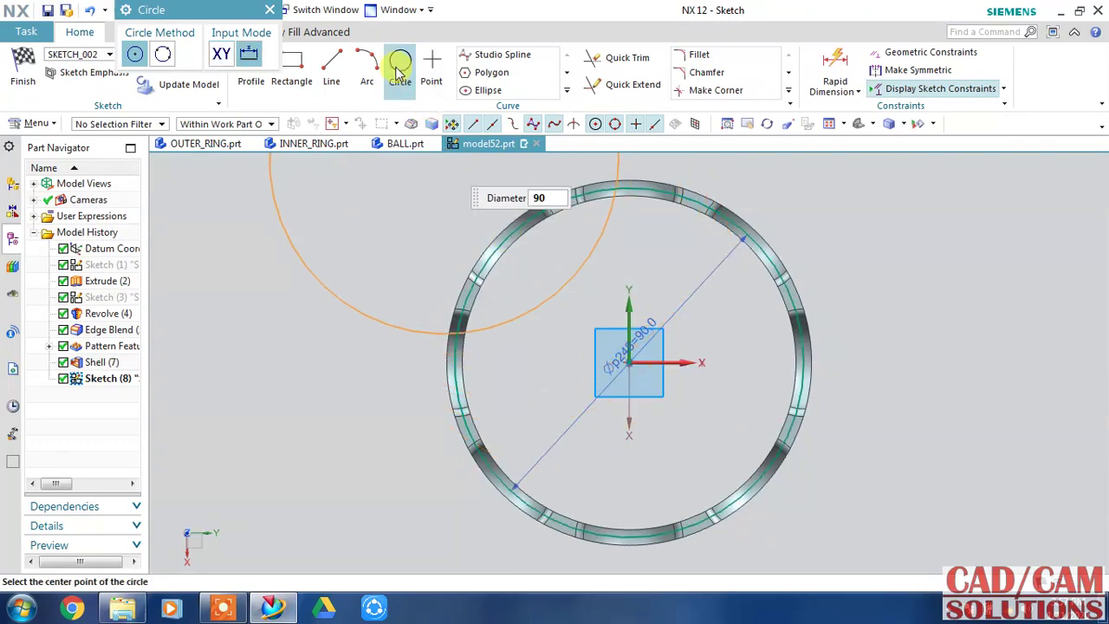
{"action": "left_click", "coordinate": [400, 73]}
{"action": "left_click", "coordinate": [401, 73]}
{"action": "scroll", "coordinate": [586, 176], "scroll_direction": "up", "scroll_amount": 2}
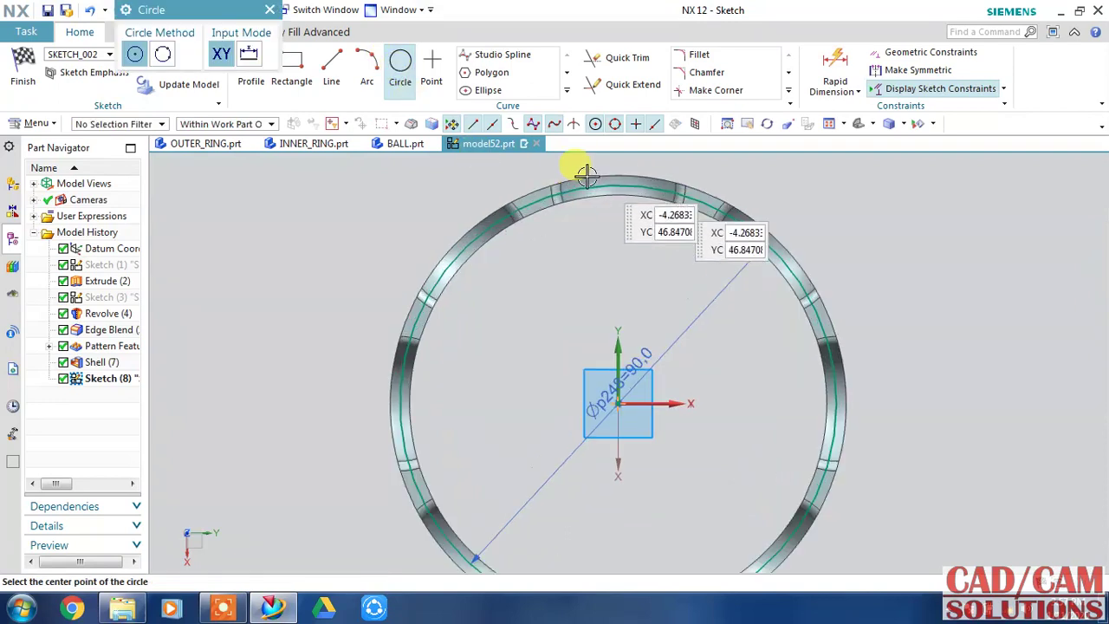
{"action": "scroll", "coordinate": [555, 177], "scroll_direction": "up", "scroll_amount": 1}
{"action": "scroll", "coordinate": [486, 226], "scroll_direction": "up", "scroll_amount": 1}
{"action": "scroll", "coordinate": [433, 252], "scroll_direction": "up", "scroll_amount": 1}
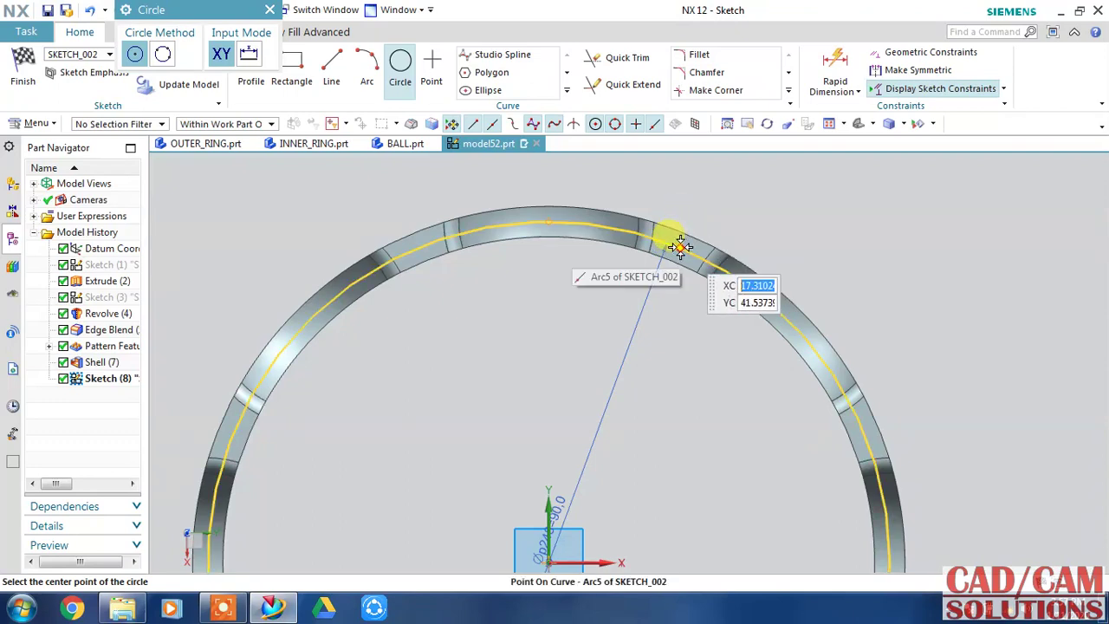
{"action": "left_click", "coordinate": [684, 230]}
{"action": "type", "text": "2"}
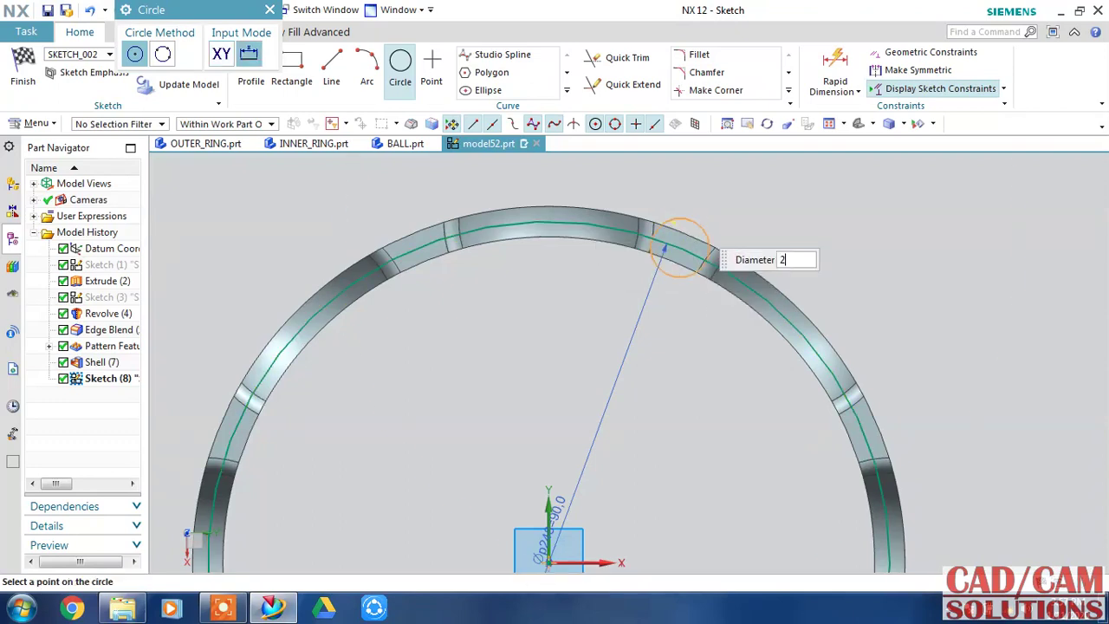
{"action": "left_click", "coordinate": [692, 221]}
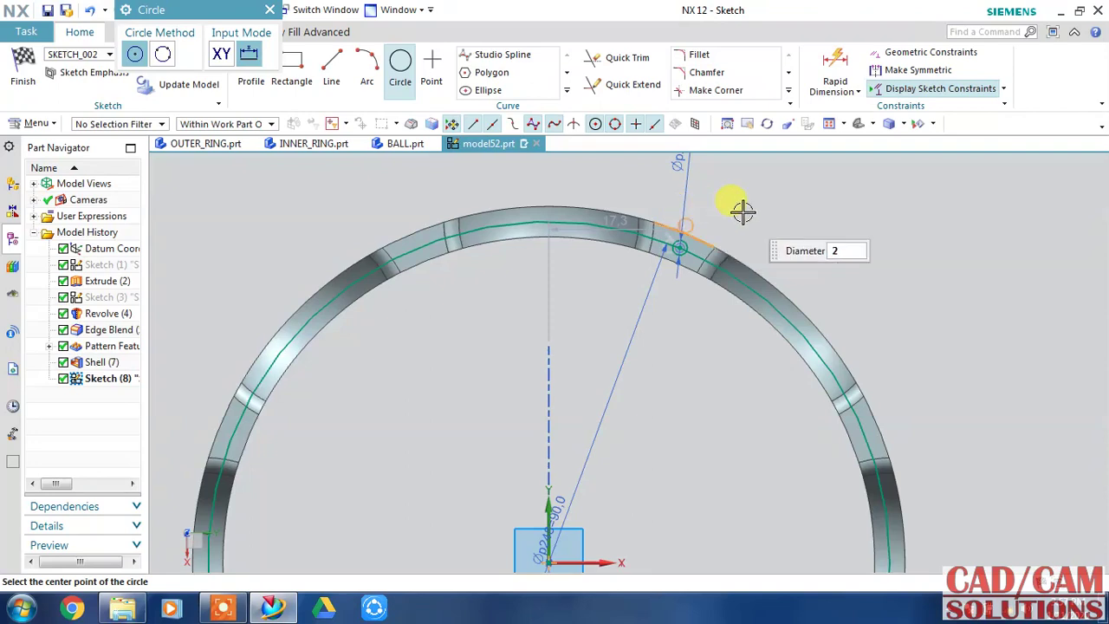
{"action": "key", "text": "Escape"}
{"action": "left_click", "coordinate": [330, 70]}
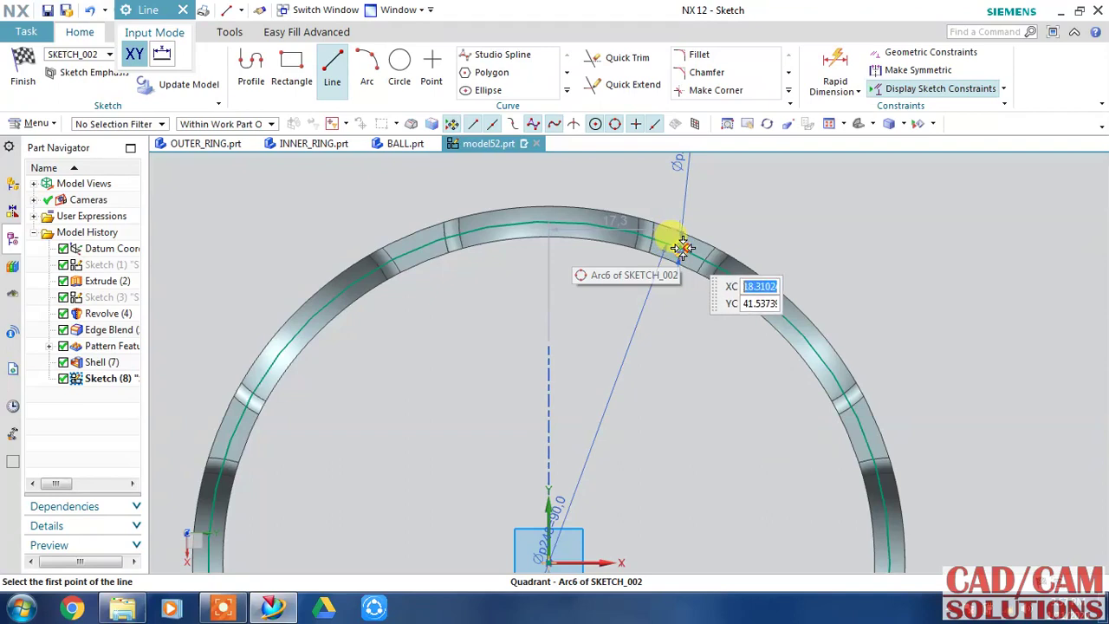
Draw a straight line from the Ø2 circle's arc centre down to the sketch origin
{"action": "scroll", "coordinate": [683, 248], "scroll_direction": "up", "scroll_amount": 3}
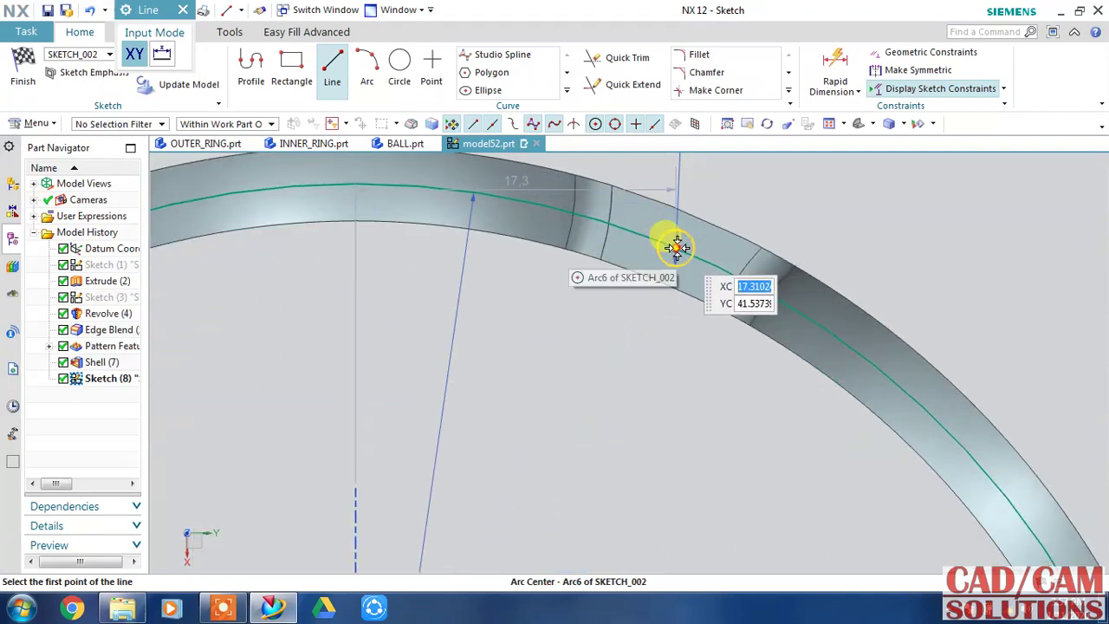
{"action": "left_click", "coordinate": [678, 248]}
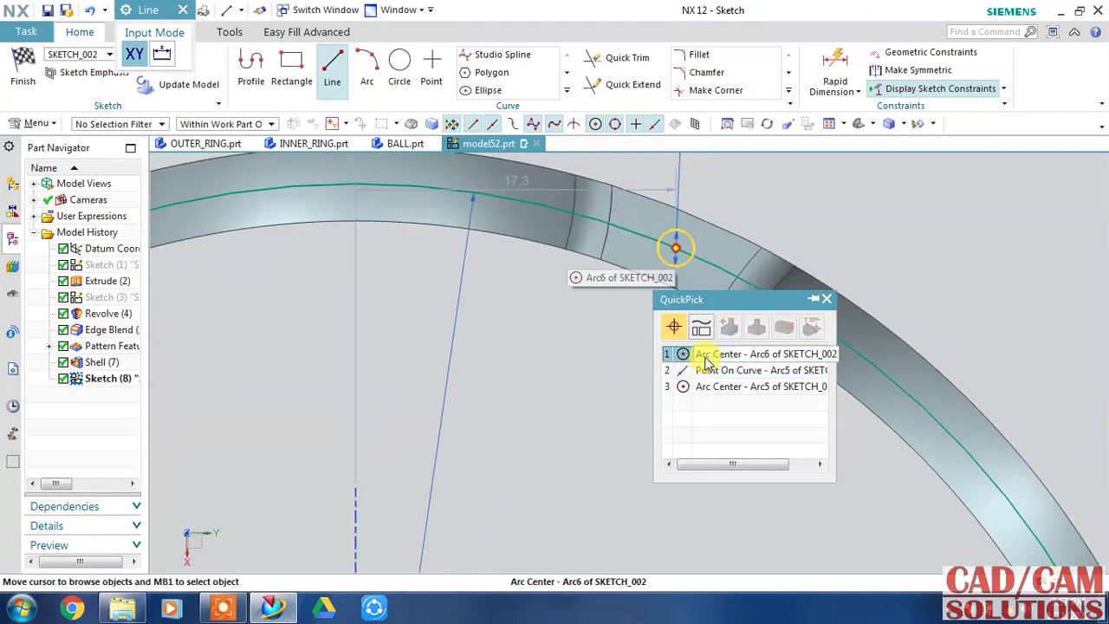
{"action": "left_click", "coordinate": [706, 362]}
{"action": "scroll", "coordinate": [586, 373], "scroll_direction": "down", "scroll_amount": 2}
{"action": "scroll", "coordinate": [579, 382], "scroll_direction": "down", "scroll_amount": 2}
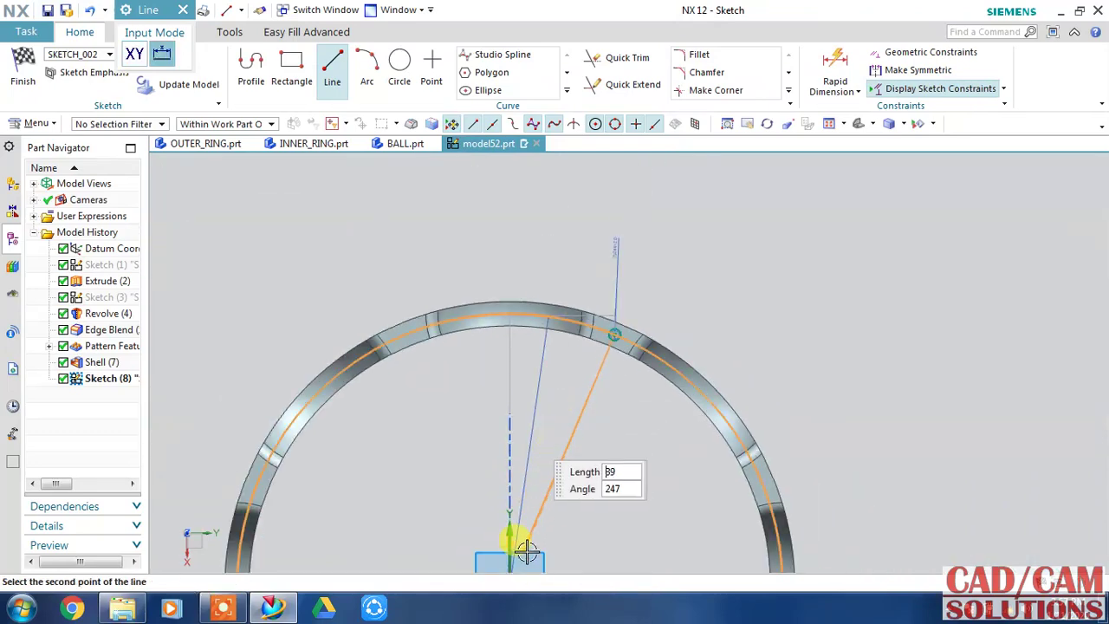
{"action": "middle_click_drag", "start_coordinate": [567, 478], "coordinate": [550, 426], "text": "shift"}
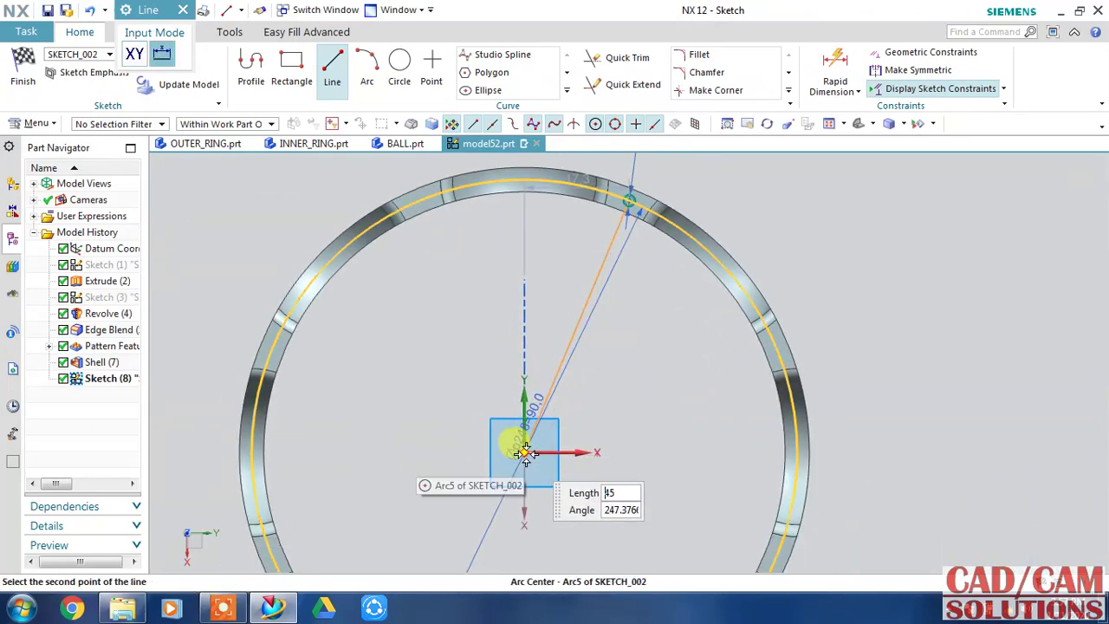
{"action": "left_click", "coordinate": [525, 453]}
{"action": "key", "text": "Escape"}
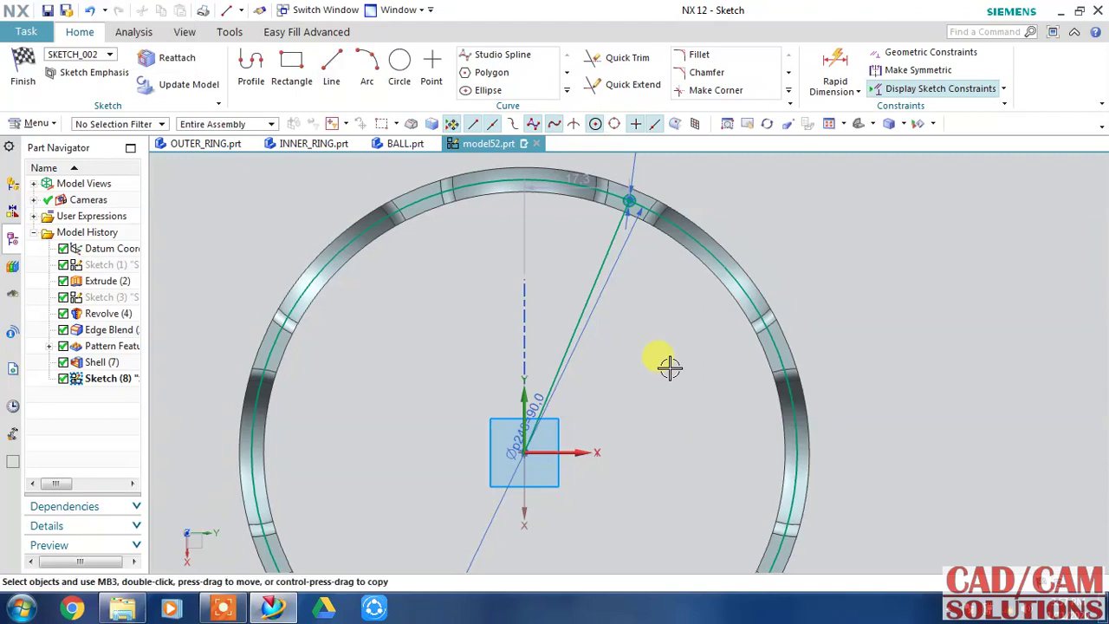
Add a 60° angular dimension between the new line and the horizontal axis
{"action": "left_click", "coordinate": [834, 96]}
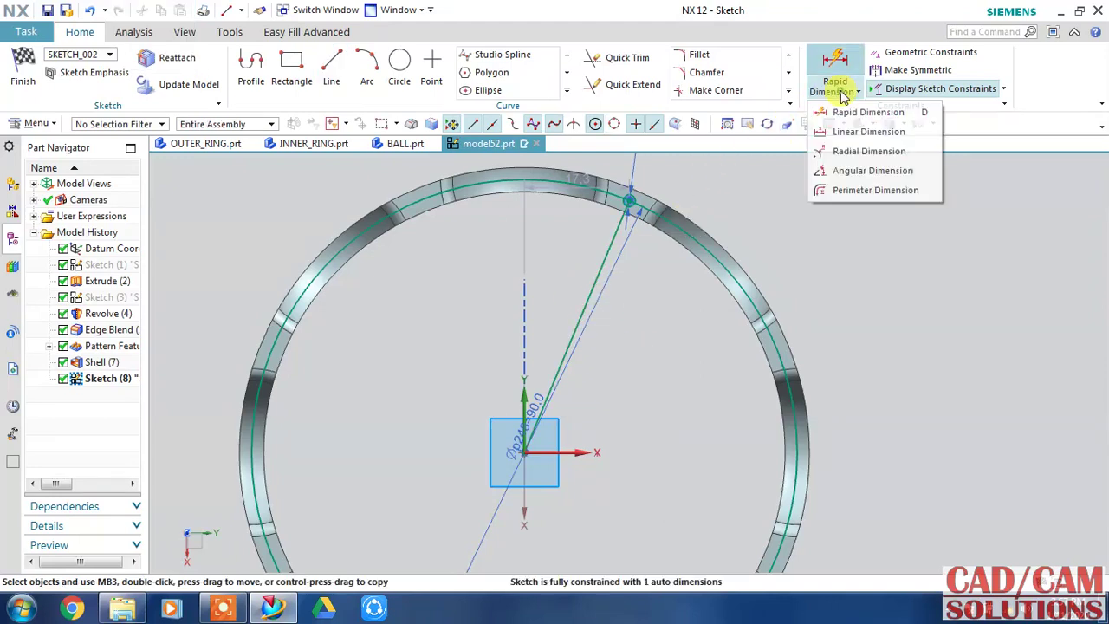
{"action": "left_click", "coordinate": [834, 149]}
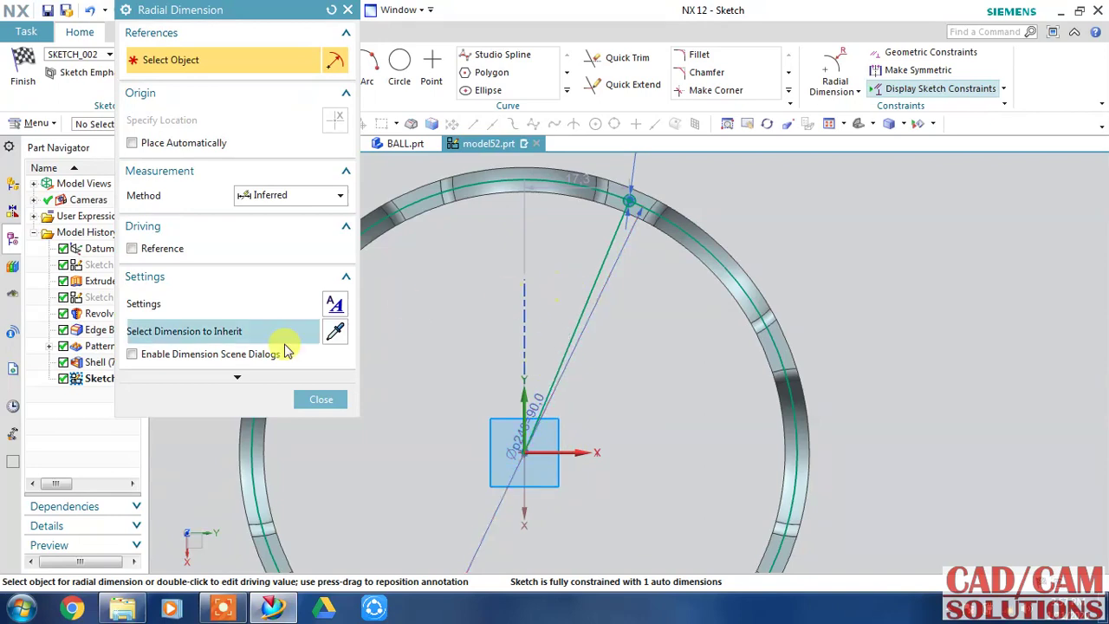
{"action": "left_click", "coordinate": [837, 93]}
{"action": "left_click", "coordinate": [831, 149]}
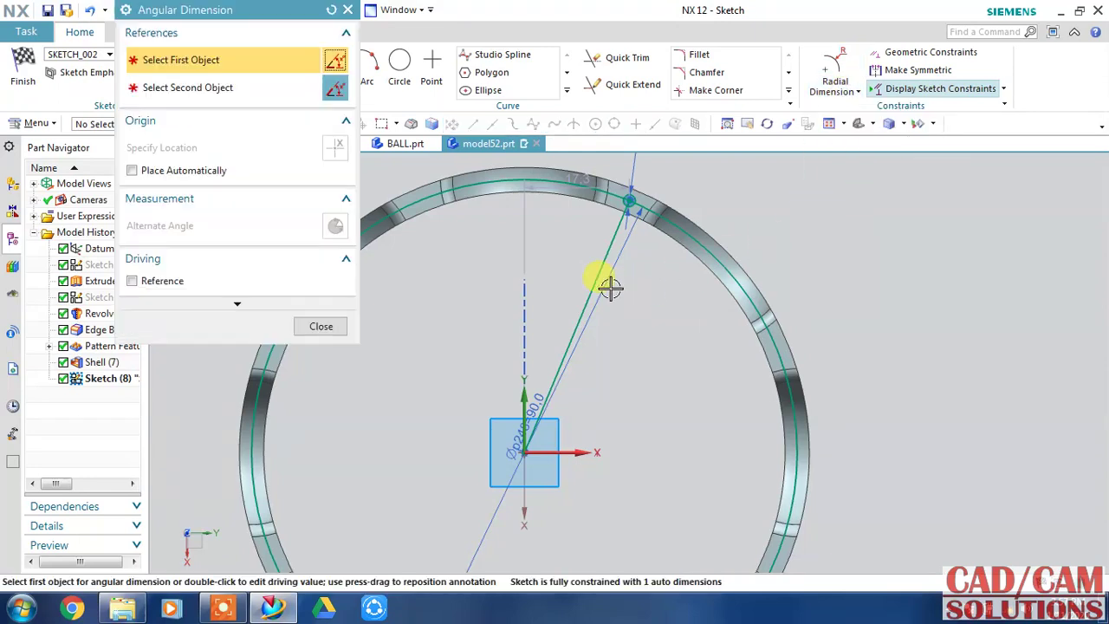
{"action": "left_click", "coordinate": [577, 325]}
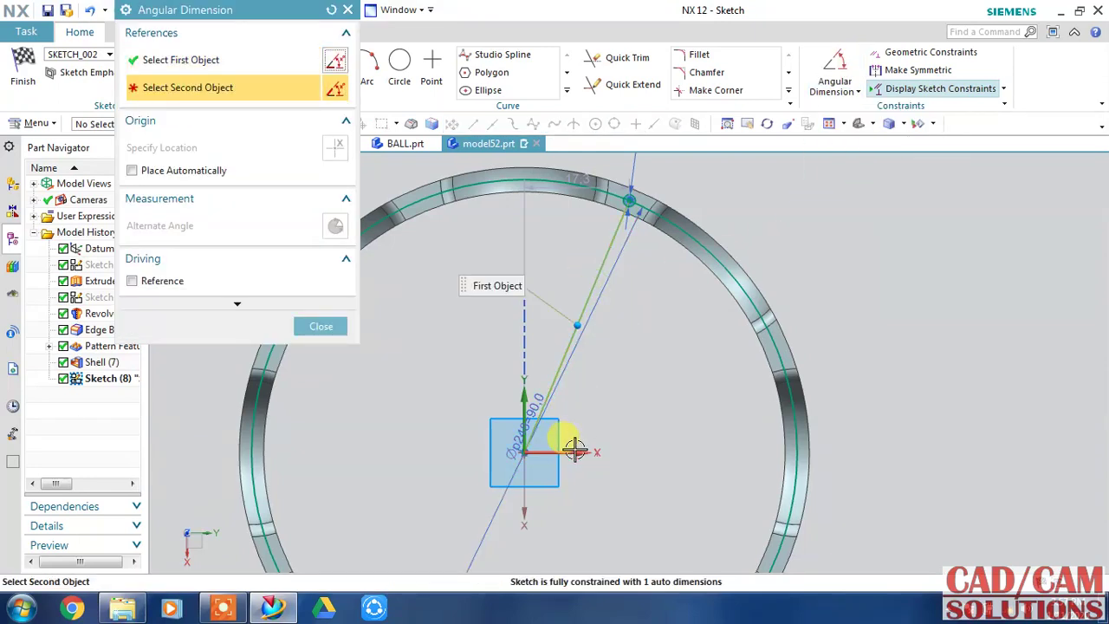
{"action": "left_click", "coordinate": [582, 452]}
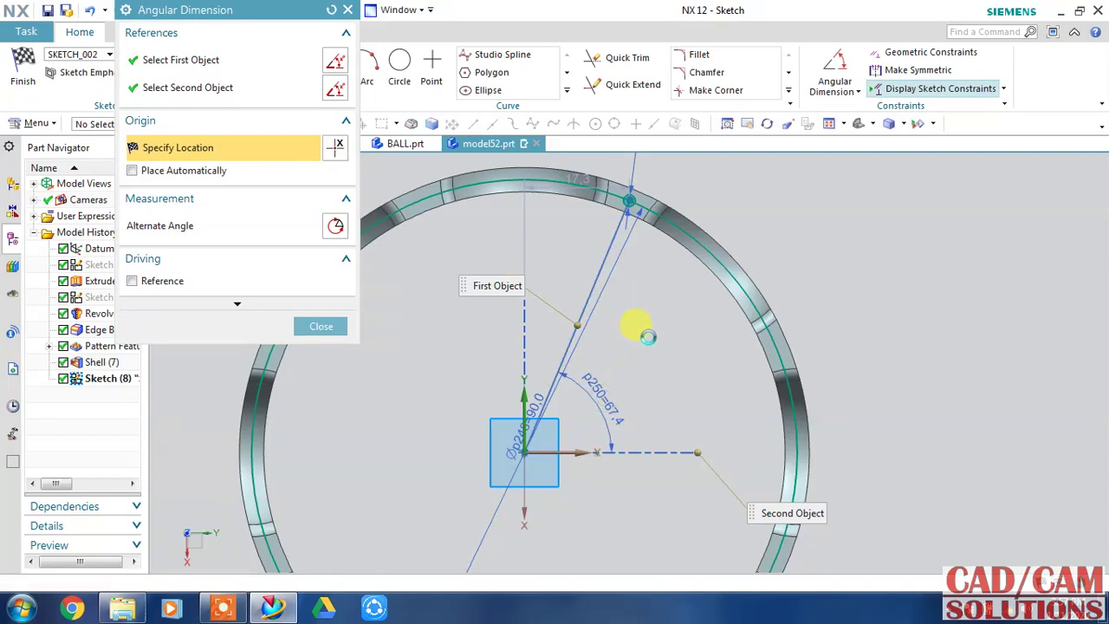
{"action": "left_click", "coordinate": [649, 337]}
{"action": "type", "text": "60"}
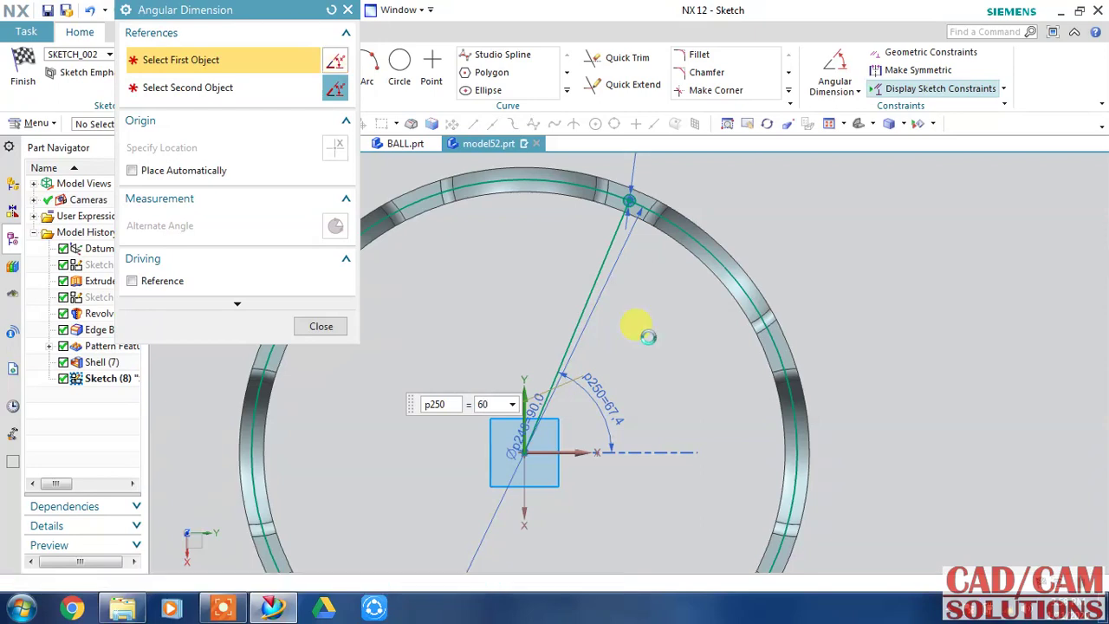
{"action": "key", "text": "Return"}
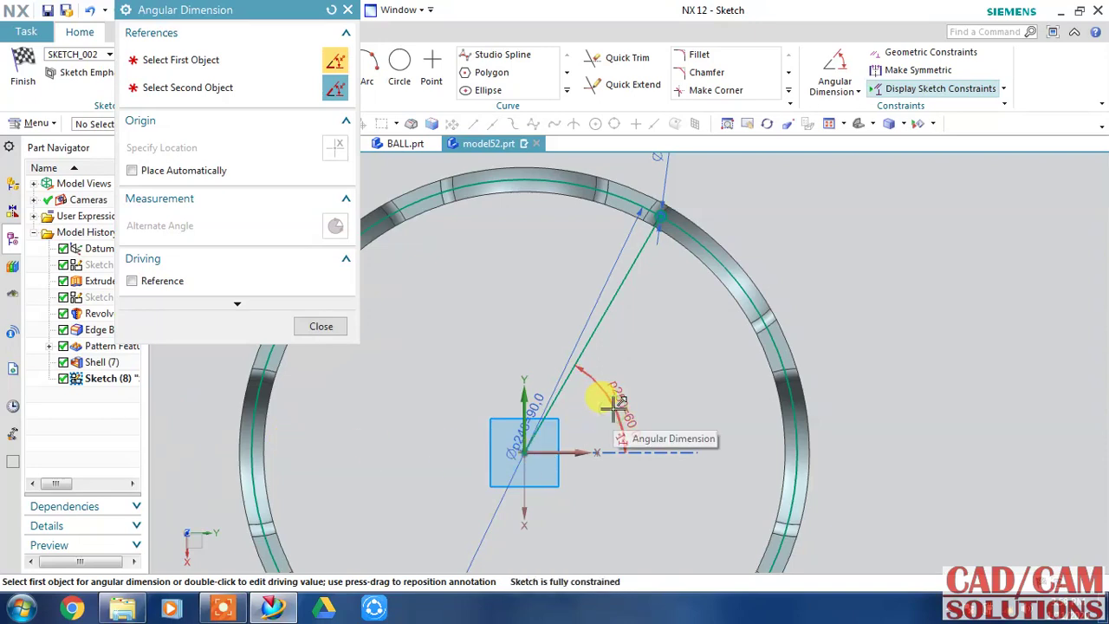
{"action": "left_click_drag", "start_coordinate": [628, 400], "coordinate": [626, 387]}
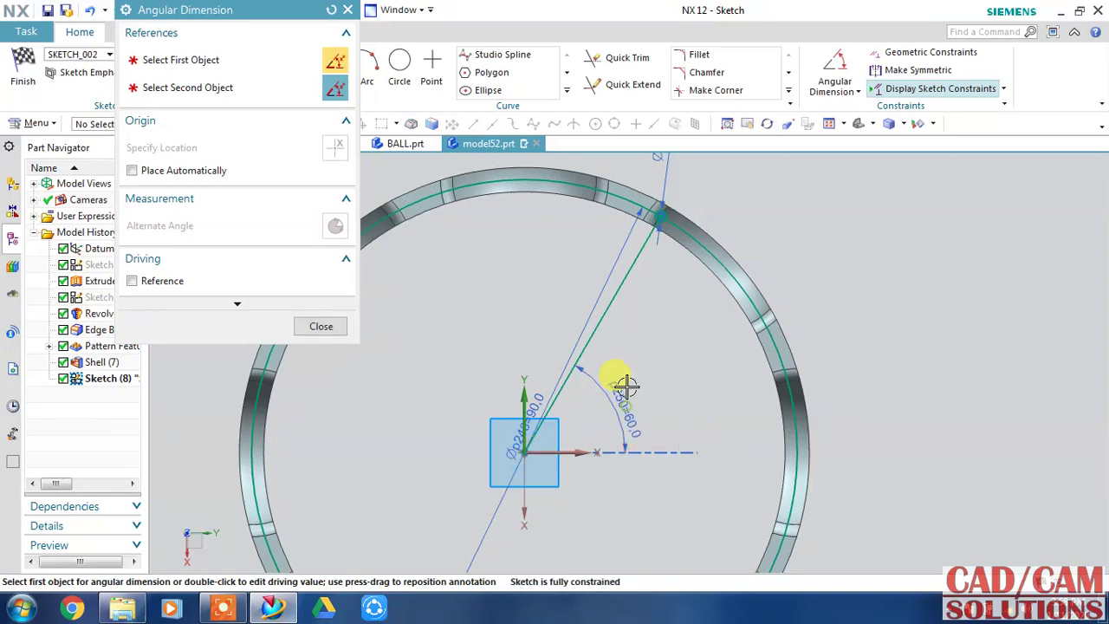
{"action": "left_click", "coordinate": [322, 327]}
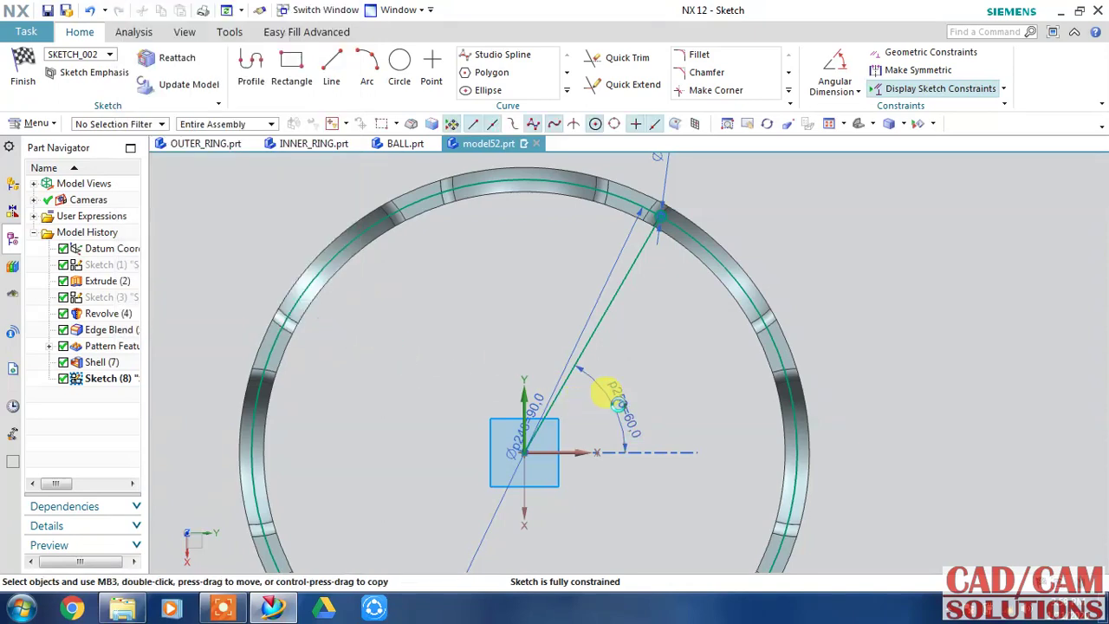
Change the line's angle dimension to 22.5°
{"action": "double_click", "coordinate": [619, 387]}
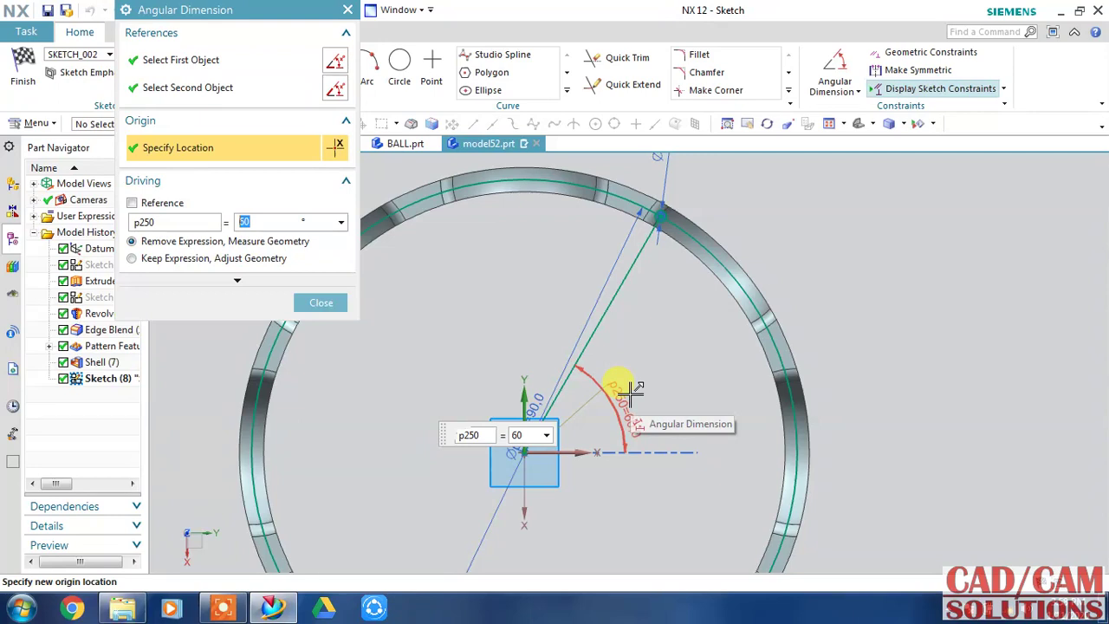
{"action": "type", "text": "22.5"}
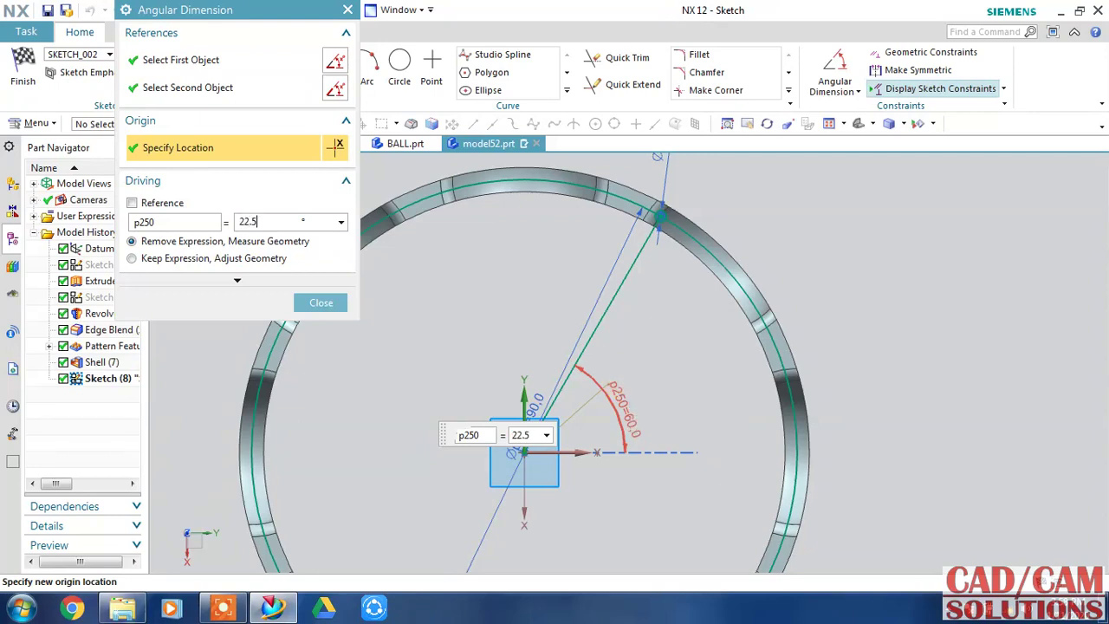
{"action": "key", "text": "Return"}
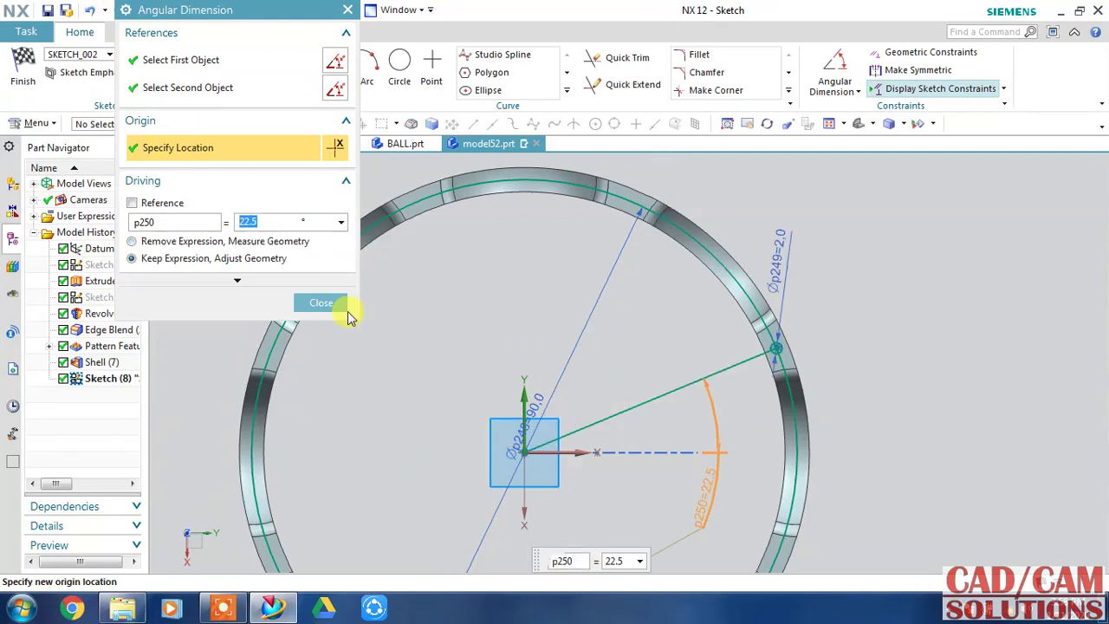
{"action": "left_click", "coordinate": [340, 303]}
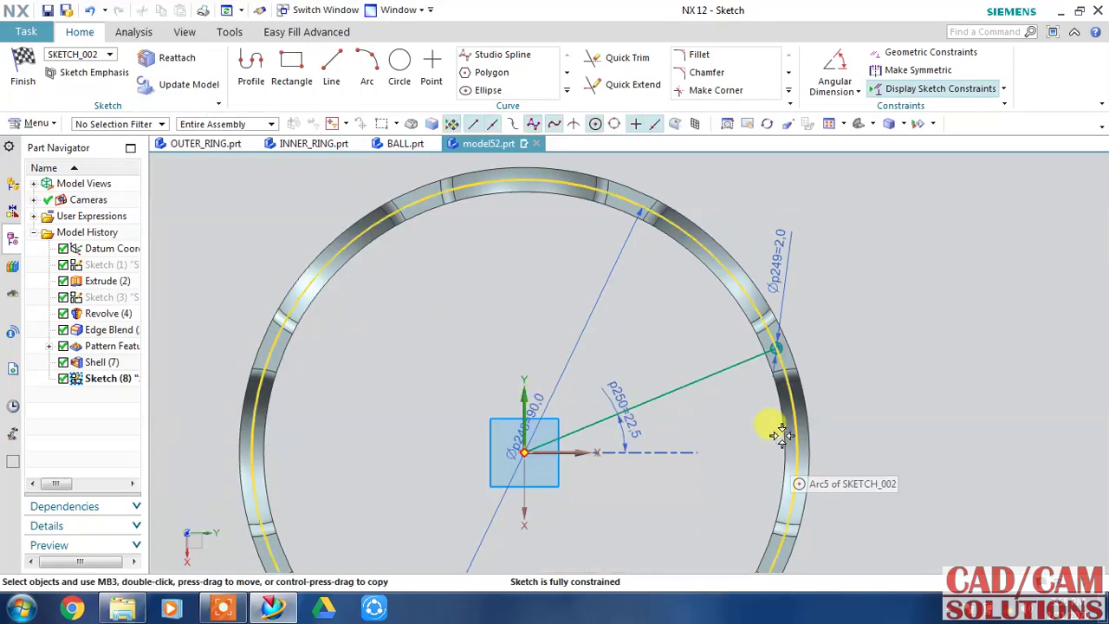
Convert the ring arc and angled line to reference geometry and finish the sketch
{"action": "right_click", "coordinate": [737, 284]}
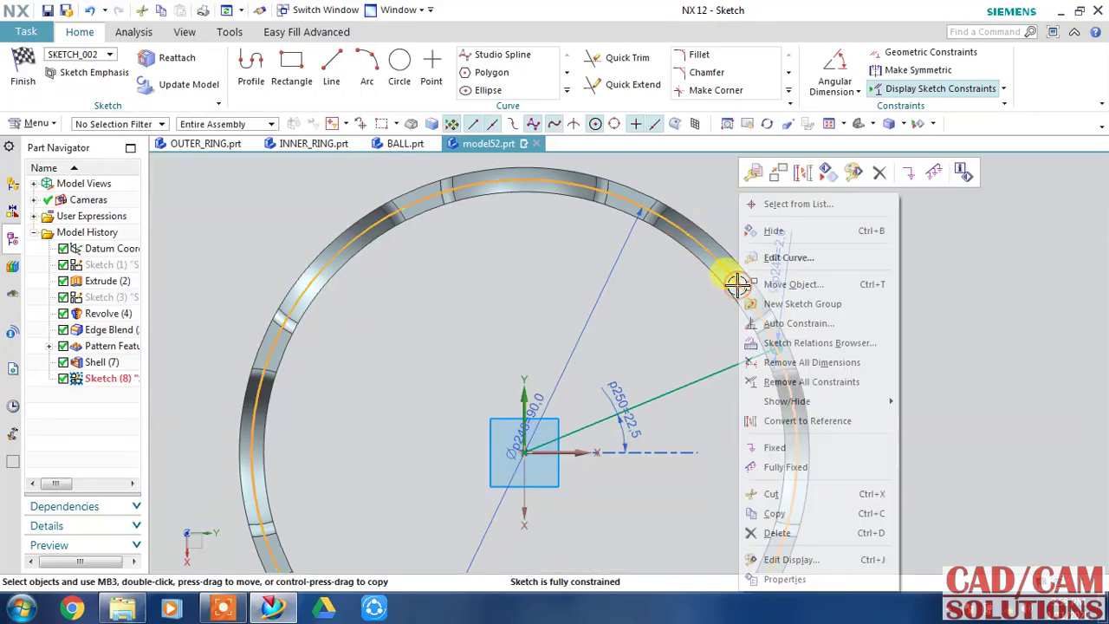
{"action": "left_click", "coordinate": [780, 420]}
{"action": "right_click", "coordinate": [630, 396]}
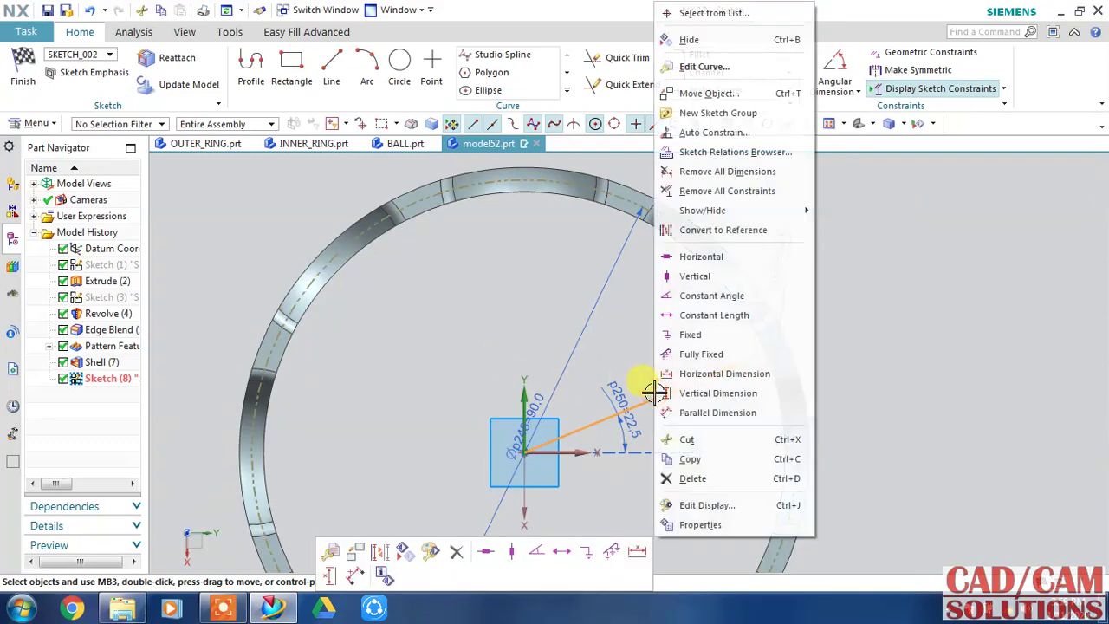
{"action": "left_click", "coordinate": [689, 243]}
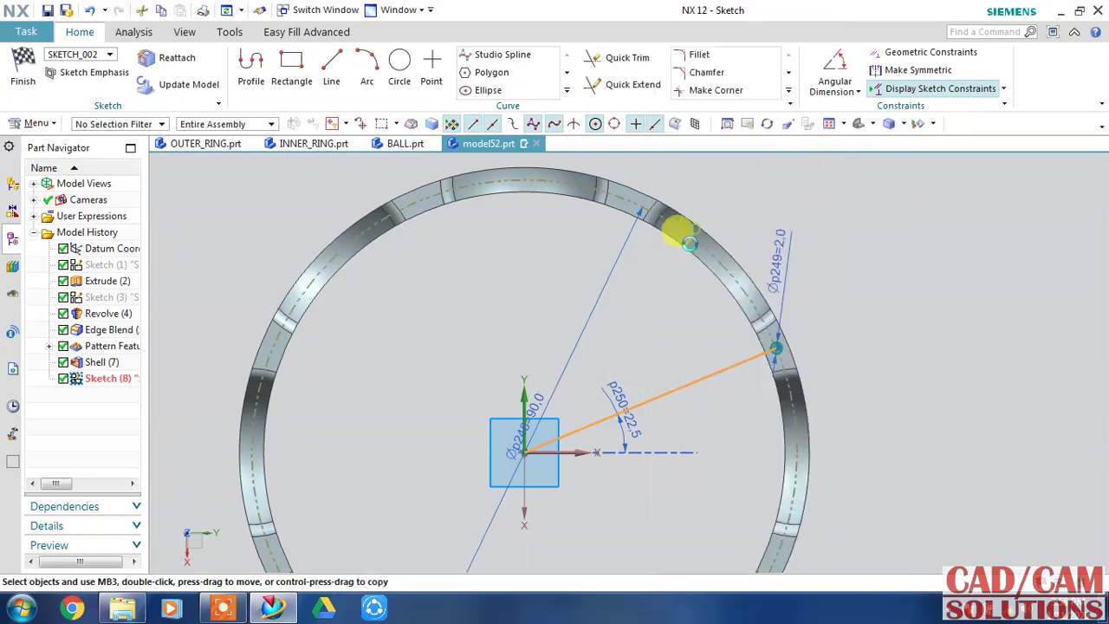
{"action": "left_click", "coordinate": [22, 72]}
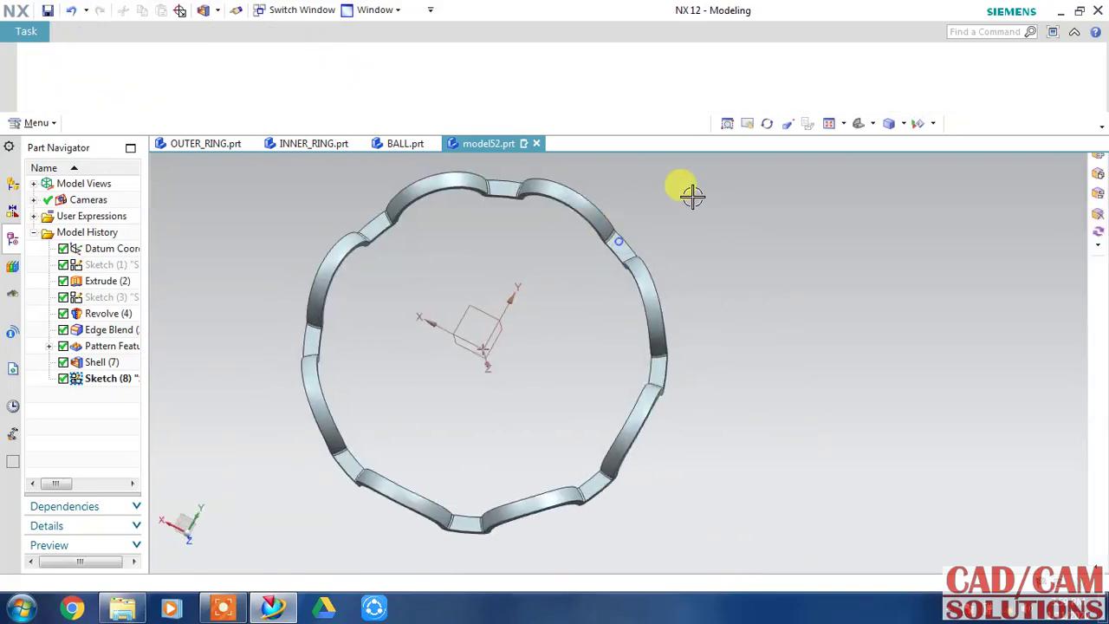
Extrude the Ø2 circle 16 mm as a subtraction from the cage, then select Extrude (9)
{"action": "left_click", "coordinate": [173, 65]}
{"action": "scroll", "coordinate": [617, 230], "scroll_direction": "up", "scroll_amount": 3}
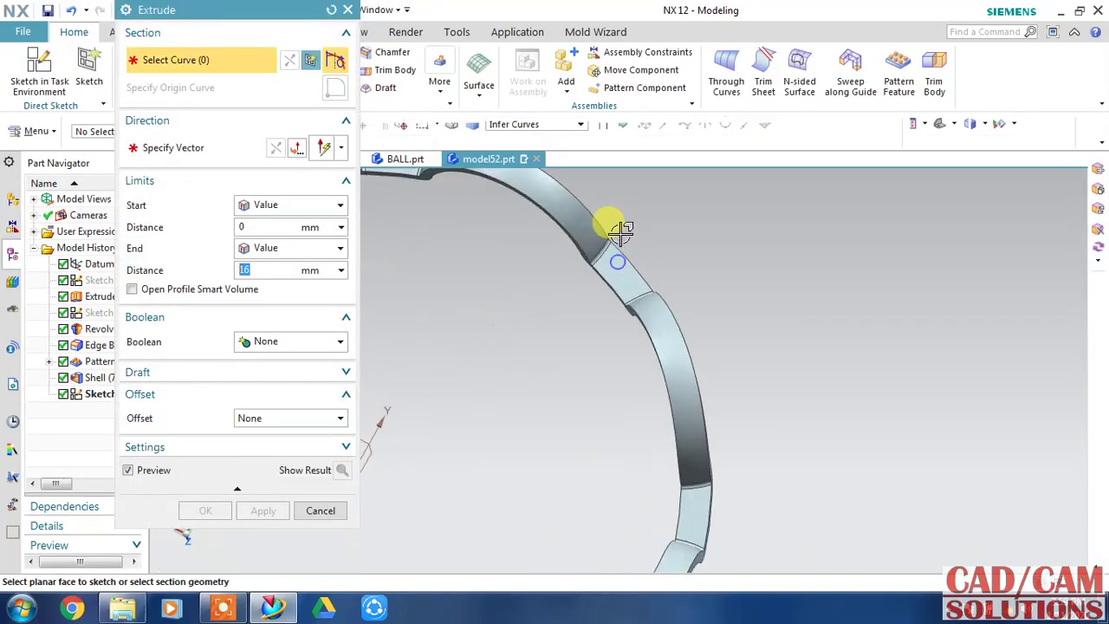
{"action": "scroll", "coordinate": [624, 267], "scroll_direction": "up", "scroll_amount": 2}
{"action": "left_click", "coordinate": [538, 299]}
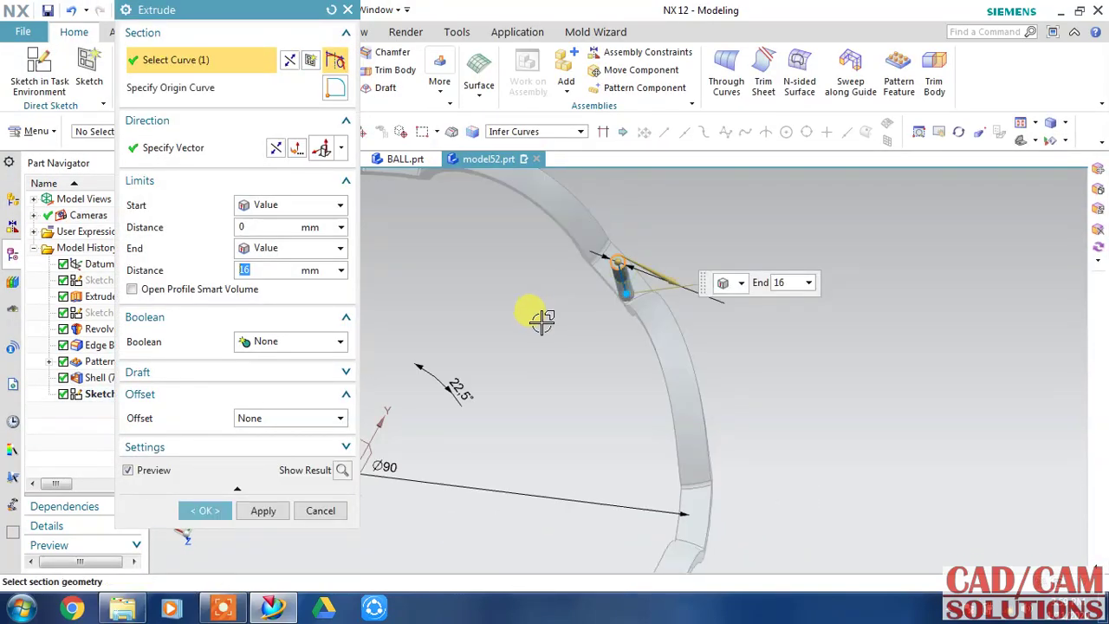
{"action": "middle_click_drag", "start_coordinate": [538, 314], "coordinate": [548, 316]}
{"action": "left_click", "coordinate": [304, 341]}
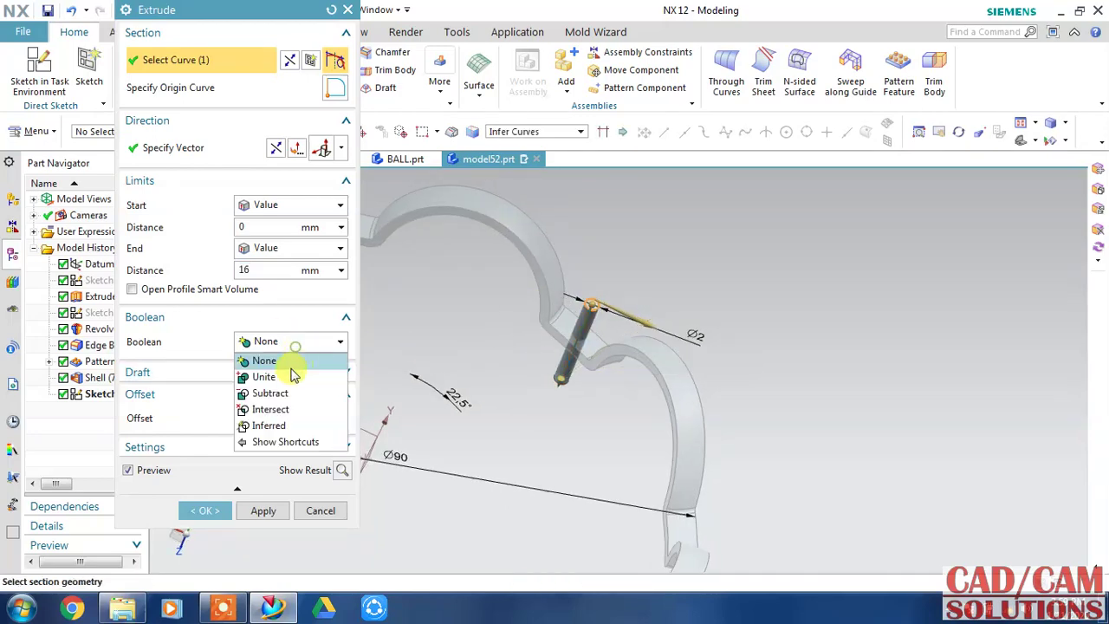
{"action": "left_click", "coordinate": [272, 391]}
{"action": "left_click", "coordinate": [198, 537]}
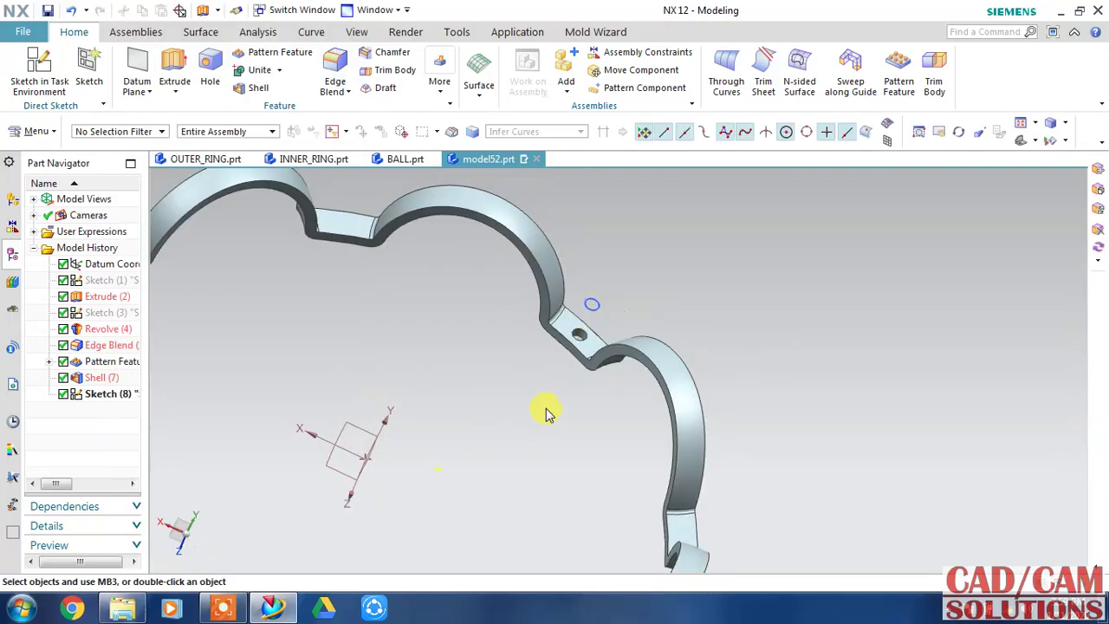
{"action": "scroll", "coordinate": [510, 401], "scroll_direction": "down", "scroll_amount": 3}
{"action": "scroll", "coordinate": [503, 414], "scroll_direction": "down", "scroll_amount": 2}
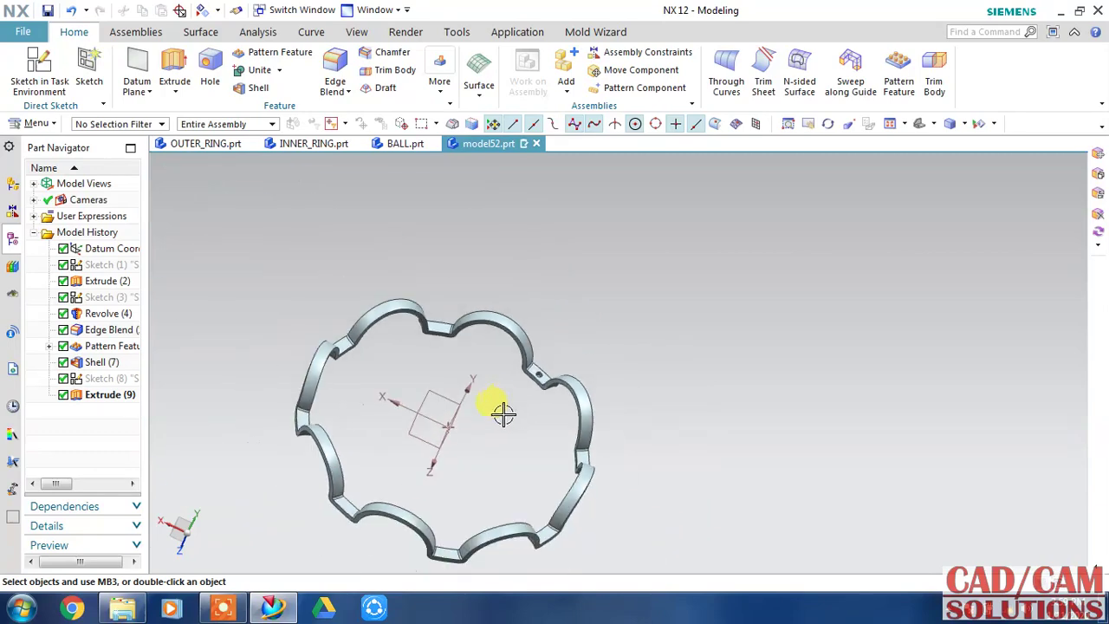
{"action": "left_click", "coordinate": [102, 397]}
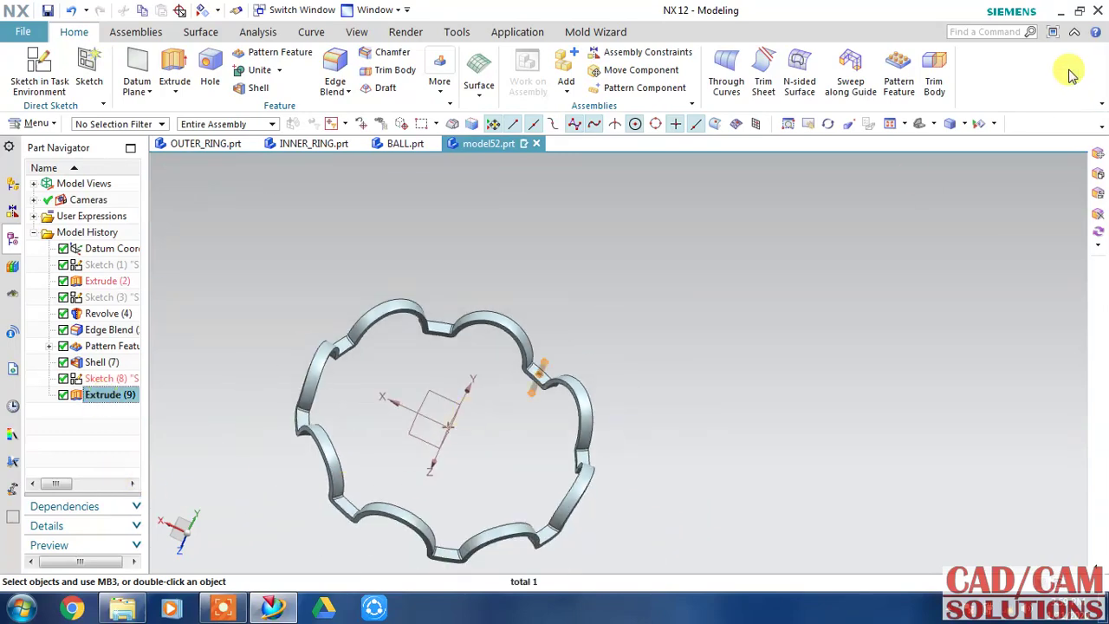
Circular-pattern the Ø2 hole 8 times over 360° about the Z axis through the origin
{"action": "left_click", "coordinate": [898, 68]}
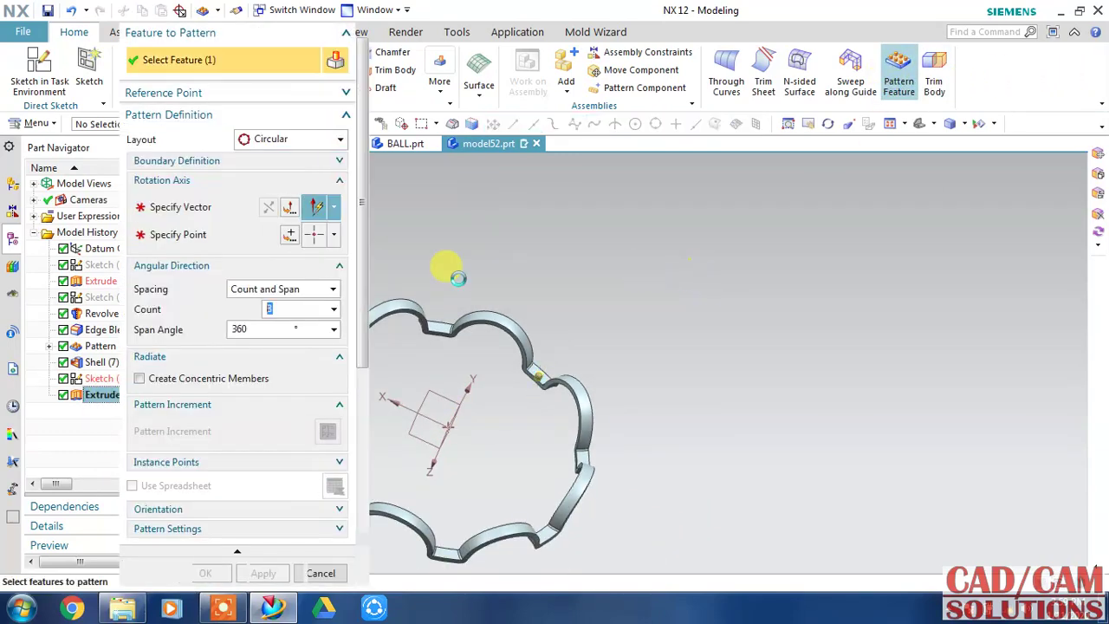
{"action": "left_click", "coordinate": [200, 207]}
{"action": "middle_click_drag", "start_coordinate": [717, 403], "coordinate": [688, 378]}
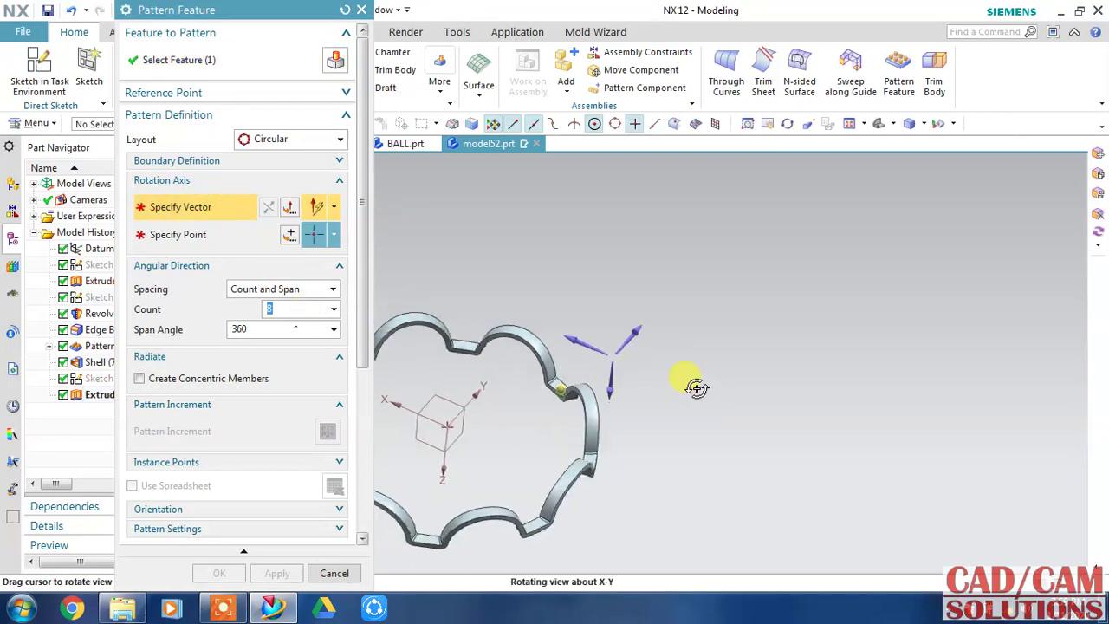
{"action": "left_click", "coordinate": [606, 377]}
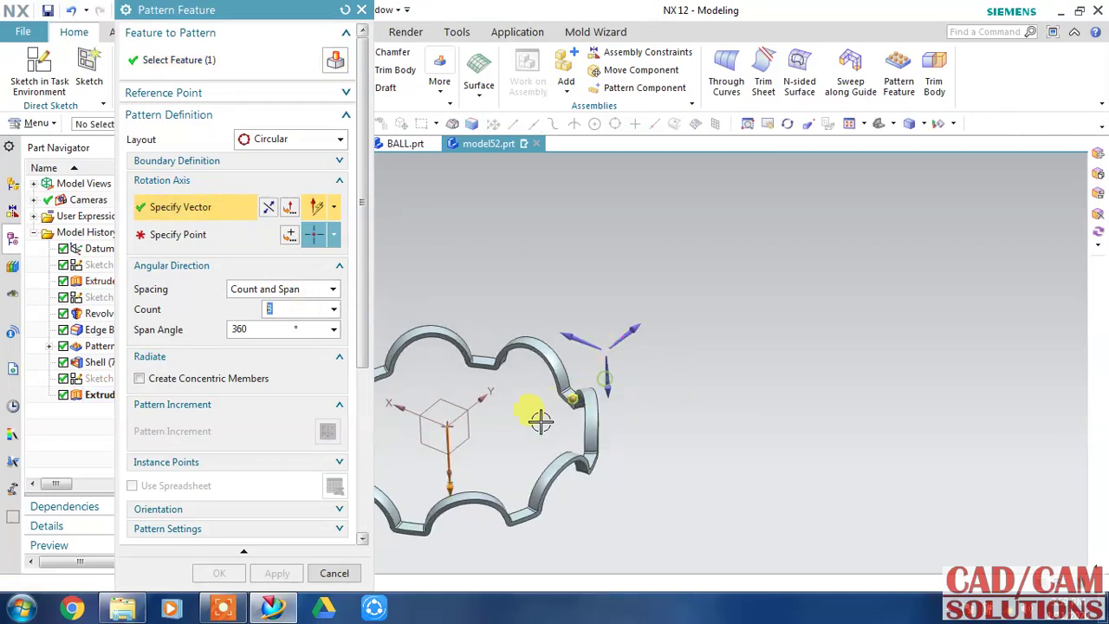
{"action": "left_click", "coordinate": [294, 234]}
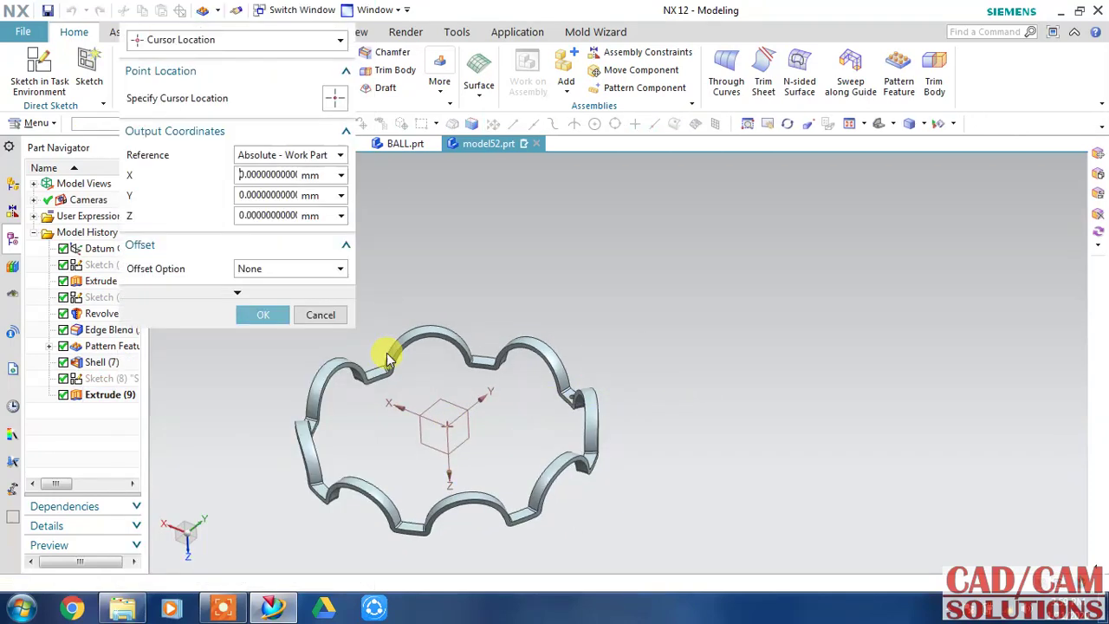
{"action": "left_click", "coordinate": [265, 315]}
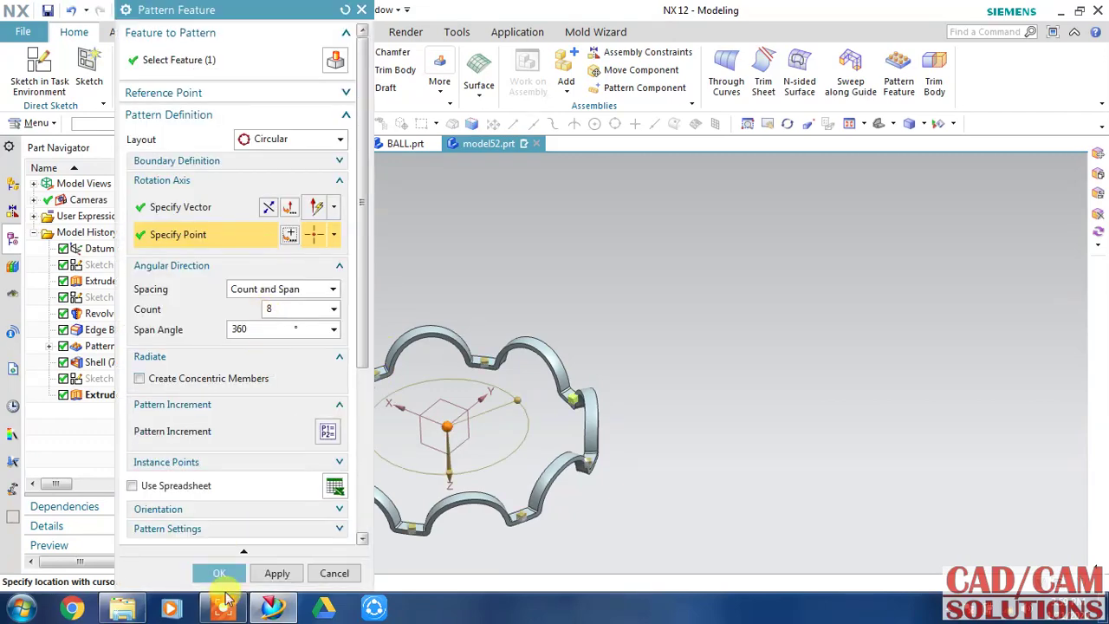
{"action": "left_click", "coordinate": [219, 572]}
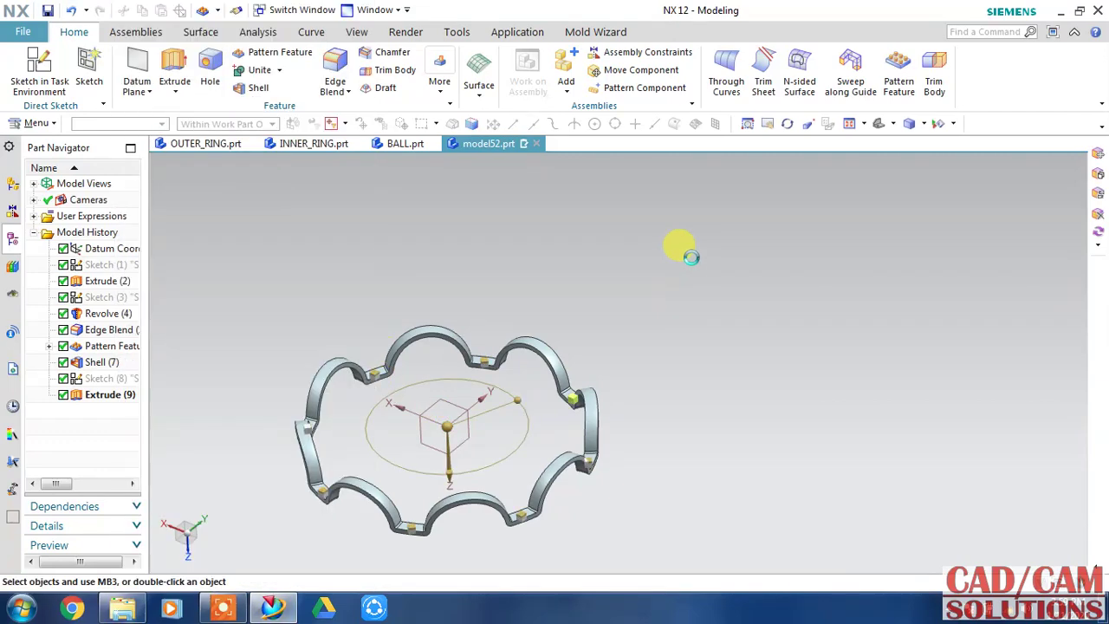
{"action": "mouse_move", "coordinate": [673, 252]}
{"action": "middle_mouse_down"}
{"action": "mouse_move", "coordinate": [663, 293]}
{"action": "mouse_move", "coordinate": [668, 248]}
{"action": "mouse_move", "coordinate": [725, 202]}
{"action": "middle_mouse_up"}
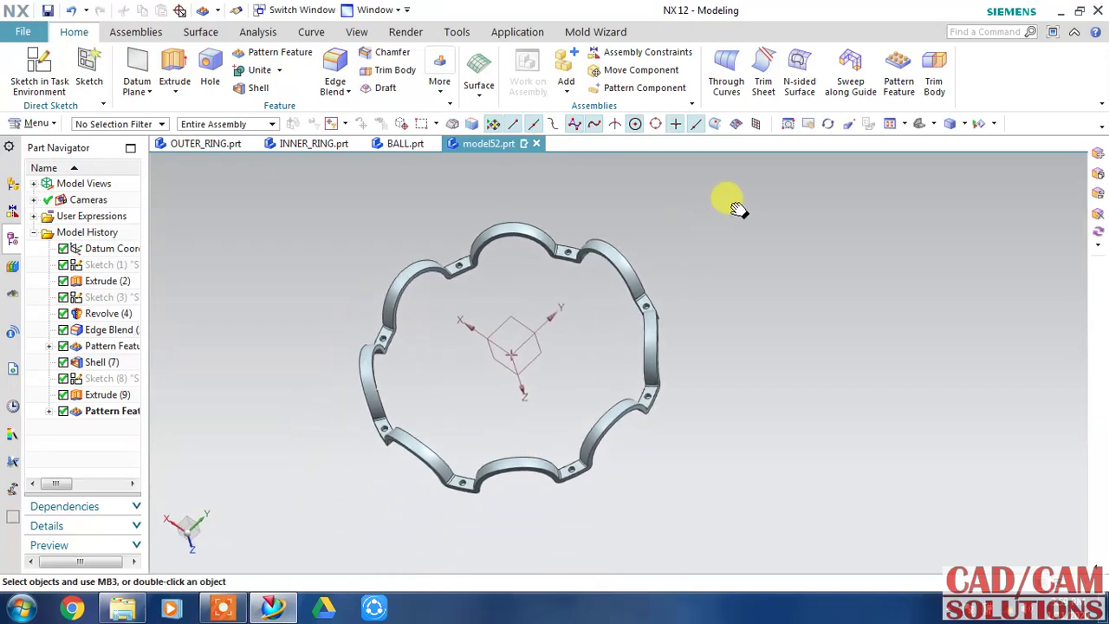
Start saving the part, naming it 'cage' instead of model52.prt
{"action": "left_click", "coordinate": [48, 10]}
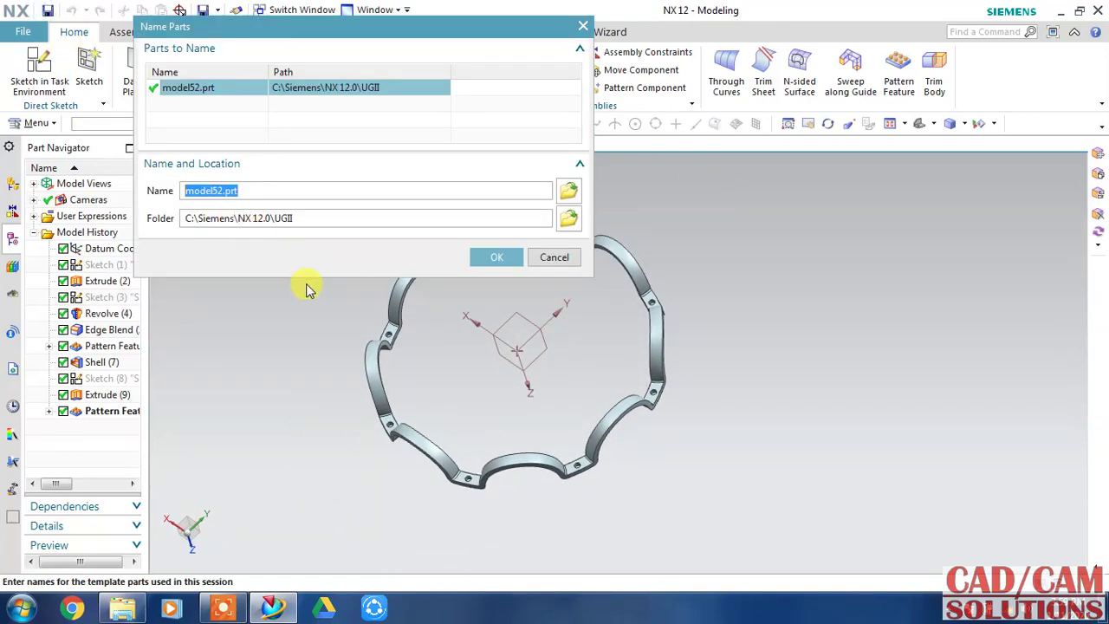
{"action": "type", "text": "cage"}
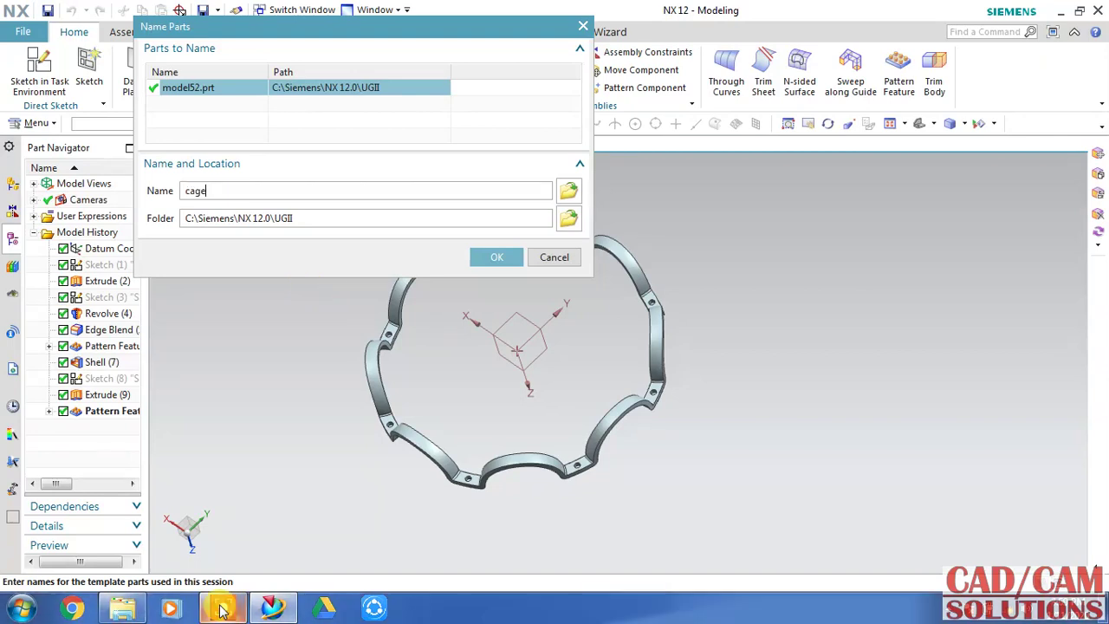
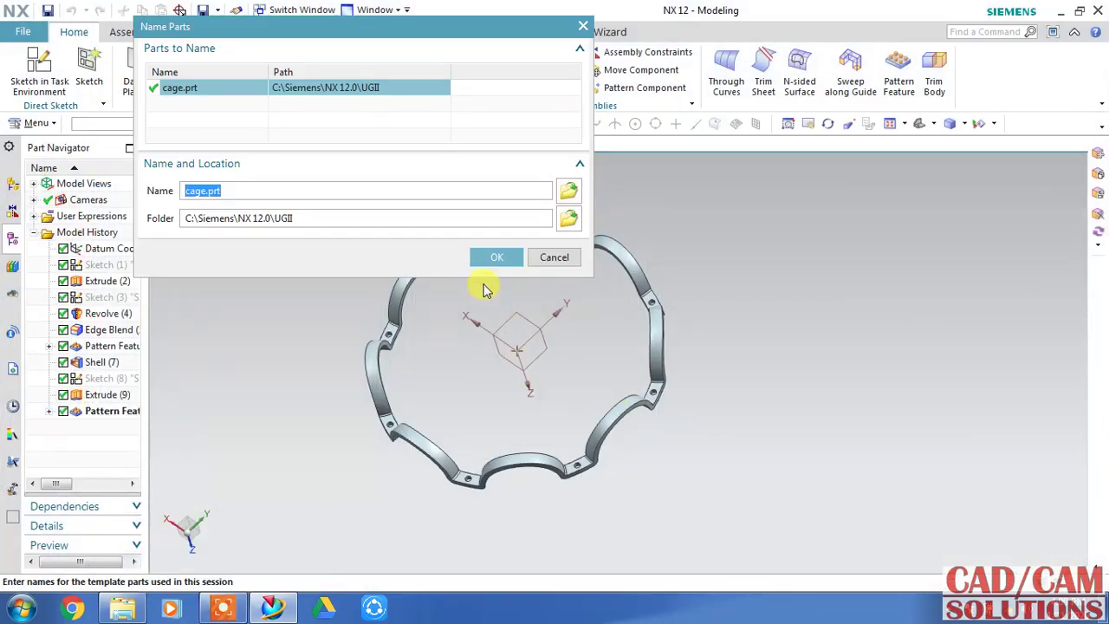
Save cage.prt and create a new assembly1.prt from the Assembly template
{"action": "left_click", "coordinate": [490, 266]}
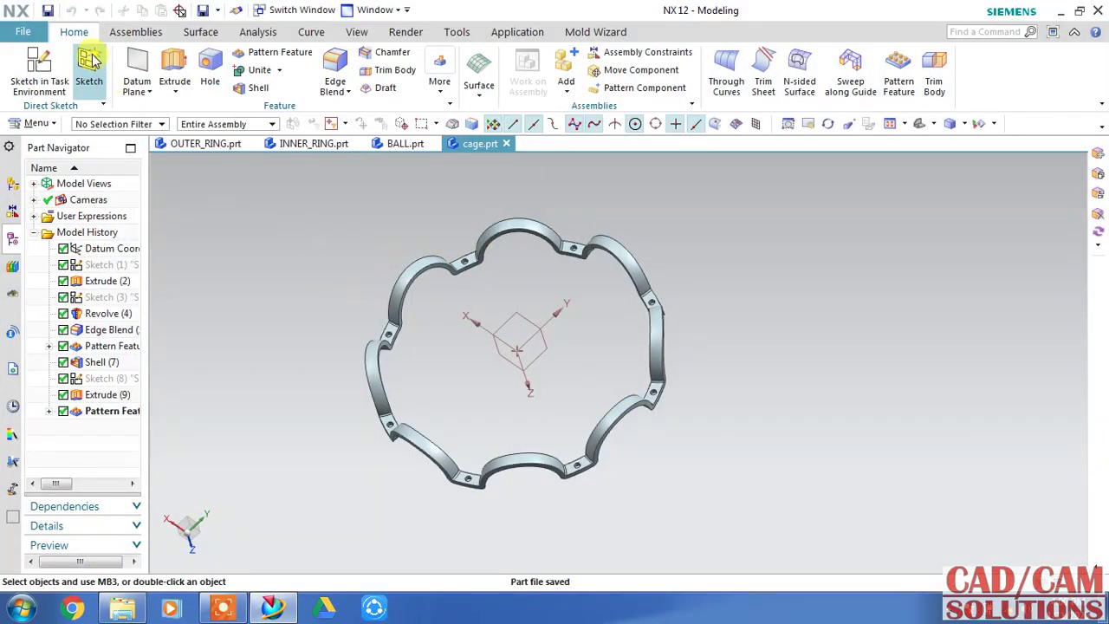
{"action": "left_click", "coordinate": [22, 31]}
{"action": "left_click", "coordinate": [308, 253]}
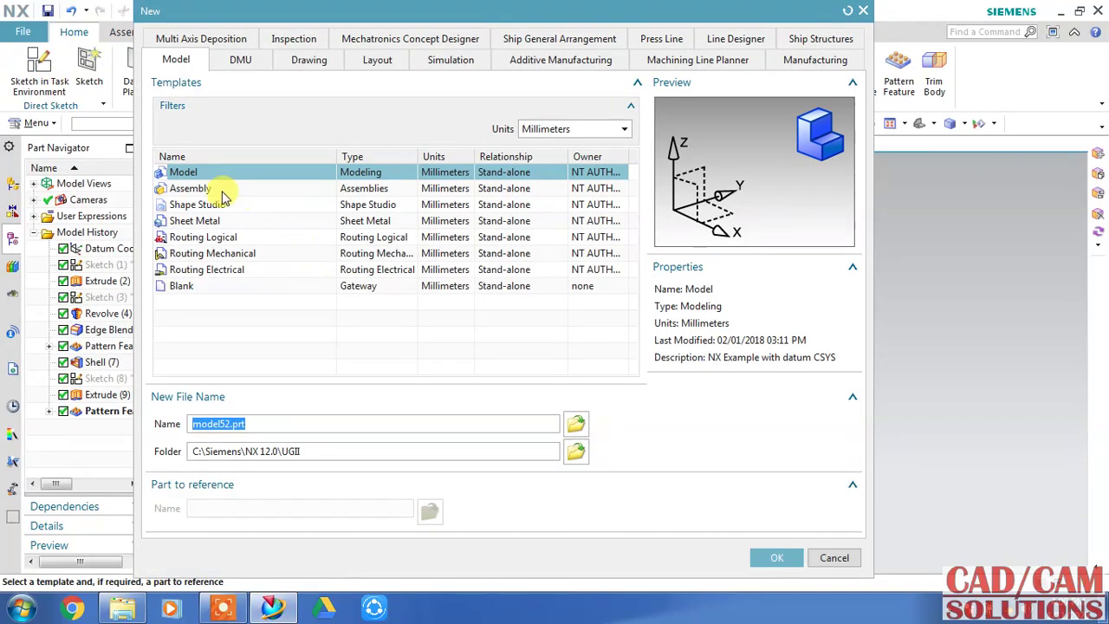
{"action": "left_click", "coordinate": [221, 190]}
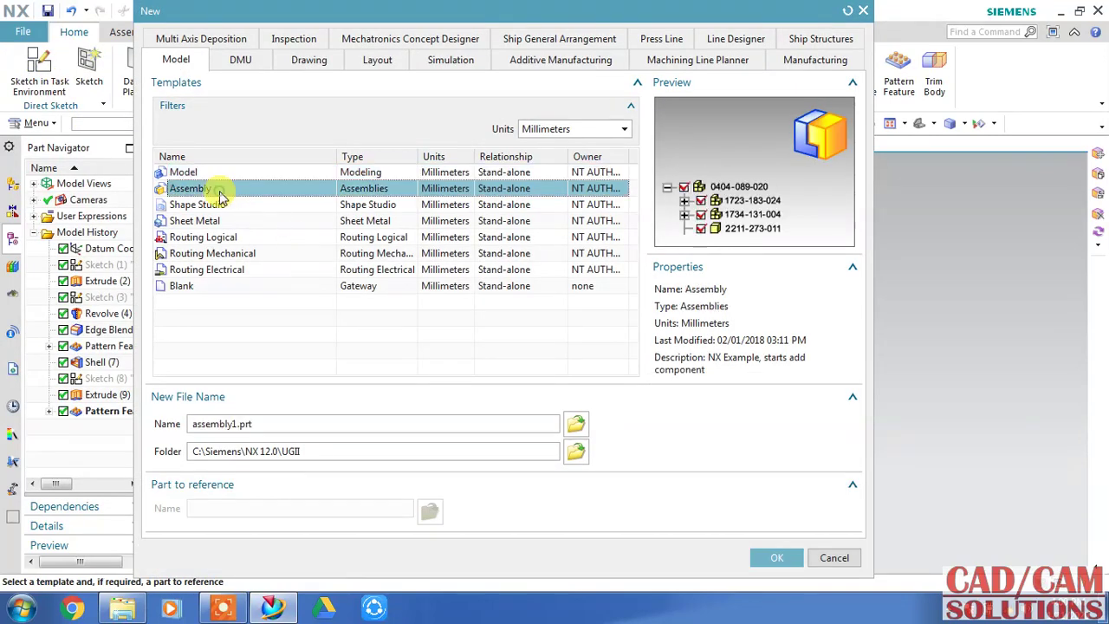
{"action": "left_click", "coordinate": [759, 558]}
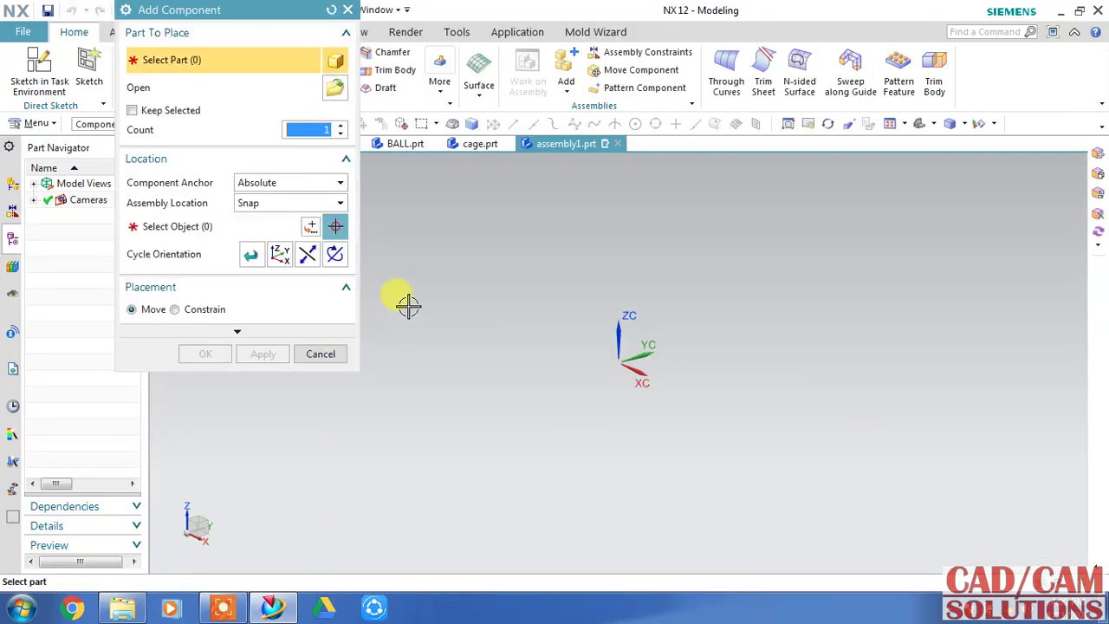
Select the INNER_RING, OUTER_RING, BALL and cage part files as components to add
{"action": "left_click", "coordinate": [335, 87]}
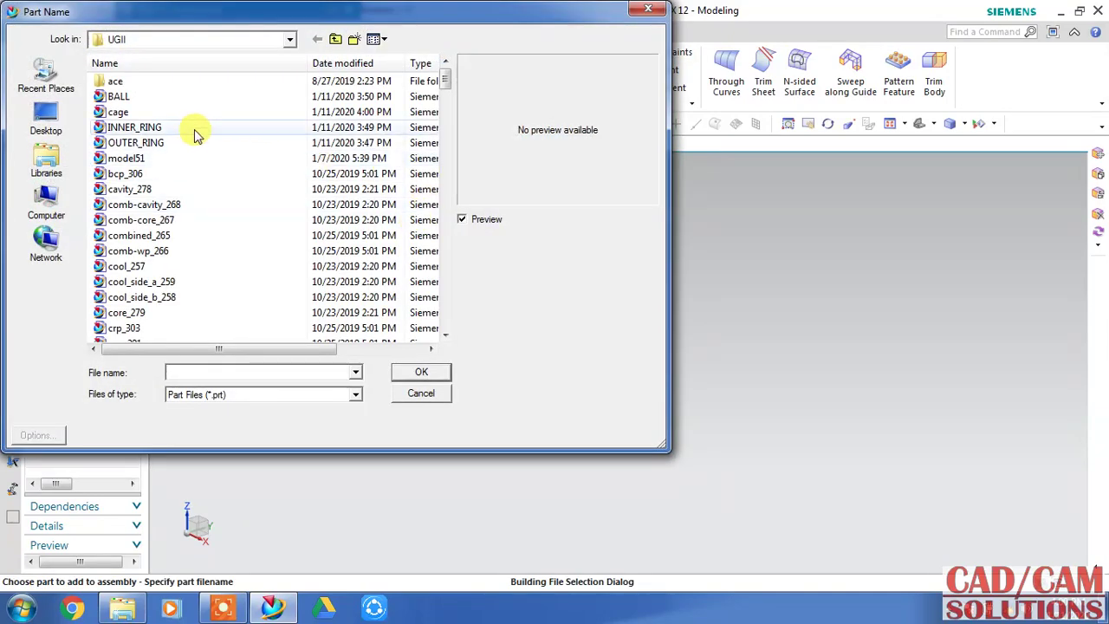
{"action": "left_click", "coordinate": [194, 130]}
{"action": "left_click", "coordinate": [172, 144], "text": "ctrl"}
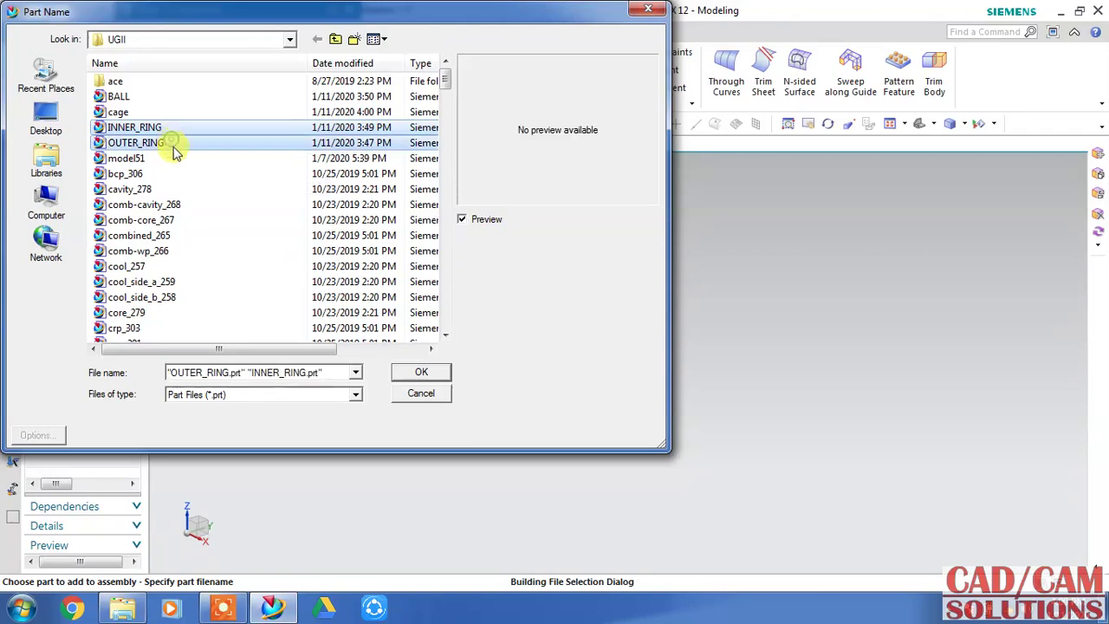
{"action": "left_click", "coordinate": [144, 96], "text": "ctrl"}
{"action": "left_click", "coordinate": [138, 113], "text": "ctrl"}
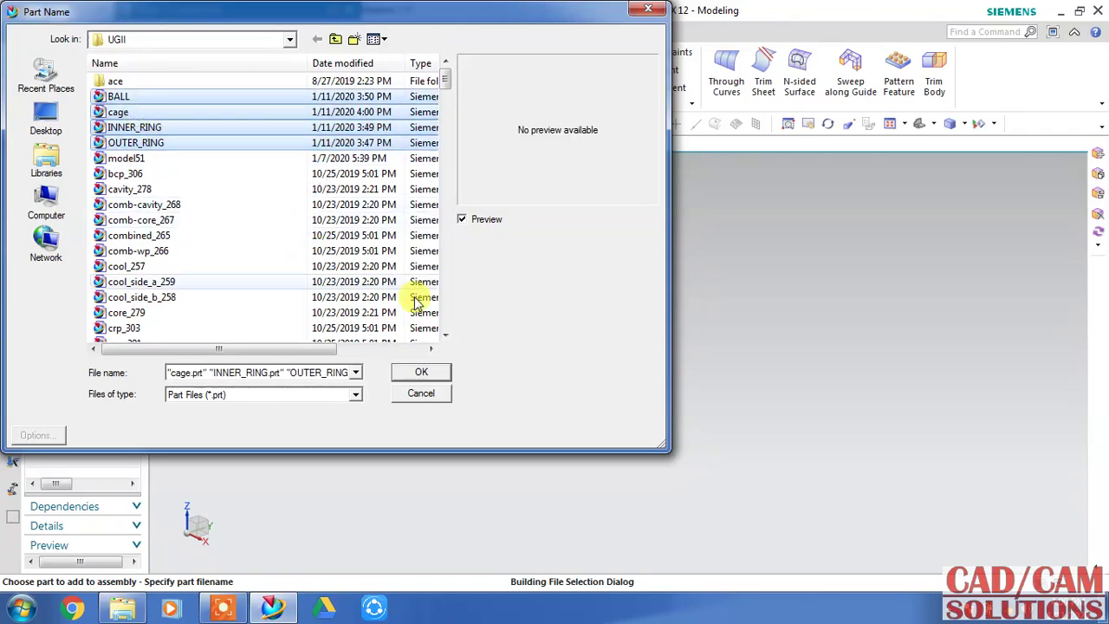
{"action": "left_click", "coordinate": [421, 372]}
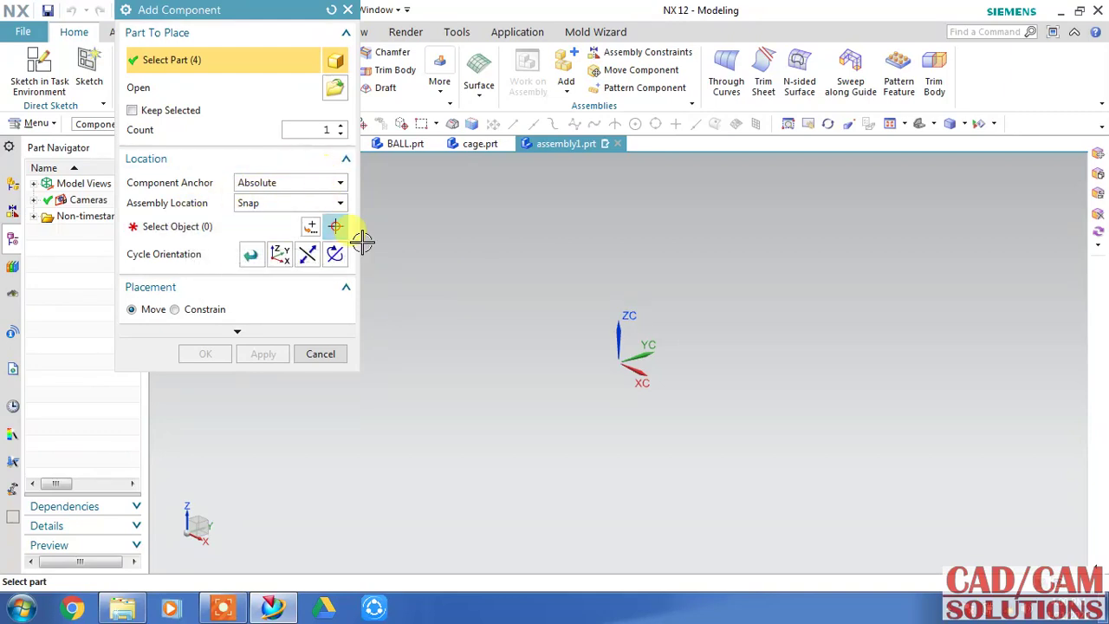
Place the four components at a picked location in the assembly
{"action": "left_click", "coordinate": [217, 227]}
{"action": "scroll", "coordinate": [531, 306], "scroll_direction": "down", "scroll_amount": 2}
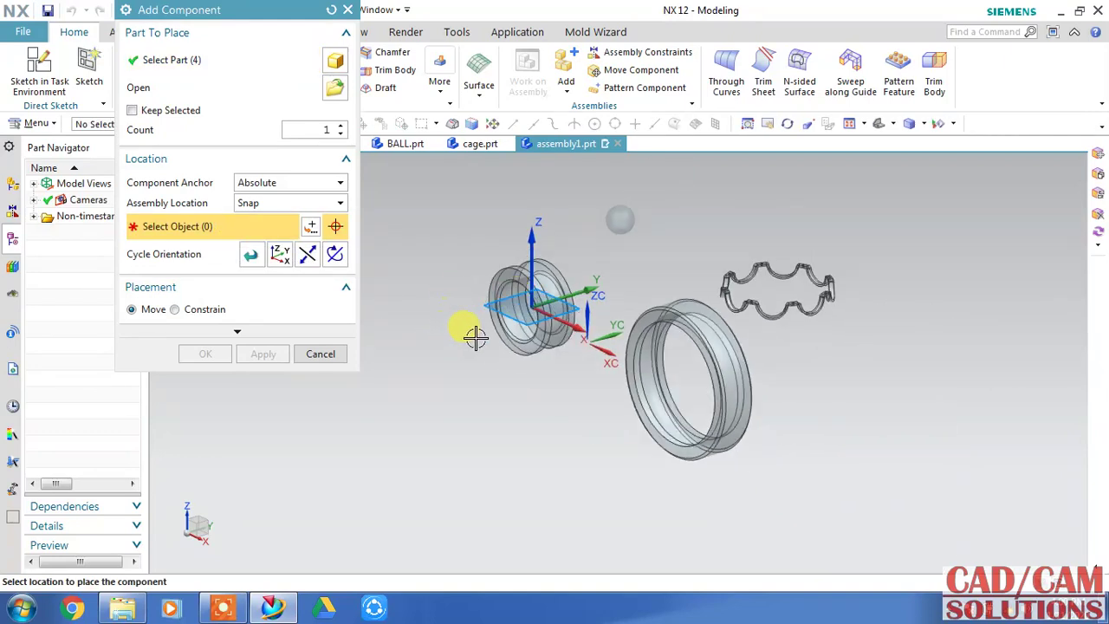
{"action": "mouse_move", "coordinate": [573, 319]}
{"action": "middle_mouse_down", "text": "shift"}
{"action": "mouse_move", "coordinate": [541, 314]}
{"action": "mouse_move", "coordinate": [537, 348]}
{"action": "middle_mouse_up", "text": "shift"}
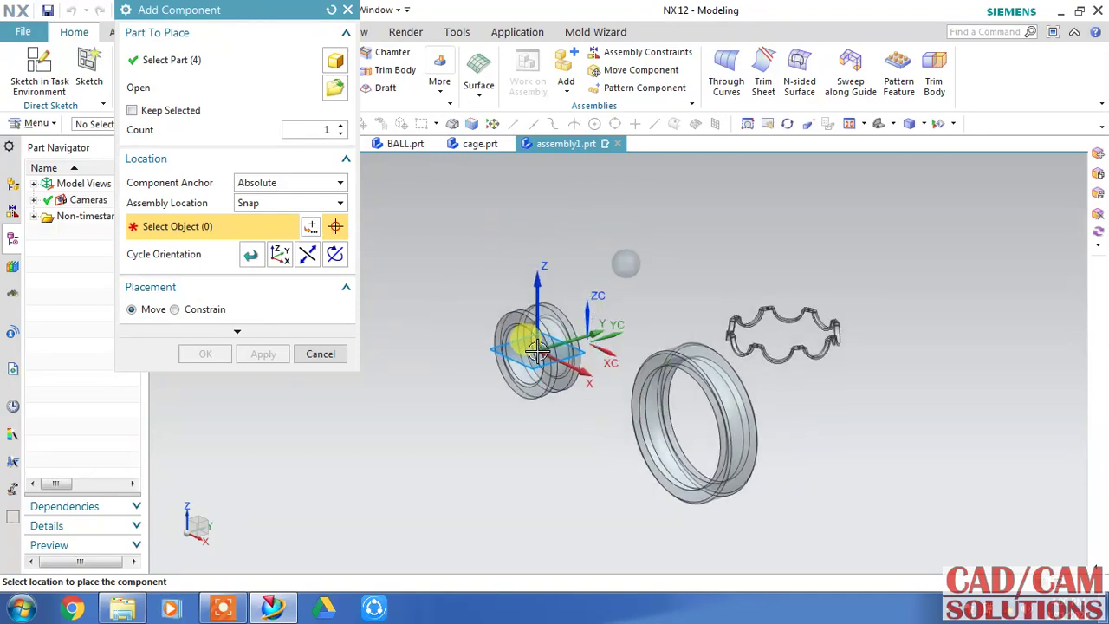
{"action": "mouse_move", "coordinate": [537, 349]}
{"action": "middle_mouse_down", "text": "shift"}
{"action": "mouse_move", "coordinate": [590, 340]}
{"action": "mouse_move", "coordinate": [539, 364]}
{"action": "mouse_move", "coordinate": [470, 371]}
{"action": "mouse_move", "coordinate": [488, 408]}
{"action": "mouse_move", "coordinate": [637, 376]}
{"action": "mouse_move", "coordinate": [602, 333]}
{"action": "middle_mouse_up", "text": "shift"}
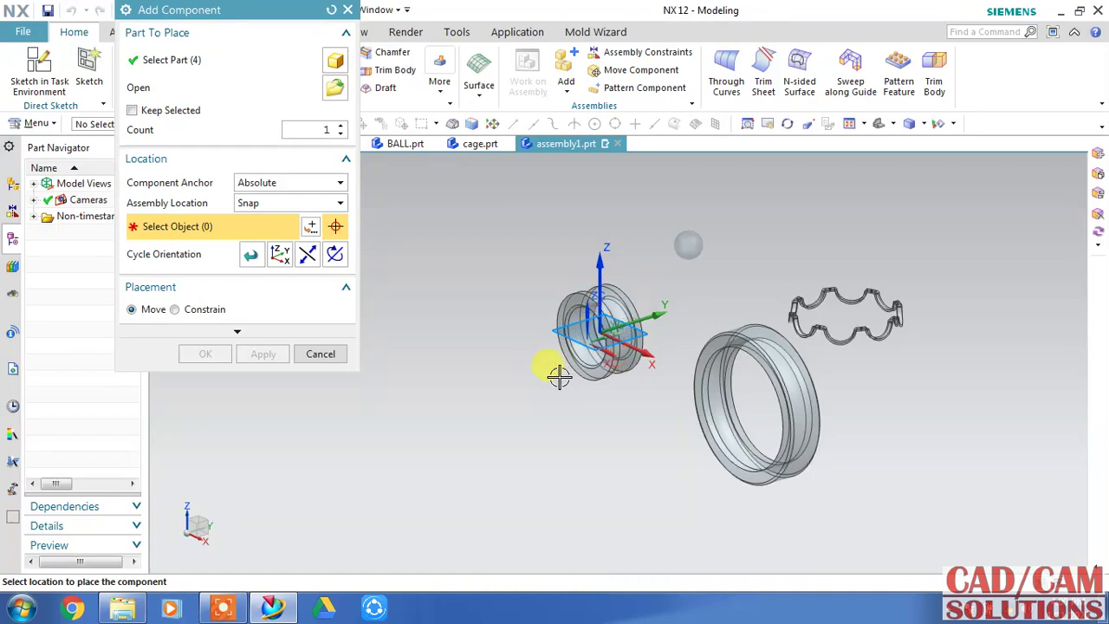
{"action": "left_click", "coordinate": [529, 371]}
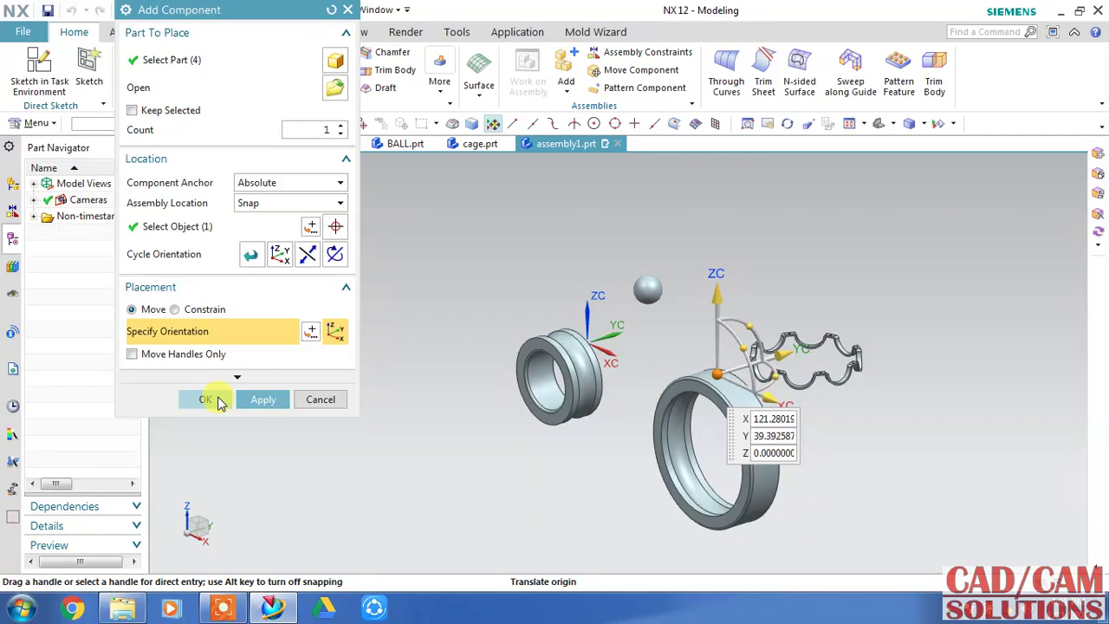
{"action": "left_click", "coordinate": [218, 402]}
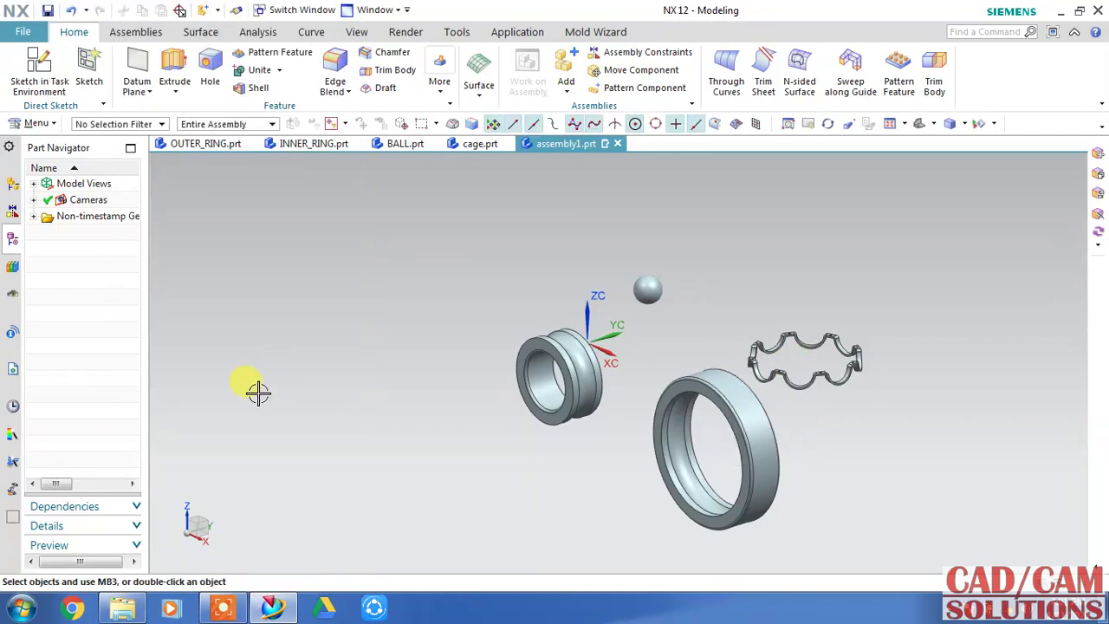
Switch the outer ring to the Entire Part reference set from the Assembly Navigator
{"action": "left_click", "coordinate": [9, 196]}
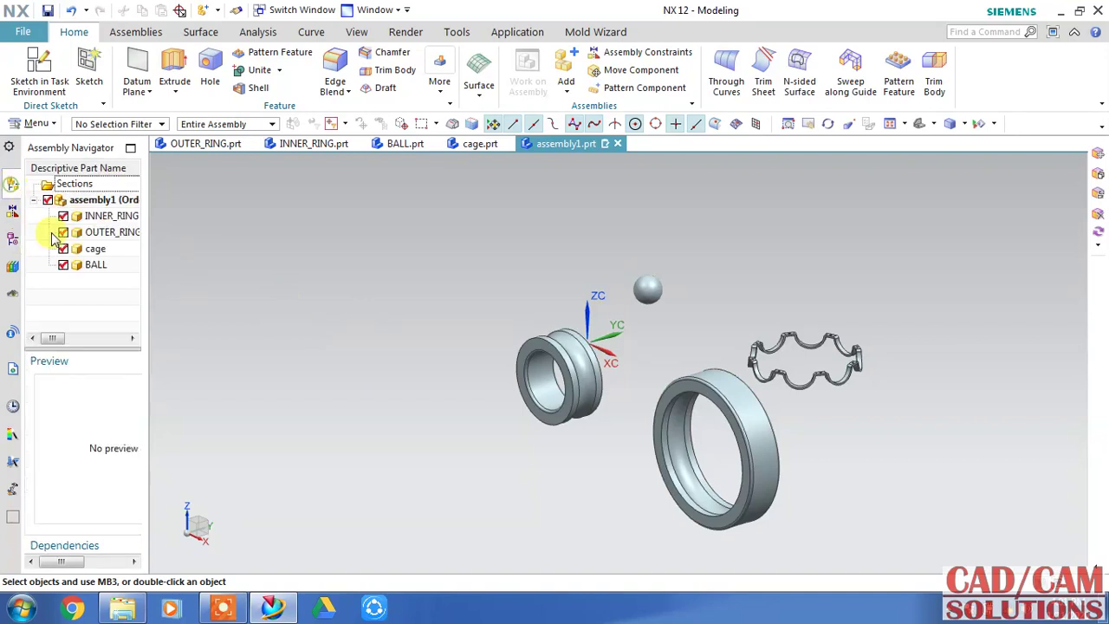
{"action": "left_click", "coordinate": [103, 221]}
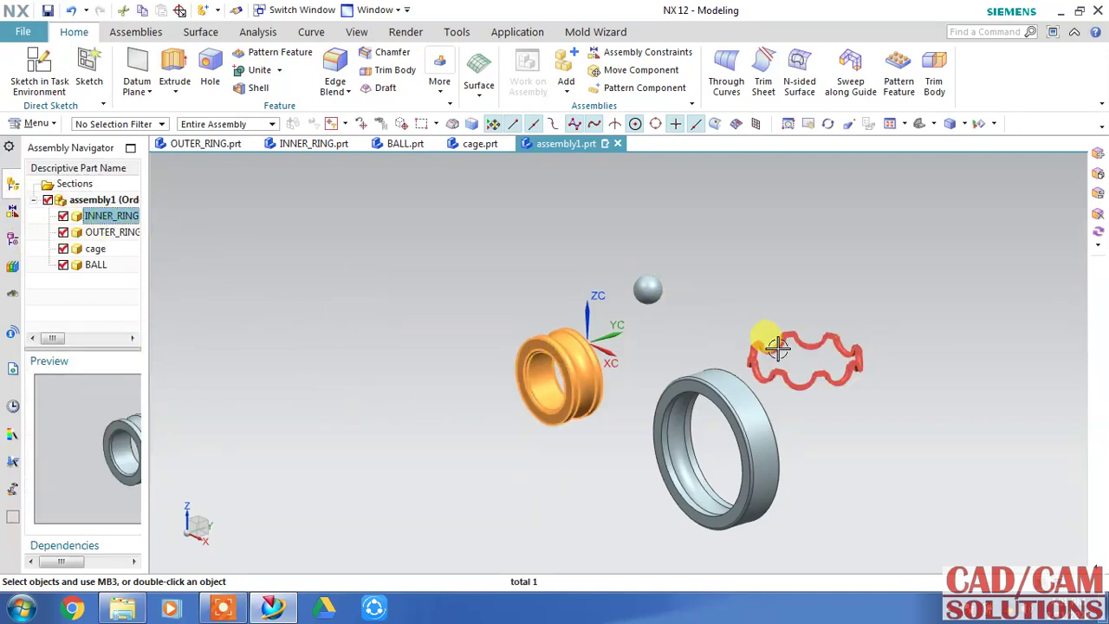
{"action": "mouse_move", "coordinate": [607, 359]}
{"action": "middle_mouse_down"}
{"action": "mouse_move", "coordinate": [650, 319]}
{"action": "mouse_move", "coordinate": [651, 357]}
{"action": "middle_mouse_up"}
{"action": "key", "text": "Escape"}
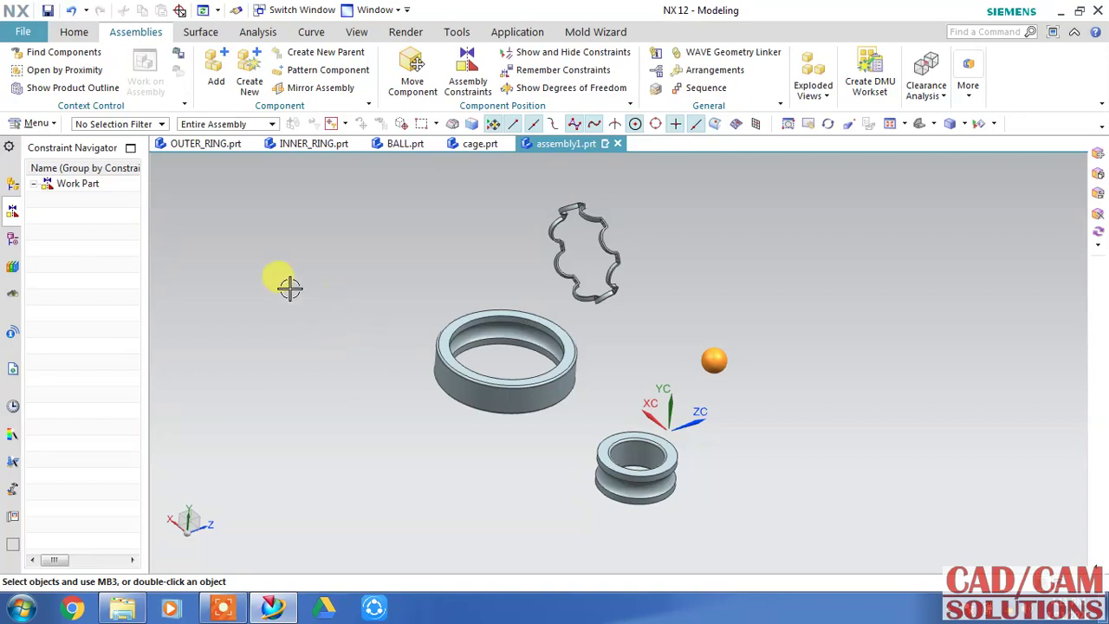
{"action": "right_click", "coordinate": [483, 377]}
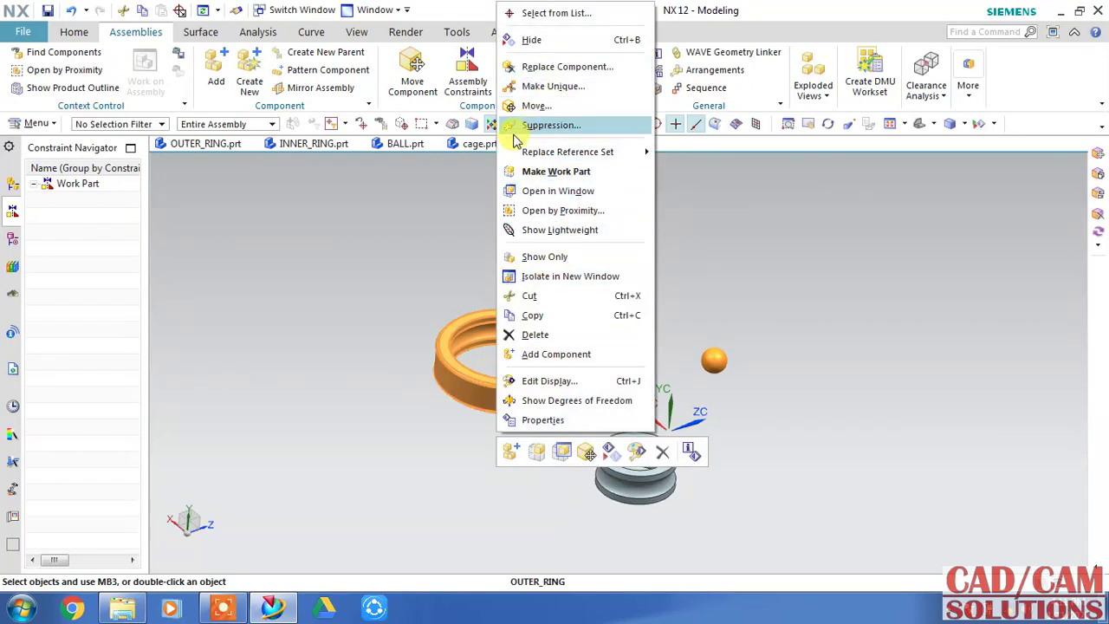
{"action": "mouse_move", "coordinate": [568, 152]}
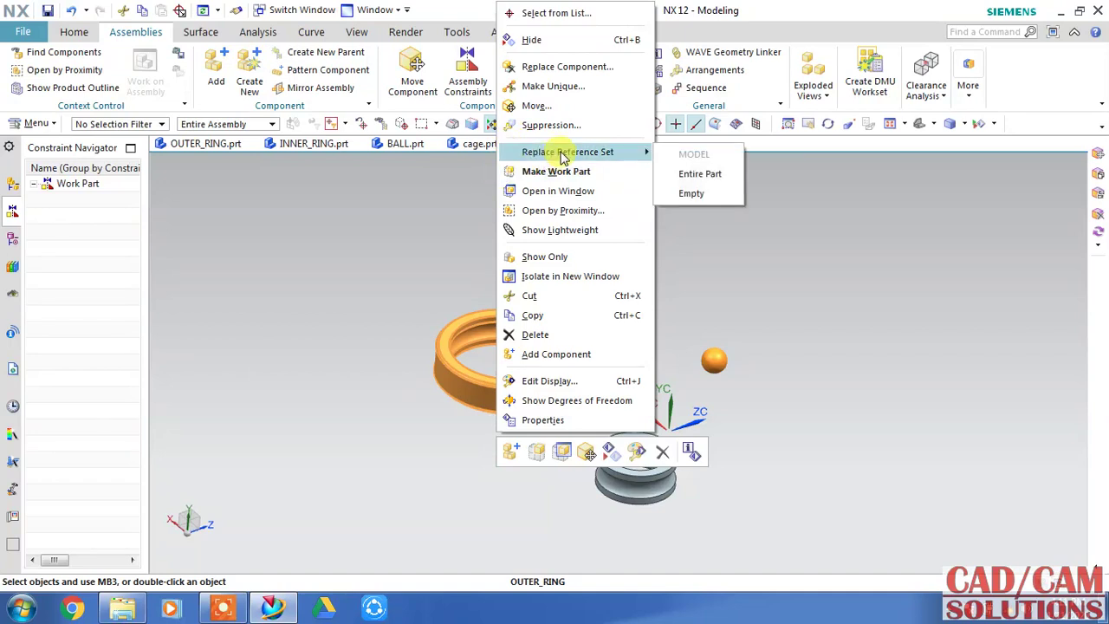
{"action": "left_click", "coordinate": [697, 173]}
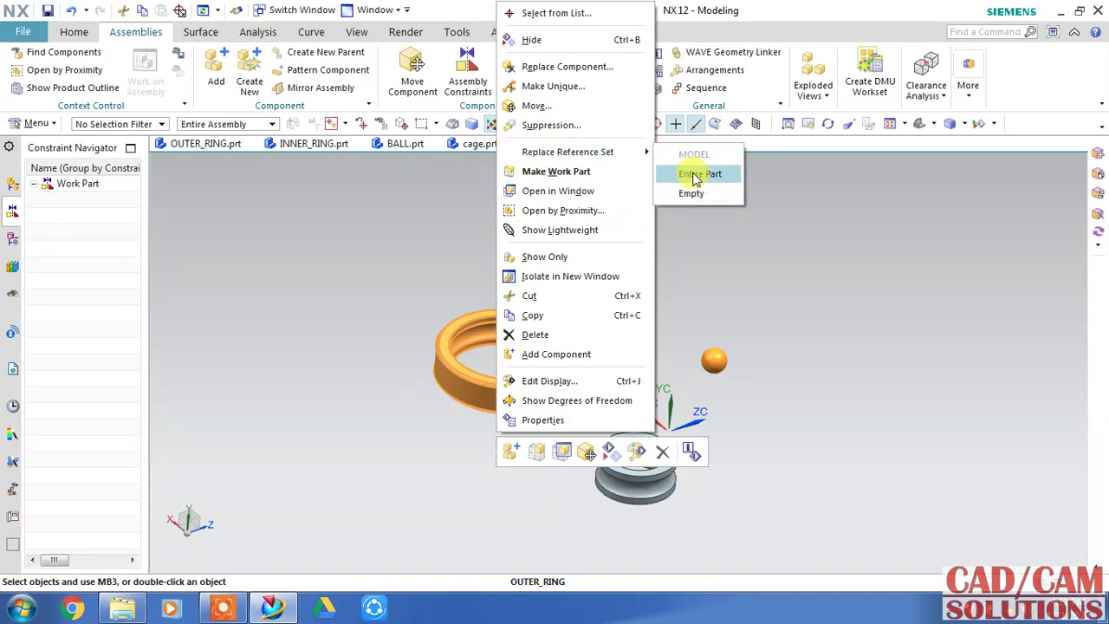
Switch the inner ring to the Entire Part reference set as well
{"action": "scroll", "coordinate": [468, 329], "scroll_direction": "up", "scroll_amount": 2}
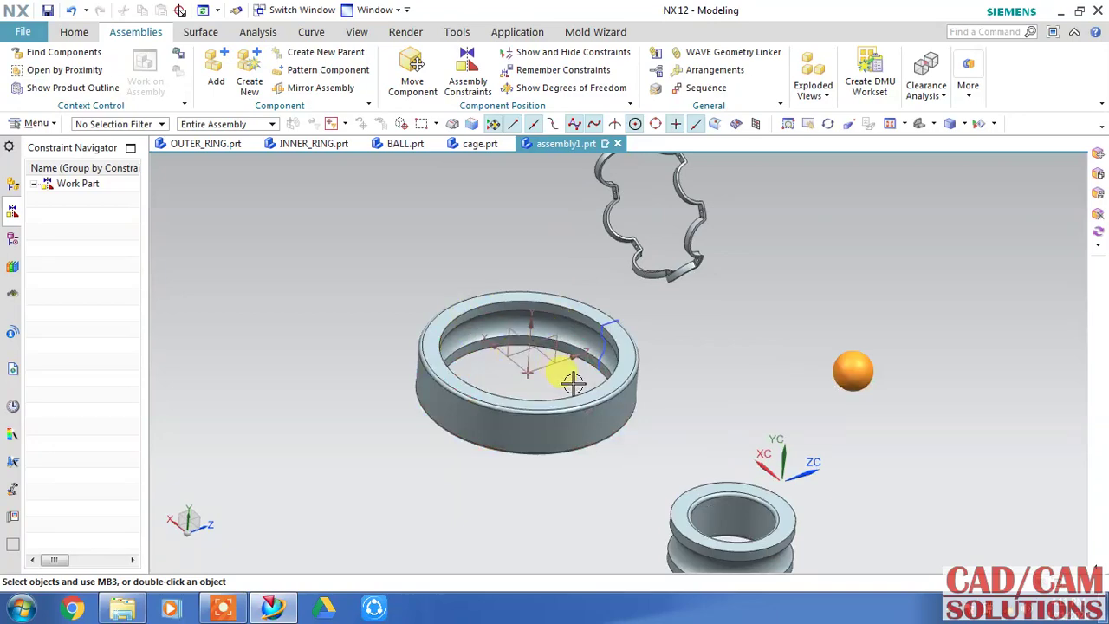
{"action": "scroll", "coordinate": [594, 425], "scroll_direction": "down", "scroll_amount": 1}
{"action": "scroll", "coordinate": [637, 481], "scroll_direction": "down", "scroll_amount": 1}
{"action": "right_click", "coordinate": [672, 500]}
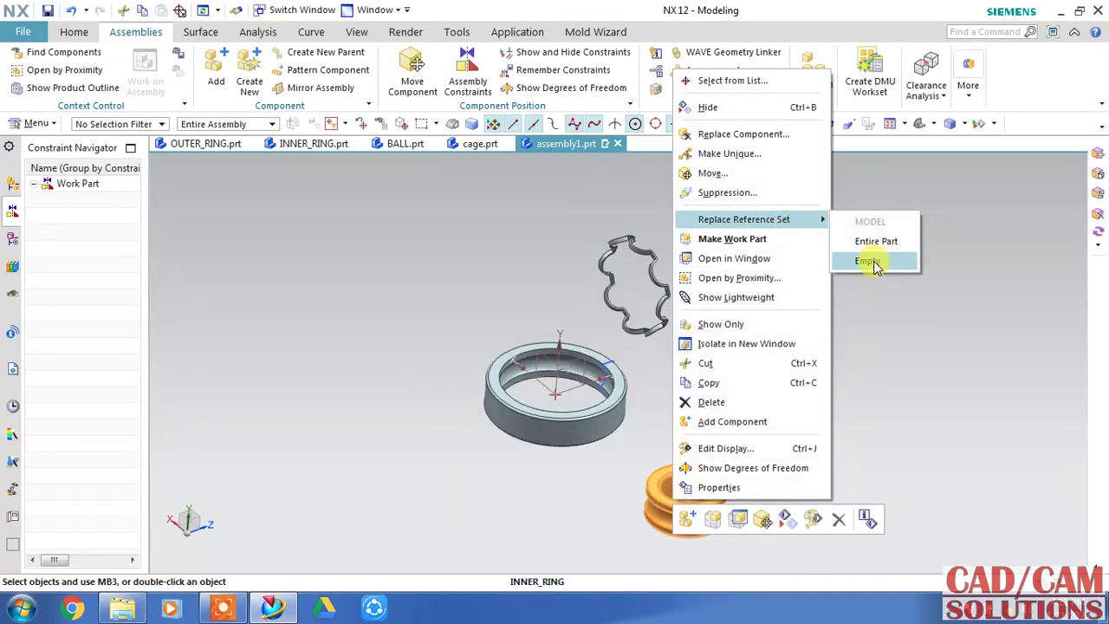
{"action": "left_click", "coordinate": [887, 245]}
{"action": "scroll", "coordinate": [605, 515], "scroll_direction": "up", "scroll_amount": 1}
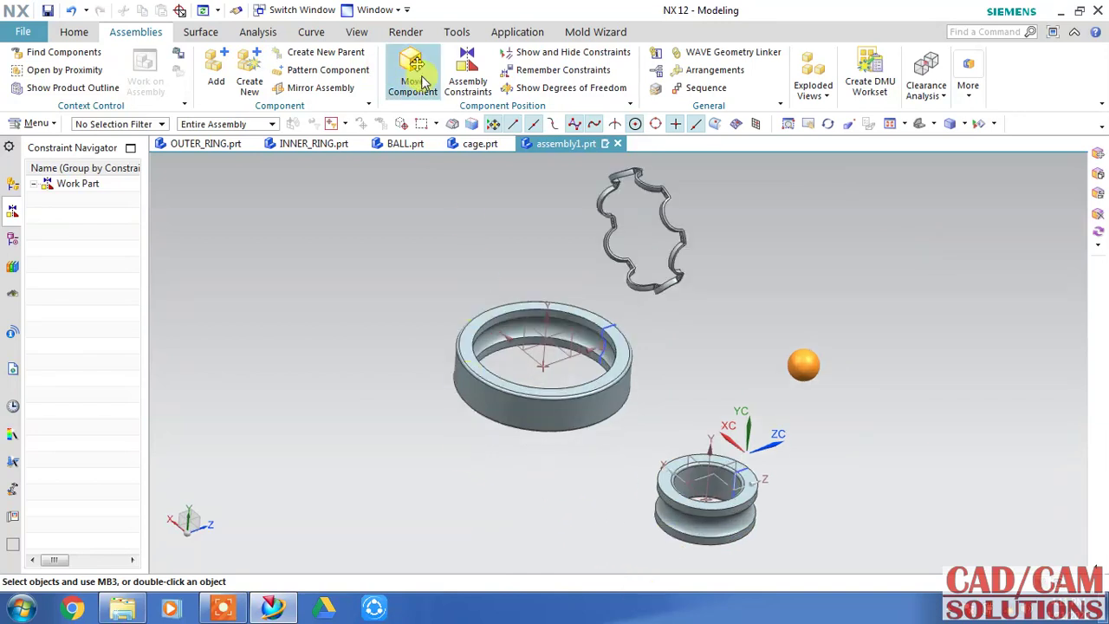
{"action": "left_click", "coordinate": [468, 80]}
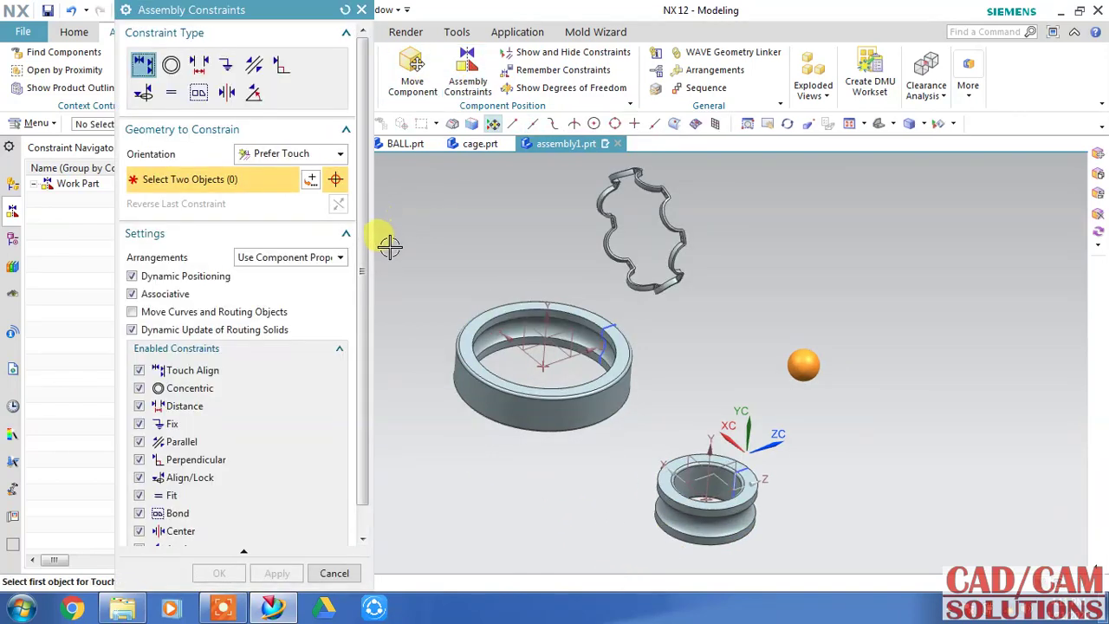
Fix the outer ring and align the inner ring's XZ plane with the outer ring's XZ plane
{"action": "left_click", "coordinate": [321, 346]}
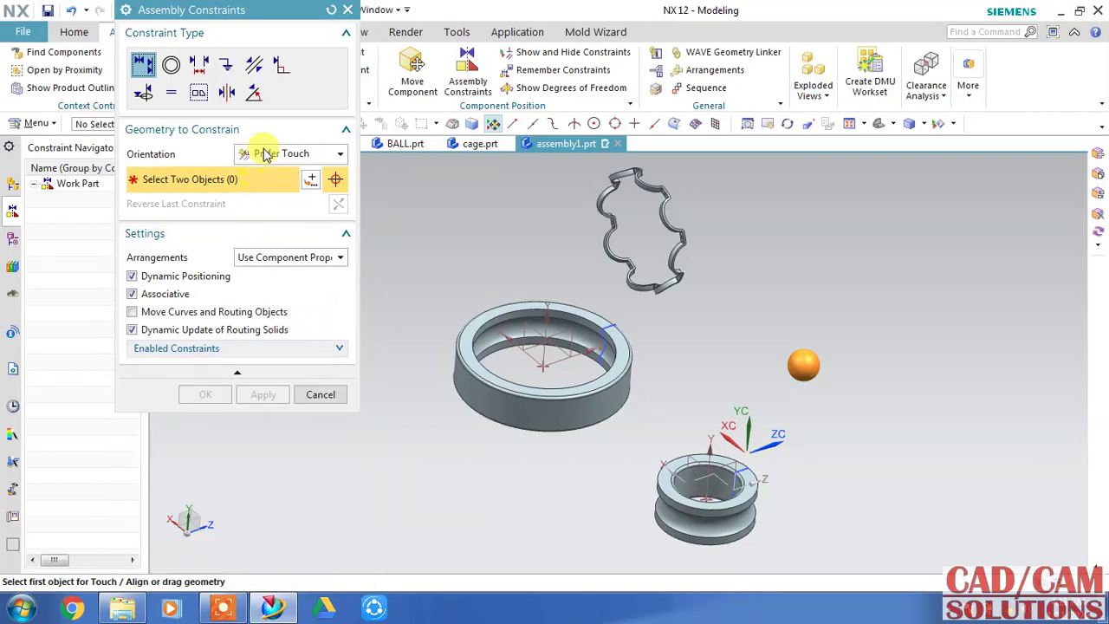
{"action": "left_click", "coordinate": [227, 66]}
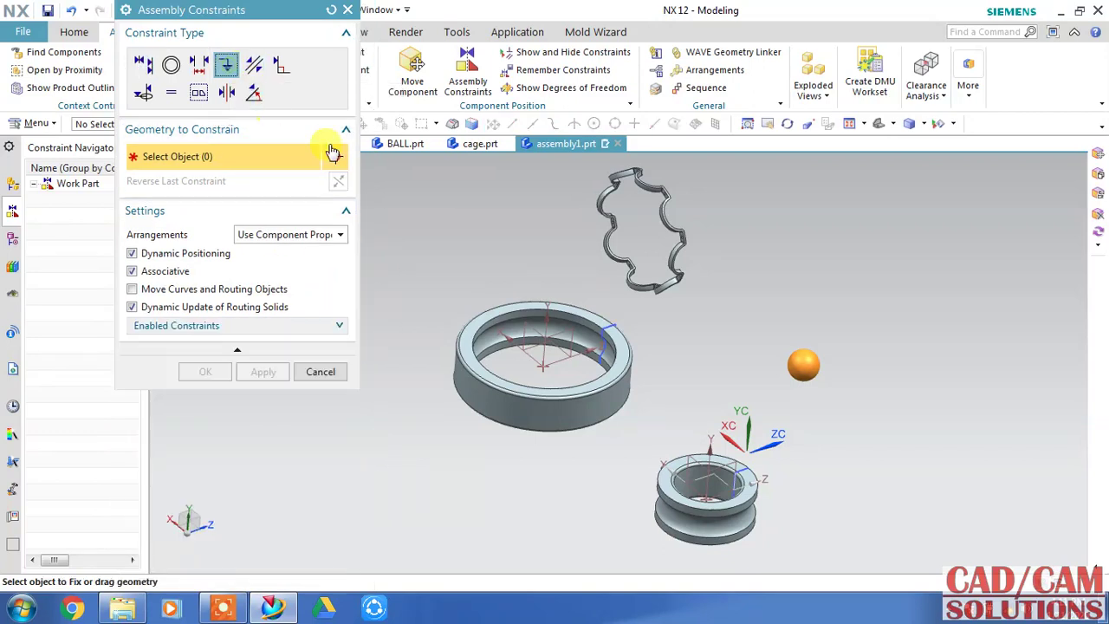
{"action": "left_click", "coordinate": [488, 323]}
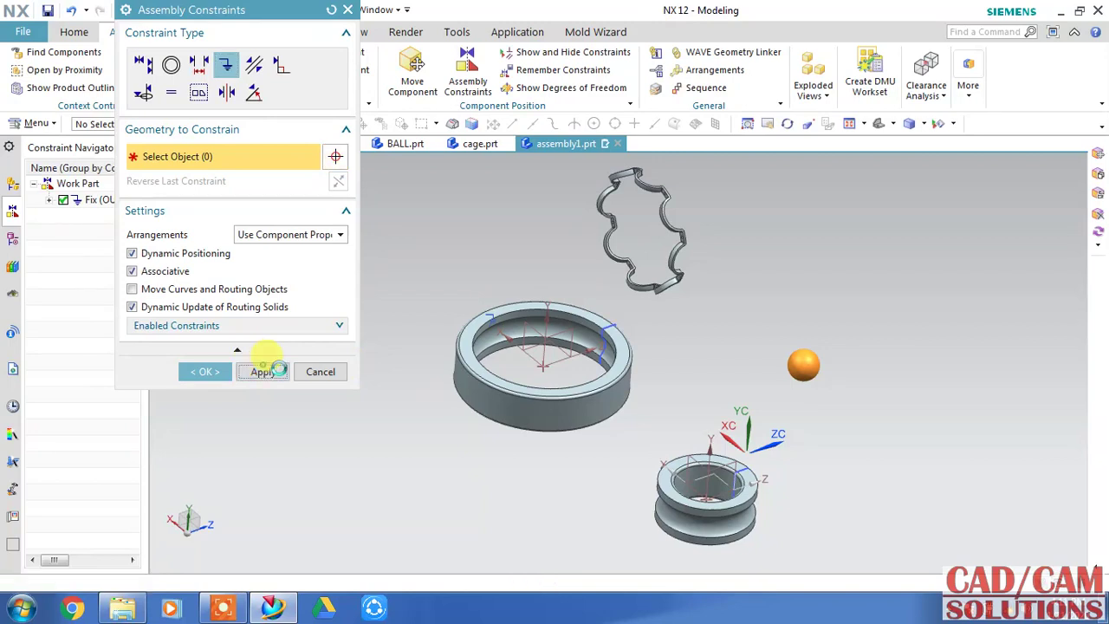
{"action": "left_click", "coordinate": [143, 67]}
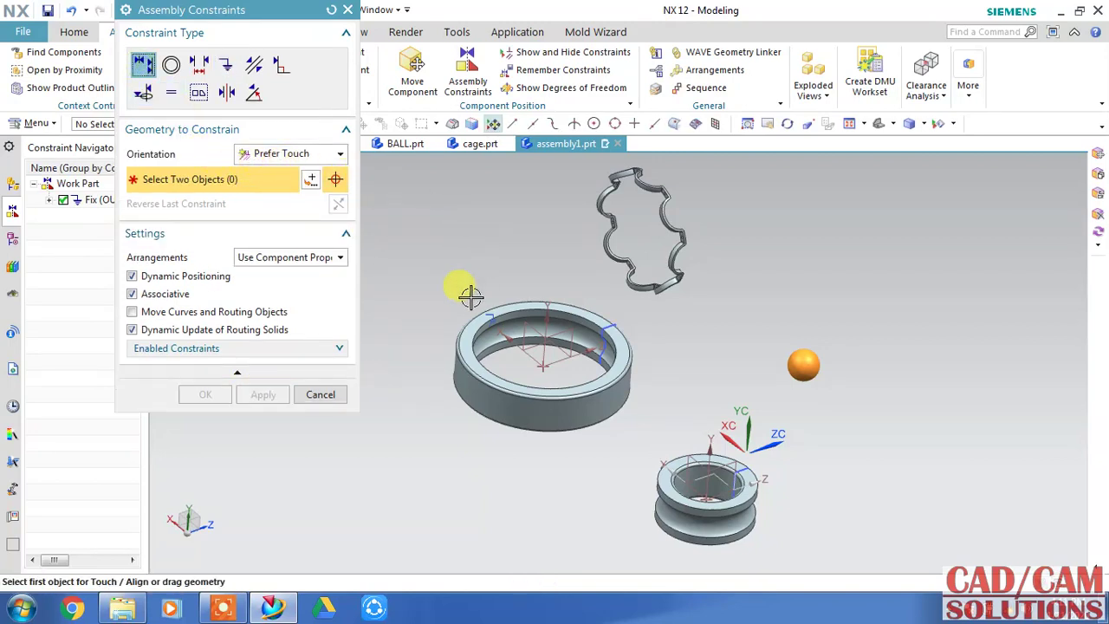
{"action": "left_click", "coordinate": [559, 345]}
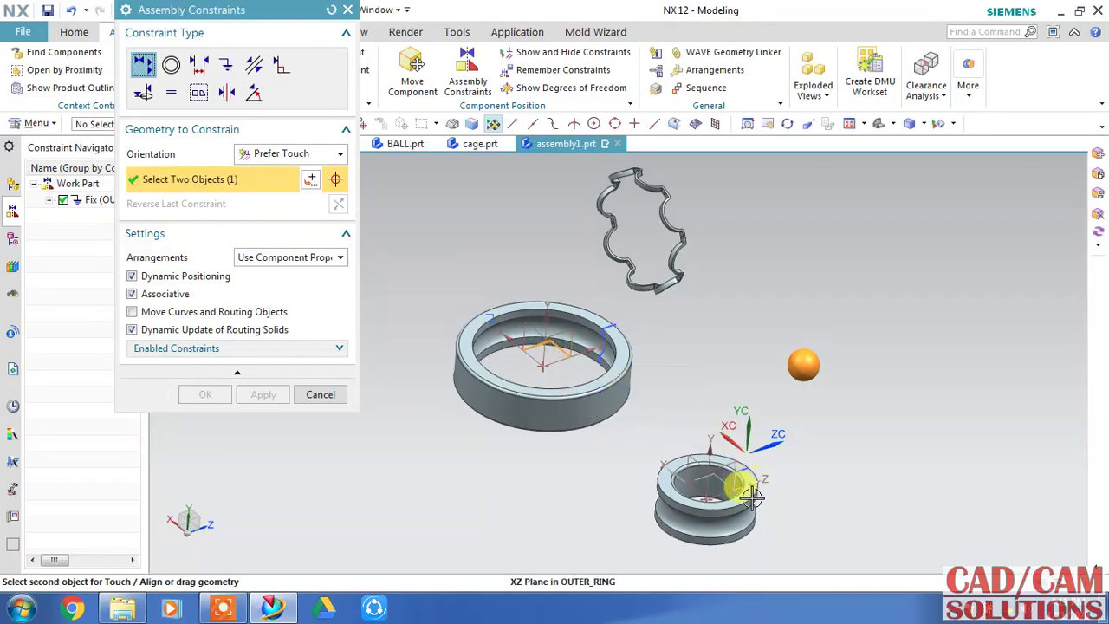
{"action": "left_click", "coordinate": [706, 471]}
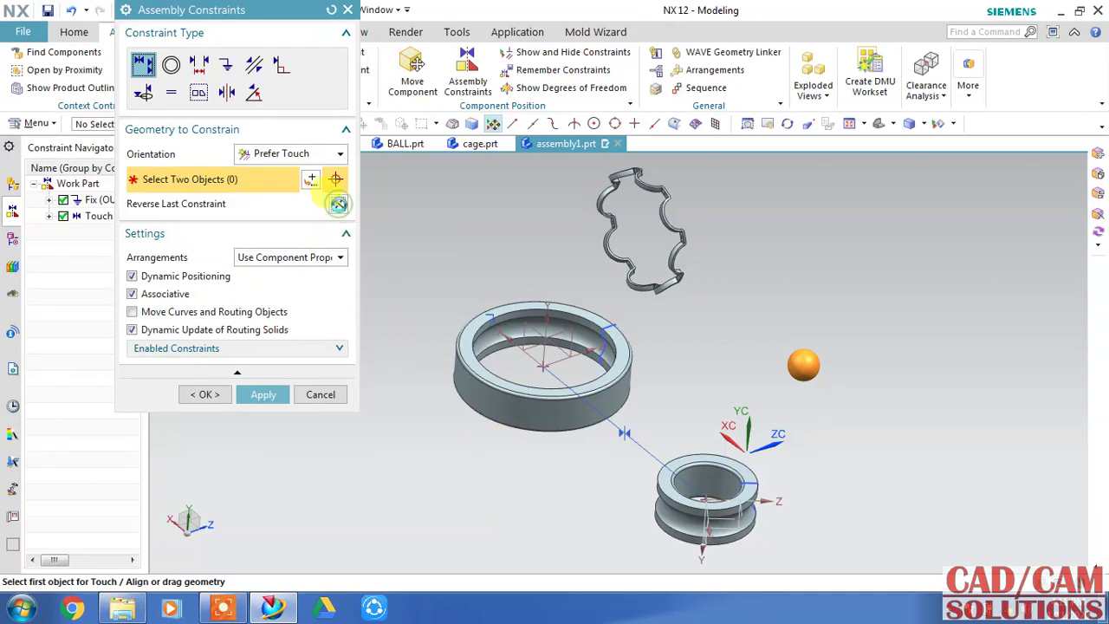
{"action": "left_click", "coordinate": [338, 207]}
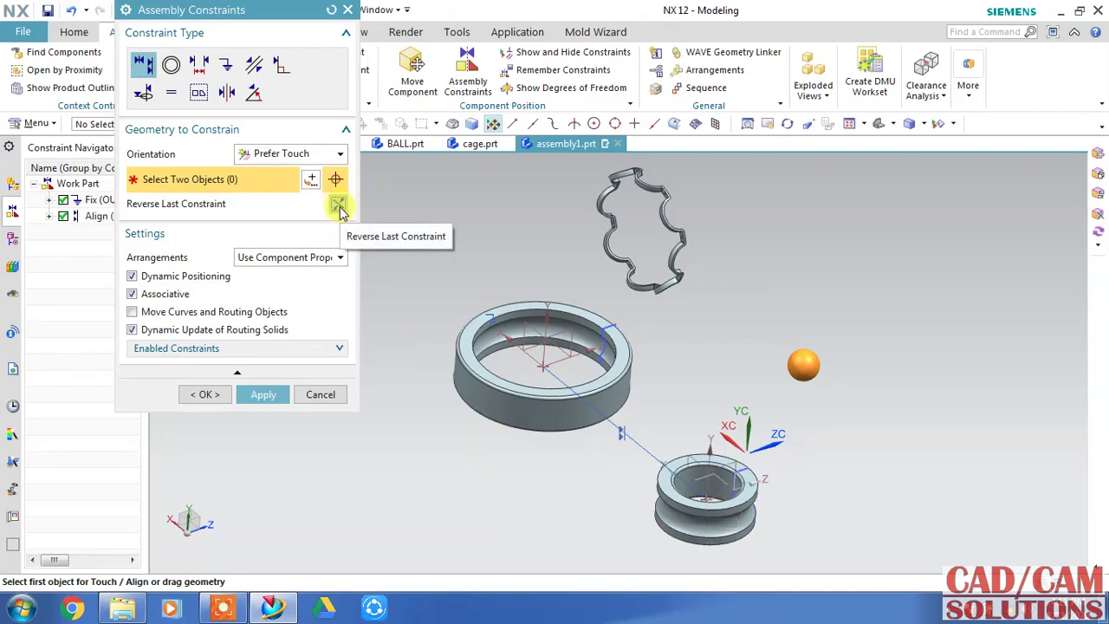
Align the two rings' central axes to make them concentric, and apply
{"action": "left_click", "coordinate": [711, 448]}
{"action": "left_click", "coordinate": [547, 315]}
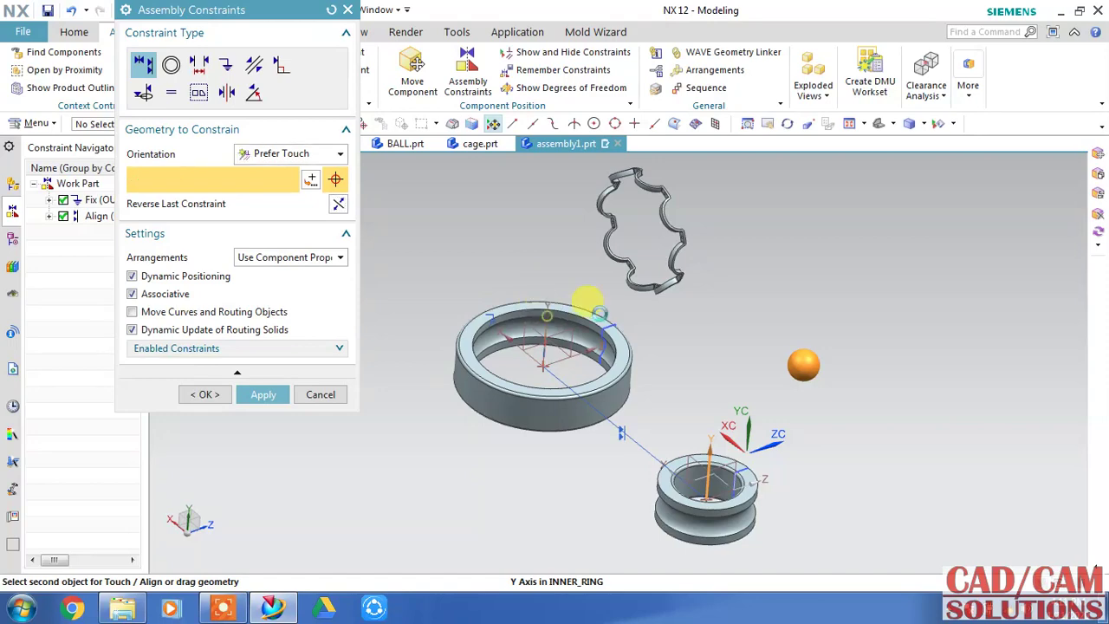
{"action": "middle_click_drag", "start_coordinate": [680, 343], "coordinate": [674, 346]}
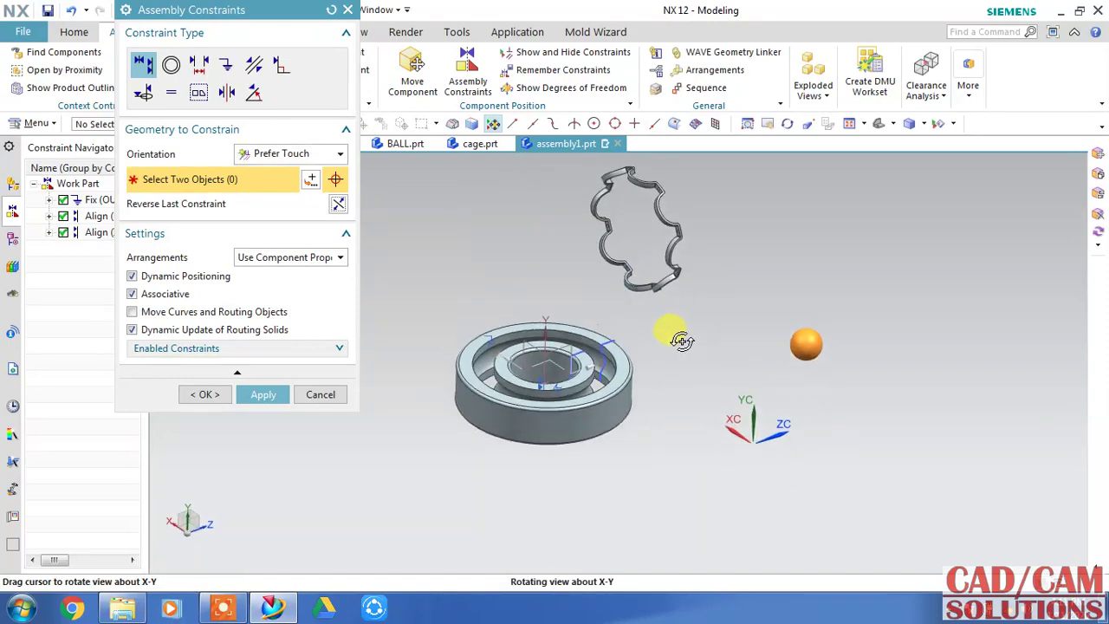
{"action": "scroll", "coordinate": [483, 343], "scroll_direction": "down", "scroll_amount": 3}
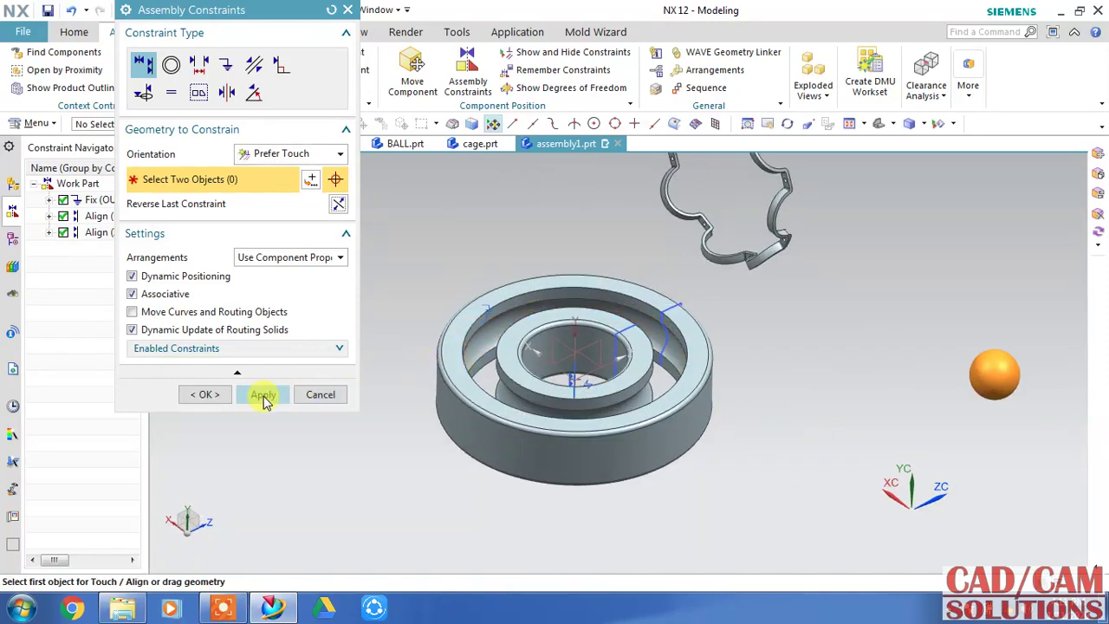
{"action": "middle_click", "coordinate": [325, 424]}
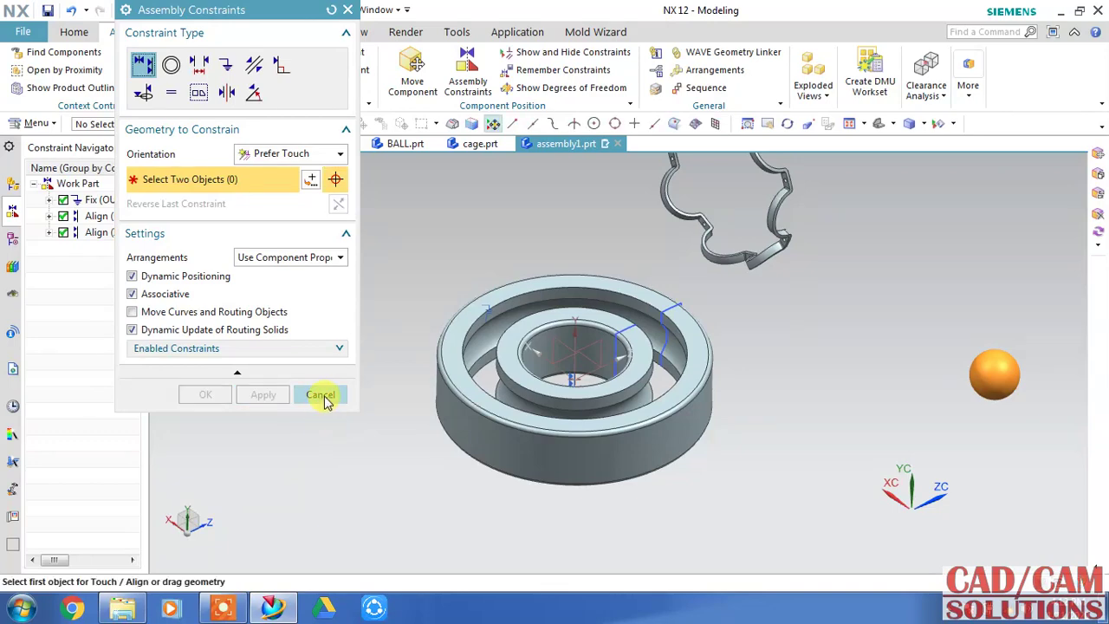
{"action": "left_click", "coordinate": [323, 397]}
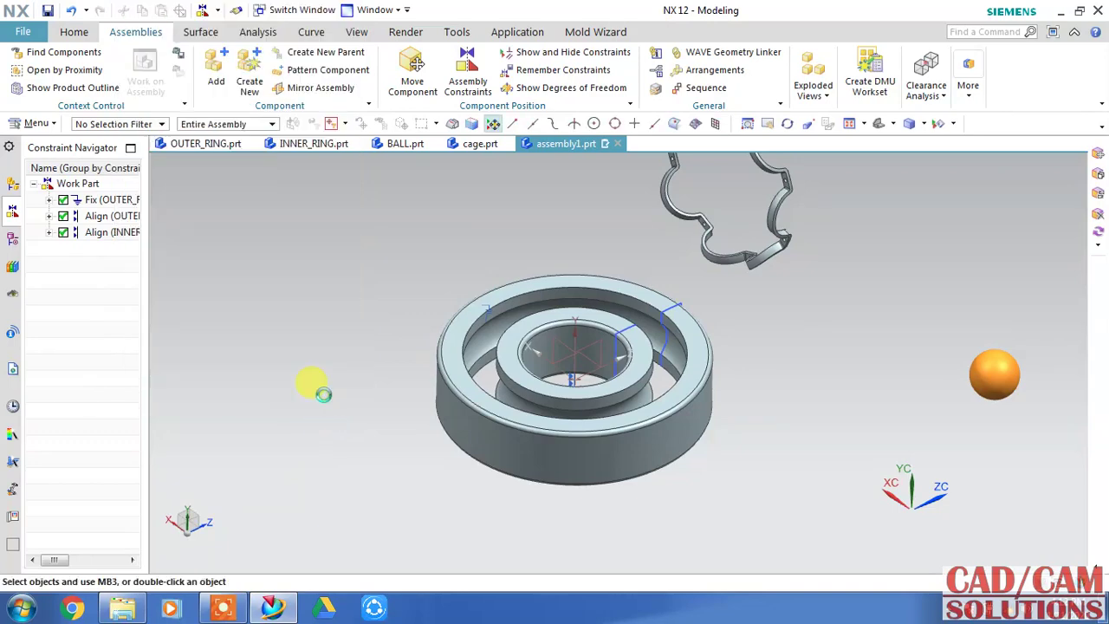
Switch the outer ring back to its MODEL reference set
{"action": "right_click", "coordinate": [485, 432]}
{"action": "mouse_move", "coordinate": [565, 152]}
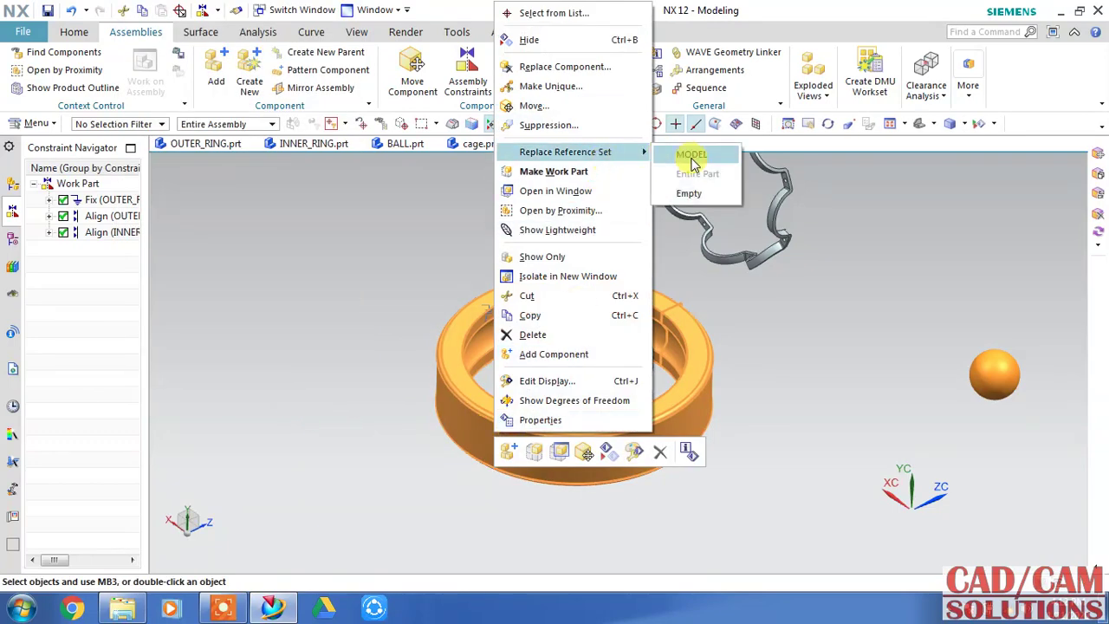
{"action": "left_click", "coordinate": [691, 155]}
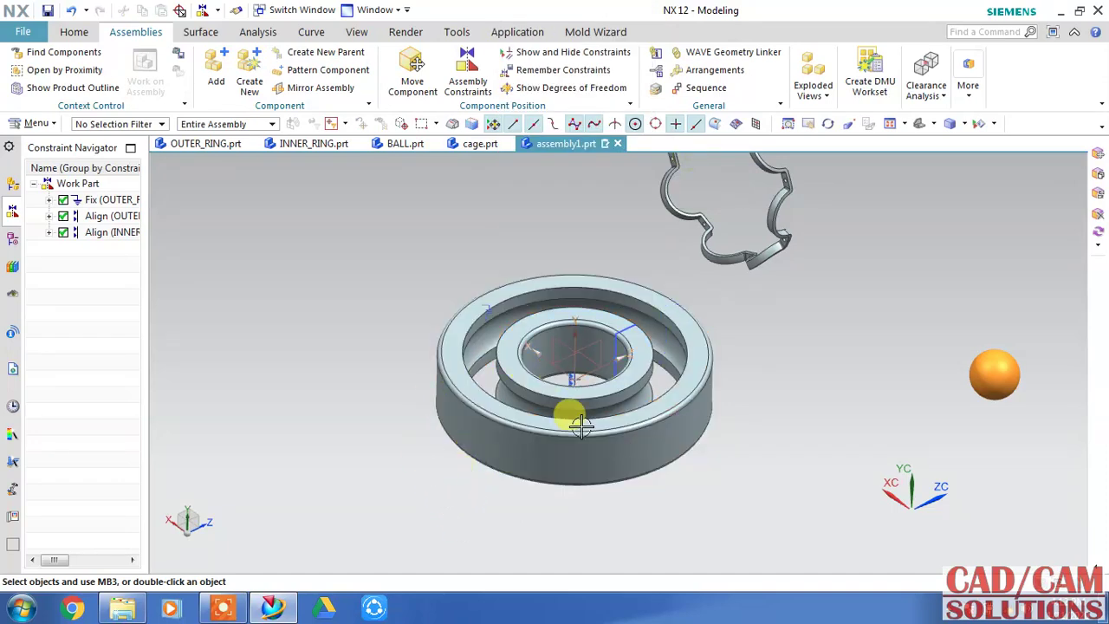
{"action": "scroll", "coordinate": [580, 424], "scroll_direction": "up", "scroll_amount": 2}
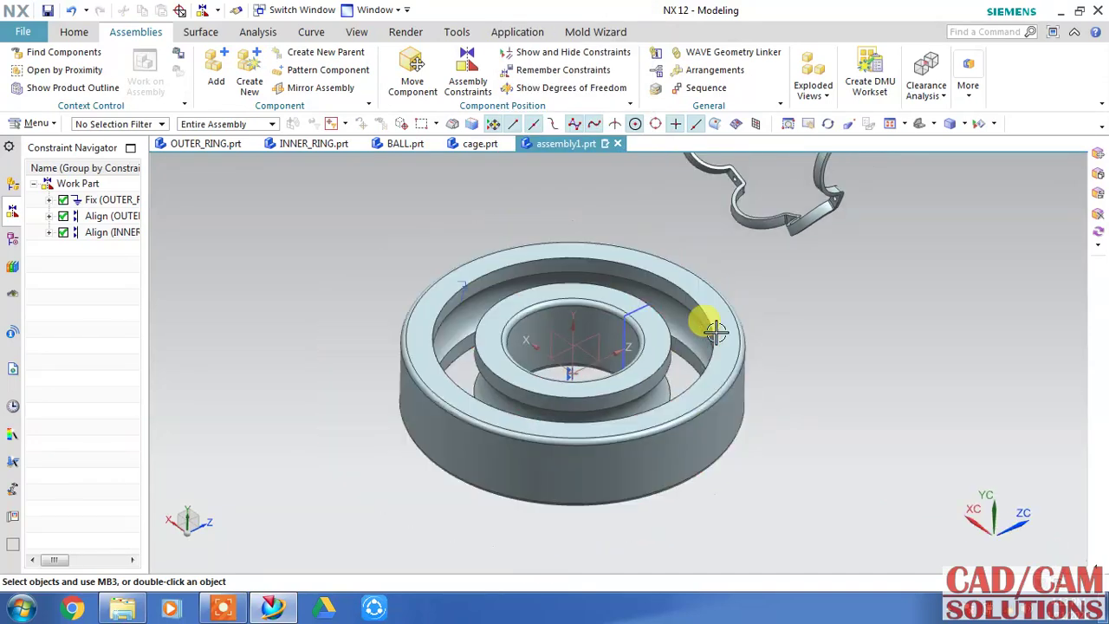
{"action": "scroll", "coordinate": [715, 332], "scroll_direction": "down", "scroll_amount": 1}
Show the ball as its Entire Part so its datum axes appear
{"action": "middle_click_drag", "start_coordinate": [768, 304], "coordinate": [683, 344], "text": "shift"}
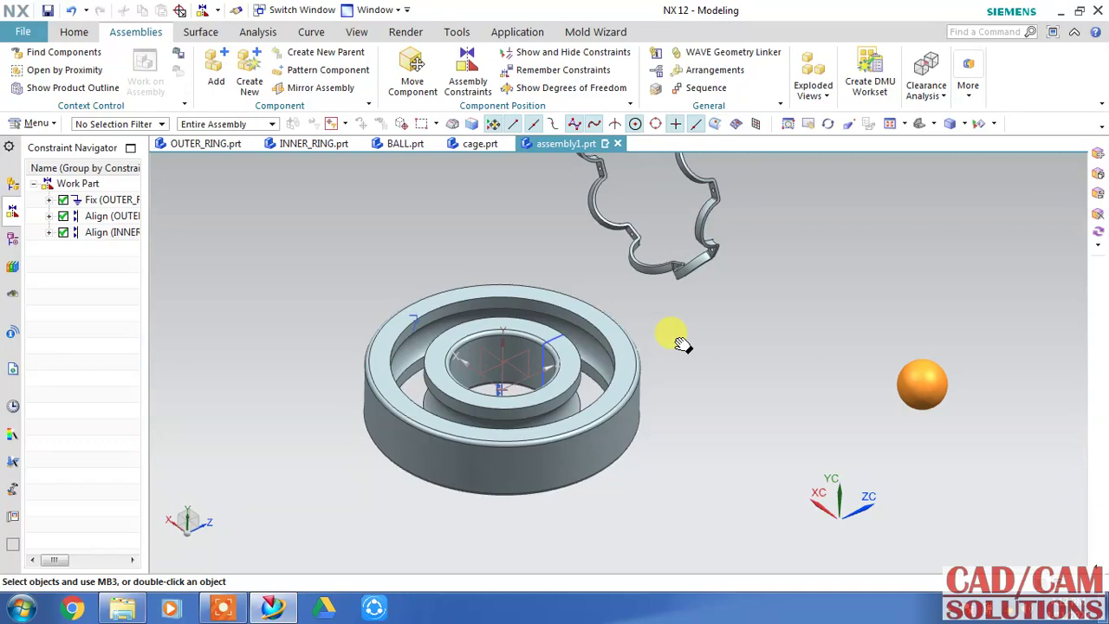
{"action": "right_click", "coordinate": [920, 391]}
{"action": "mouse_move", "coordinate": [988, 152]}
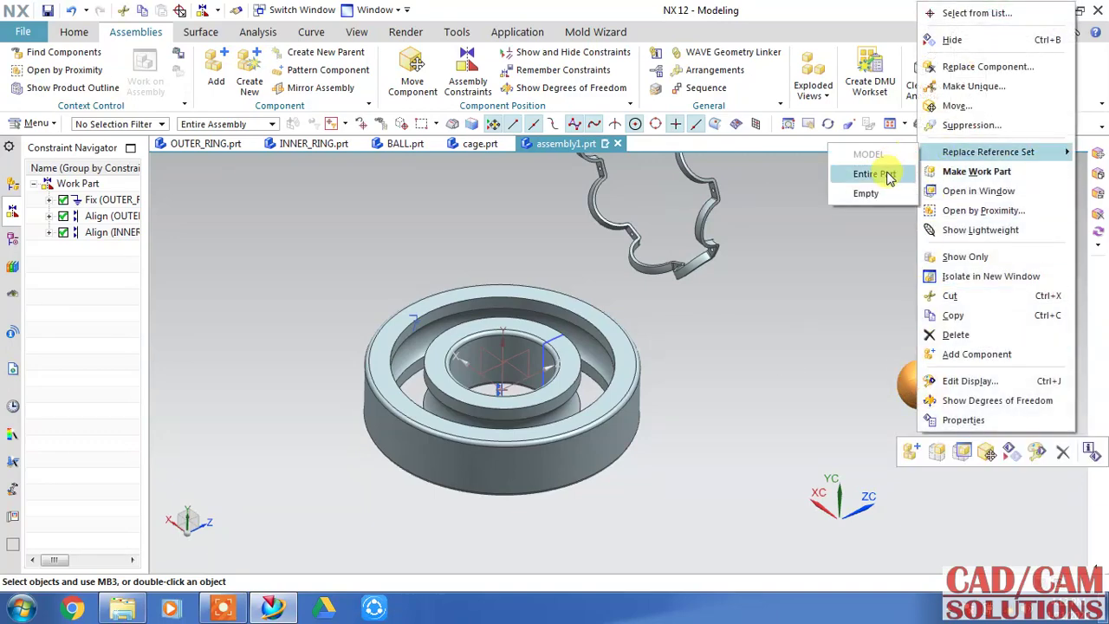
{"action": "left_click", "coordinate": [888, 174]}
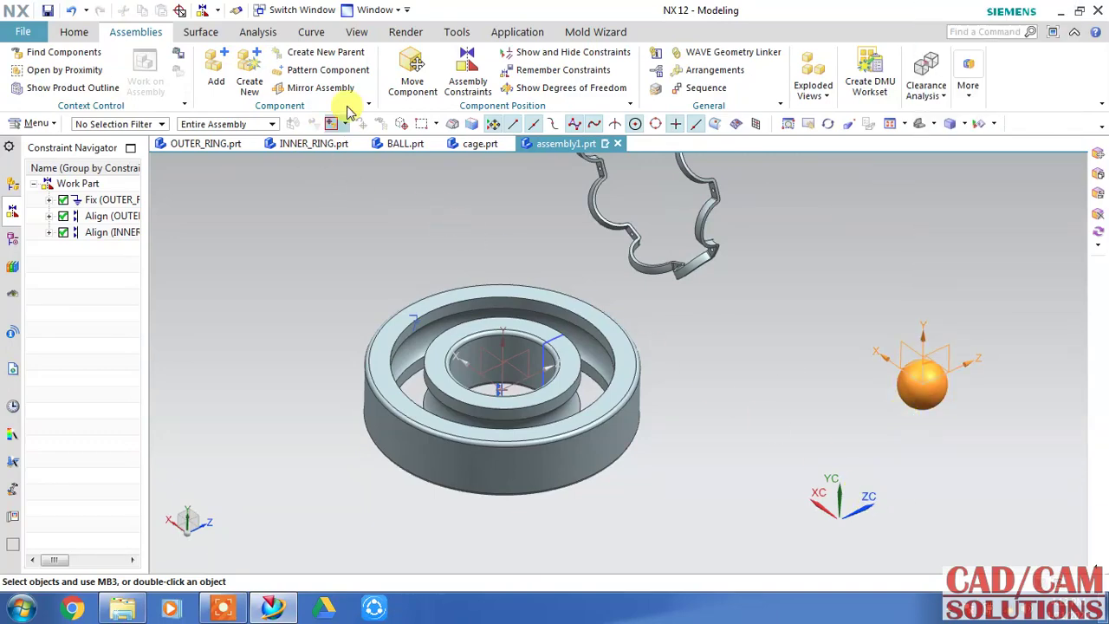
{"action": "left_click", "coordinate": [468, 74]}
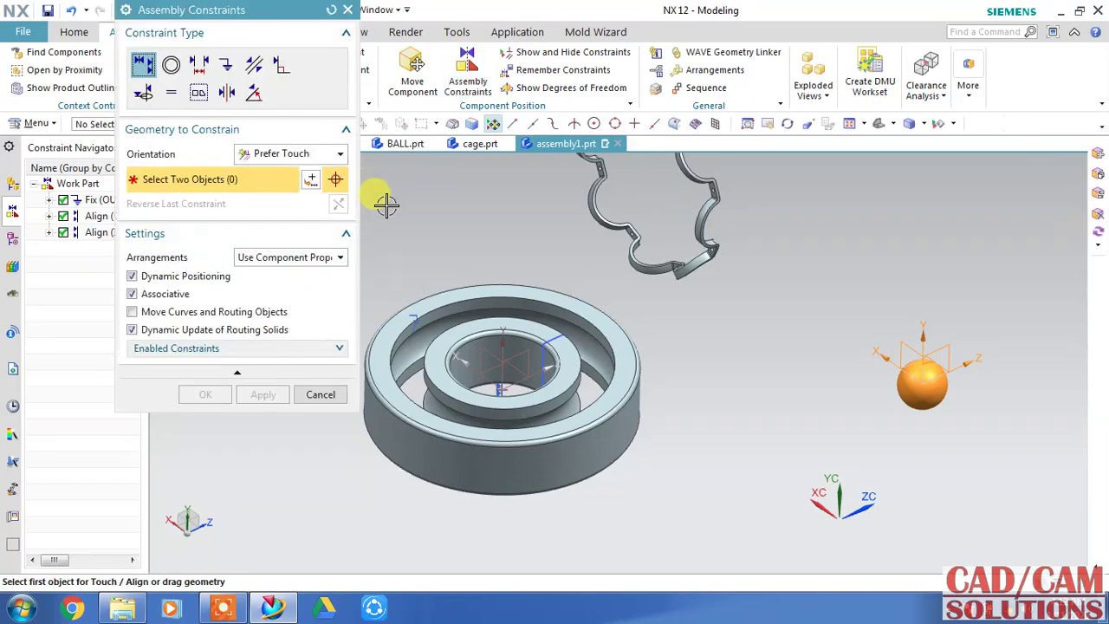
{"action": "left_click", "coordinate": [951, 344]}
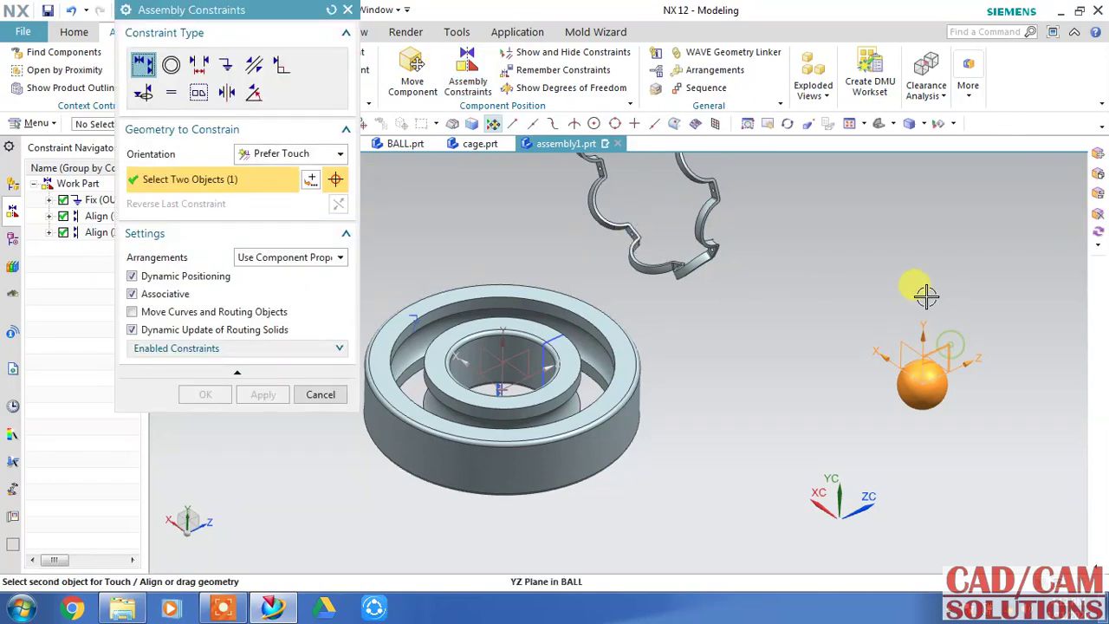
{"action": "left_click", "coordinate": [528, 347]}
{"action": "scroll", "coordinate": [710, 351], "scroll_direction": "down", "scroll_amount": 4}
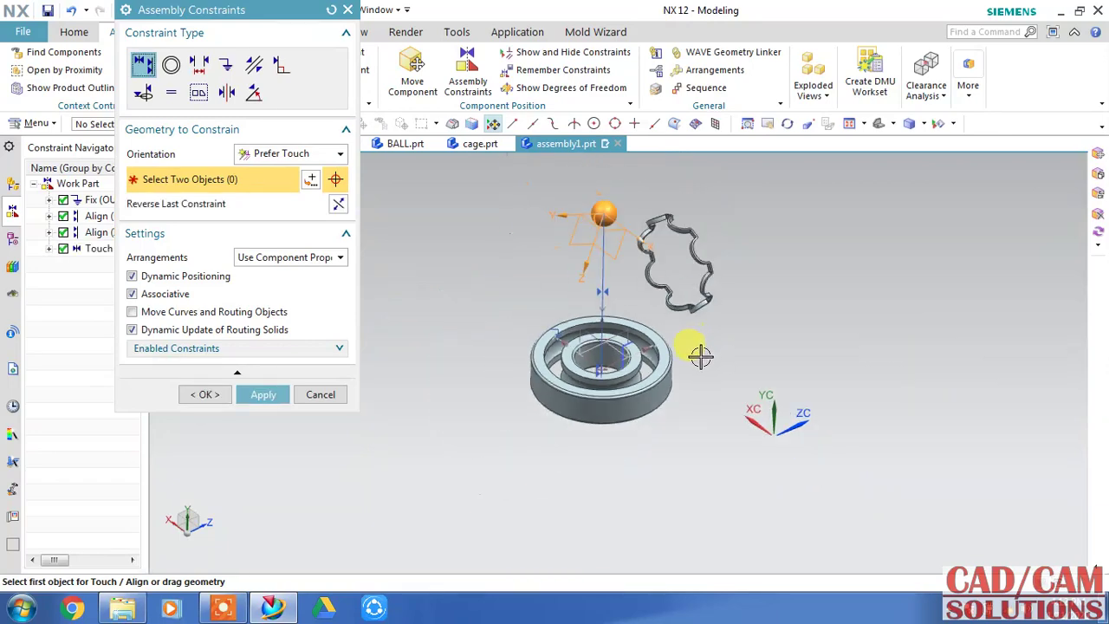
{"action": "scroll", "coordinate": [465, 310], "scroll_direction": "up", "scroll_amount": 3}
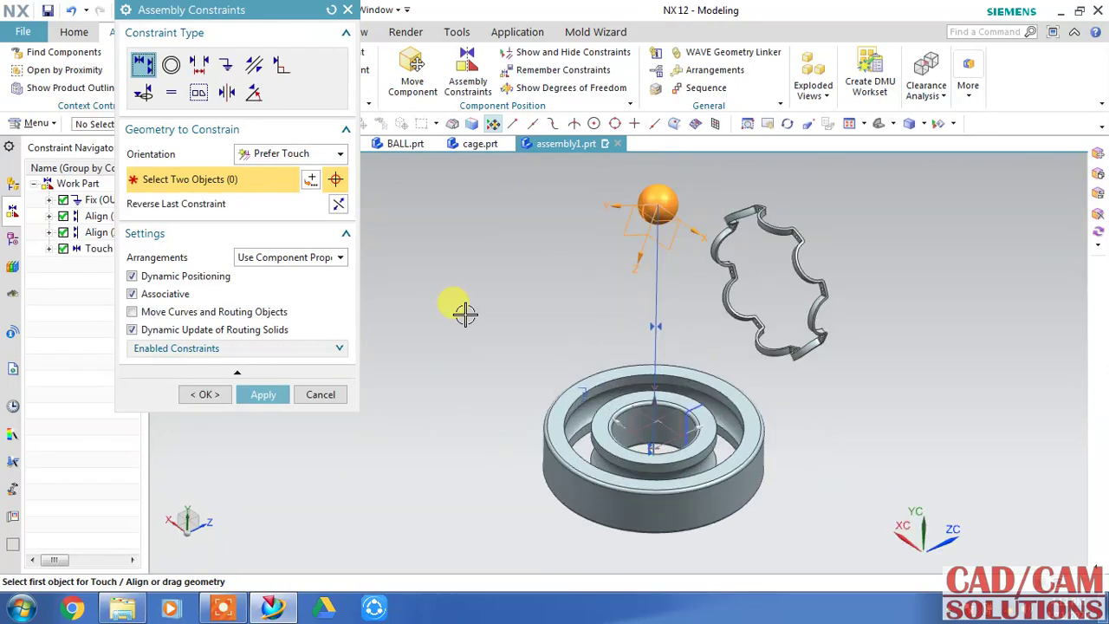
{"action": "left_click", "coordinate": [319, 393]}
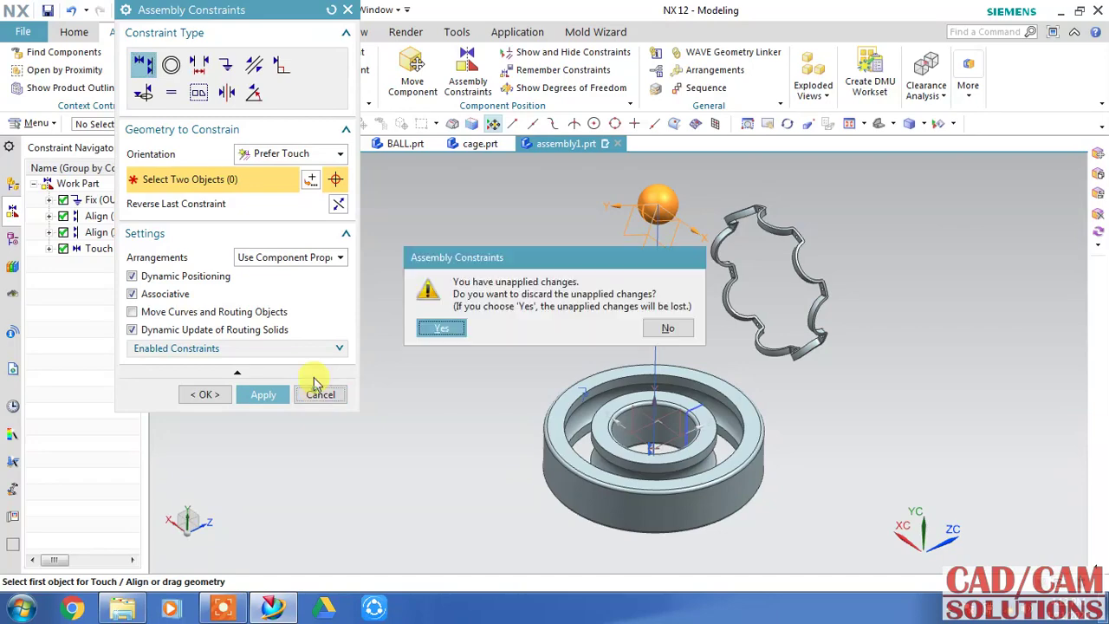
{"action": "left_click", "coordinate": [441, 327]}
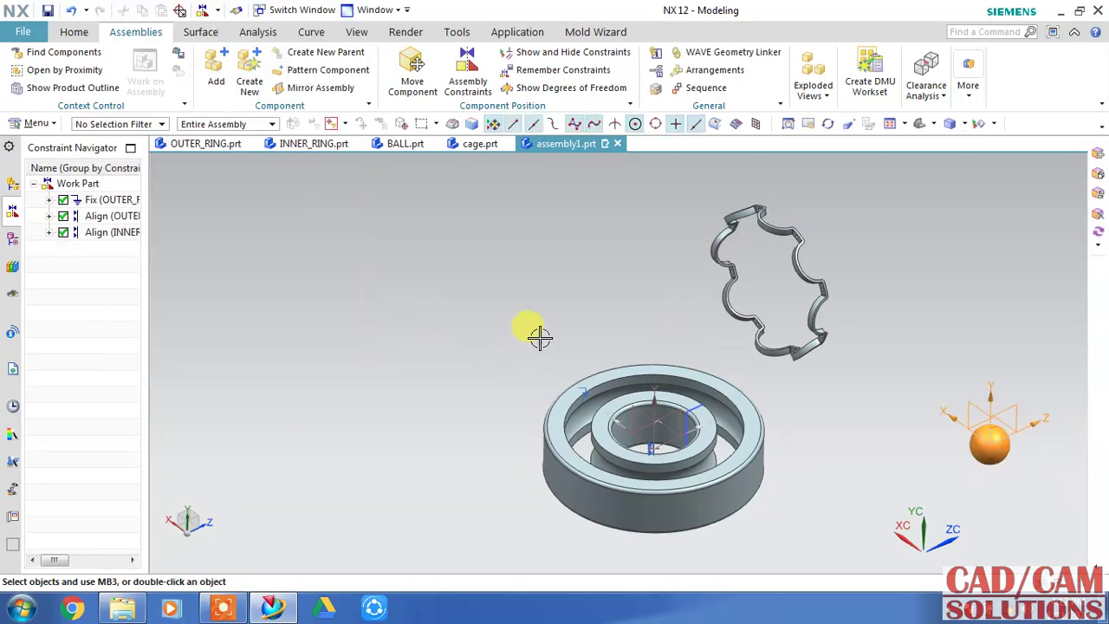
Align the ball's YZ plane with the inner ring's YZ plane
{"action": "mouse_move", "coordinate": [886, 400]}
{"action": "middle_mouse_down", "text": "shift"}
{"action": "mouse_move", "coordinate": [750, 421]}
{"action": "mouse_move", "coordinate": [729, 407]}
{"action": "middle_mouse_up", "text": "shift"}
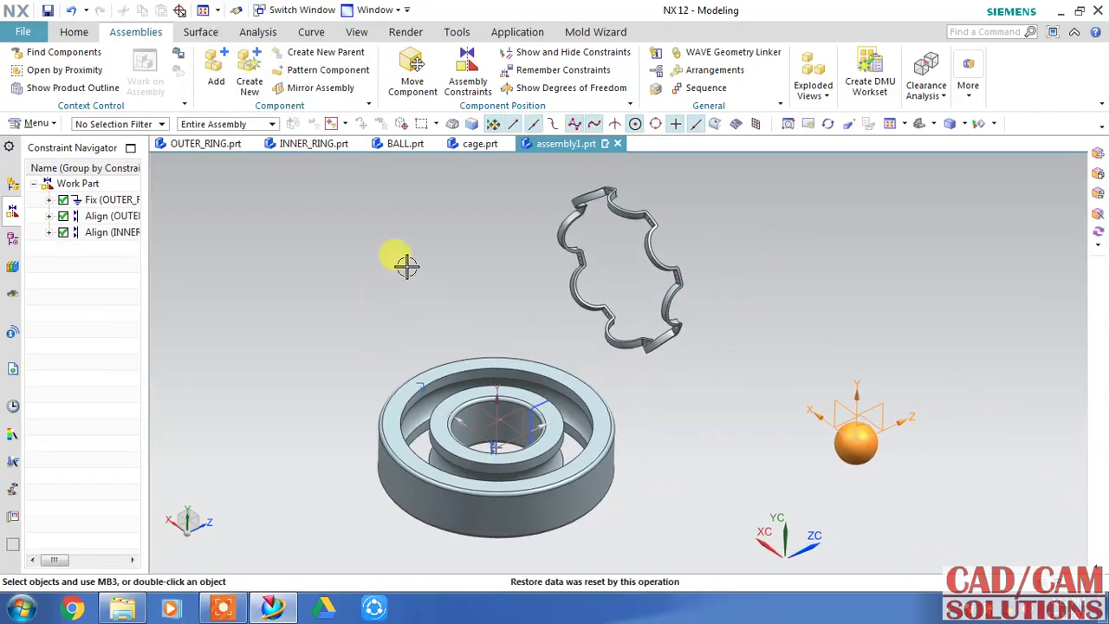
{"action": "left_click", "coordinate": [467, 69]}
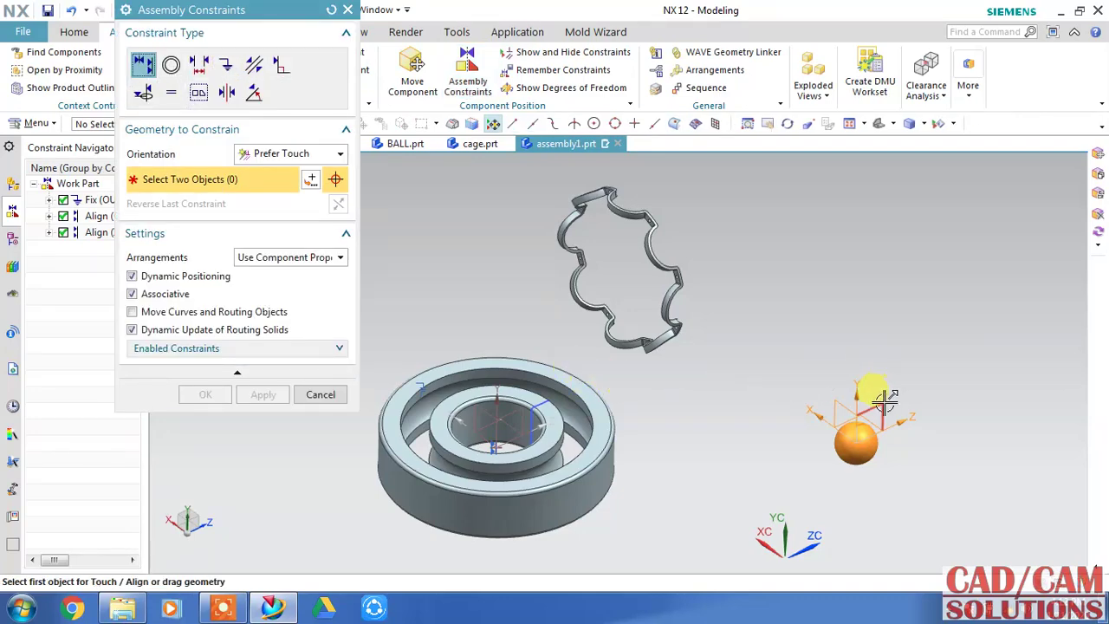
{"action": "left_click", "coordinate": [894, 394]}
{"action": "middle_click_drag", "start_coordinate": [780, 329], "coordinate": [775, 322]}
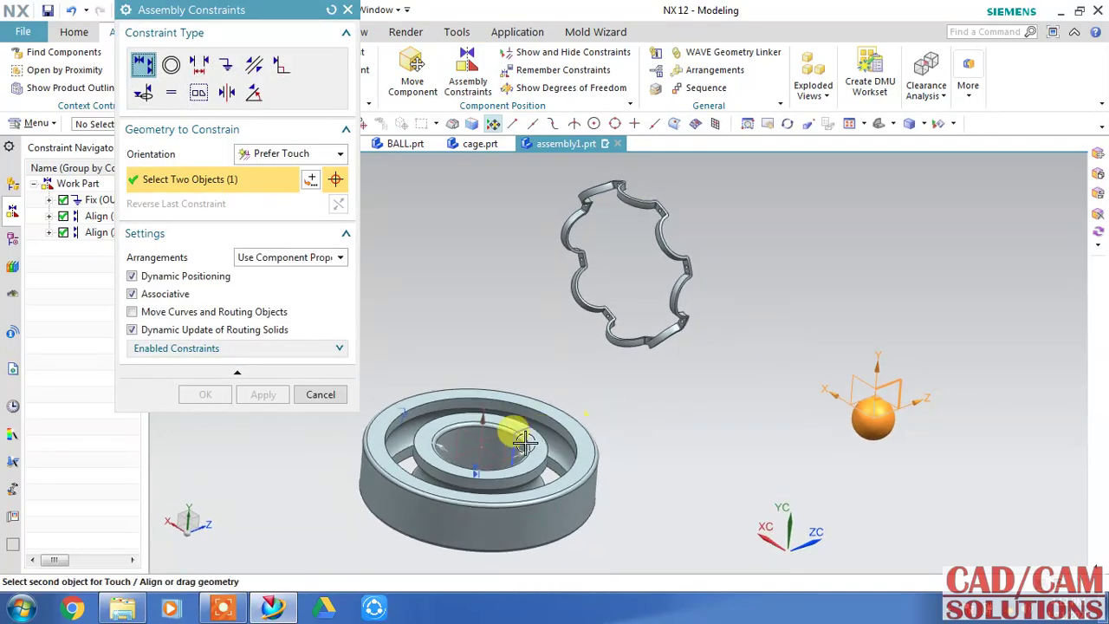
{"action": "left_click", "coordinate": [496, 438]}
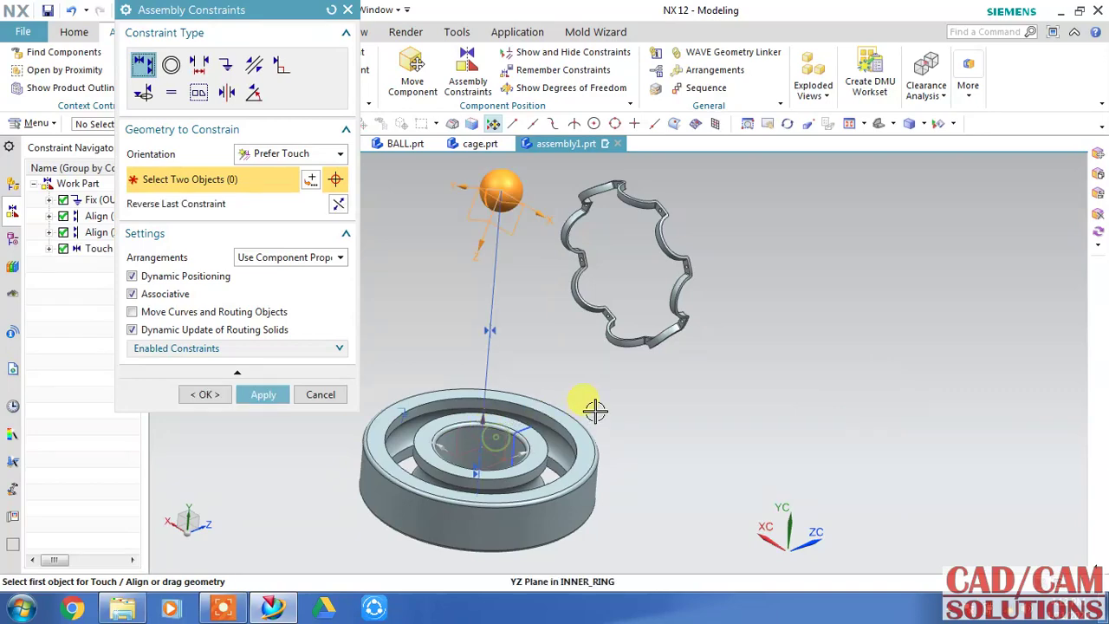
Touch the ball against the ring raceway and confirm the constraints
{"action": "mouse_move", "coordinate": [564, 391]}
{"action": "middle_mouse_down"}
{"action": "mouse_move", "coordinate": [581, 391]}
{"action": "mouse_move", "coordinate": [540, 376]}
{"action": "middle_mouse_up"}
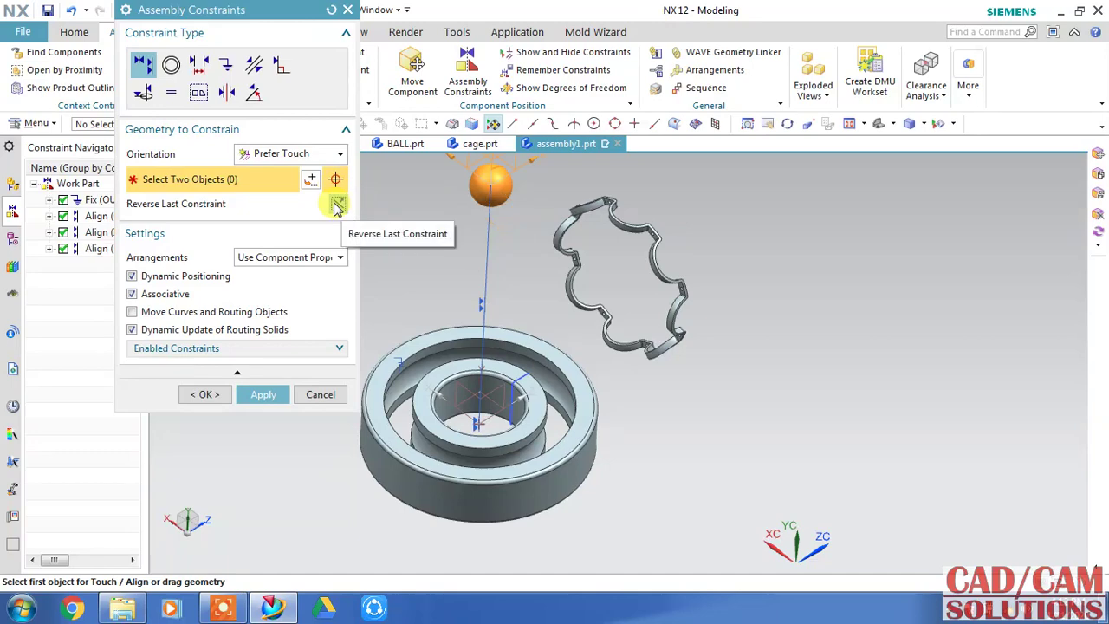
{"action": "mouse_move", "coordinate": [488, 312]}
{"action": "middle_mouse_down"}
{"action": "mouse_move", "coordinate": [409, 329]}
{"action": "mouse_move", "coordinate": [422, 314]}
{"action": "mouse_move", "coordinate": [458, 328]}
{"action": "mouse_move", "coordinate": [453, 367]}
{"action": "middle_mouse_up"}
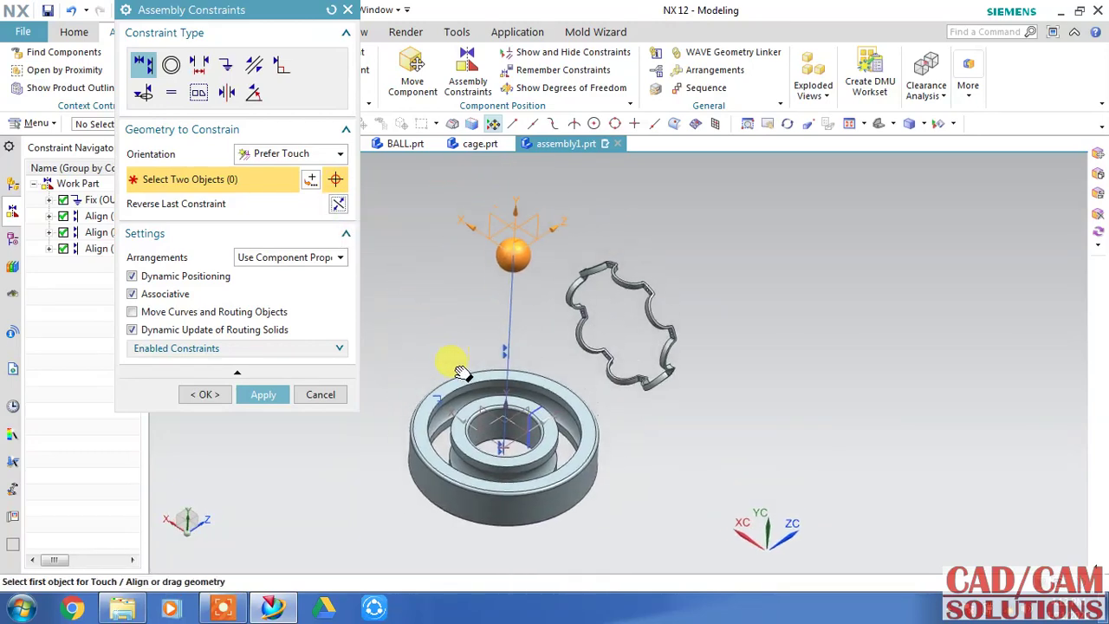
{"action": "left_click", "coordinate": [503, 319]}
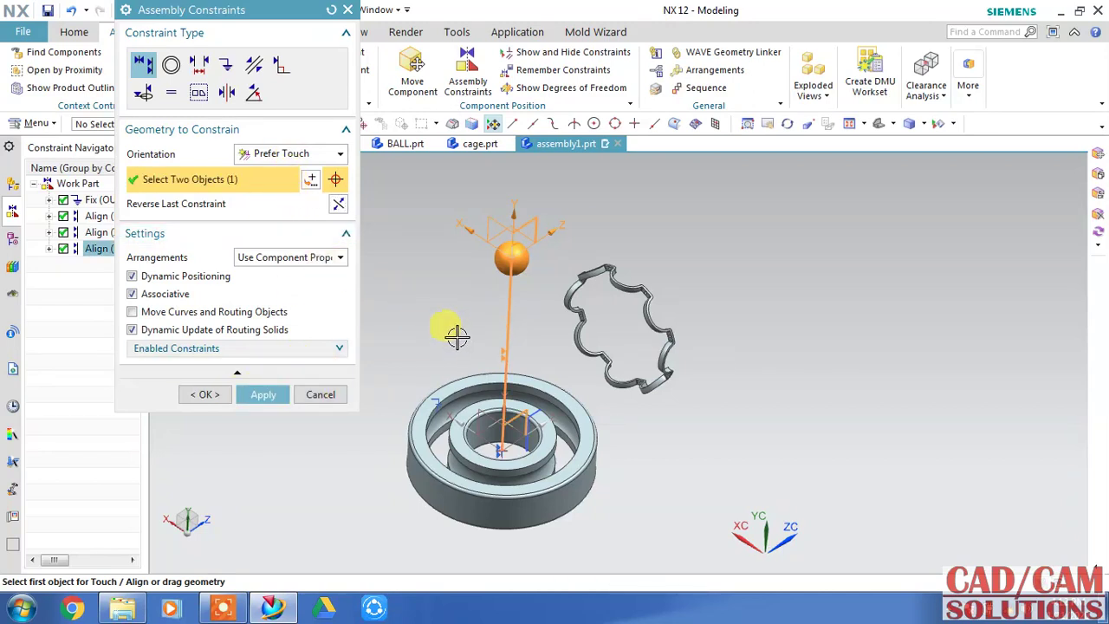
{"action": "left_click", "coordinate": [526, 260]}
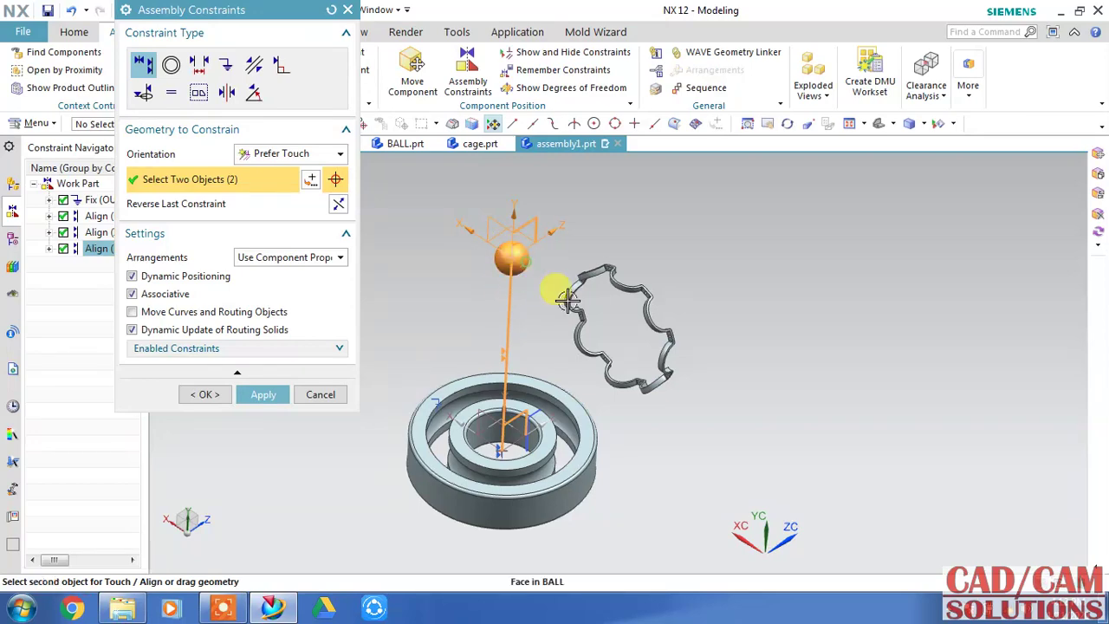
{"action": "scroll", "coordinate": [548, 407], "scroll_direction": "up", "scroll_amount": 3}
{"action": "scroll", "coordinate": [542, 416], "scroll_direction": "up", "scroll_amount": 2}
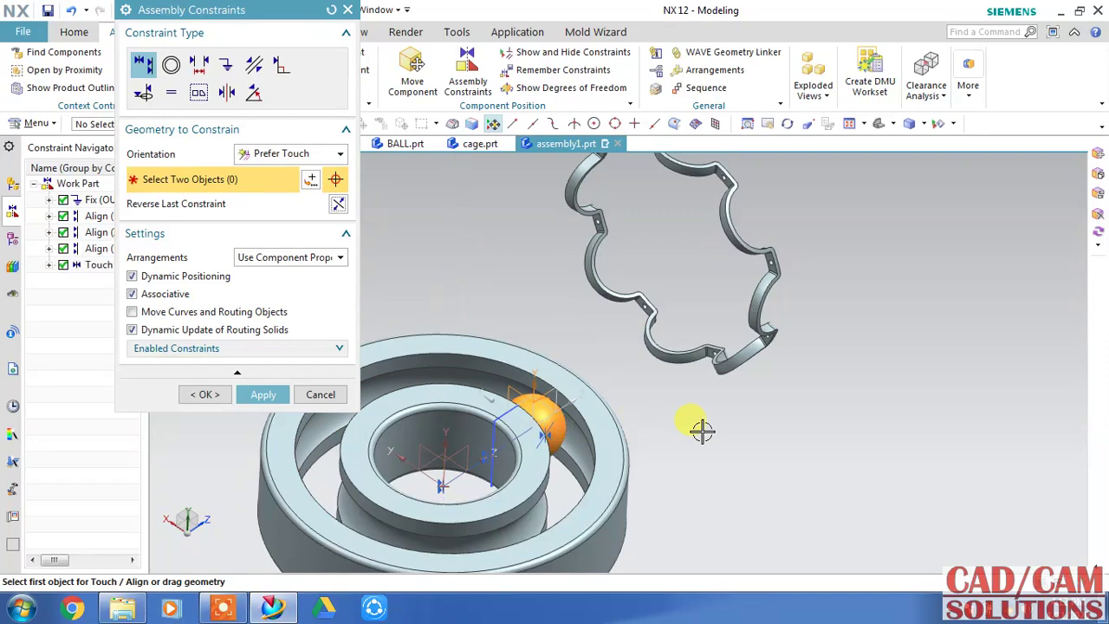
{"action": "scroll", "coordinate": [685, 421], "scroll_direction": "down", "scroll_amount": 2}
{"action": "mouse_move", "coordinate": [674, 408]}
{"action": "middle_mouse_down"}
{"action": "mouse_move", "coordinate": [659, 445]}
{"action": "mouse_move", "coordinate": [663, 416]}
{"action": "middle_mouse_up"}
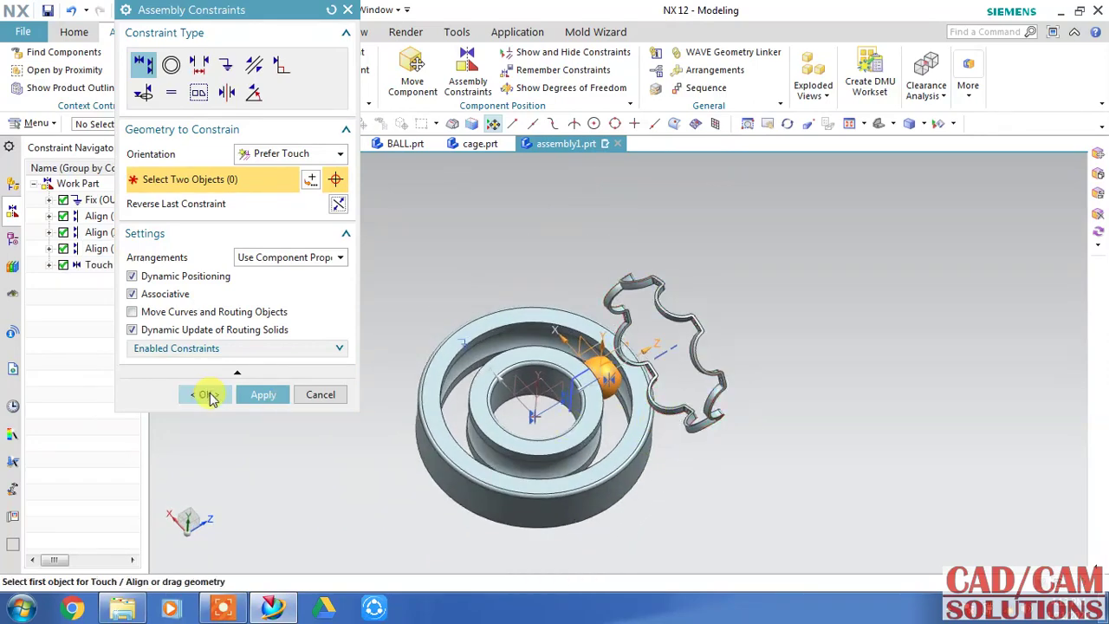
{"action": "left_click", "coordinate": [216, 395]}
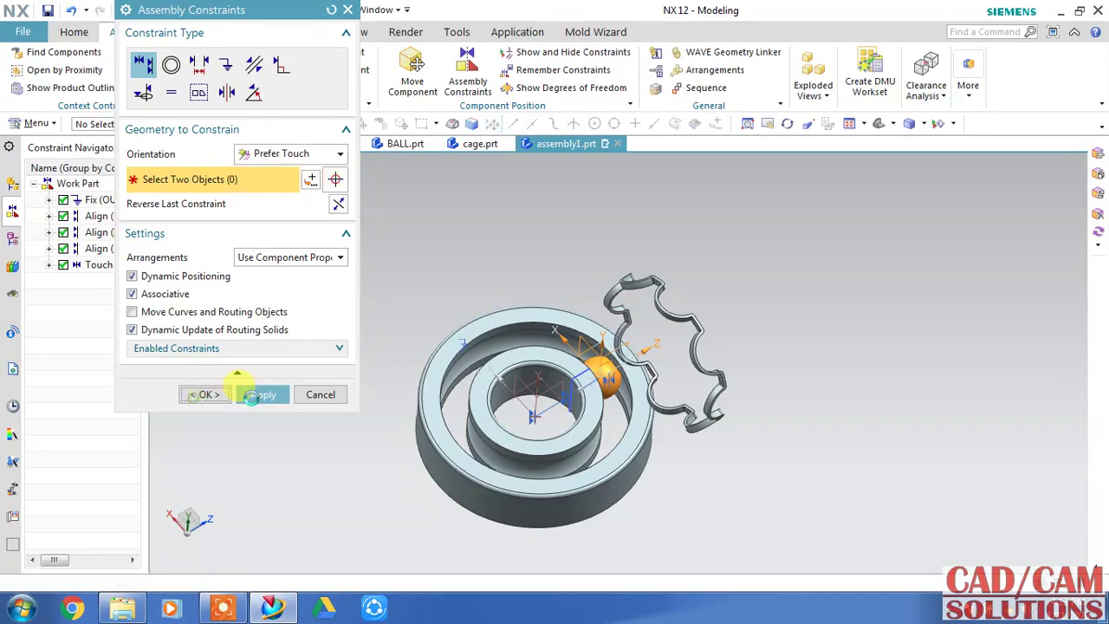
{"action": "scroll", "coordinate": [631, 440], "scroll_direction": "up", "scroll_amount": 1}
{"action": "scroll", "coordinate": [631, 440], "scroll_direction": "up", "scroll_amount": 2}
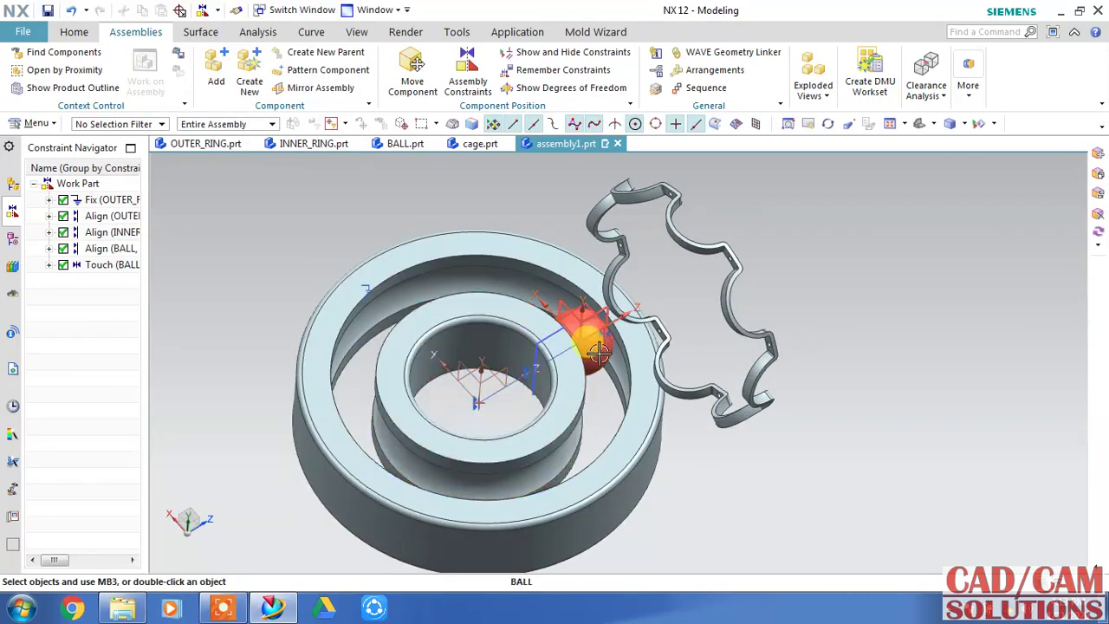
Circularly pattern the ball into eight copies around the inner ring edge axis and centre
{"action": "right_click", "coordinate": [598, 347]}
{"action": "mouse_move", "coordinate": [671, 151]}
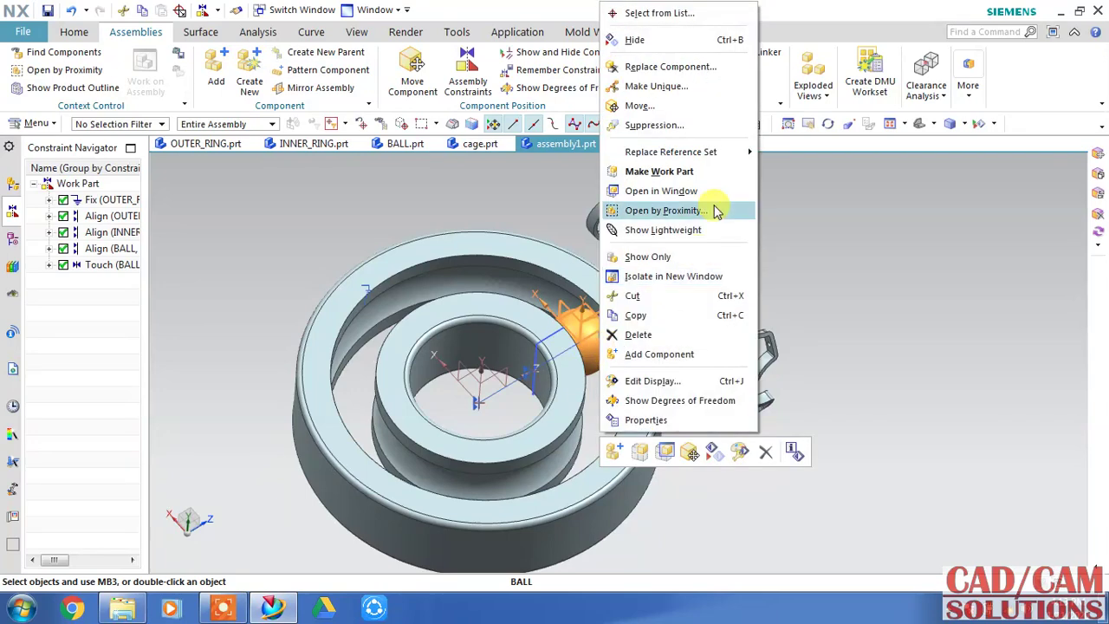
{"action": "left_click", "coordinate": [791, 156]}
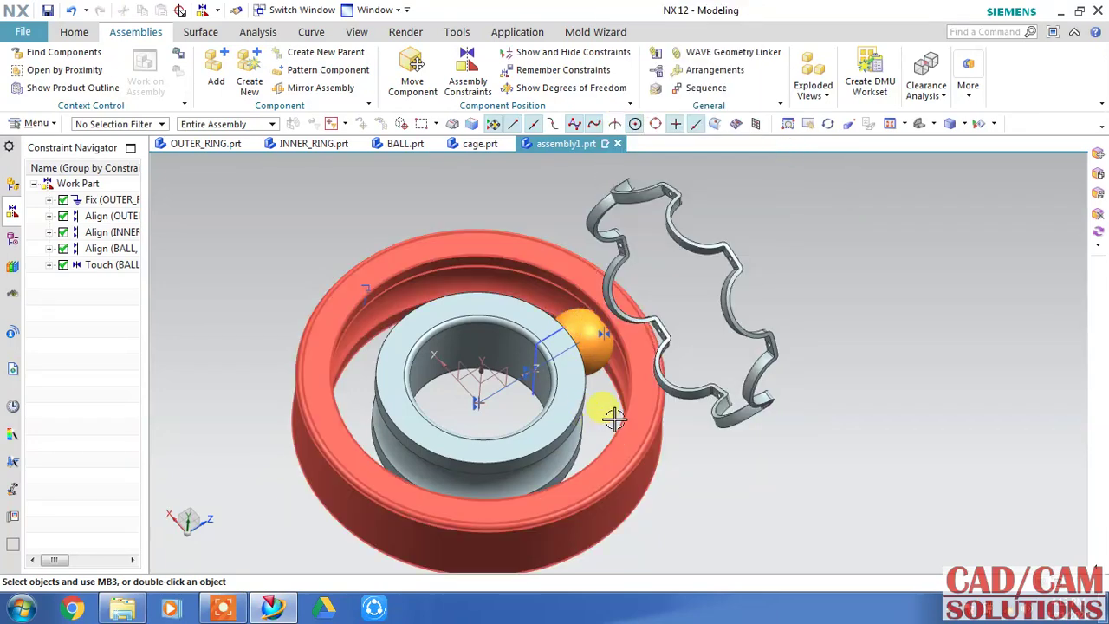
{"action": "left_click", "coordinate": [323, 73]}
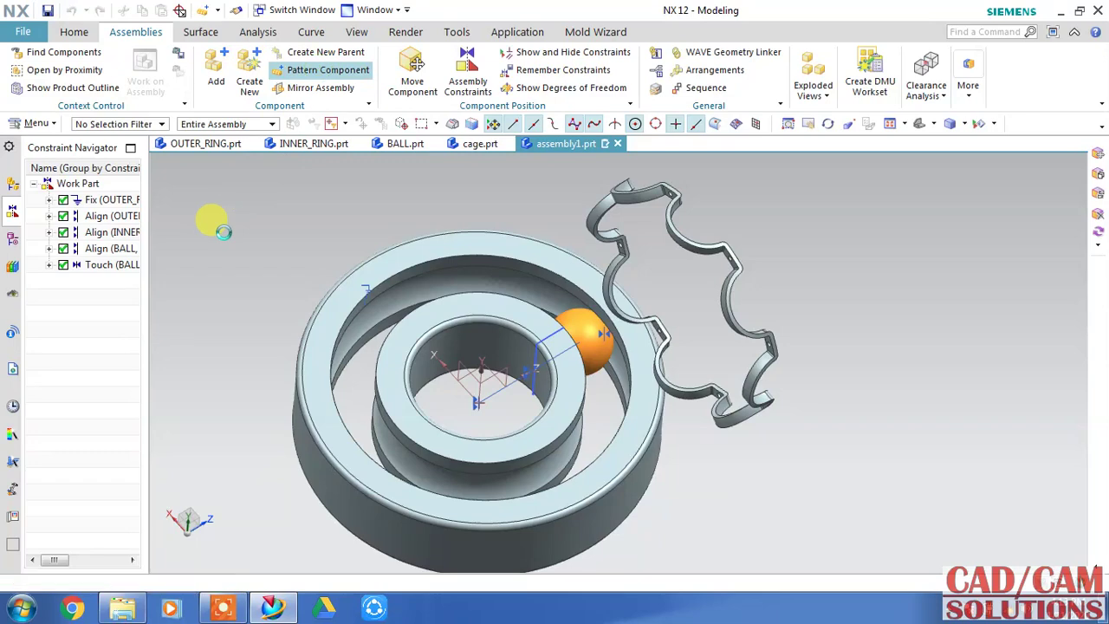
{"action": "left_click", "coordinate": [585, 345]}
{"action": "left_click", "coordinate": [210, 166]}
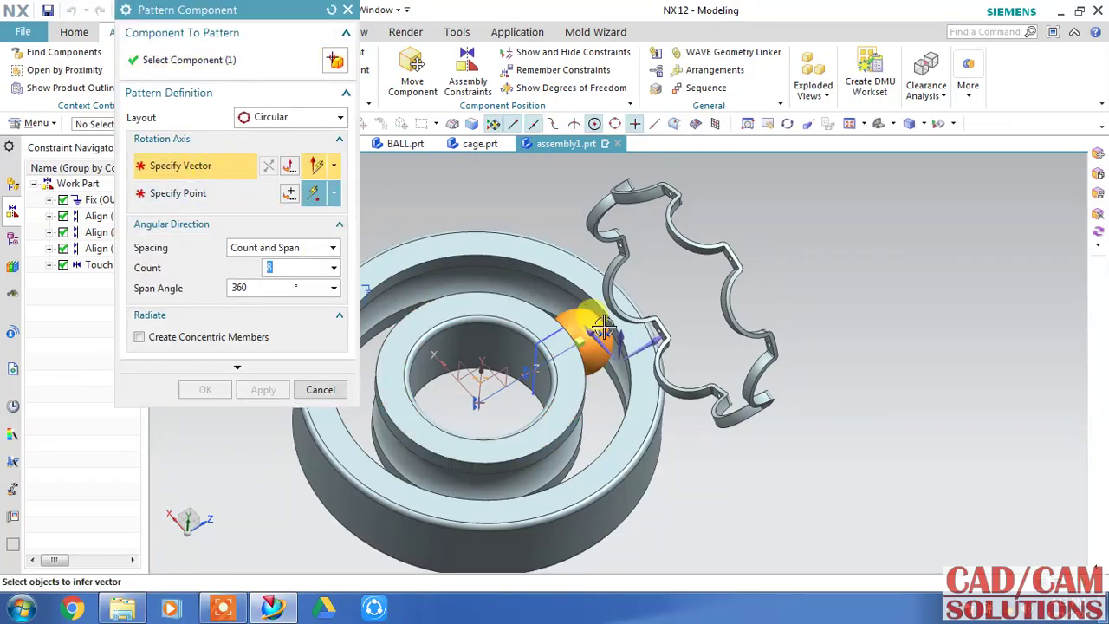
{"action": "left_click", "coordinate": [554, 373]}
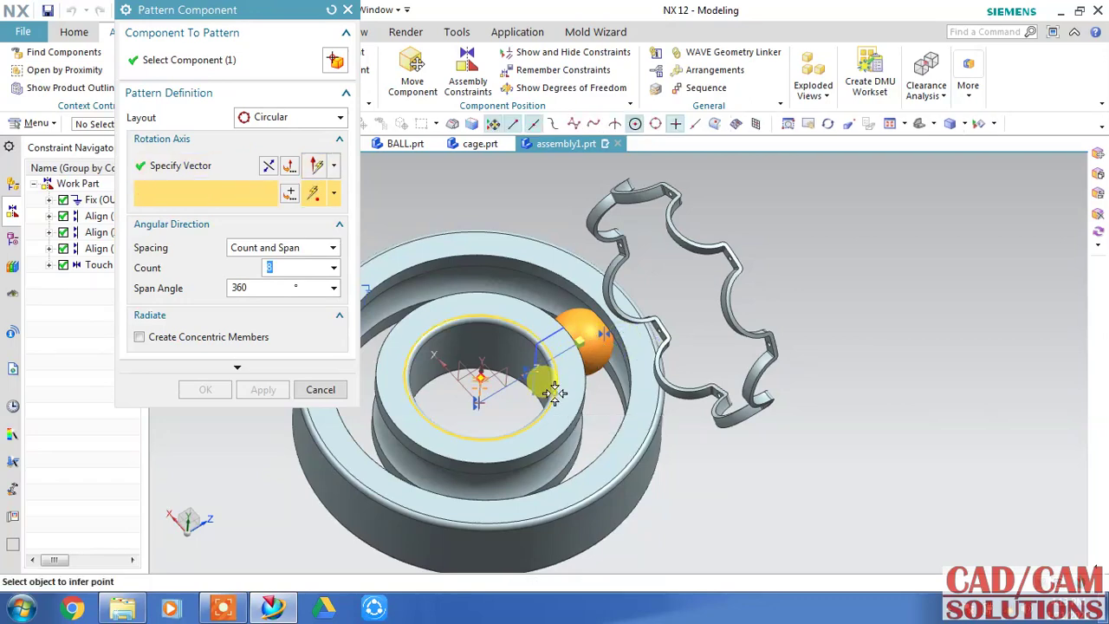
{"action": "left_click", "coordinate": [425, 404]}
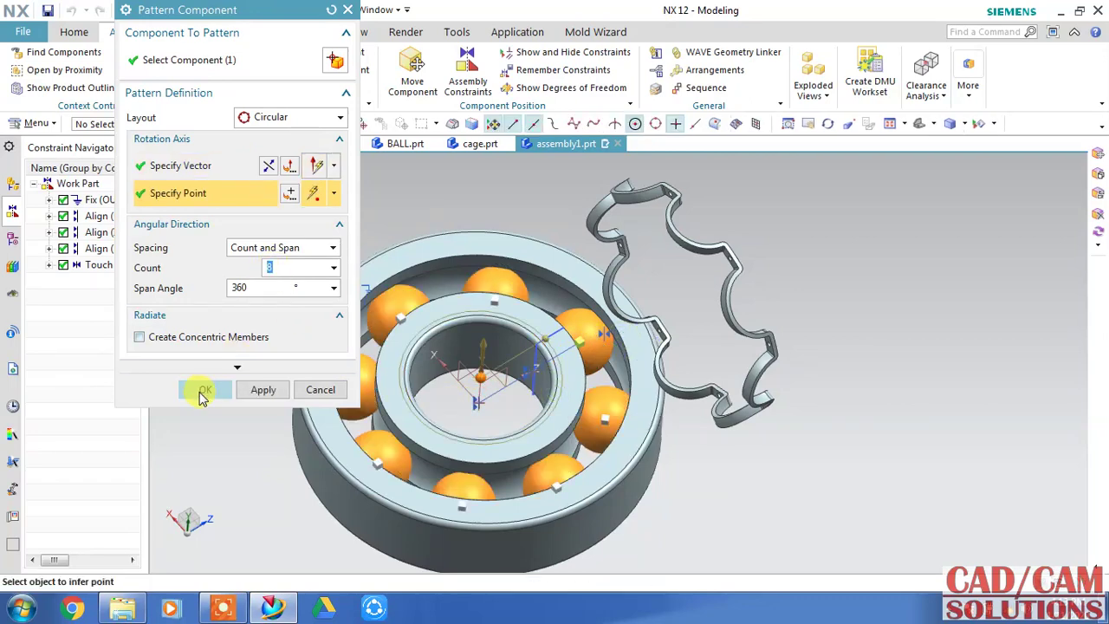
{"action": "left_click", "coordinate": [205, 390]}
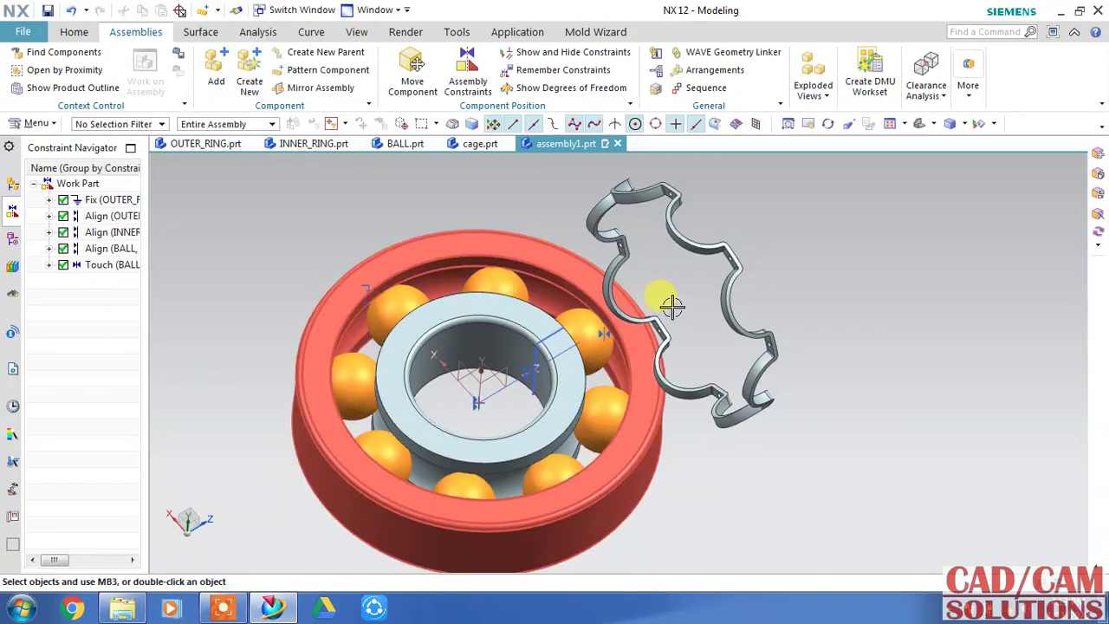
{"action": "mouse_move", "coordinate": [667, 300]}
{"action": "middle_mouse_down"}
{"action": "mouse_move", "coordinate": [675, 293]}
{"action": "mouse_move", "coordinate": [631, 260]}
{"action": "middle_mouse_up"}
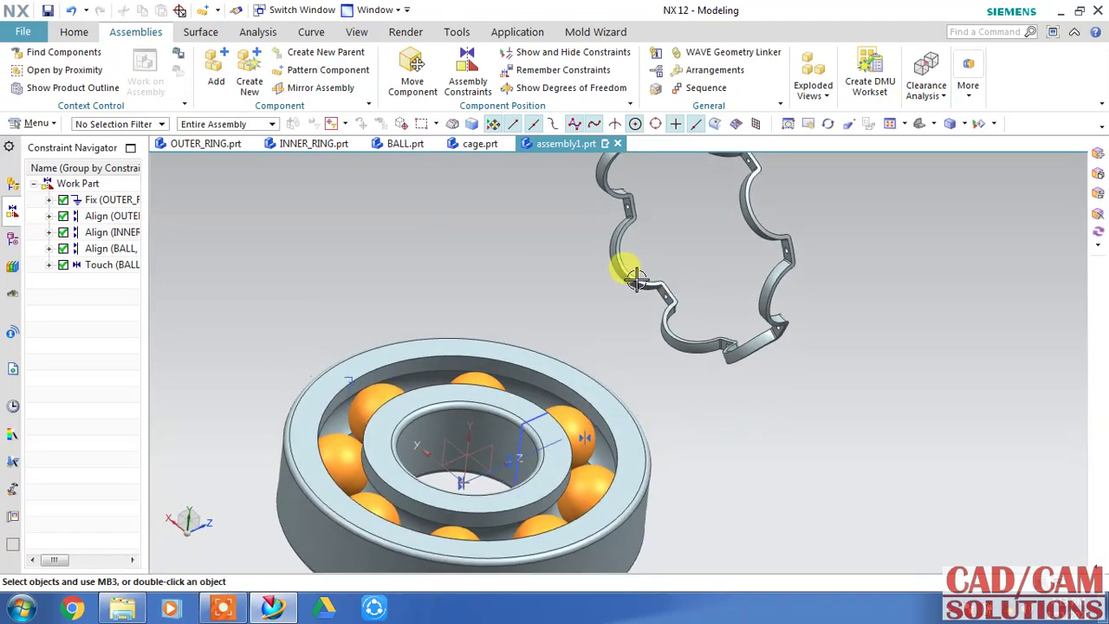
Rotate the cage about XC to lie flat and lower it along ZC above the bearing
{"action": "left_click", "coordinate": [412, 71]}
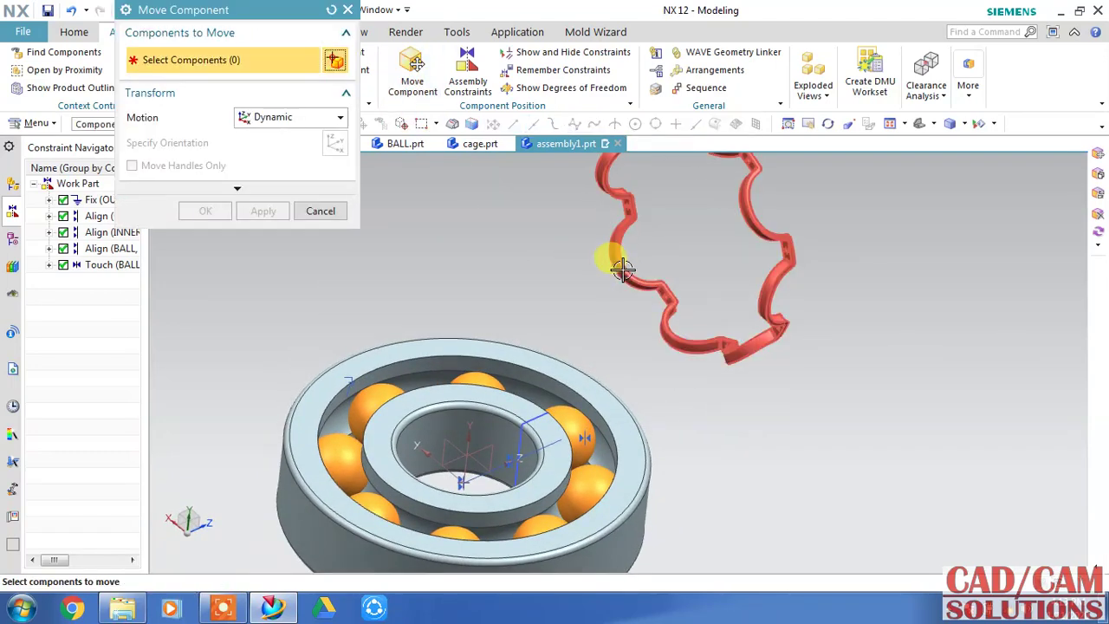
{"action": "left_click", "coordinate": [624, 274]}
{"action": "left_click", "coordinate": [231, 153]}
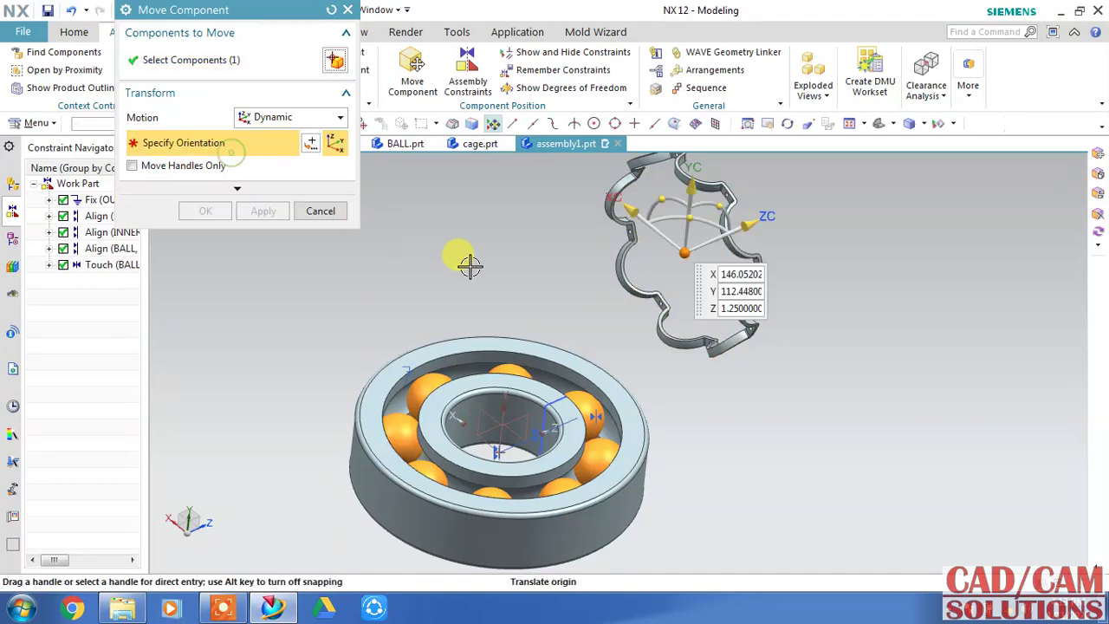
{"action": "mouse_move", "coordinate": [527, 275]}
{"action": "middle_mouse_down"}
{"action": "mouse_move", "coordinate": [515, 258]}
{"action": "mouse_move", "coordinate": [474, 270]}
{"action": "mouse_move", "coordinate": [458, 248]}
{"action": "mouse_move", "coordinate": [495, 292]}
{"action": "mouse_move", "coordinate": [607, 251]}
{"action": "middle_mouse_up"}
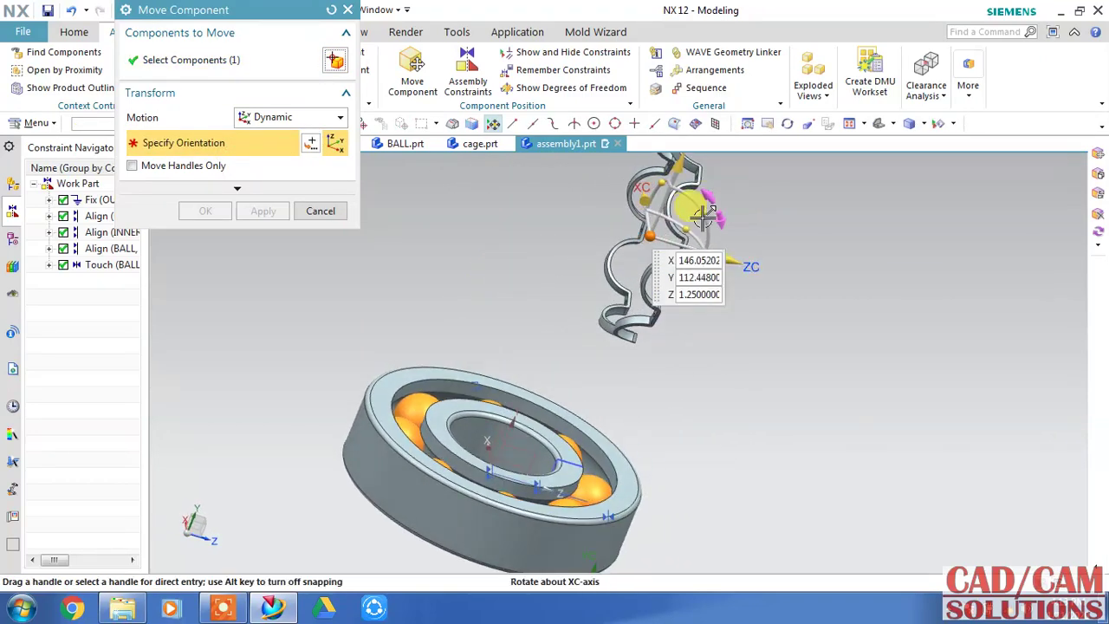
{"action": "mouse_move", "coordinate": [697, 217]}
{"action": "left_mouse_down"}
{"action": "mouse_move", "coordinate": [726, 275]}
{"action": "mouse_move", "coordinate": [687, 317]}
{"action": "left_mouse_up"}
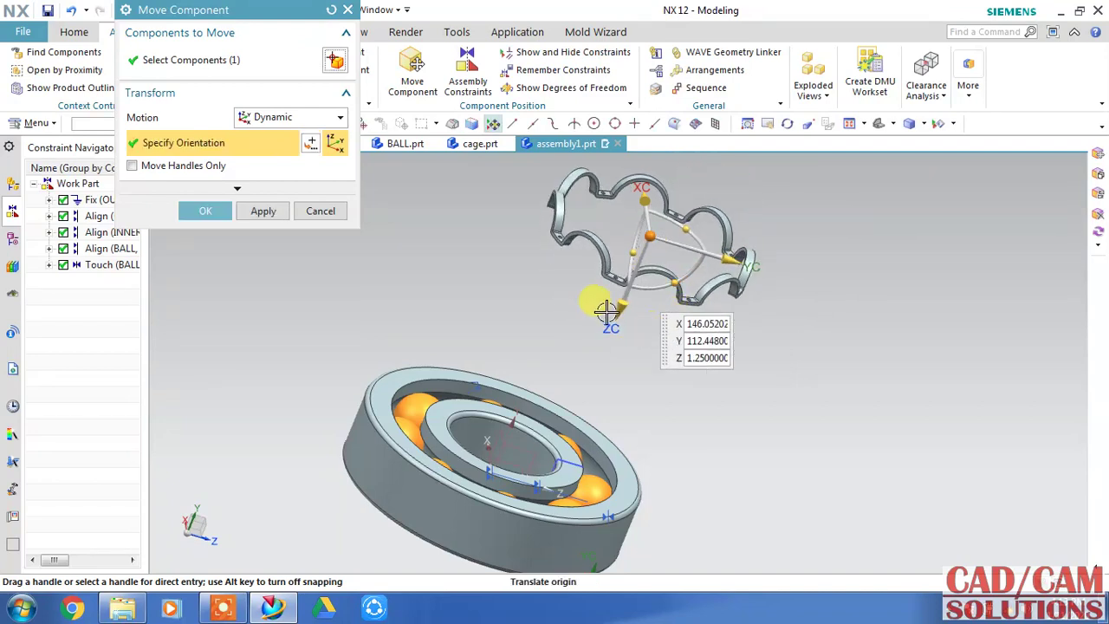
{"action": "mouse_move", "coordinate": [622, 307]}
{"action": "left_mouse_down"}
{"action": "mouse_move", "coordinate": [577, 424]}
{"action": "mouse_move", "coordinate": [611, 400]}
{"action": "left_mouse_up"}
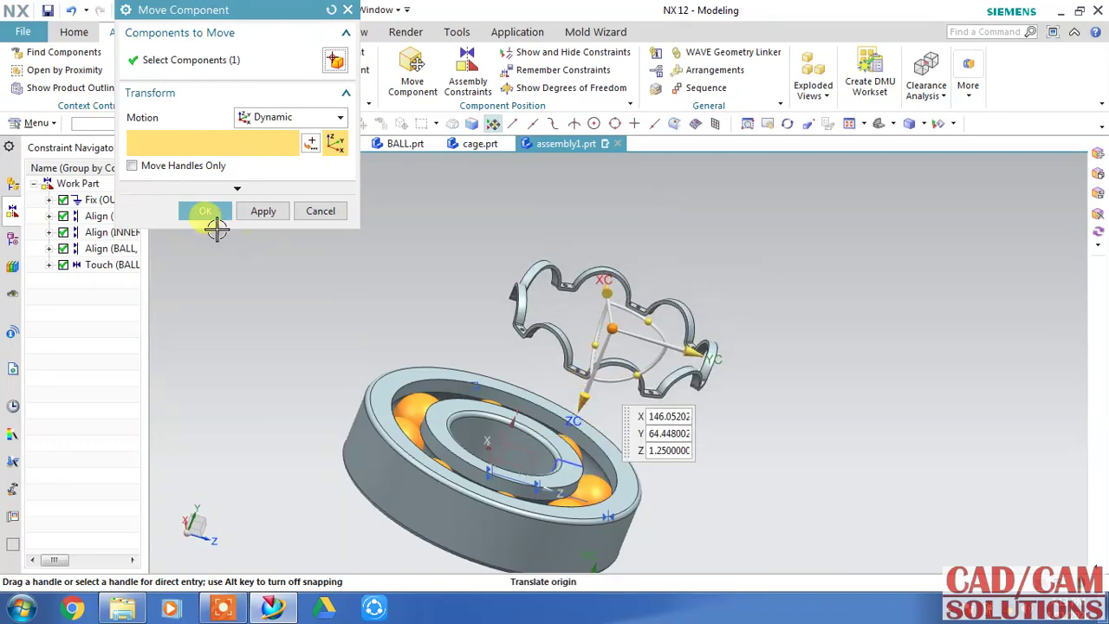
{"action": "left_click", "coordinate": [205, 210]}
{"action": "mouse_move", "coordinate": [652, 260]}
{"action": "middle_mouse_down"}
{"action": "mouse_move", "coordinate": [638, 267]}
{"action": "mouse_move", "coordinate": [654, 257]}
{"action": "mouse_move", "coordinate": [649, 272]}
{"action": "mouse_move", "coordinate": [612, 223]}
{"action": "middle_mouse_up"}
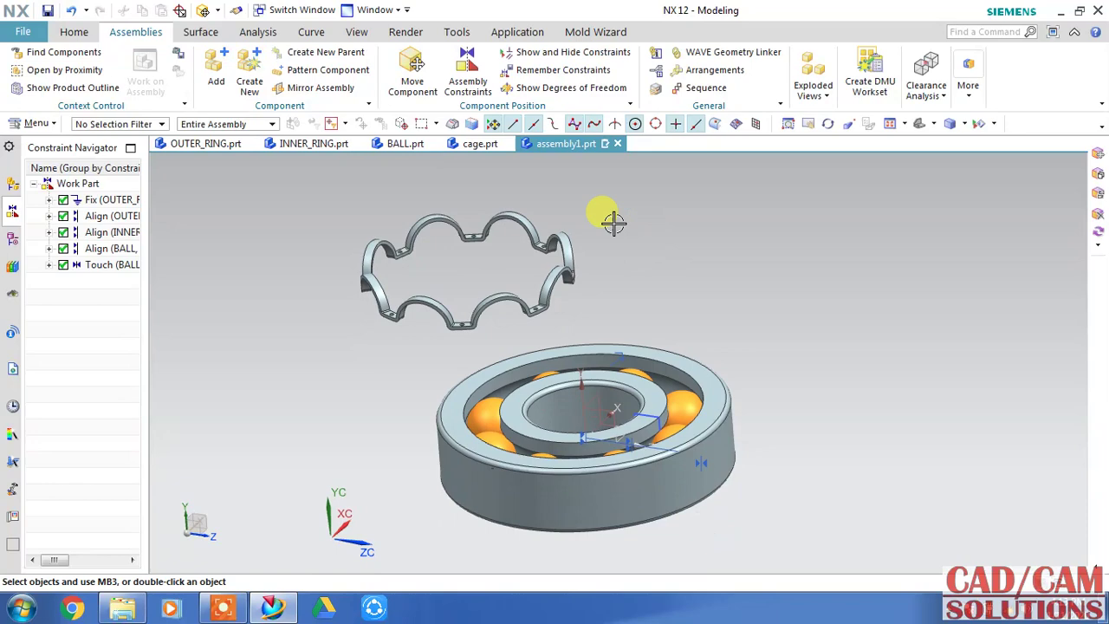
Switch the cage to its Entire Part reference set to reveal its datum axes
{"action": "right_click", "coordinate": [564, 246]}
{"action": "mouse_move", "coordinate": [637, 311]}
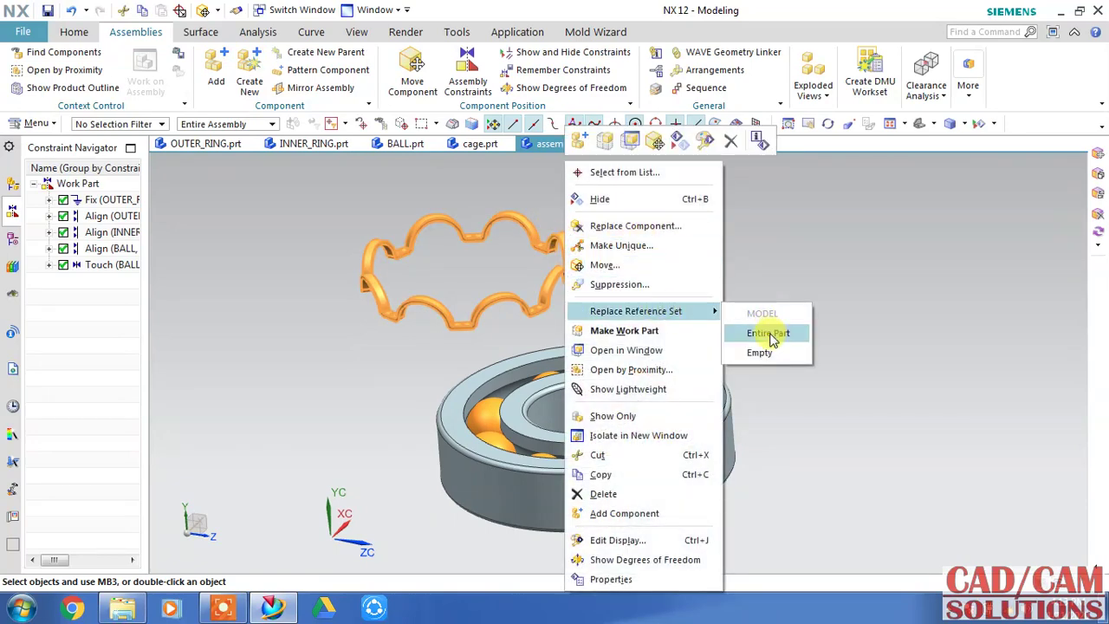
{"action": "left_click", "coordinate": [770, 338]}
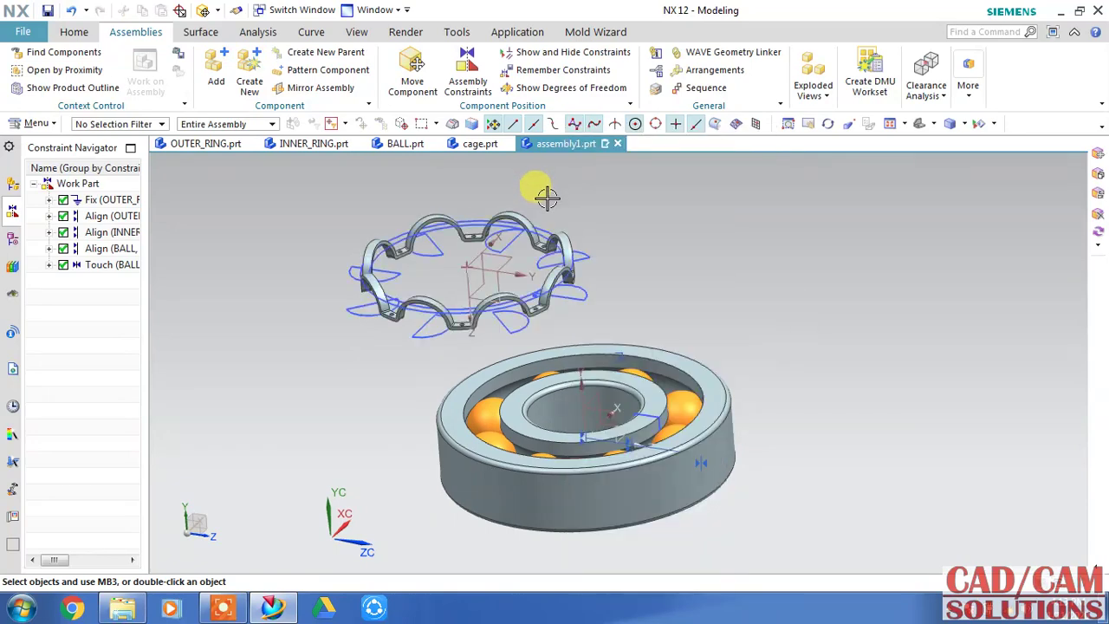
{"action": "left_click", "coordinate": [468, 74]}
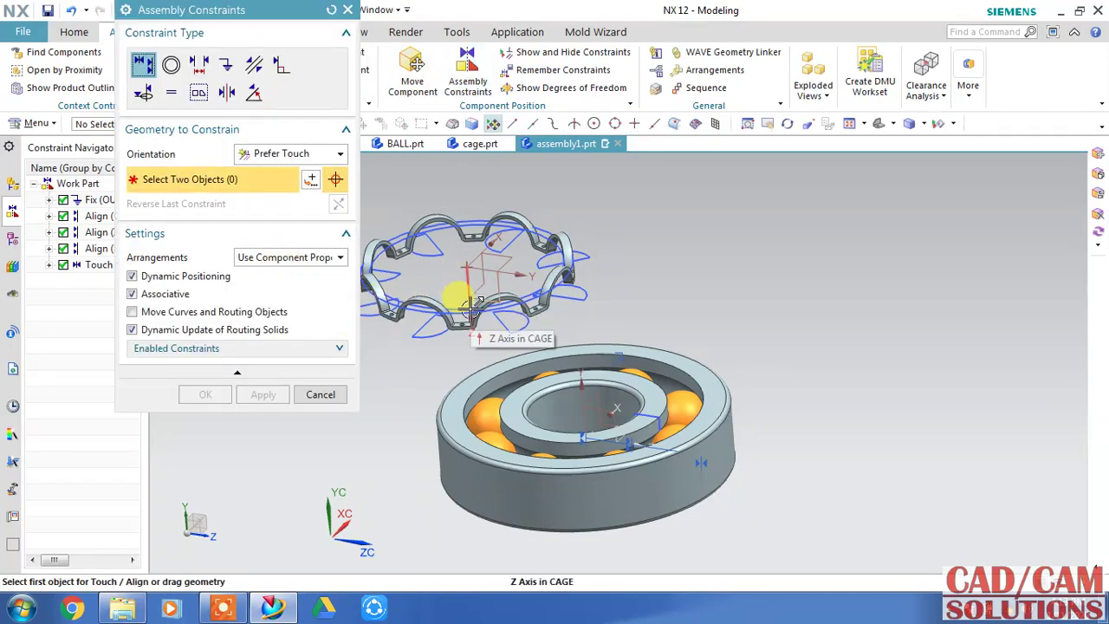
Align the cage's Z axis with the inner ring's axis
{"action": "left_click", "coordinate": [470, 305]}
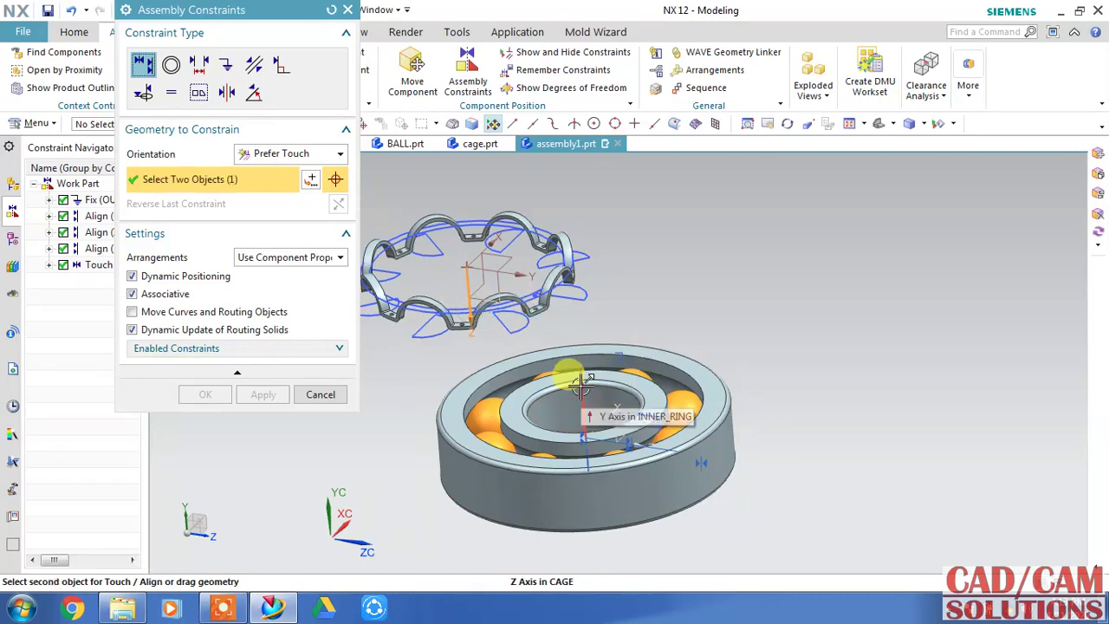
{"action": "left_click", "coordinate": [583, 381]}
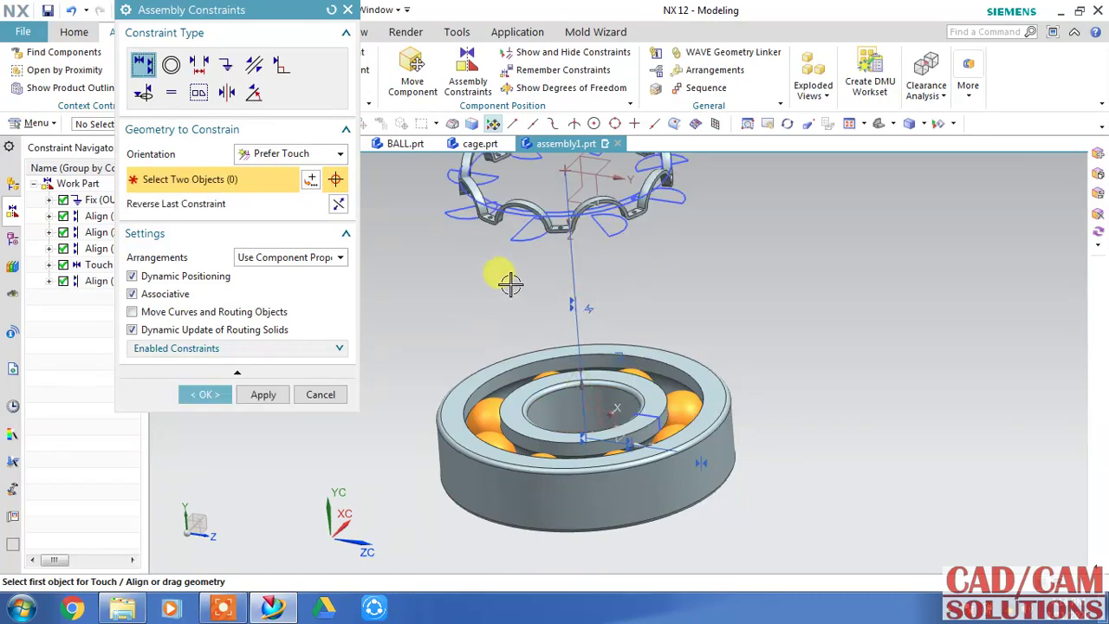
{"action": "middle_click_drag", "start_coordinate": [509, 286], "coordinate": [516, 370], "text": "shift"}
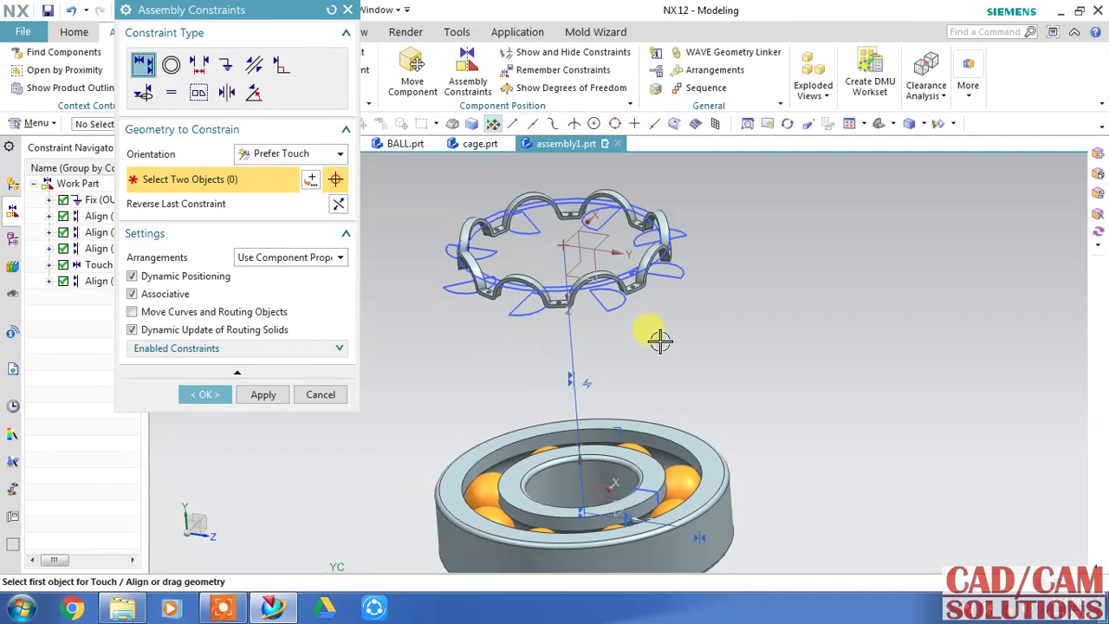
{"action": "middle_click_drag", "start_coordinate": [657, 324], "coordinate": [665, 332]}
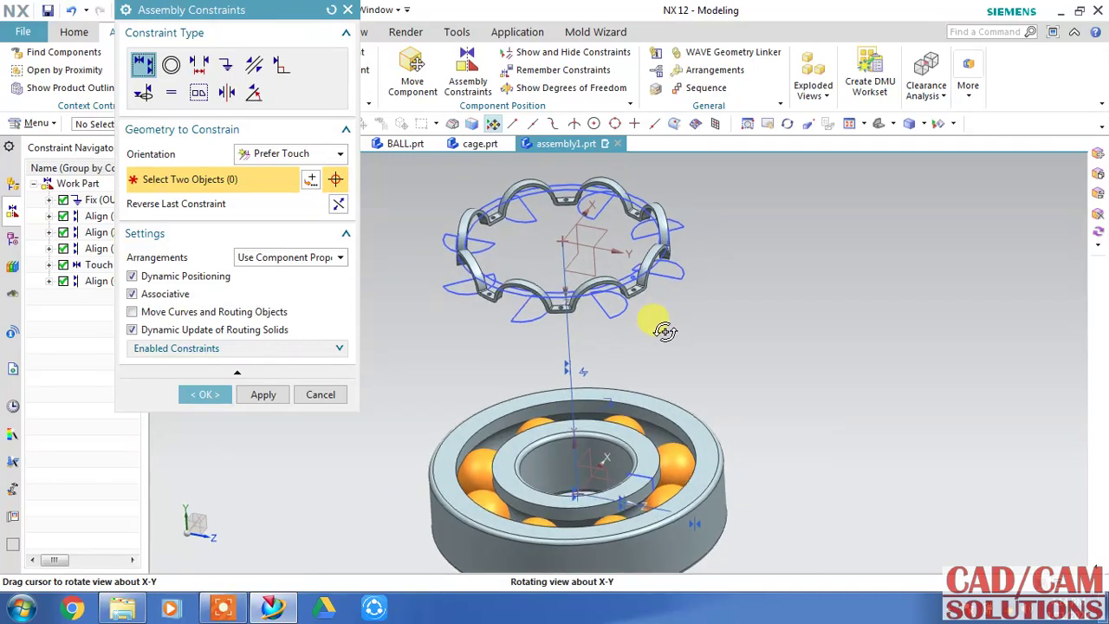
Touch the cage face against a ball face to seat it, and finish
{"action": "left_click", "coordinate": [674, 445]}
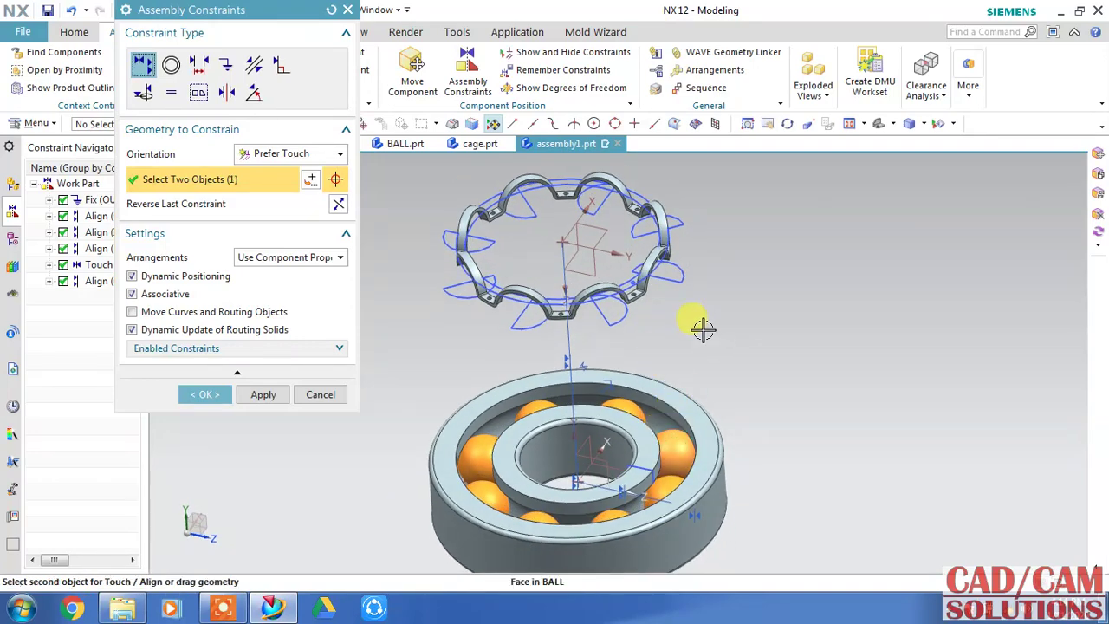
{"action": "middle_click_drag", "start_coordinate": [693, 334], "coordinate": [656, 265]}
{"action": "scroll", "coordinate": [627, 295], "scroll_direction": "up", "scroll_amount": 3}
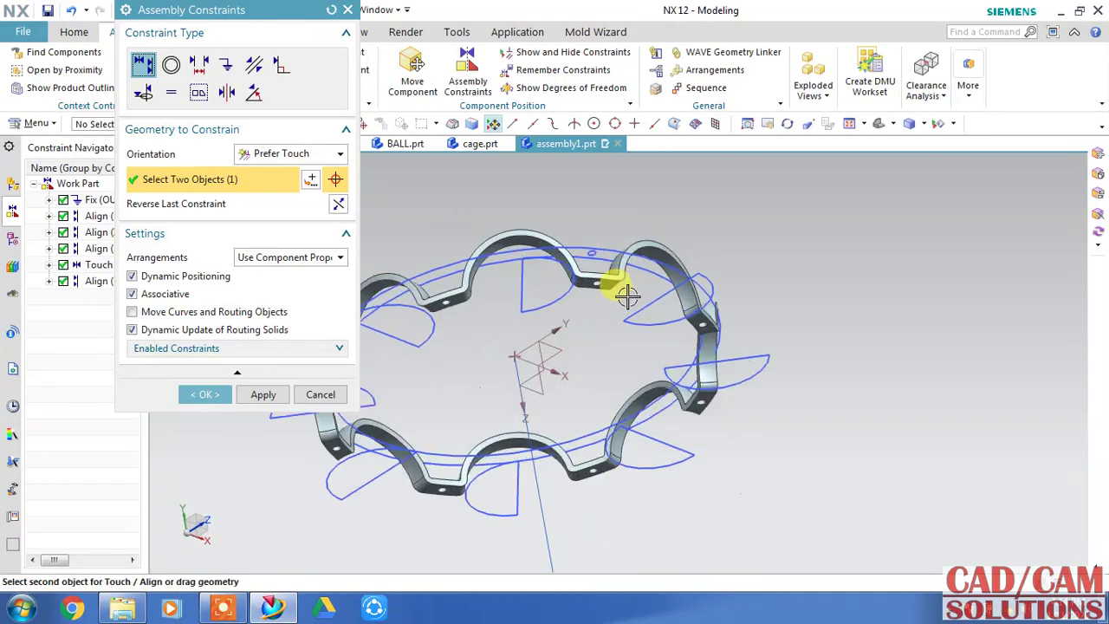
{"action": "left_click", "coordinate": [660, 249]}
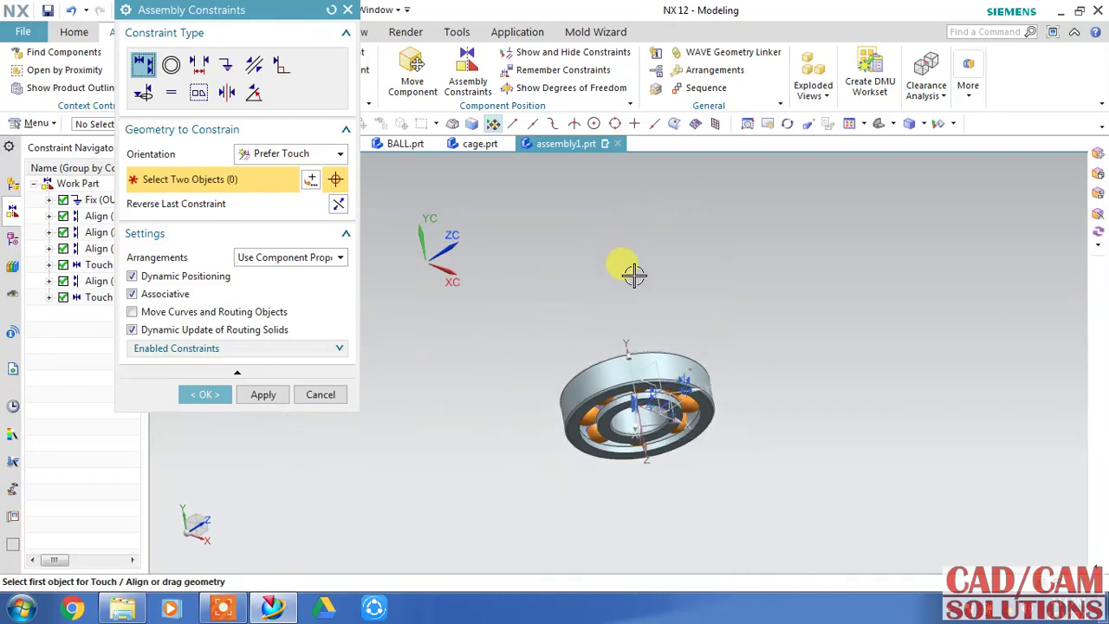
{"action": "middle_click_drag", "start_coordinate": [634, 273], "coordinate": [710, 346]}
{"action": "scroll", "coordinate": [778, 403], "scroll_direction": "up", "scroll_amount": 3}
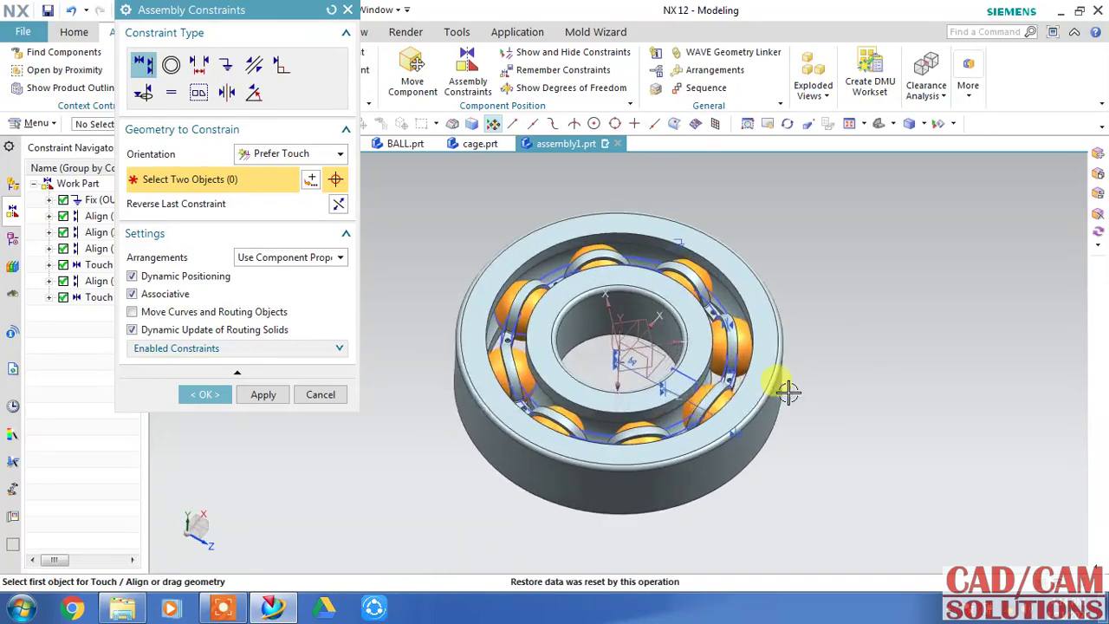
{"action": "scroll", "coordinate": [787, 384], "scroll_direction": "down", "scroll_amount": 1}
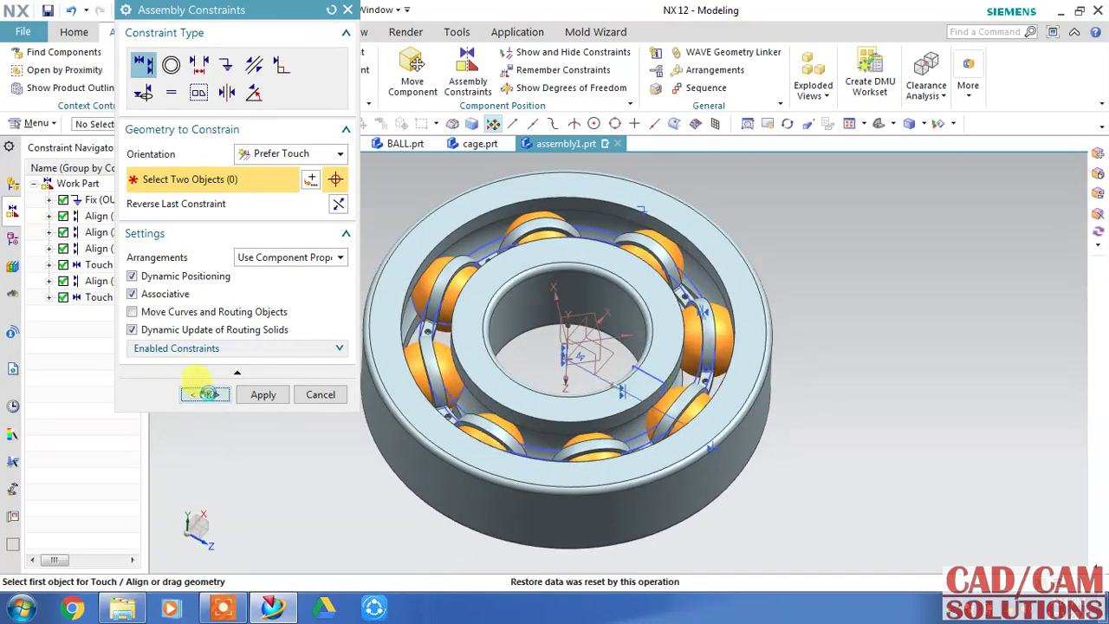
{"action": "left_click", "coordinate": [206, 394]}
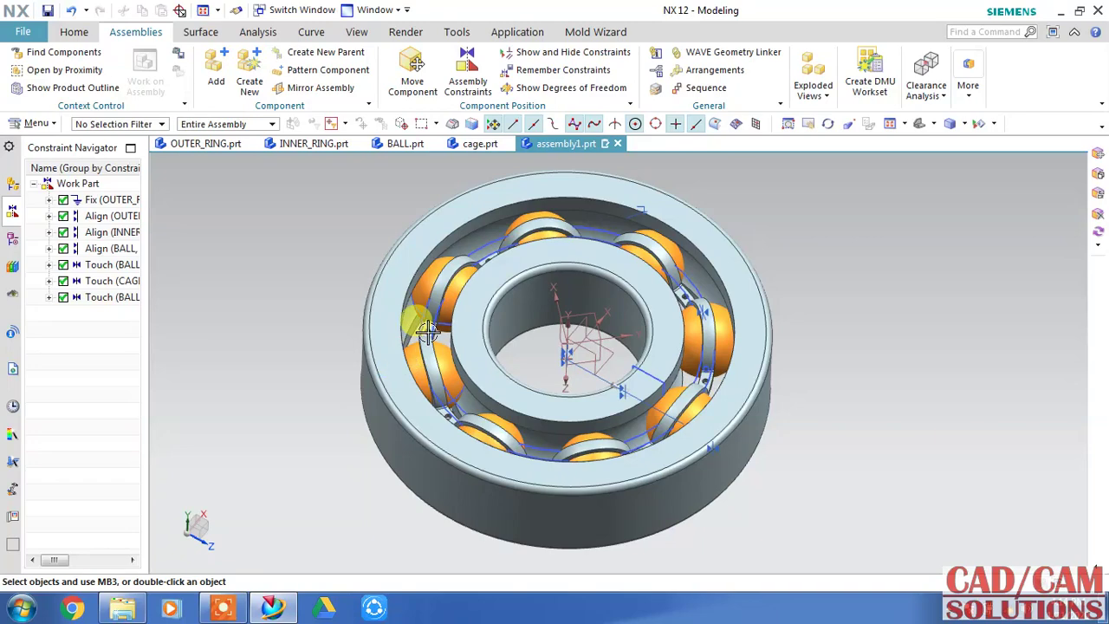
Replace the cage's reference set with MODEL and rotate the bearing to inspect both faces
{"action": "right_click", "coordinate": [427, 330]}
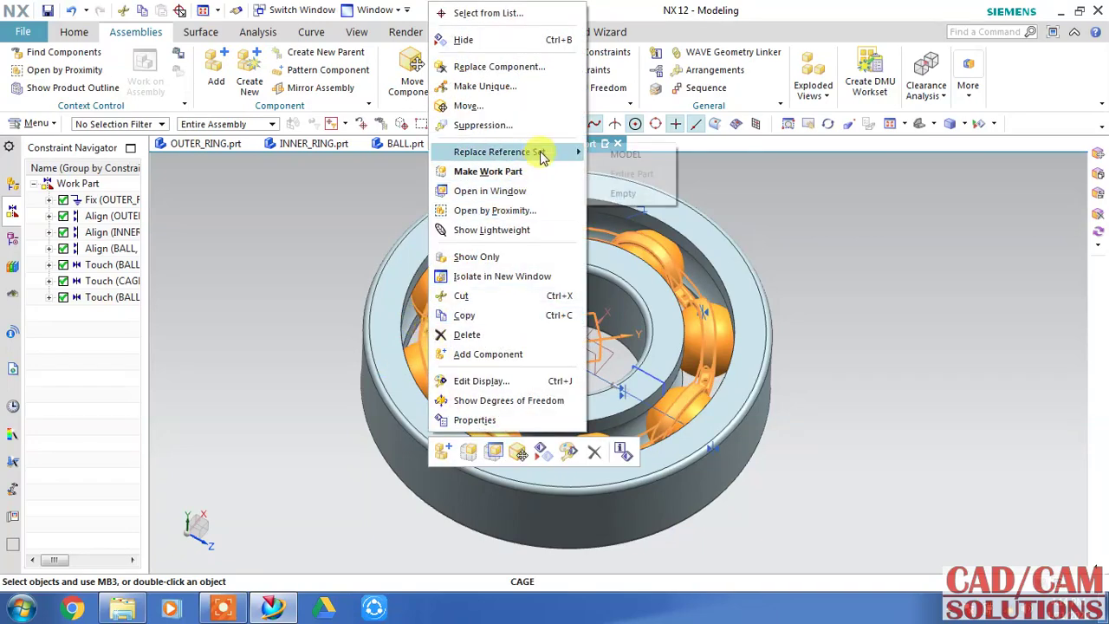
{"action": "left_click", "coordinate": [628, 173]}
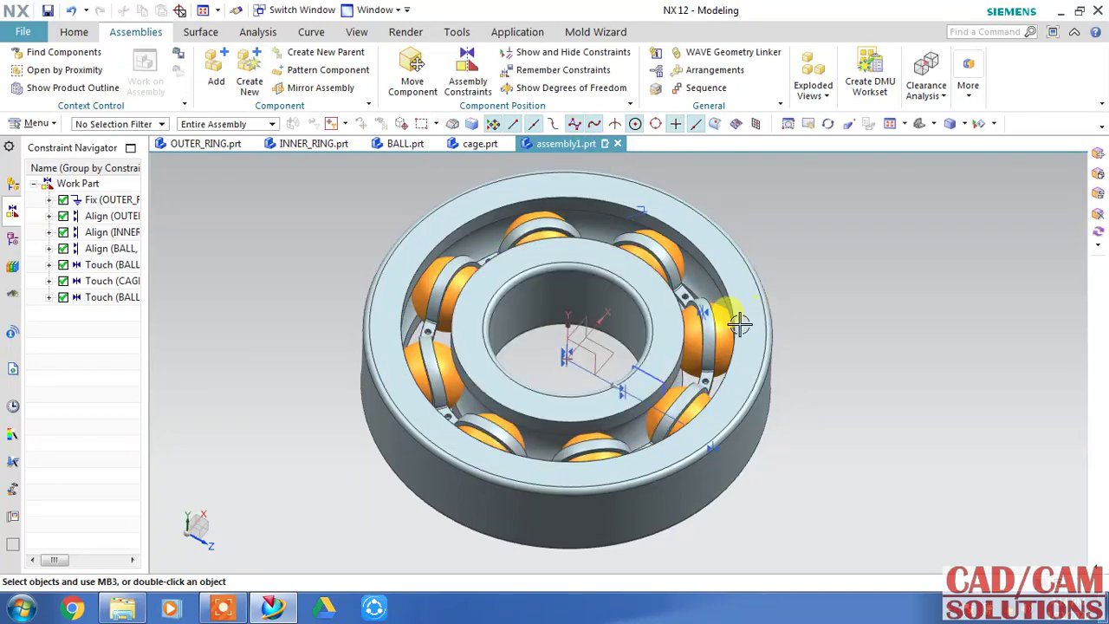
{"action": "mouse_move", "coordinate": [838, 314]}
{"action": "middle_mouse_down"}
{"action": "mouse_move", "coordinate": [825, 181]}
{"action": "mouse_move", "coordinate": [822, 276]}
{"action": "middle_mouse_up"}
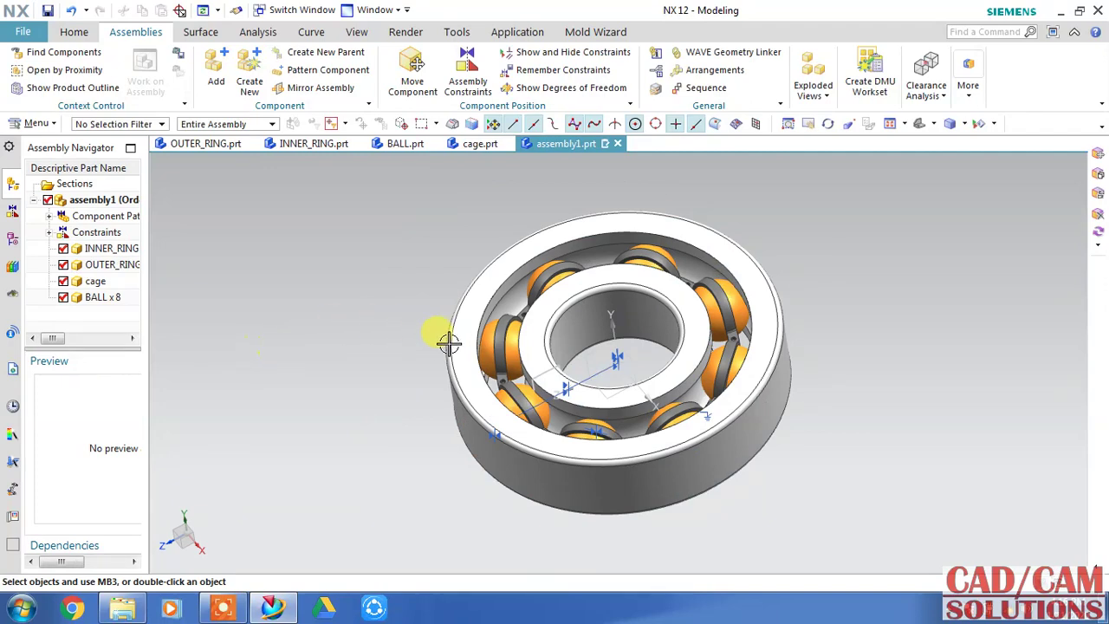
{"action": "mouse_move", "coordinate": [430, 374]}
{"action": "middle_mouse_down"}
{"action": "mouse_move", "coordinate": [410, 322]}
{"action": "mouse_move", "coordinate": [391, 347]}
{"action": "mouse_move", "coordinate": [401, 408]}
{"action": "middle_mouse_up"}
Mirror the cage about the XZ datum plane with mirror_ prefix naming, giving cage x 2
{"action": "left_click", "coordinate": [319, 89]}
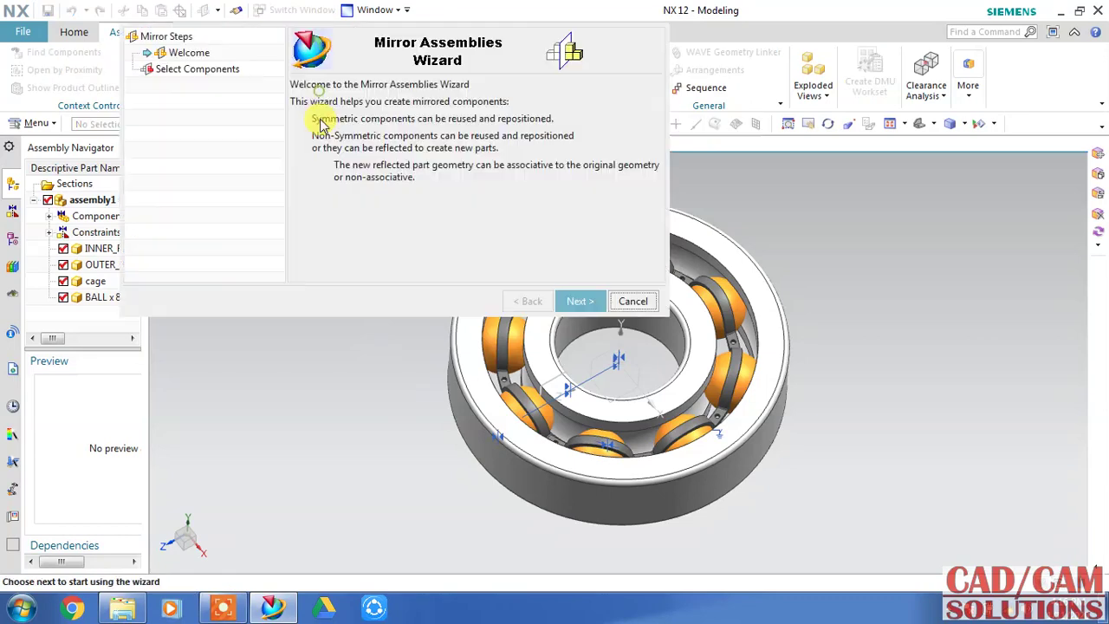
{"action": "left_click", "coordinate": [572, 301]}
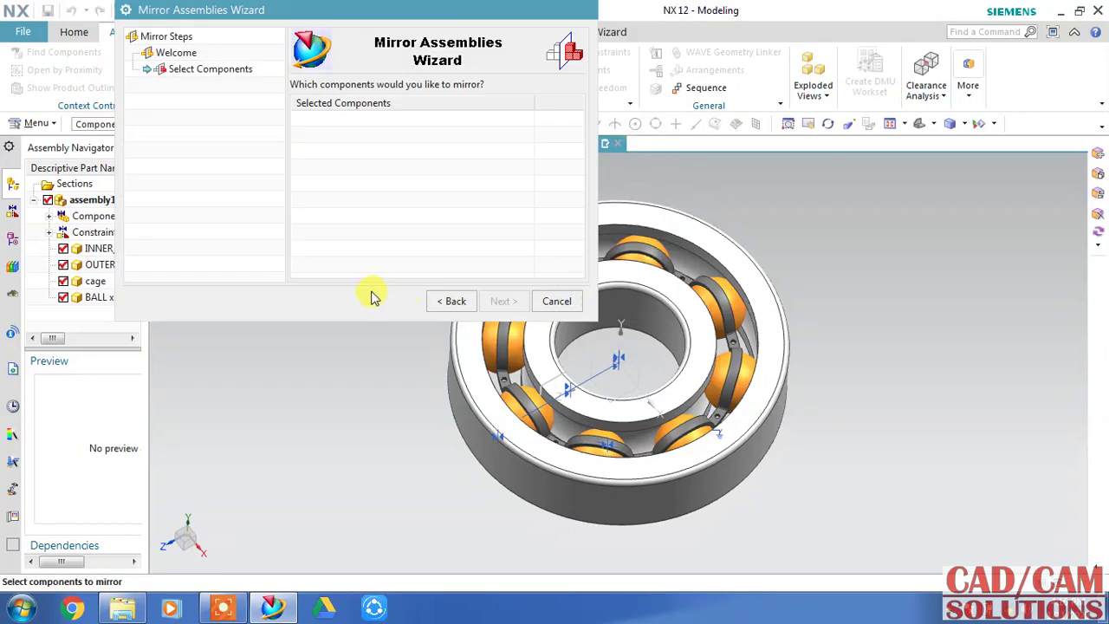
{"action": "left_click", "coordinate": [538, 417]}
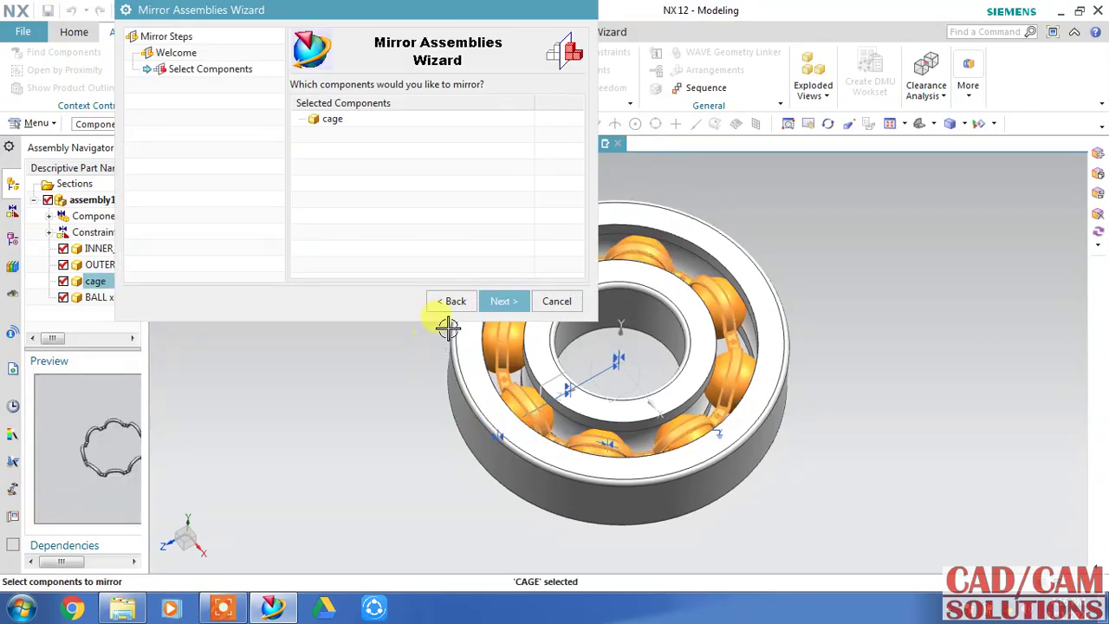
{"action": "left_click", "coordinate": [502, 301]}
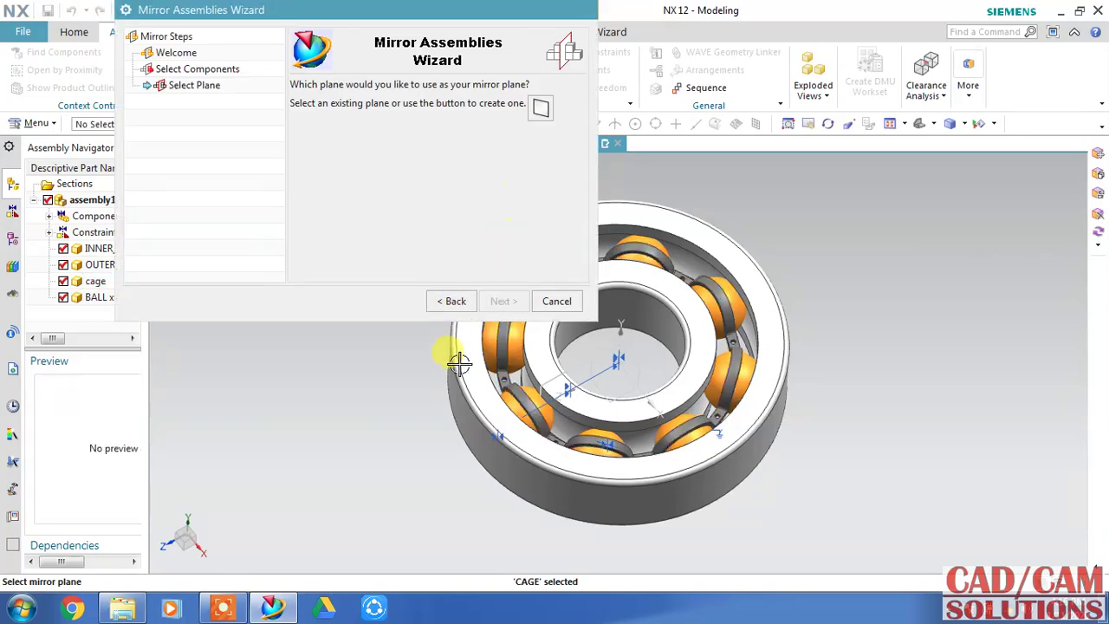
{"action": "left_click", "coordinate": [623, 390]}
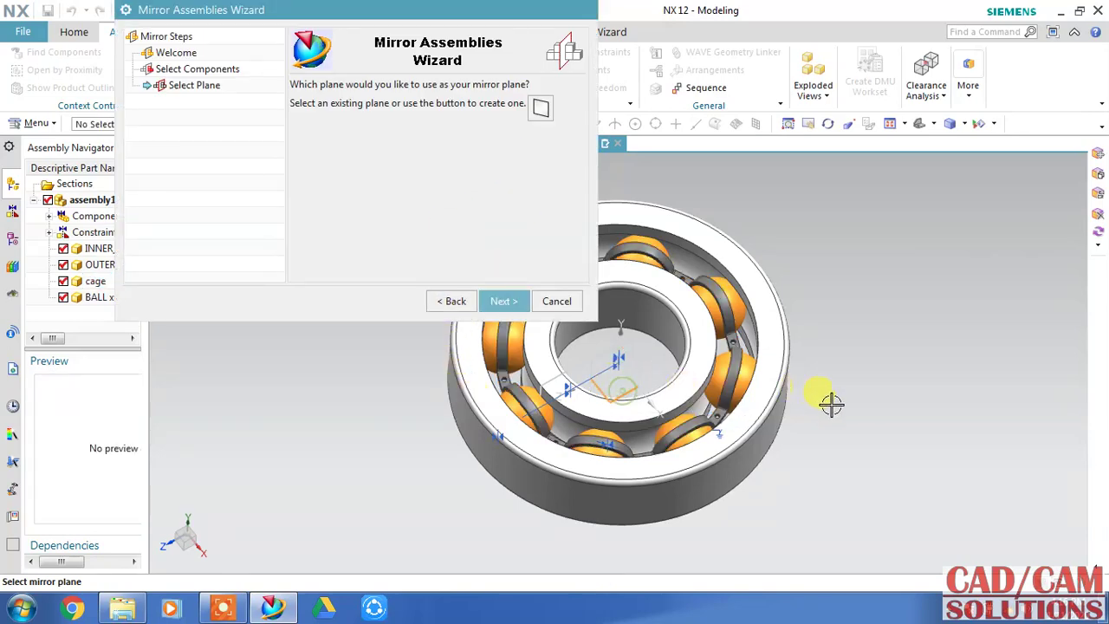
{"action": "left_click", "coordinate": [503, 301]}
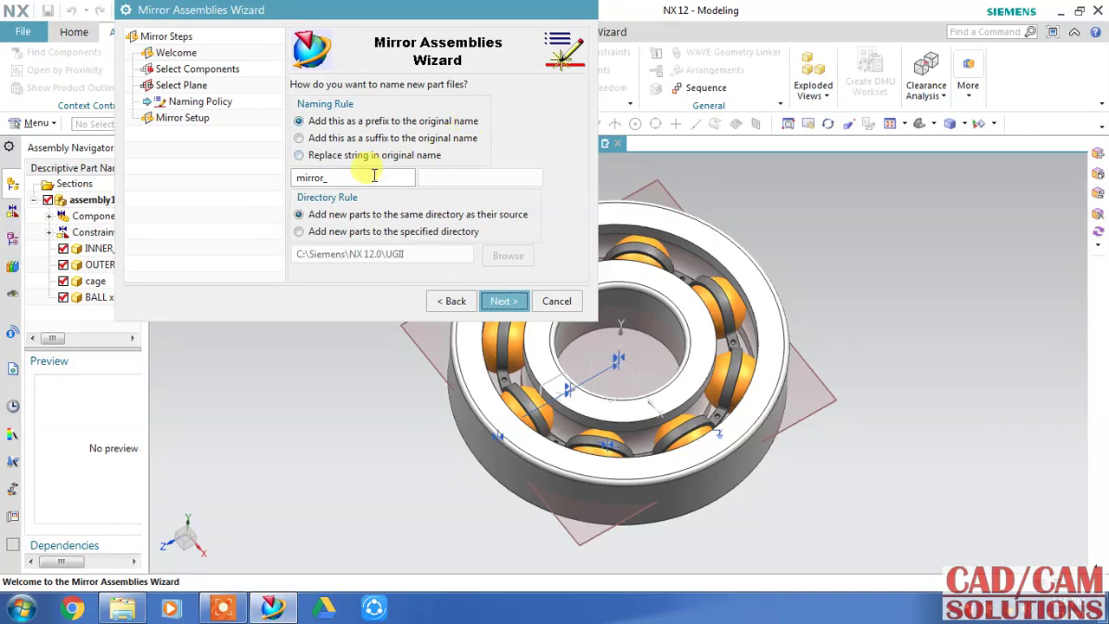
{"action": "left_click", "coordinate": [497, 301]}
{"action": "left_click", "coordinate": [501, 301]}
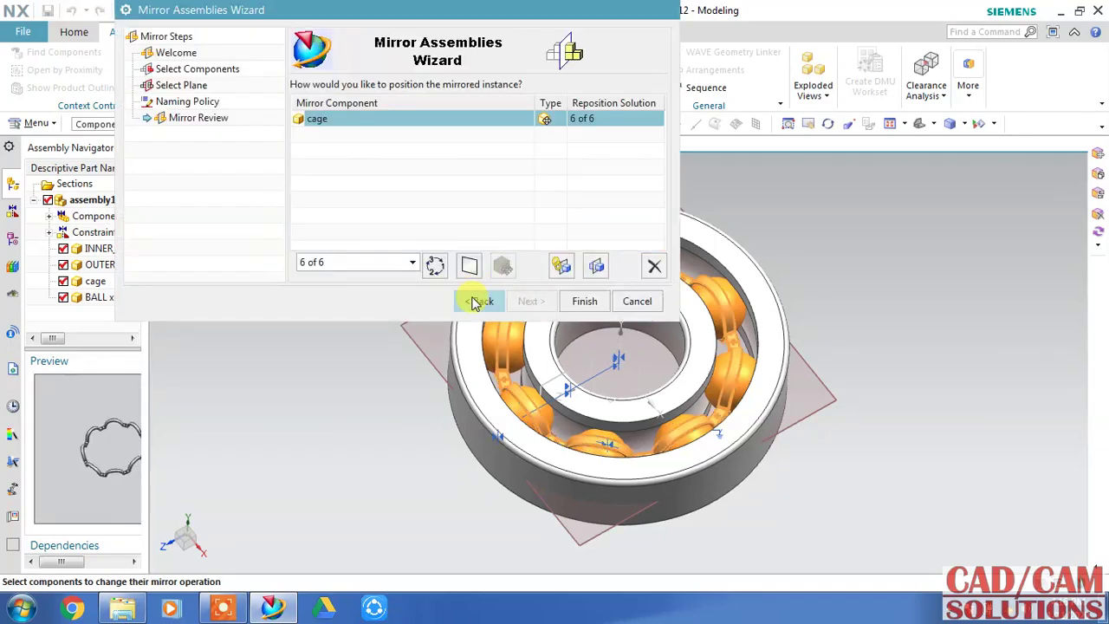
{"action": "left_click", "coordinate": [585, 302]}
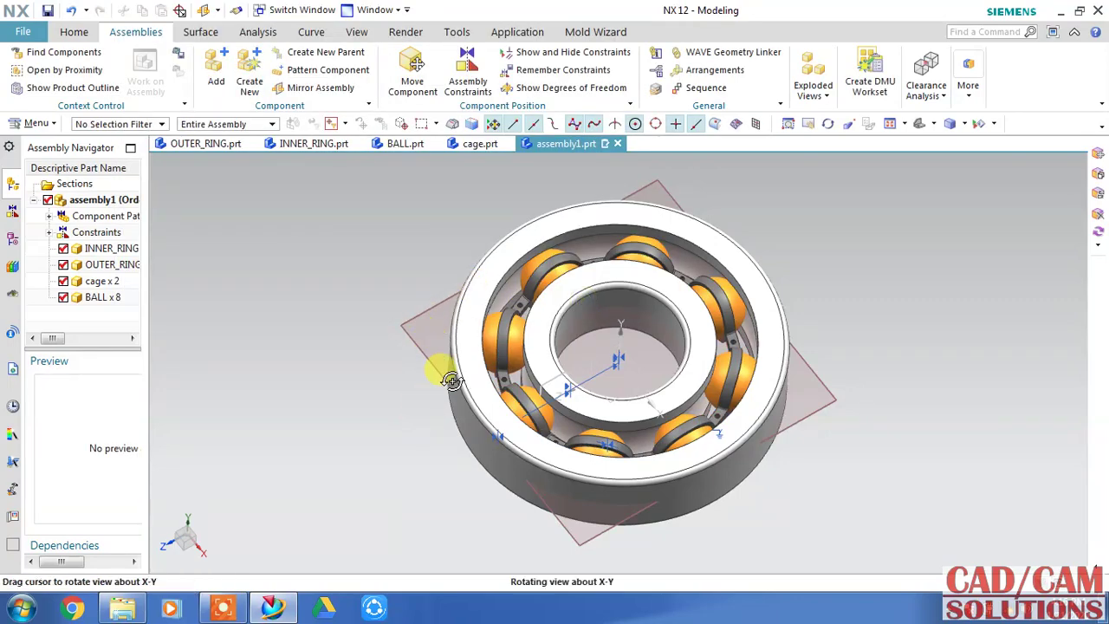
Hide the XZ mirror datum plane with Ctrl+B, leaving rings, eight balls and two cages visible
{"action": "mouse_move", "coordinate": [444, 372]}
{"action": "middle_mouse_down"}
{"action": "mouse_move", "coordinate": [473, 349]}
{"action": "mouse_move", "coordinate": [453, 404]}
{"action": "middle_mouse_up"}
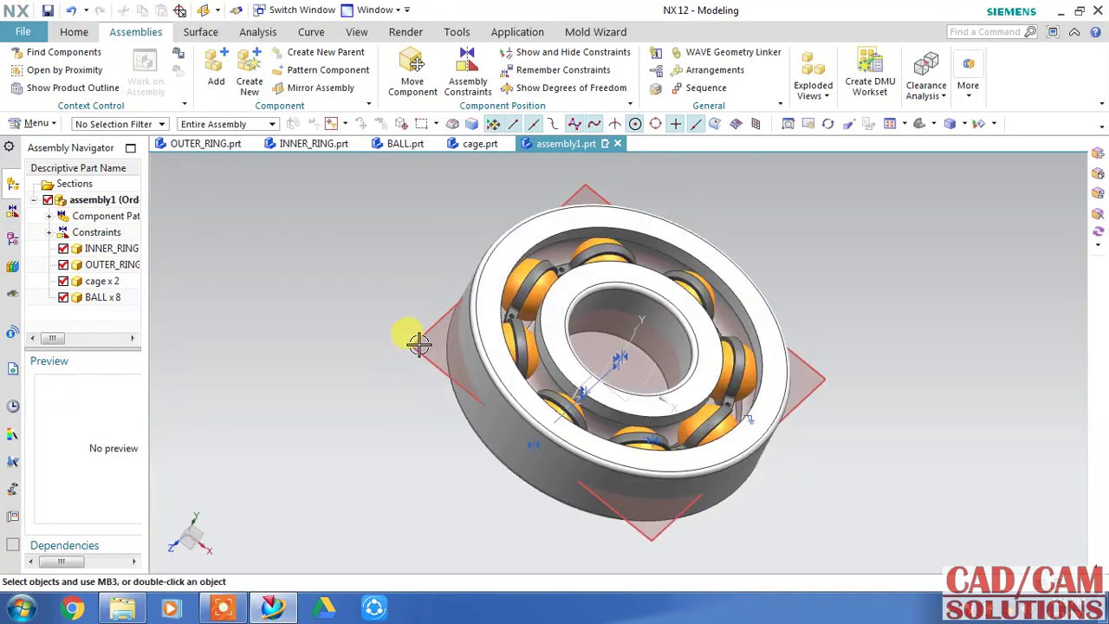
{"action": "key", "text": "ctrl+j"}
{"action": "left_click", "coordinate": [320, 467]}
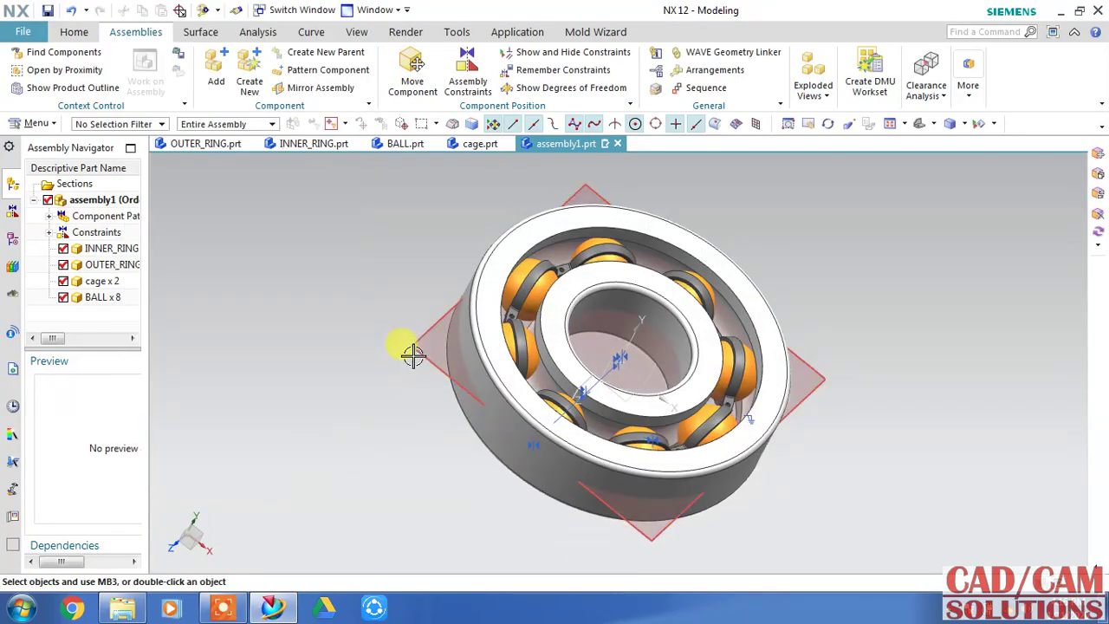
{"action": "key", "text": "ctrl+b"}
{"action": "mouse_move", "coordinate": [421, 419]}
{"action": "middle_mouse_down"}
{"action": "mouse_move", "coordinate": [501, 503]}
{"action": "mouse_move", "coordinate": [416, 379]}
{"action": "middle_mouse_up"}
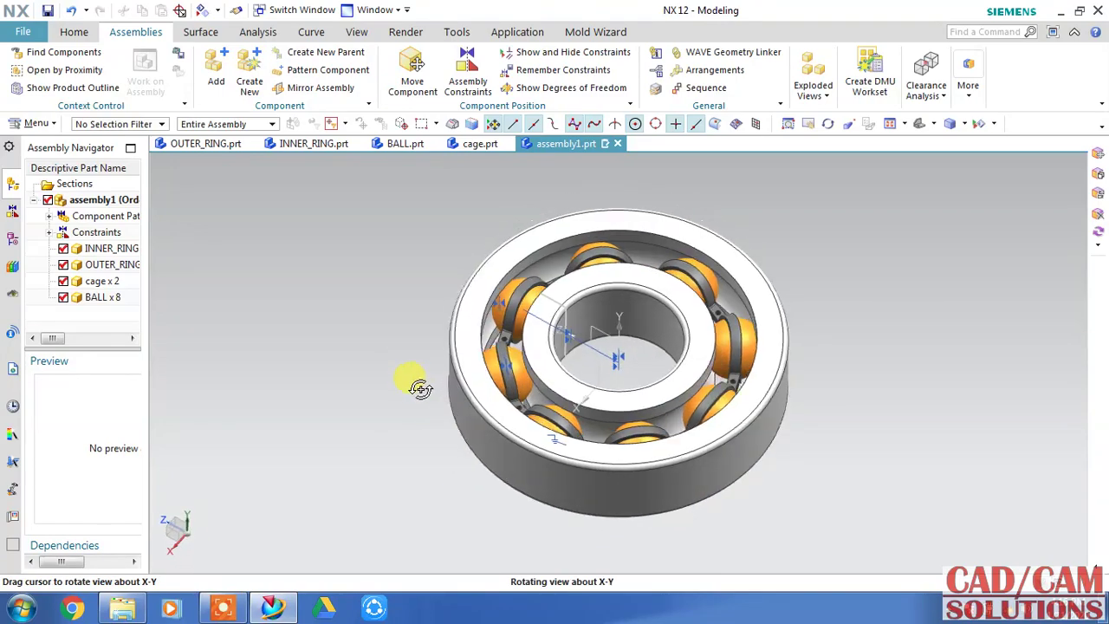
Select all seven constraints (Fix, three Align, three Touch) in the Constraint Navigator and hide them
{"action": "right_click", "coordinate": [91, 234]}
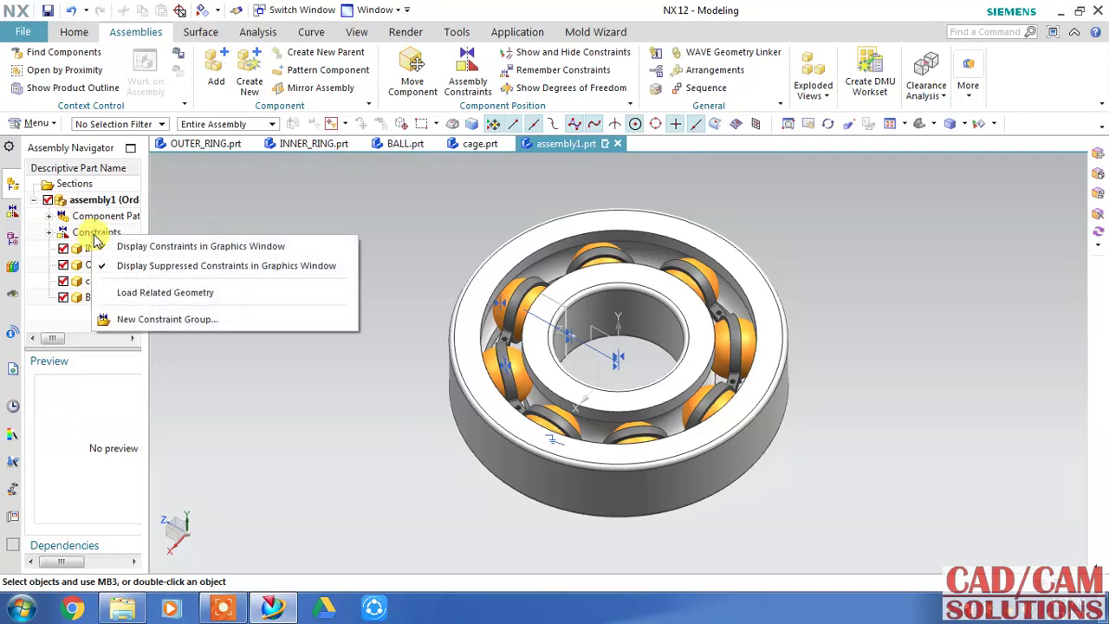
{"action": "left_click", "coordinate": [13, 210]}
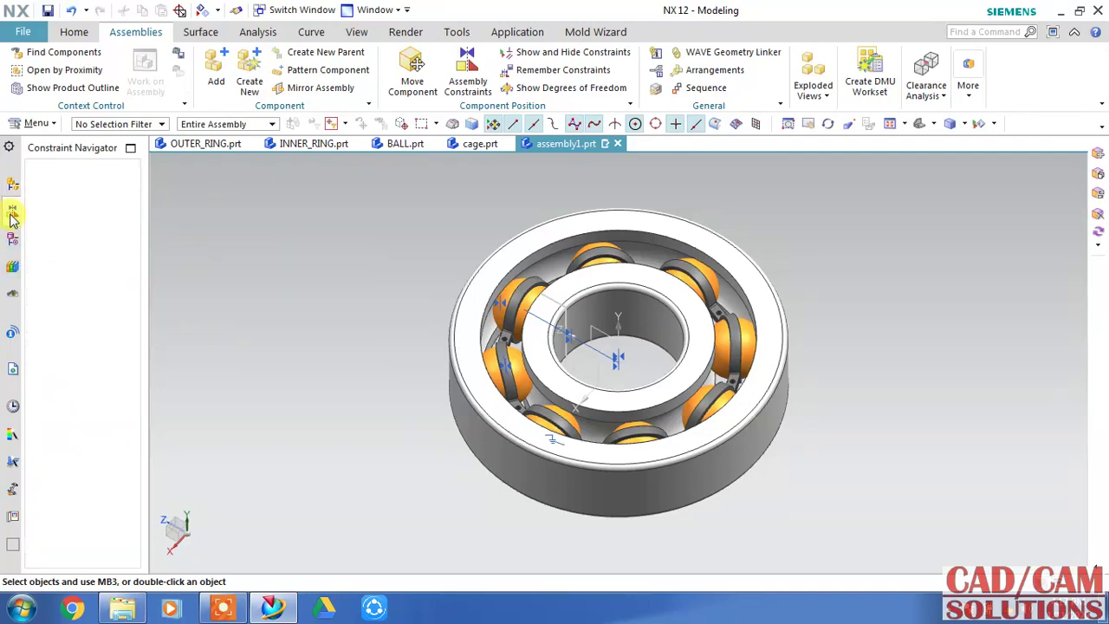
{"action": "left_click", "coordinate": [87, 200]}
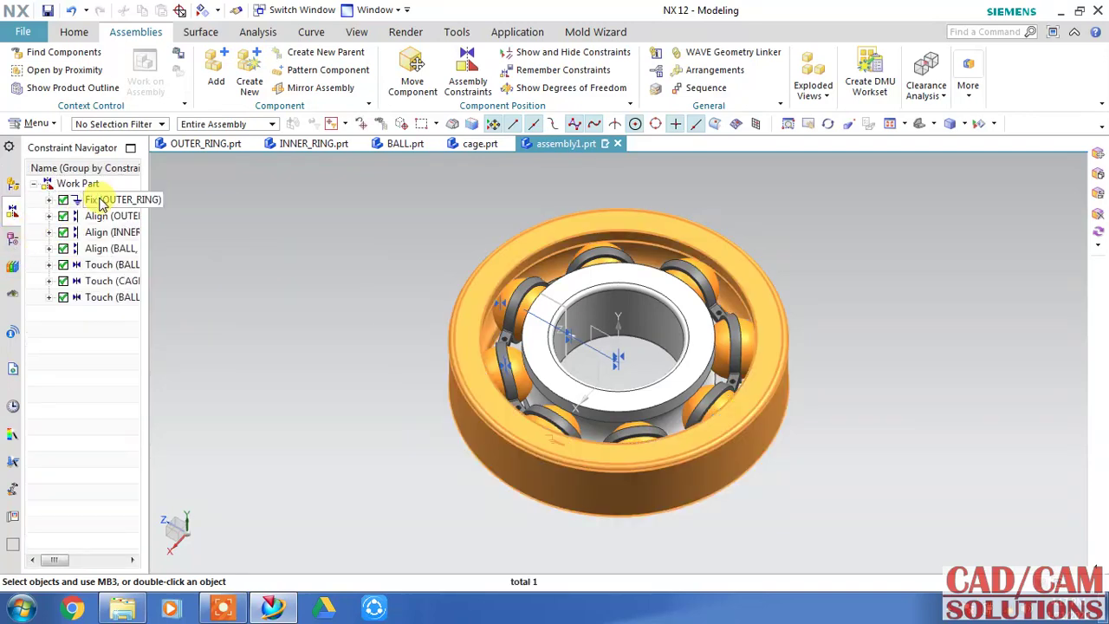
{"action": "left_click", "coordinate": [106, 300], "text": "shift"}
{"action": "right_click", "coordinate": [106, 296]}
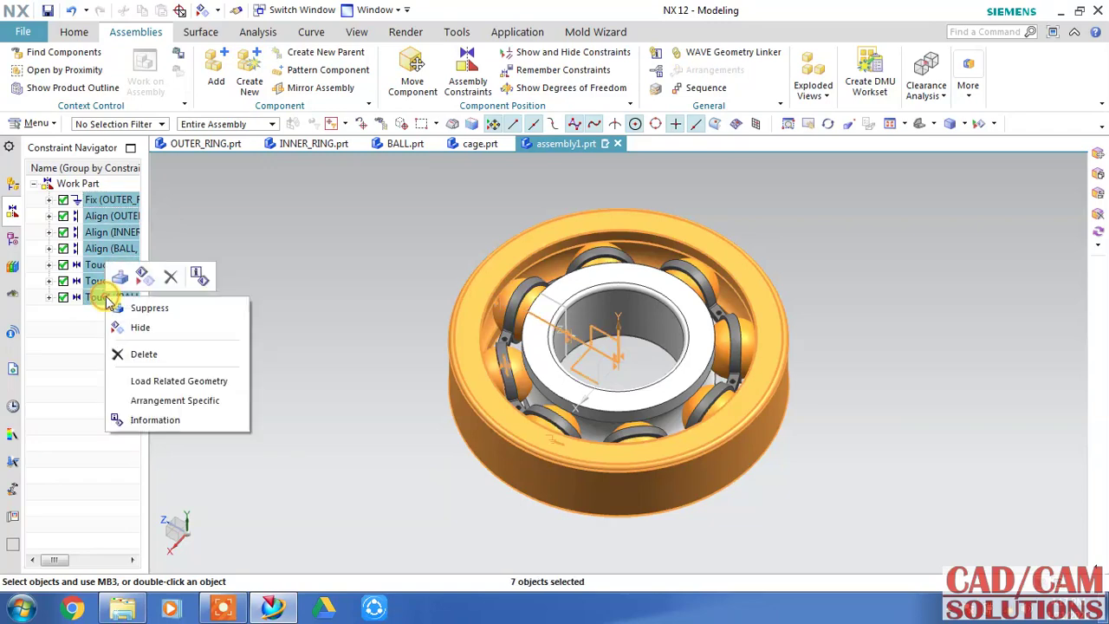
{"action": "left_click", "coordinate": [147, 328]}
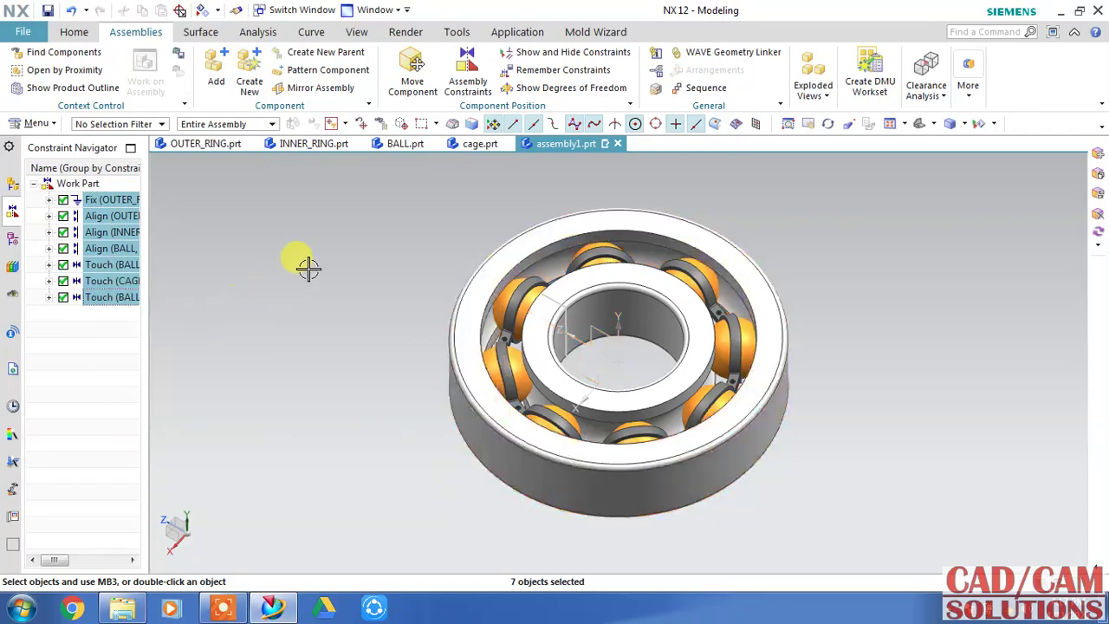
{"action": "middle_click_drag", "start_coordinate": [300, 271], "coordinate": [232, 329]}
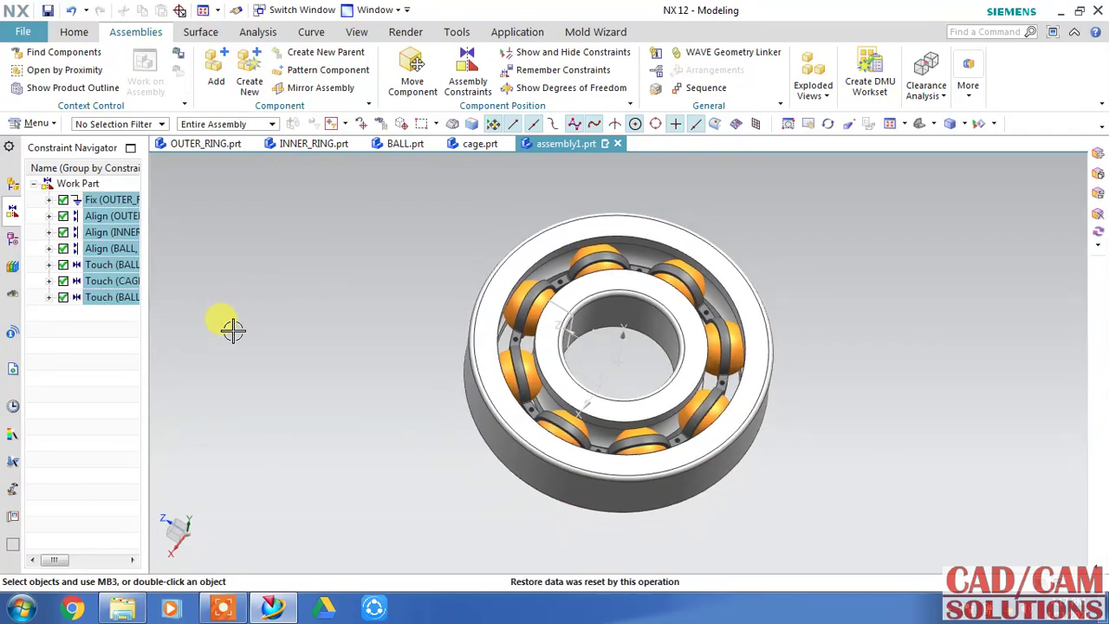